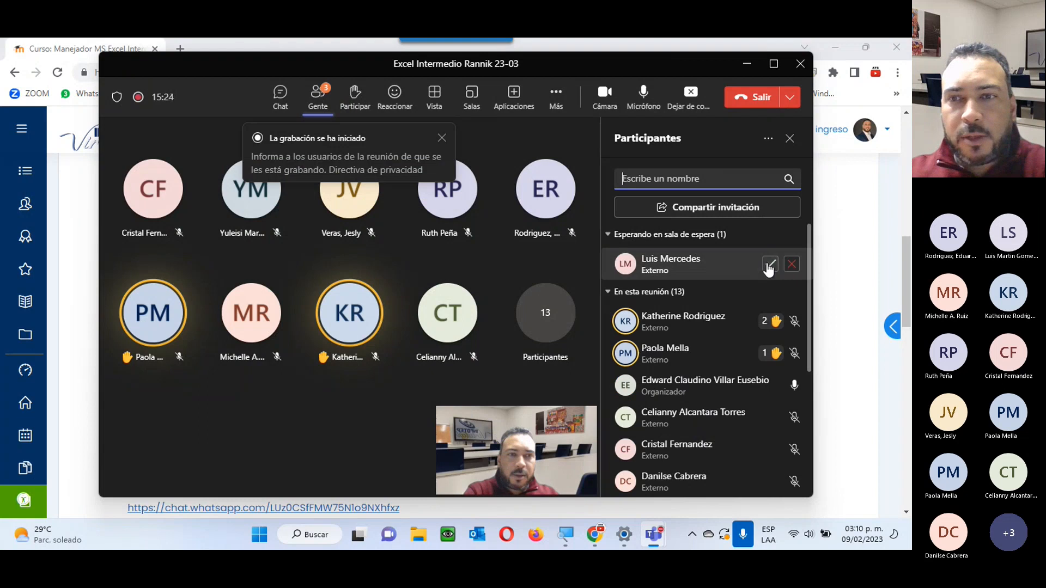
Admit the two participants waiting in the meeting lobby and return to the course page.
{"action": "left_click", "coordinate": [769, 264]}
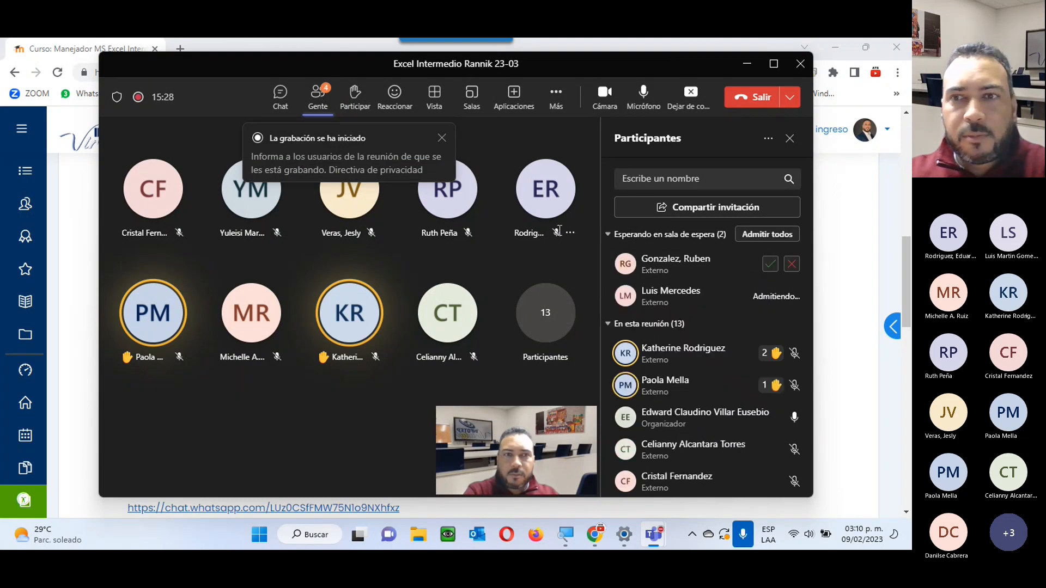
{"action": "left_click", "coordinate": [770, 265]}
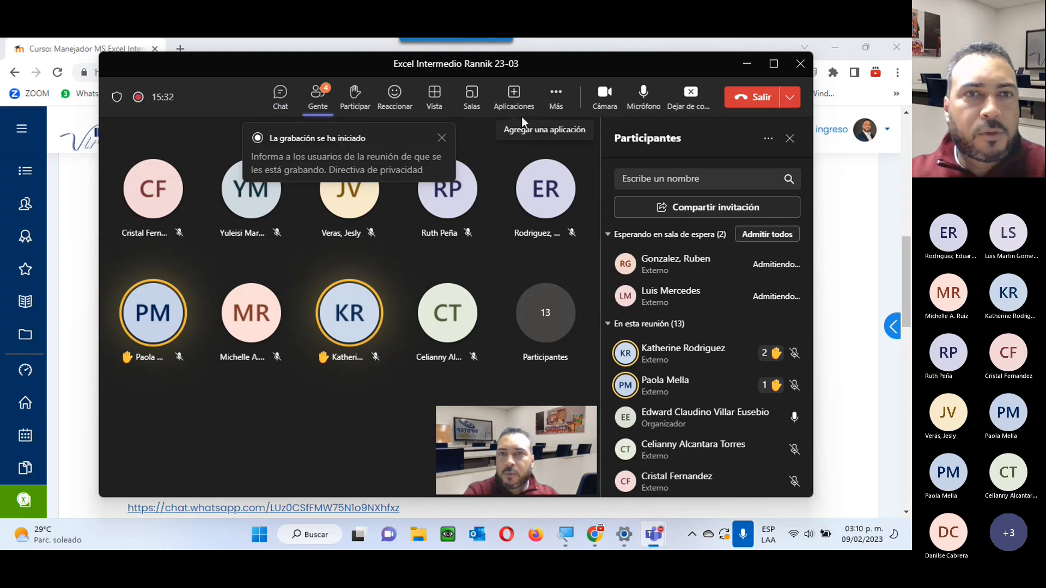
{"action": "left_click", "coordinate": [746, 63]}
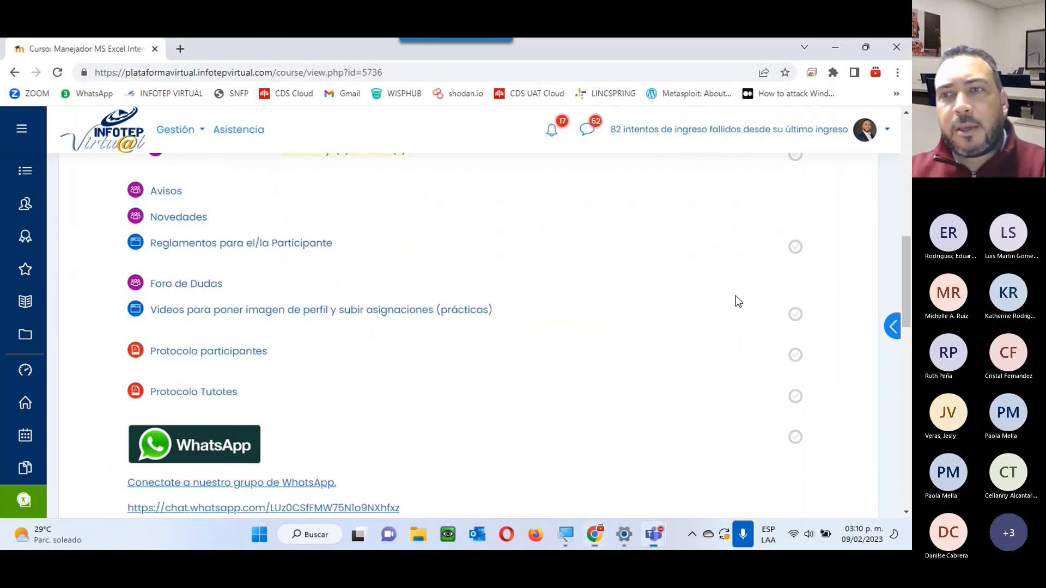
{"action": "left_click", "coordinate": [860, 294]}
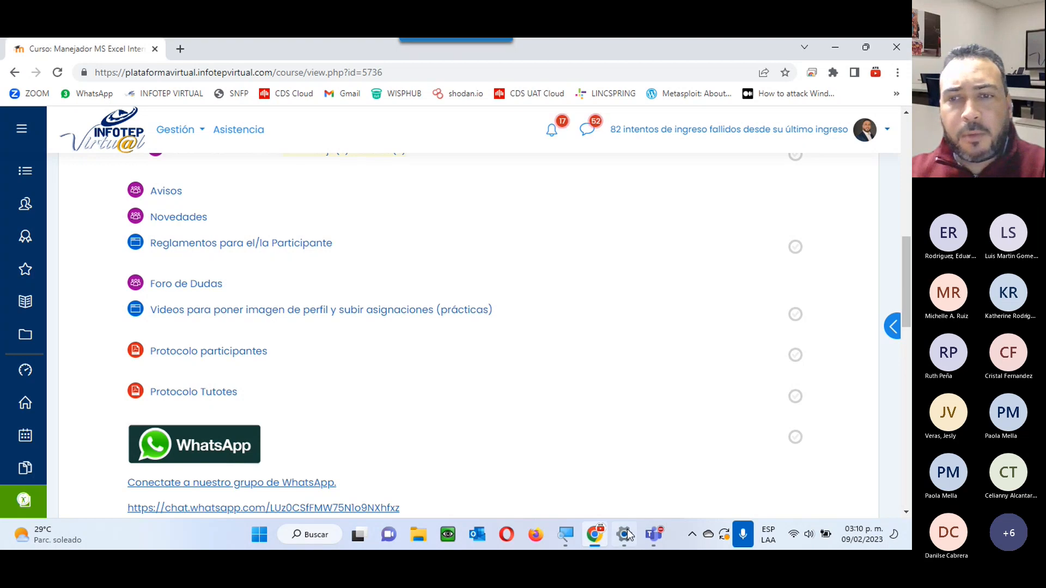
{"action": "left_click", "coordinate": [657, 535]}
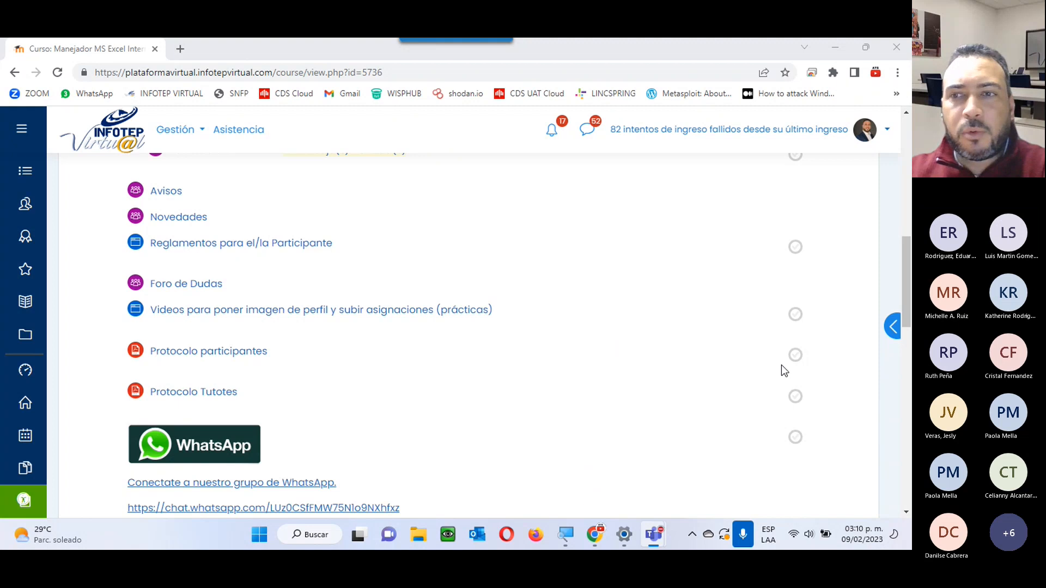
{"action": "scroll", "coordinate": [430, 418], "scroll_direction": "up", "scroll_amount": 10}
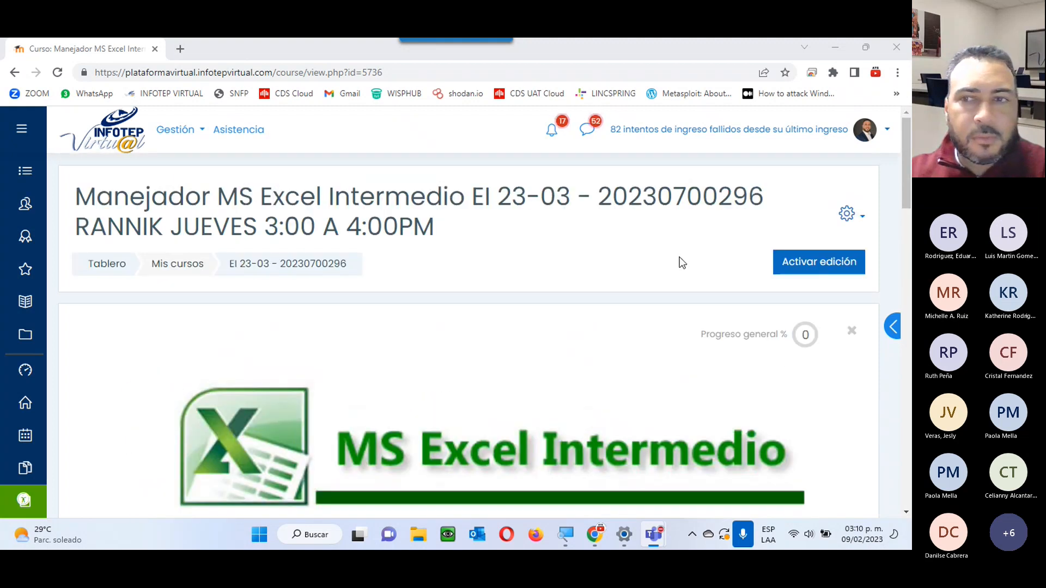
Check the meeting's participant list, mute the speaking participant with the open microphone, and return to the course page.
{"action": "key", "text": "alt+Tab"}
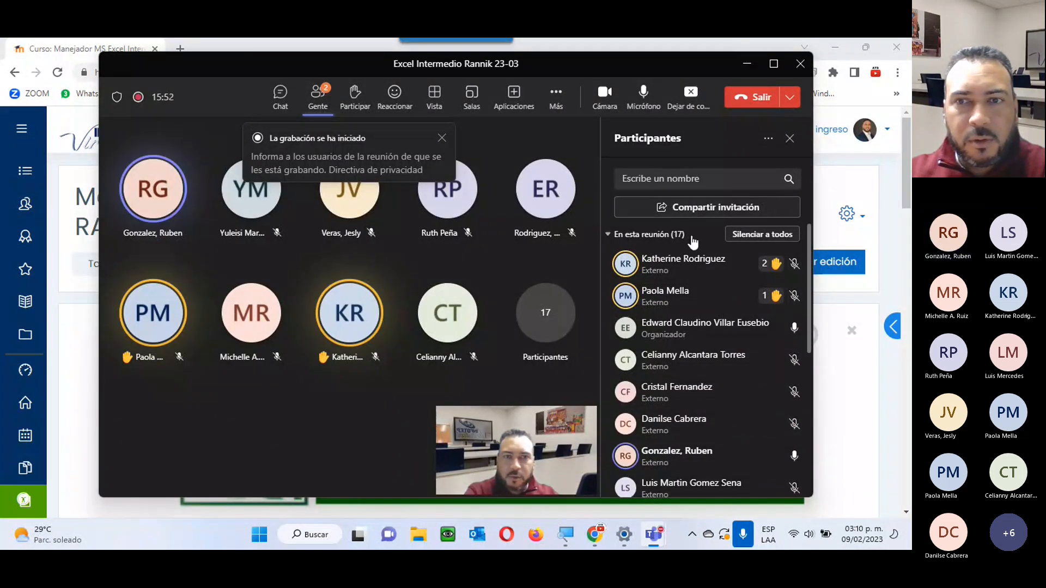
{"action": "scroll", "coordinate": [711, 415], "scroll_direction": "down", "scroll_amount": 4}
{"action": "scroll", "coordinate": [712, 409], "scroll_direction": "down", "scroll_amount": 3}
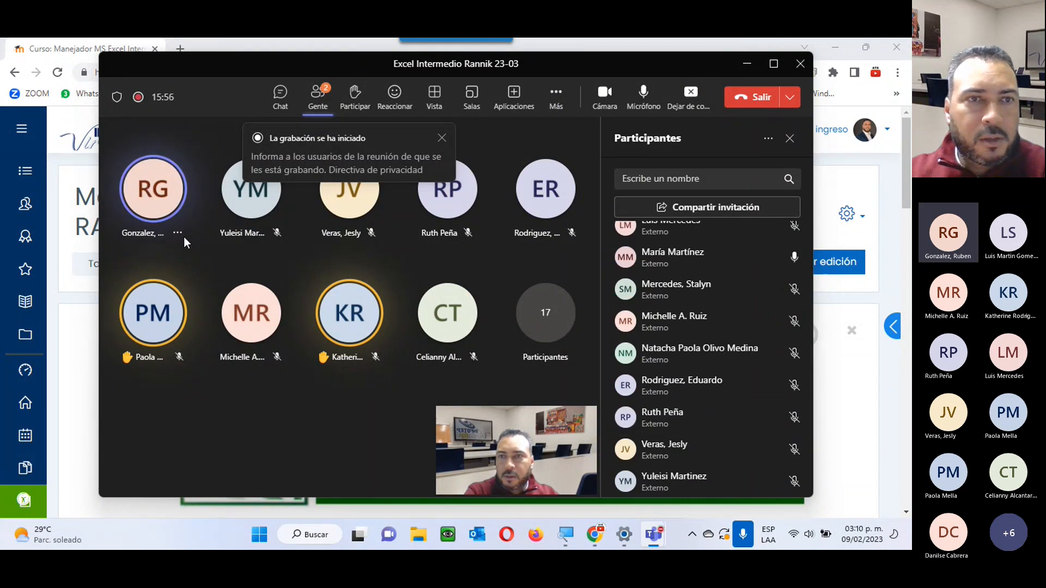
{"action": "left_click", "coordinate": [178, 233]}
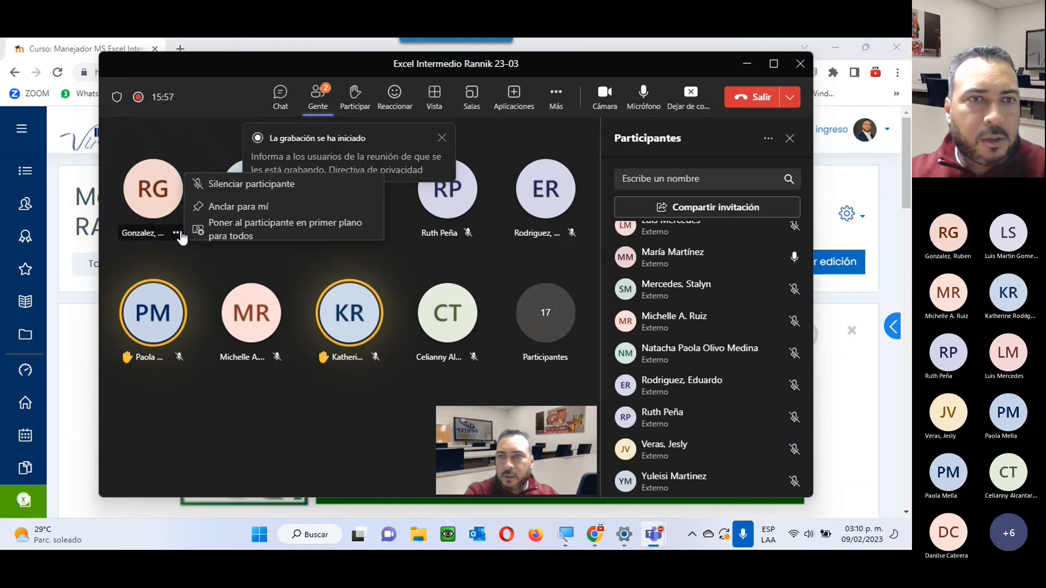
{"action": "left_click", "coordinate": [217, 189]}
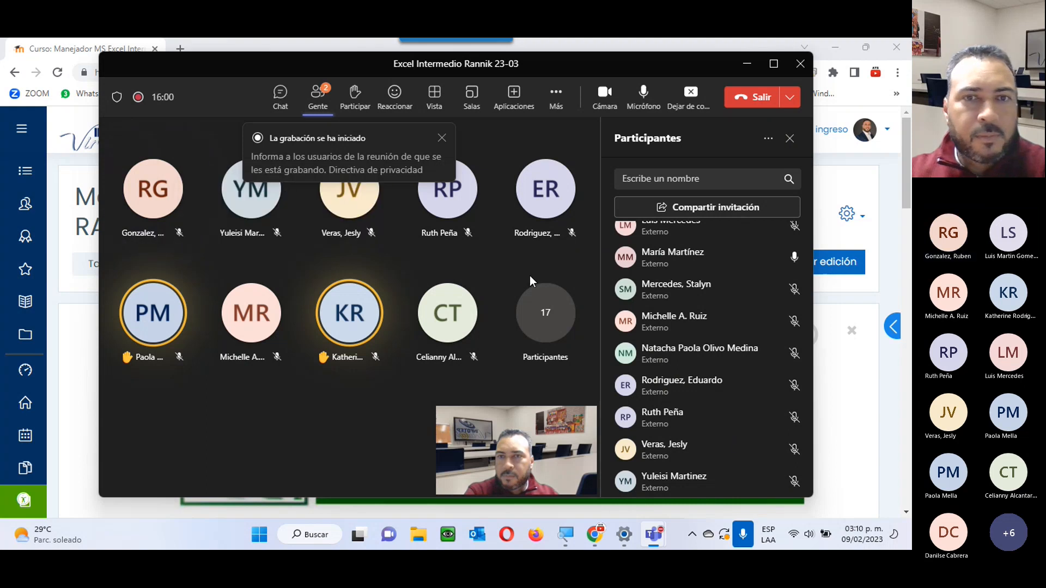
{"action": "left_click", "coordinate": [746, 63]}
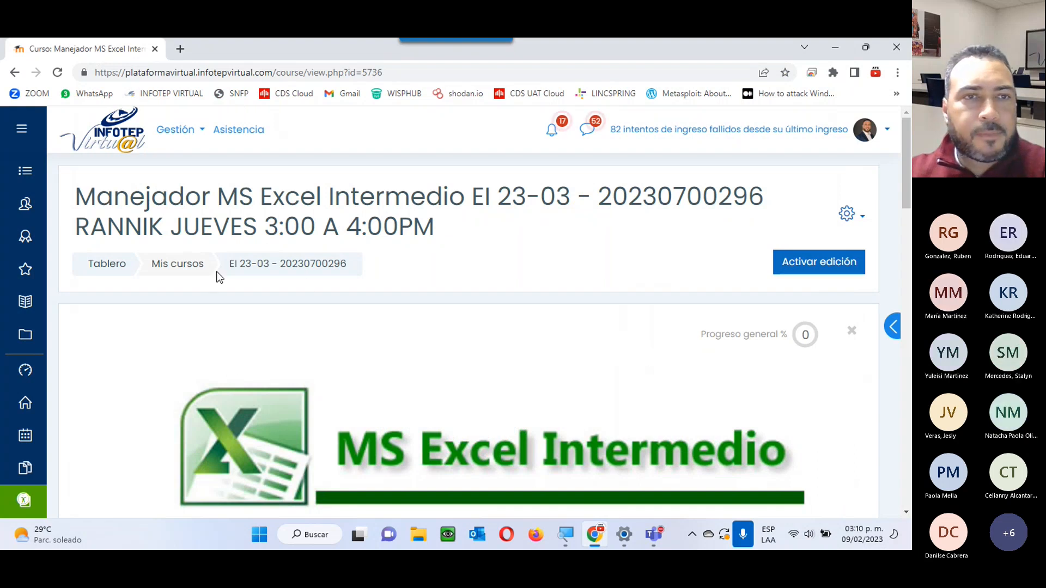
{"action": "scroll", "coordinate": [217, 272], "scroll_direction": "down", "scroll_amount": 2}
{"action": "scroll", "coordinate": [218, 273], "scroll_direction": "up", "scroll_amount": 1}
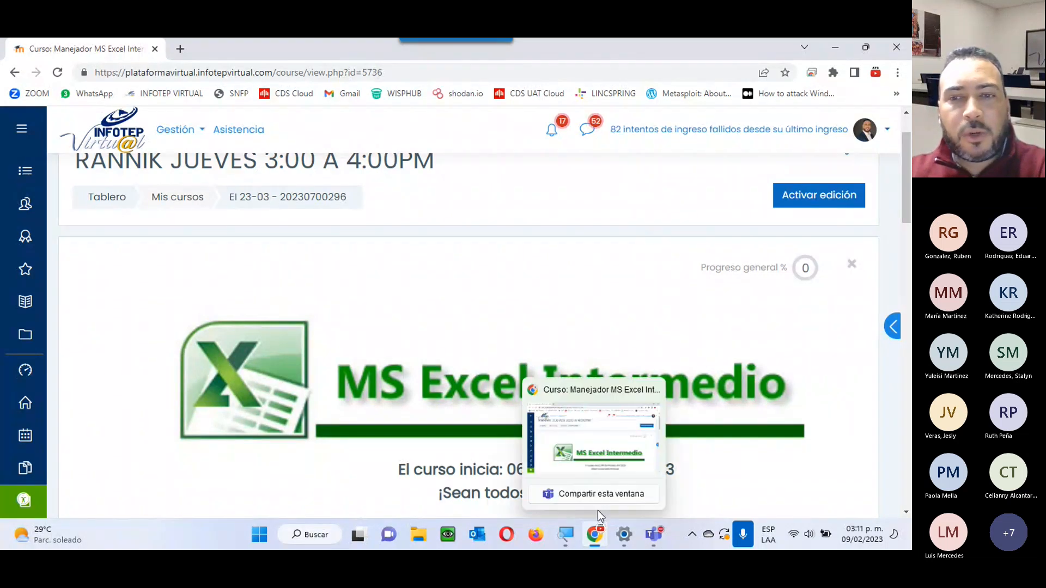
{"action": "mouse_move", "coordinate": [660, 540]}
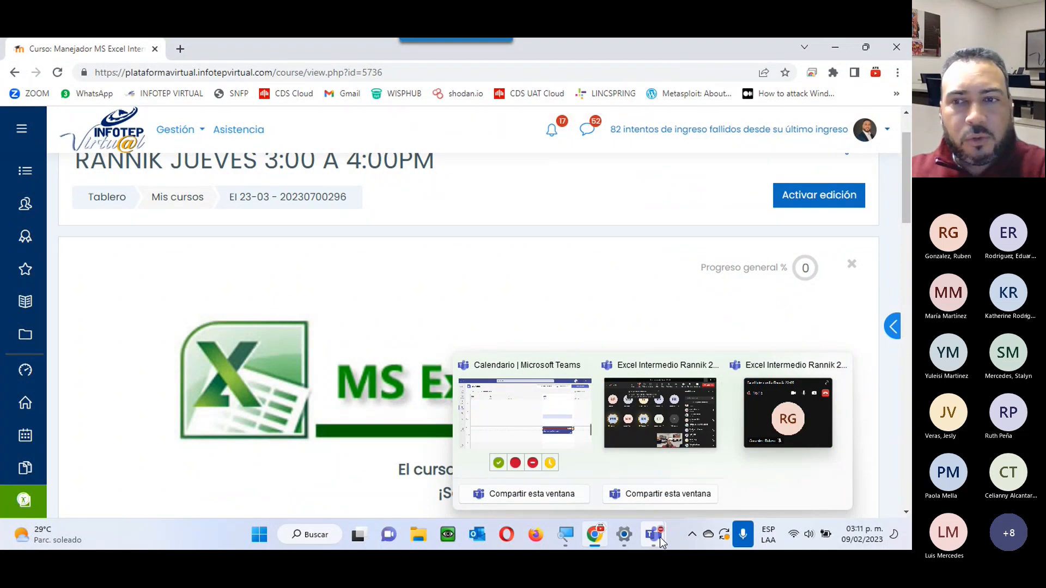
{"action": "left_click", "coordinate": [766, 407]}
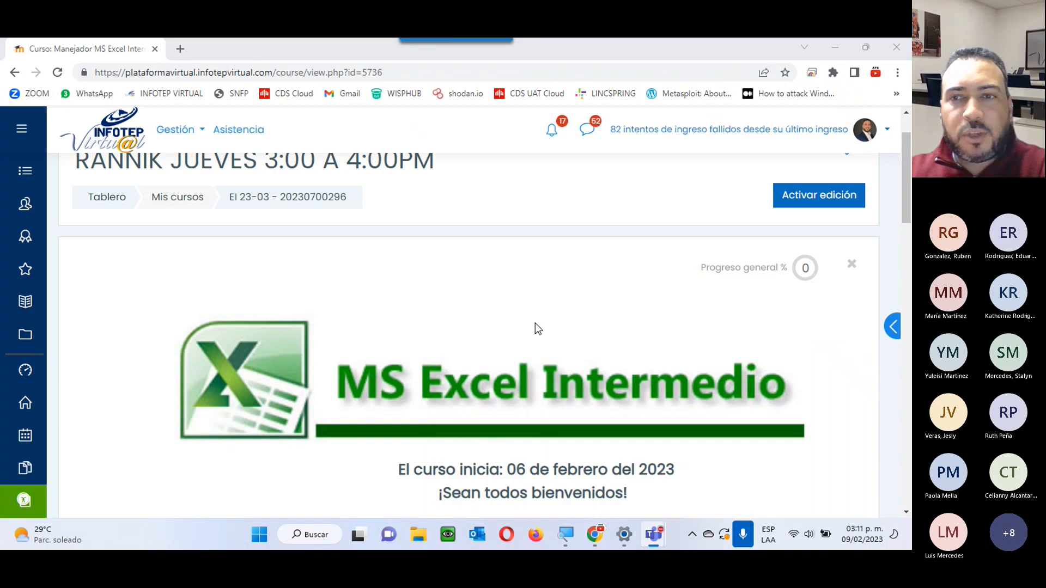
{"action": "left_click", "coordinate": [809, 301]}
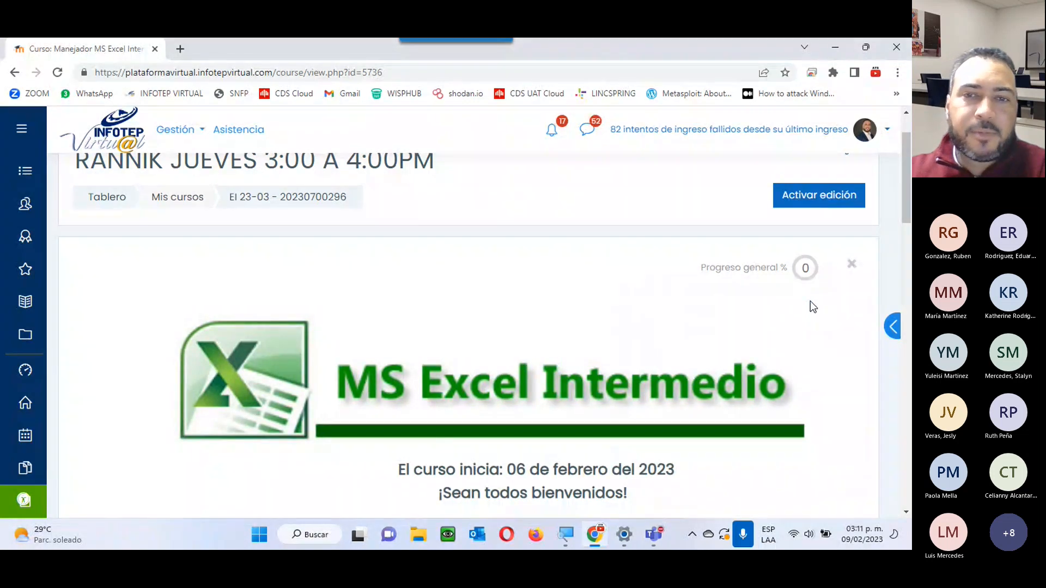
Review the course page's forums, resources, WhatsApp group link, next virtual meeting section and weekly content blocks.
{"action": "scroll", "coordinate": [809, 300], "scroll_direction": "down", "scroll_amount": 5}
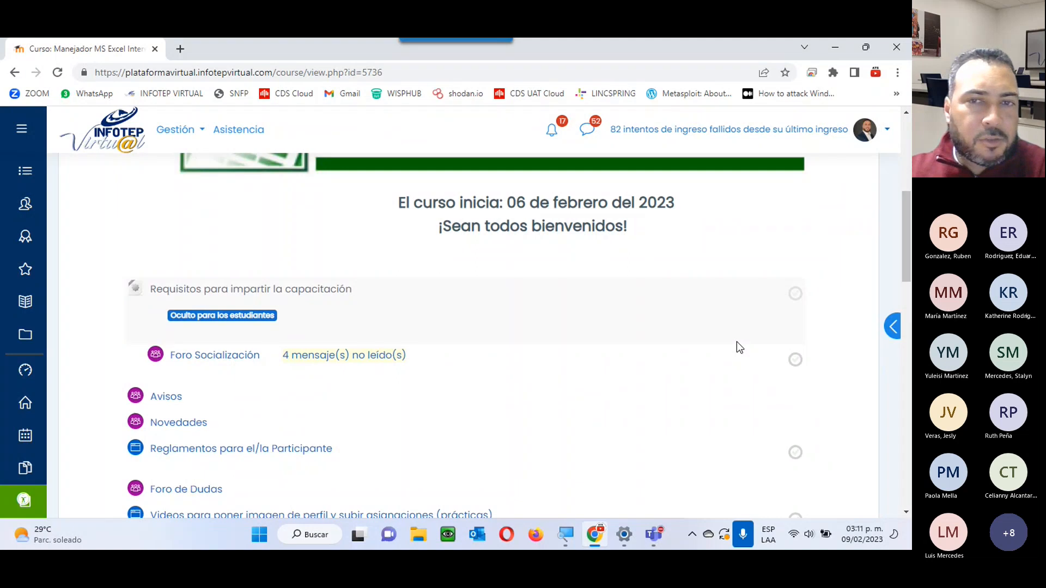
{"action": "scroll", "coordinate": [727, 325], "scroll_direction": "up", "scroll_amount": 2}
{"action": "scroll", "coordinate": [727, 325], "scroll_direction": "down", "scroll_amount": 1}
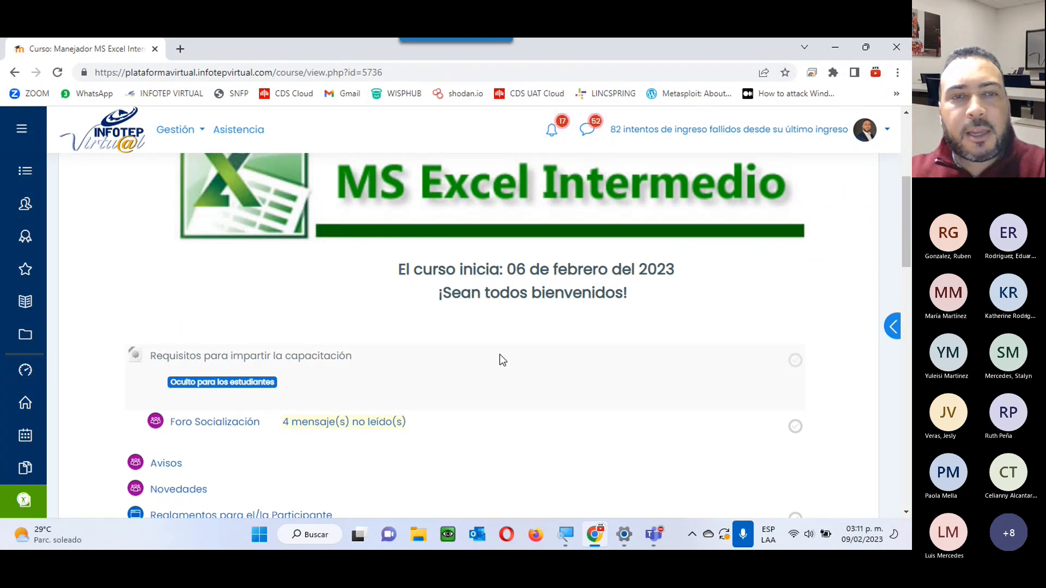
{"action": "scroll", "coordinate": [187, 396], "scroll_direction": "down", "scroll_amount": 12}
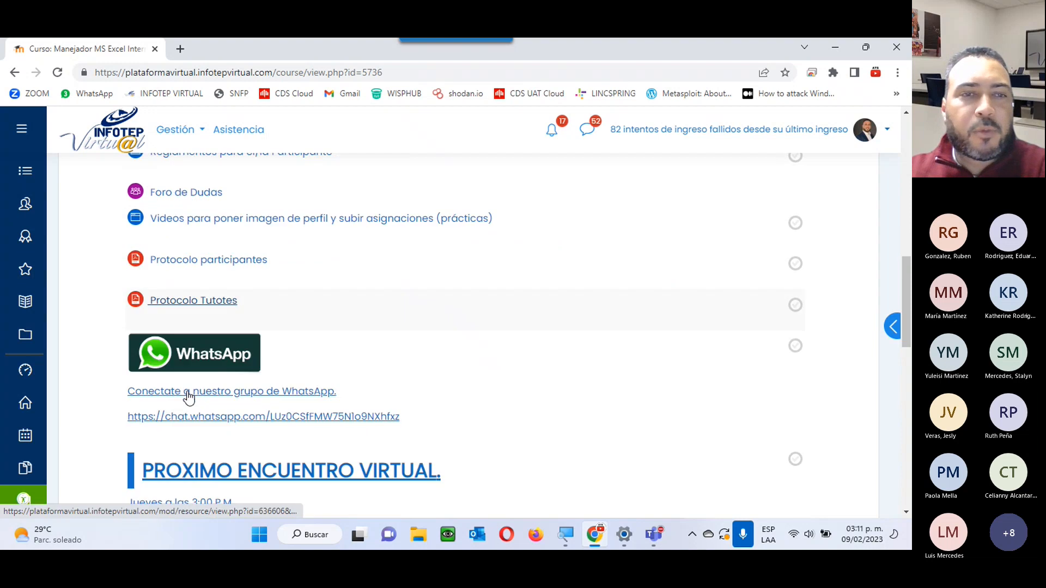
{"action": "scroll", "coordinate": [186, 396], "scroll_direction": "down", "scroll_amount": 6}
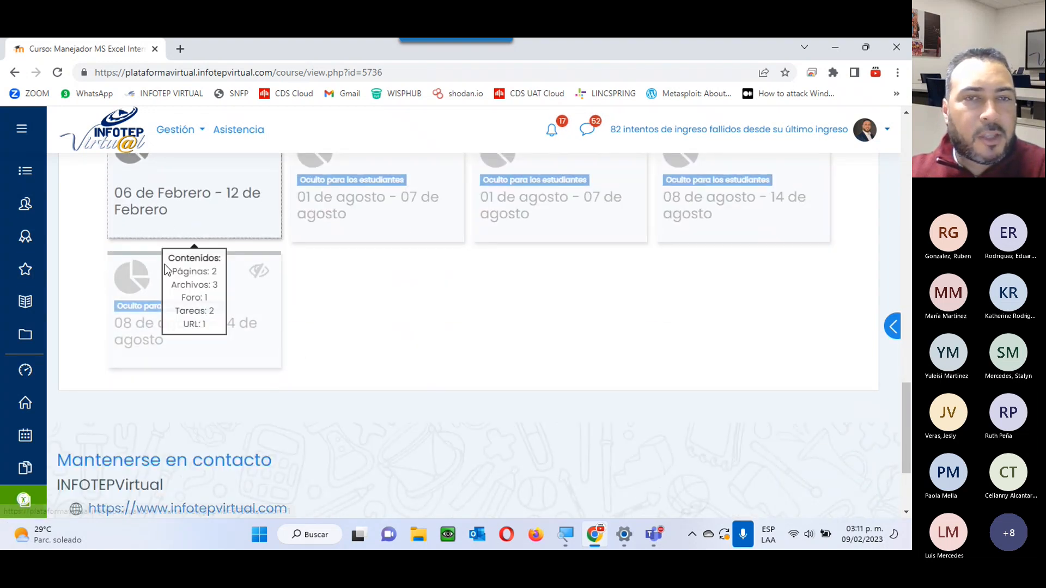
{"action": "scroll", "coordinate": [258, 267], "scroll_direction": "up", "scroll_amount": 7}
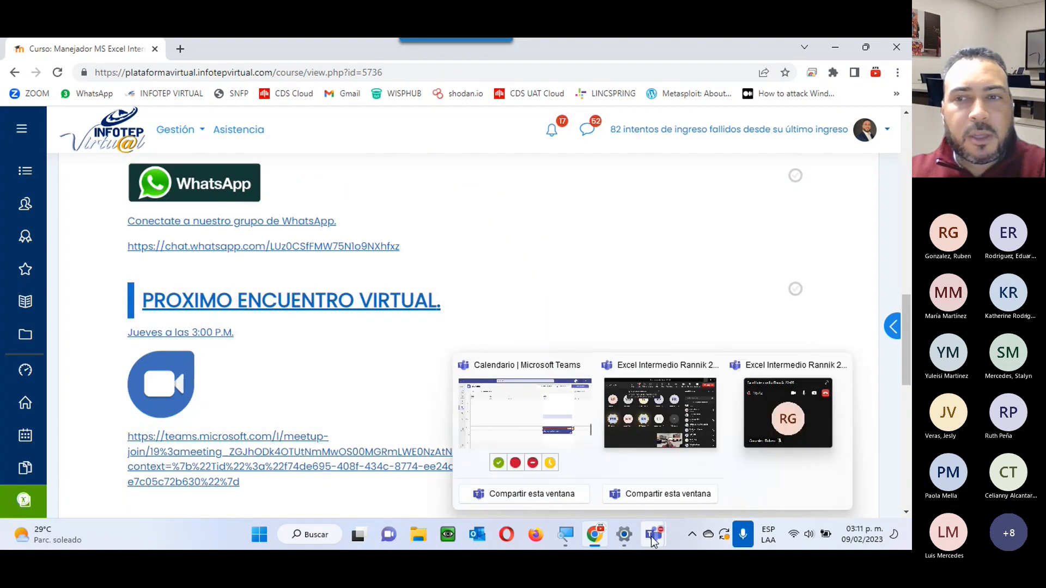
{"action": "left_click", "coordinate": [773, 381]}
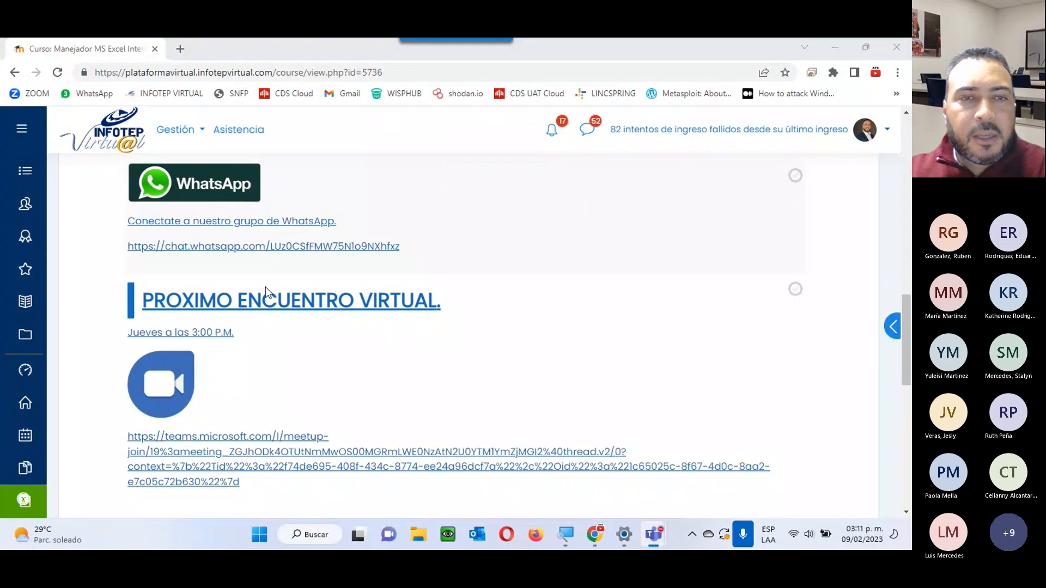
{"action": "scroll", "coordinate": [275, 354], "scroll_direction": "up", "scroll_amount": 5}
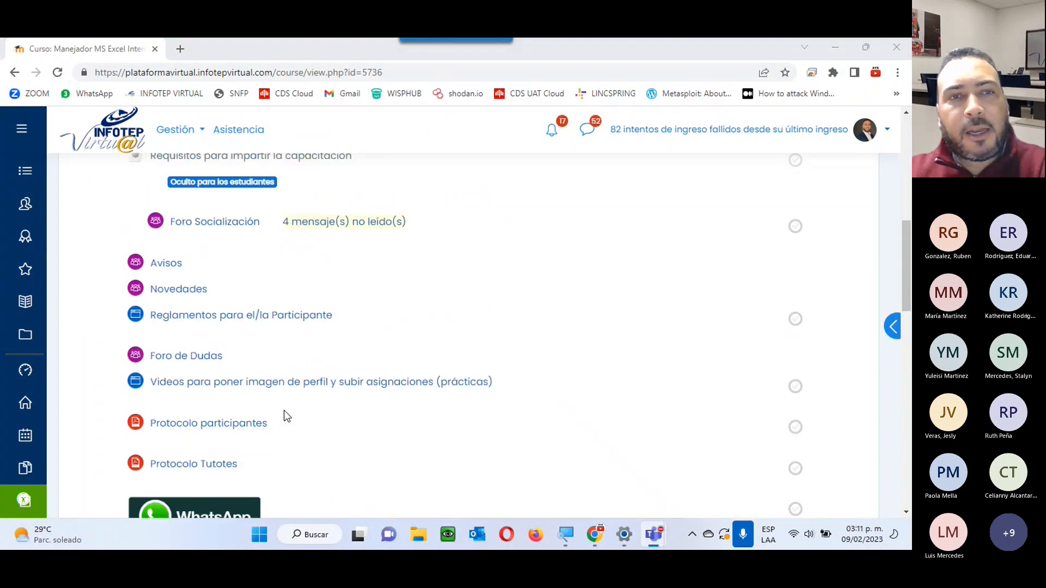
{"action": "scroll", "coordinate": [283, 410], "scroll_direction": "up", "scroll_amount": 3}
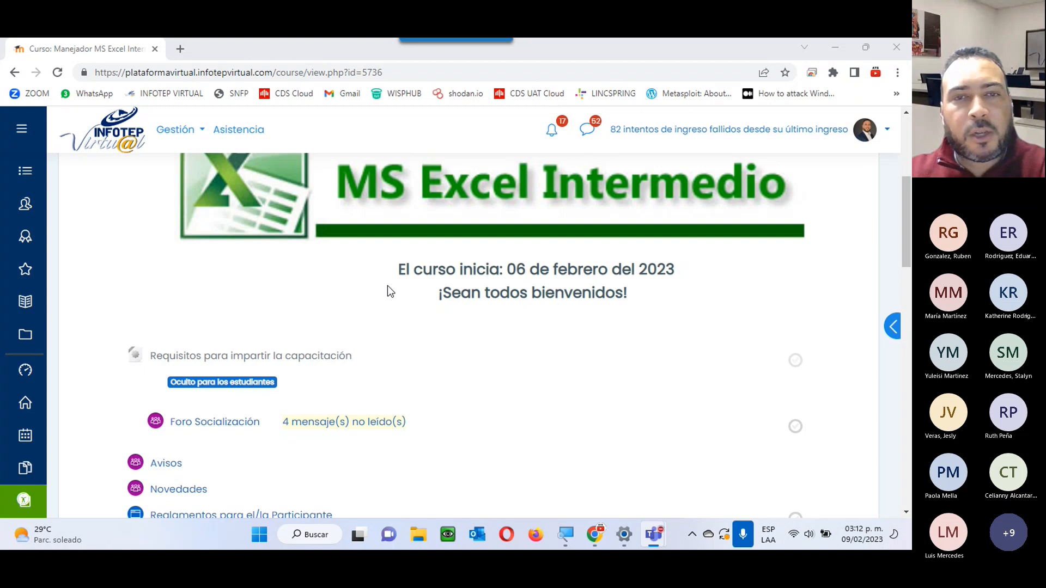
Highlight the course start date and welcome text, and check the date against the system calendar.
{"action": "left_click_drag", "start_coordinate": [398, 269], "coordinate": [627, 306]}
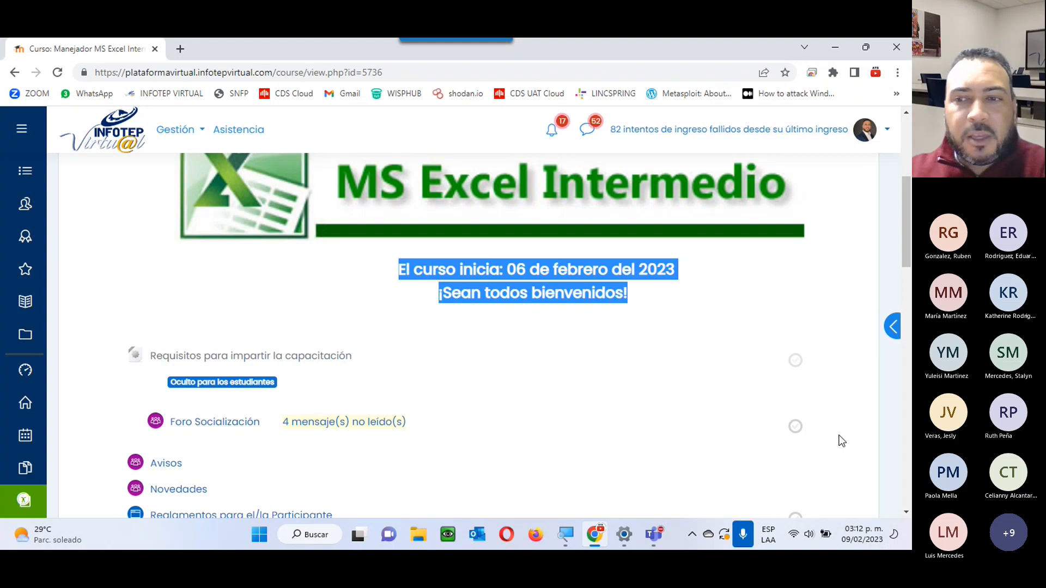
{"action": "left_click", "coordinate": [860, 536]}
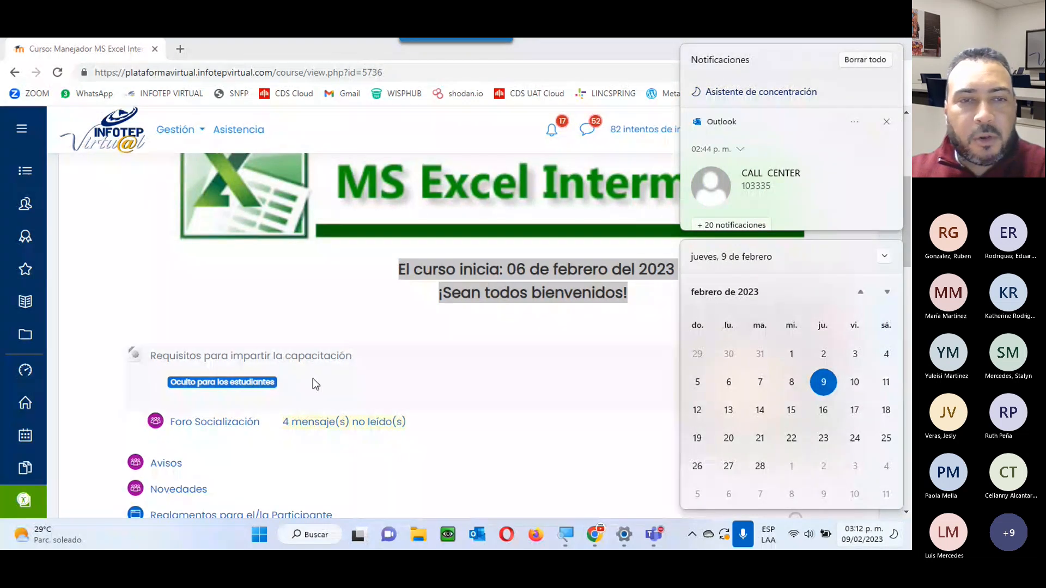
{"action": "left_click", "coordinate": [514, 419]}
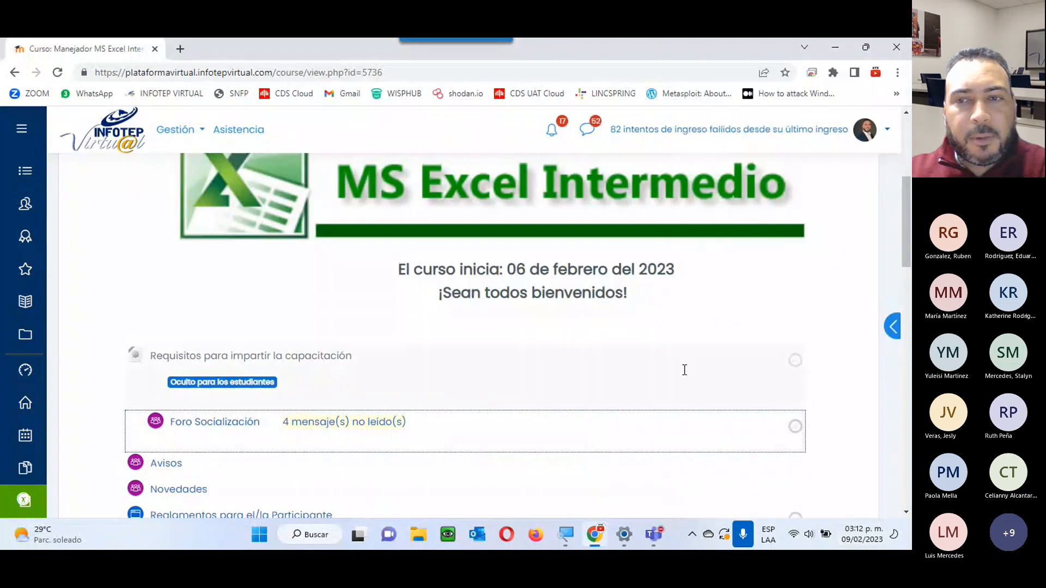
{"action": "left_click", "coordinate": [793, 394]}
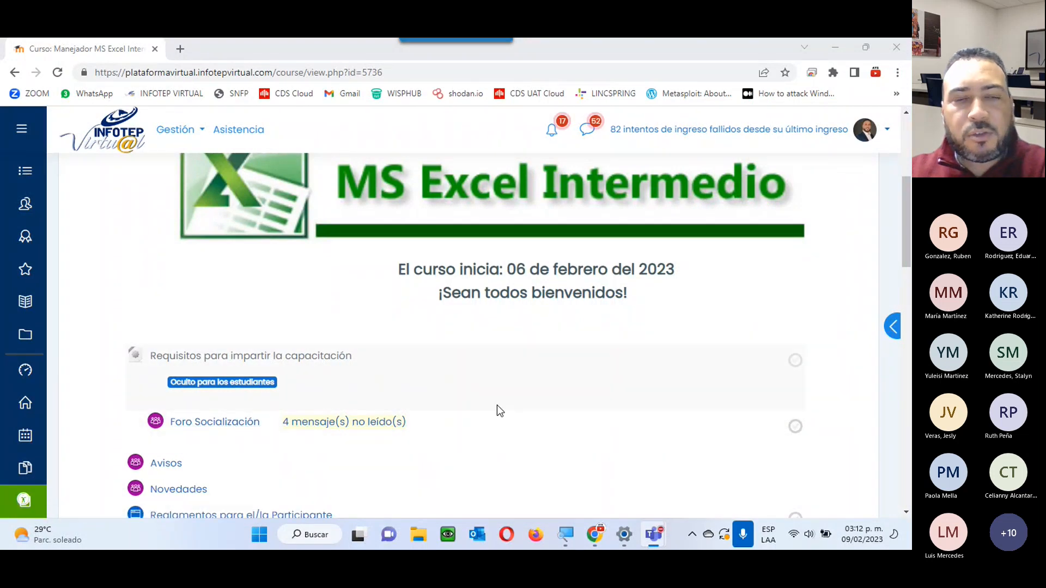
Open Foro Socialización and review its presentation instructions, the sample introduction with photos, and the list of discussions.
{"action": "left_click", "coordinate": [199, 424]}
{"action": "scroll", "coordinate": [395, 283], "scroll_direction": "down", "scroll_amount": 9}
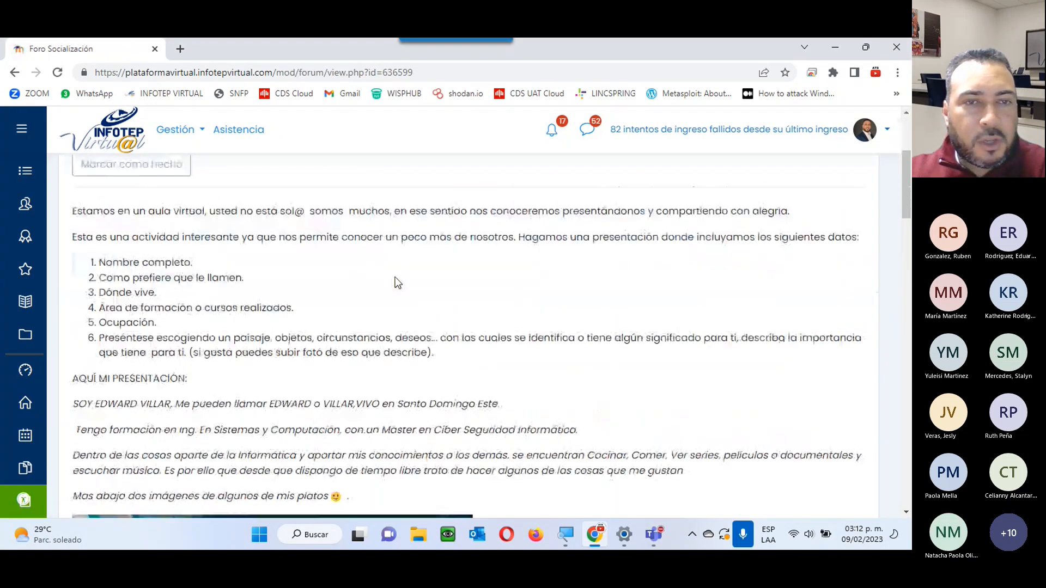
{"action": "scroll", "coordinate": [394, 277], "scroll_direction": "up", "scroll_amount": 6}
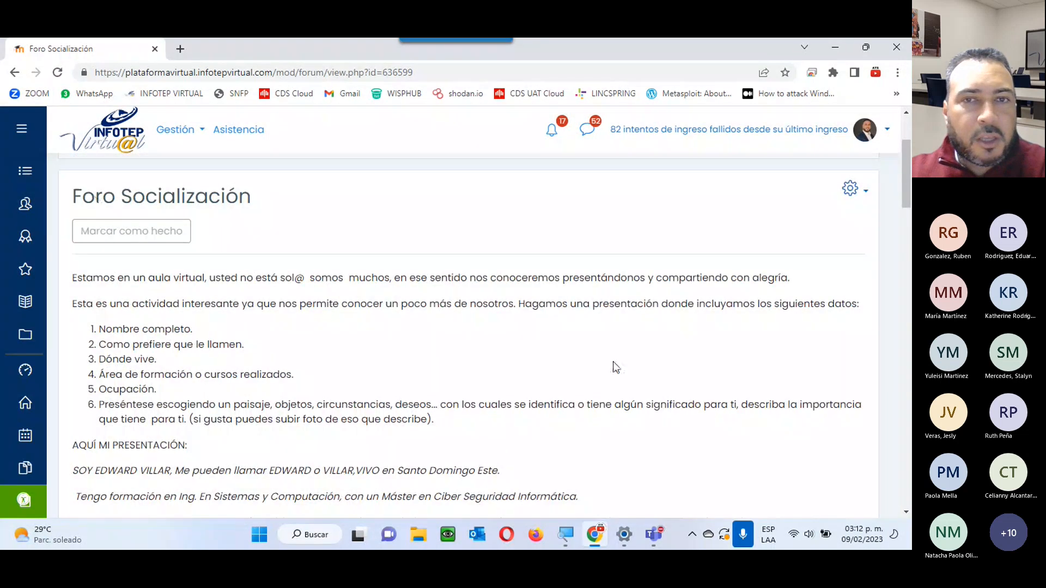
{"action": "scroll", "coordinate": [283, 371], "scroll_direction": "down", "scroll_amount": 3}
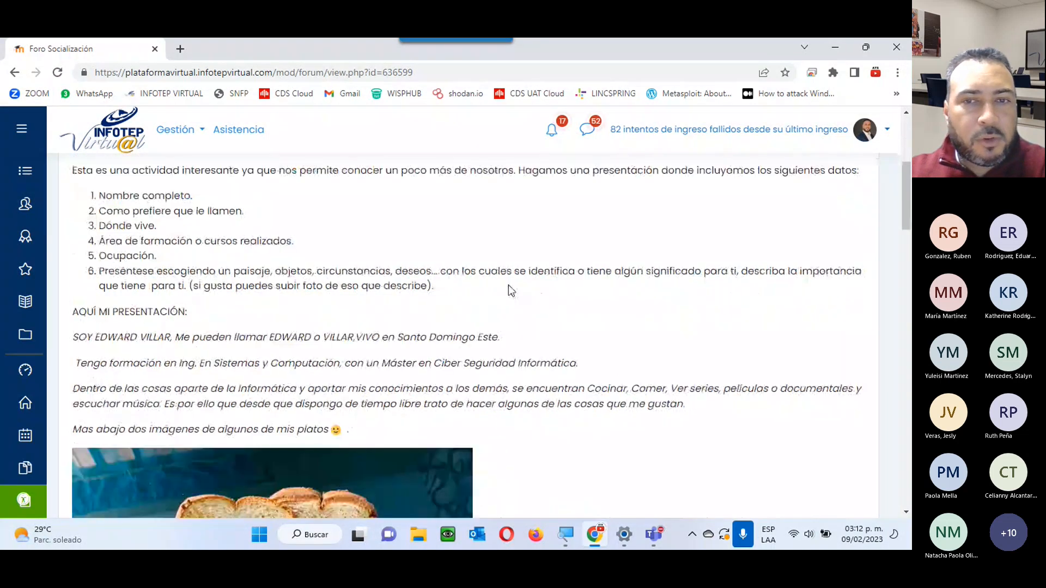
{"action": "scroll", "coordinate": [543, 369], "scroll_direction": "down", "scroll_amount": 4}
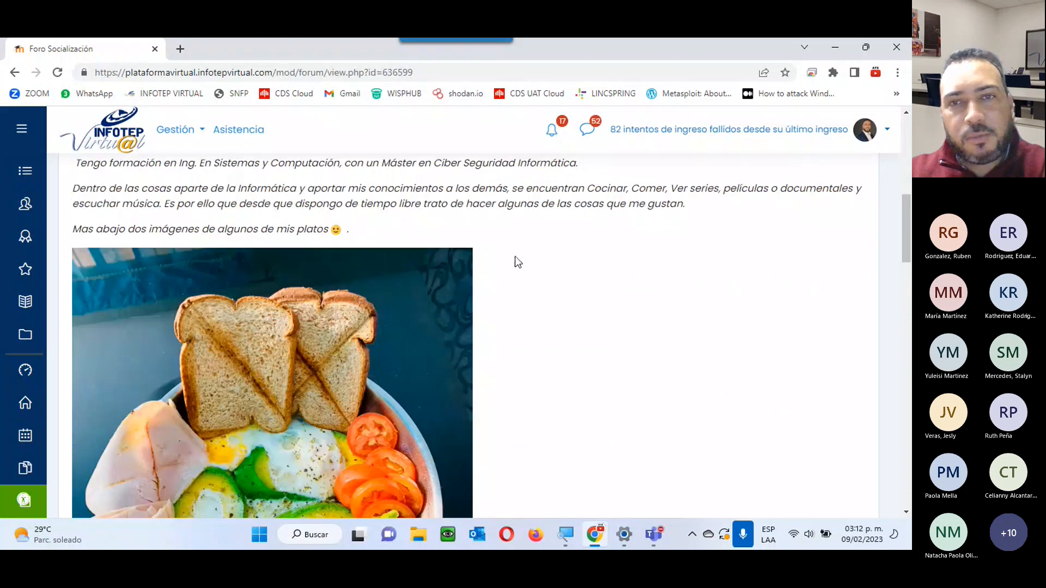
{"action": "scroll", "coordinate": [476, 378], "scroll_direction": "down", "scroll_amount": 12}
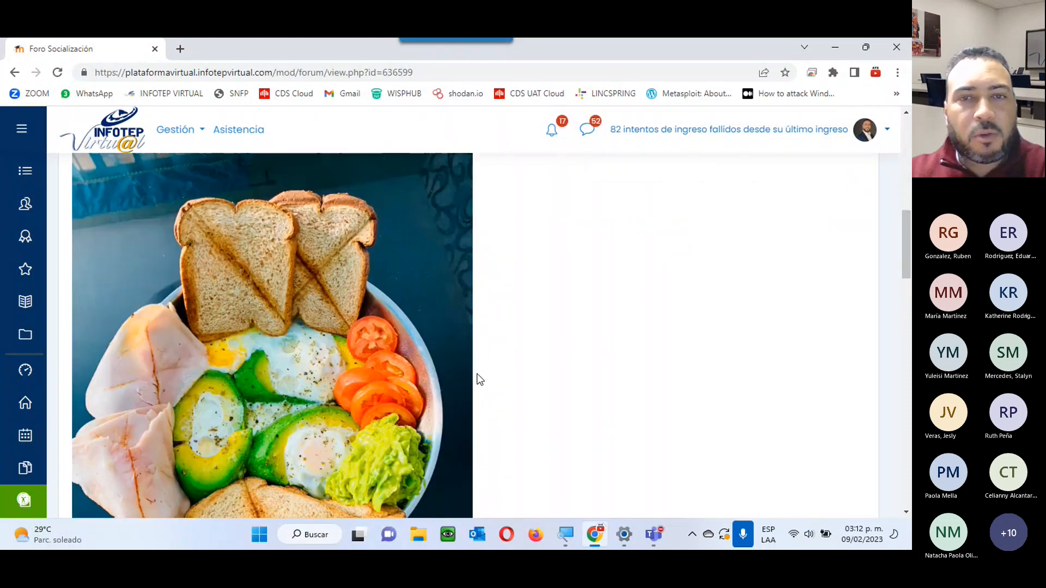
{"action": "scroll", "coordinate": [478, 378], "scroll_direction": "down", "scroll_amount": 9}
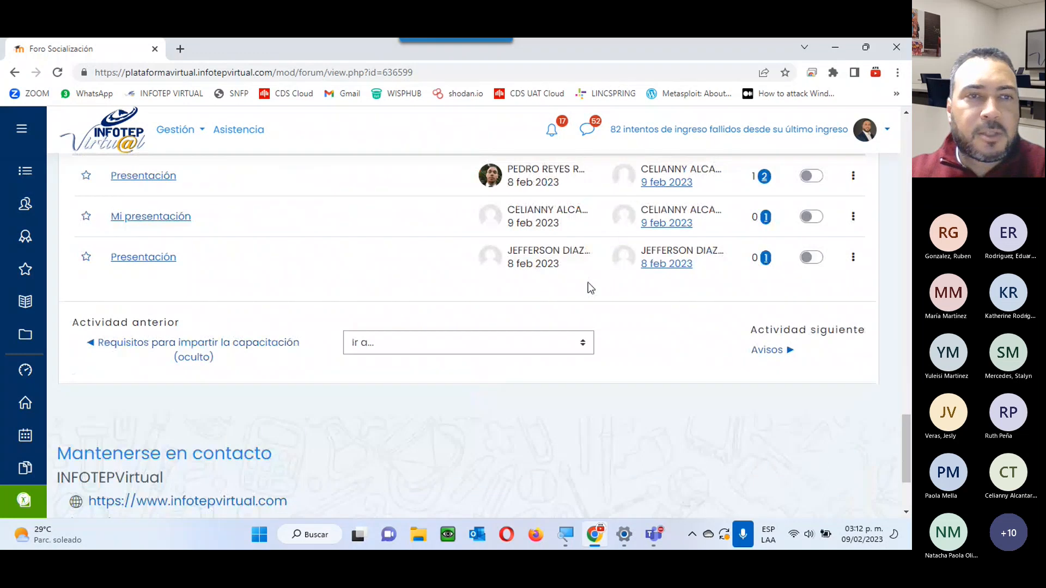
{"action": "scroll", "coordinate": [160, 194], "scroll_direction": "up", "scroll_amount": 2}
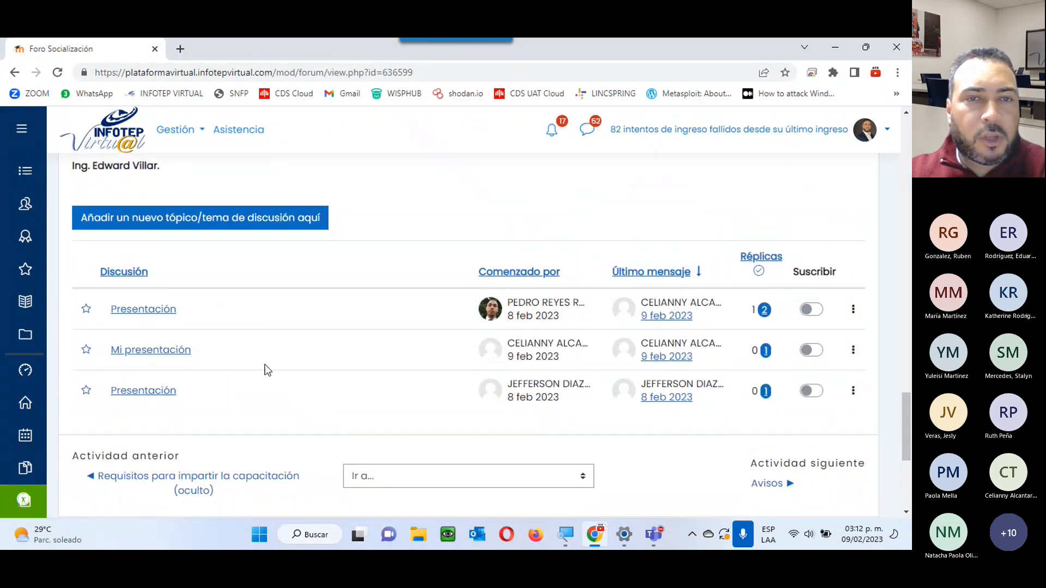
{"action": "scroll", "coordinate": [265, 312], "scroll_direction": "down", "scroll_amount": 1}
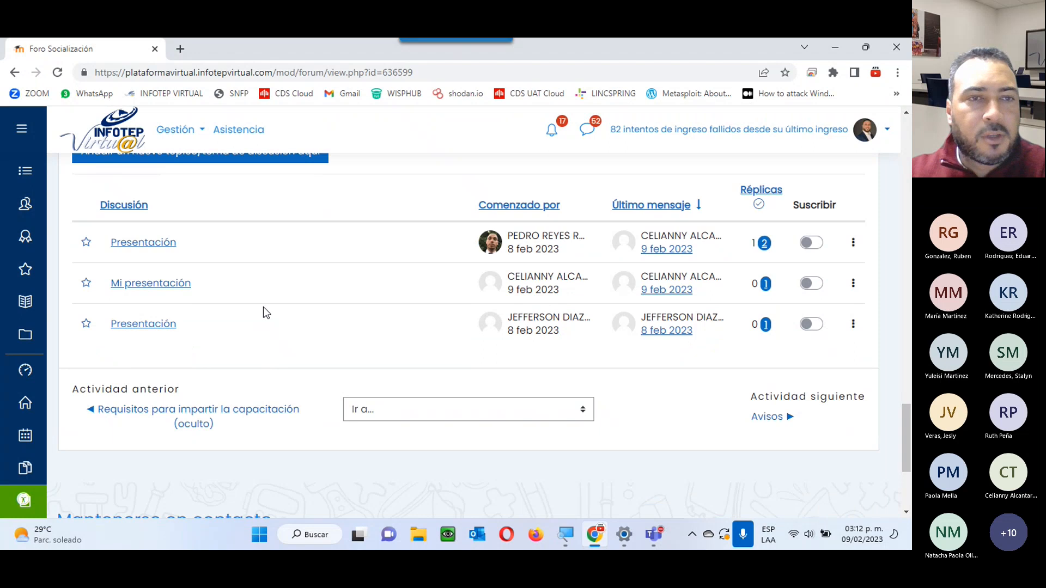
Open the form for a new discussion topic, show its Asunto and Mensaje fields, and return to the course page.
{"action": "scroll", "coordinate": [263, 307], "scroll_direction": "up", "scroll_amount": 2}
{"action": "left_click", "coordinate": [269, 286]}
{"action": "left_click", "coordinate": [347, 326]}
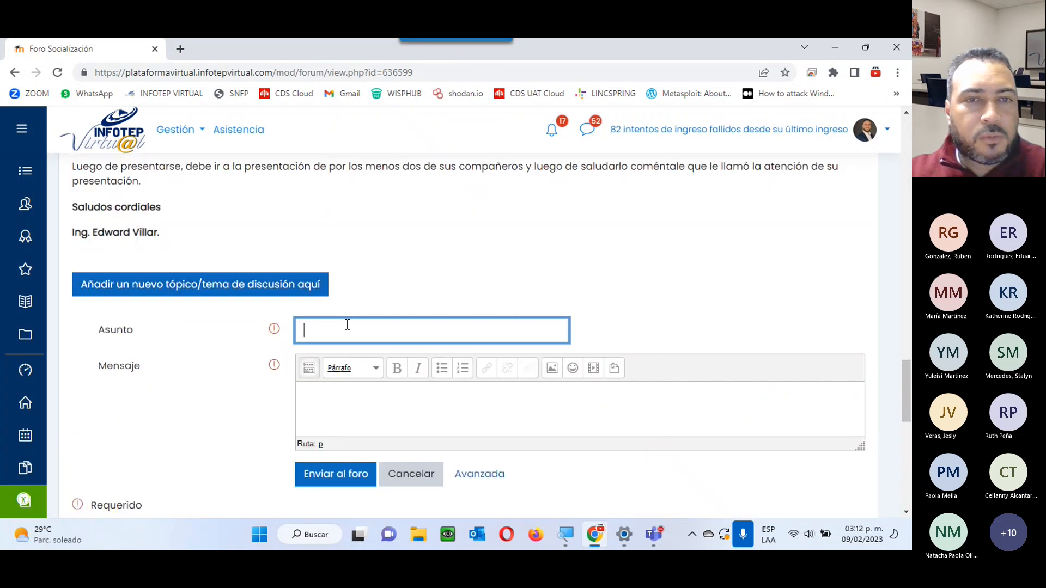
{"action": "left_click", "coordinate": [433, 401]}
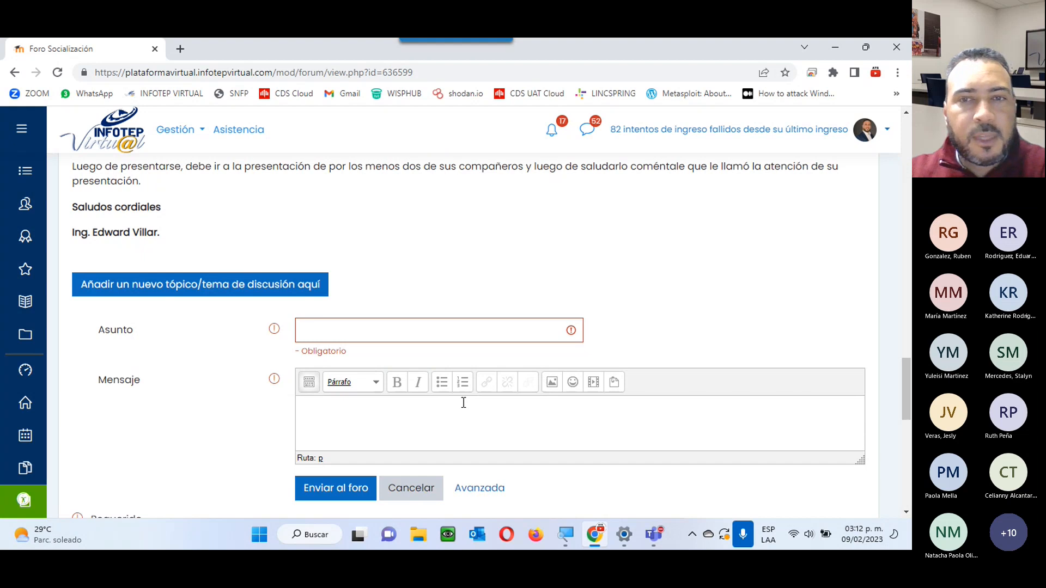
{"action": "left_click", "coordinate": [15, 73]}
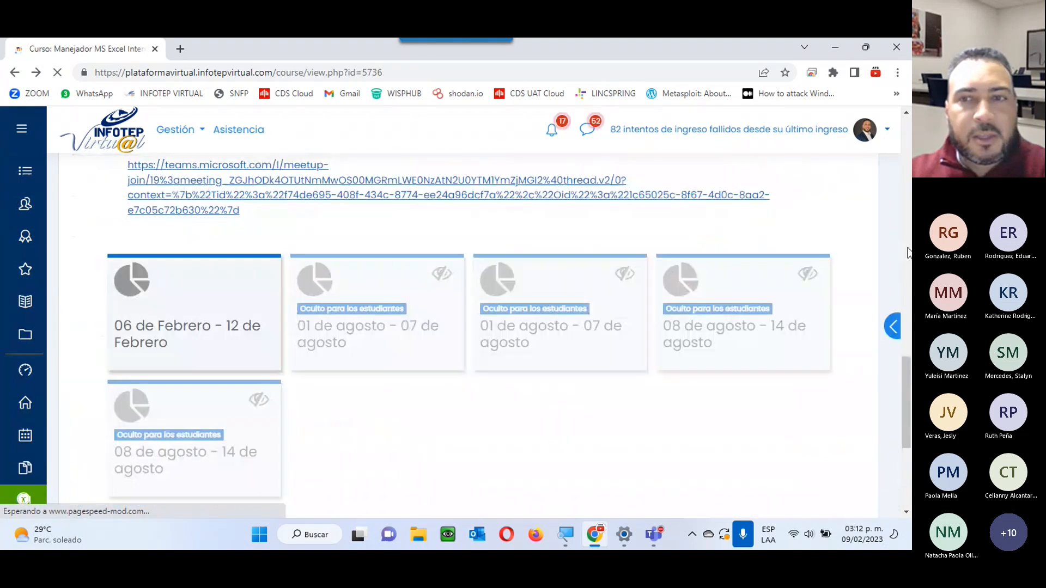
{"action": "left_click_drag", "start_coordinate": [907, 250], "coordinate": [907, 231]}
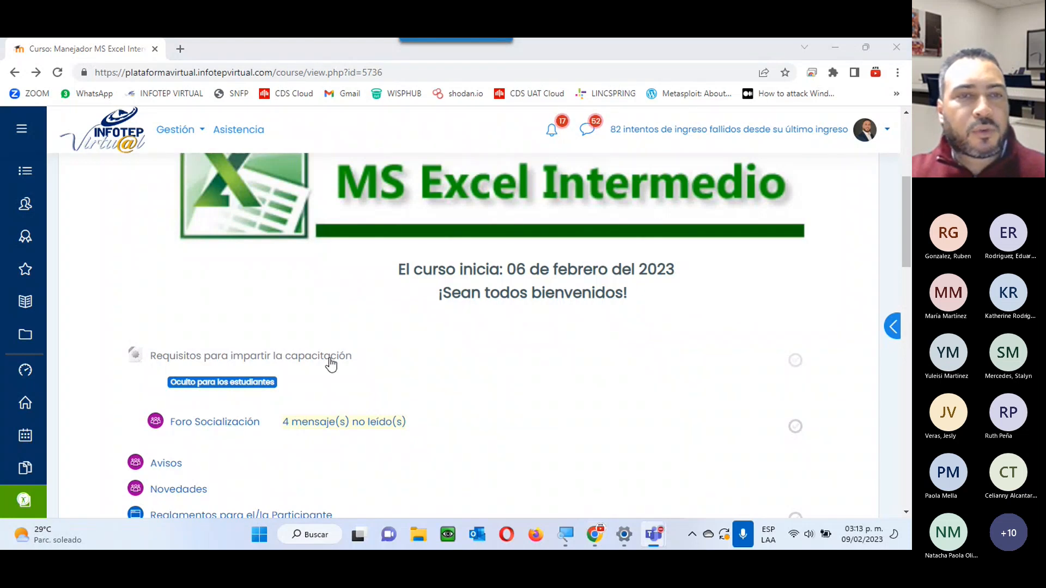
Review the course page's list of forums and resources, the WhatsApp group link and the Próximo Encuentro Virtual section.
{"action": "scroll", "coordinate": [273, 394], "scroll_direction": "down", "scroll_amount": 4}
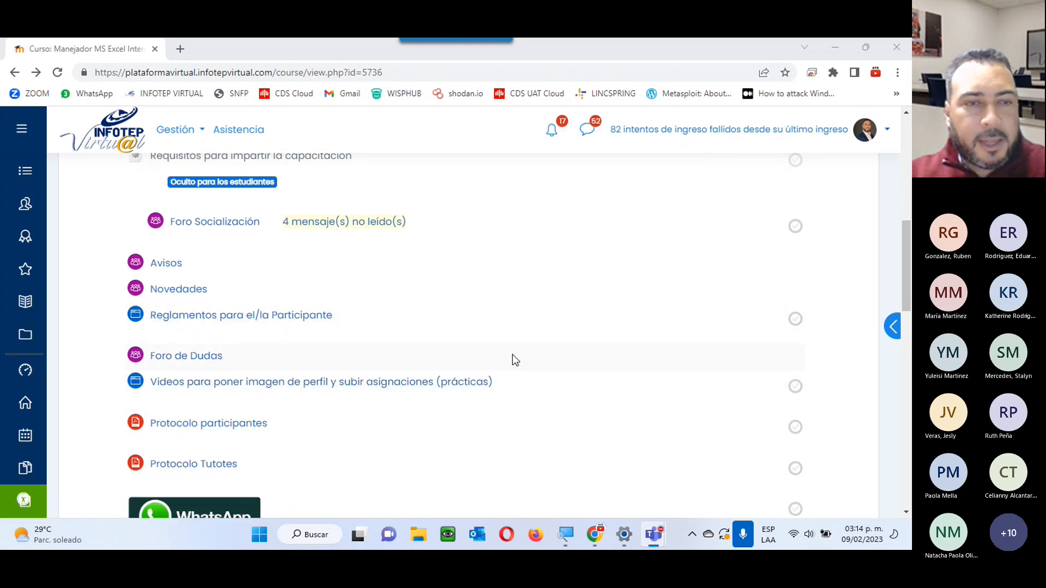
{"action": "scroll", "coordinate": [512, 355], "scroll_direction": "down", "scroll_amount": 5}
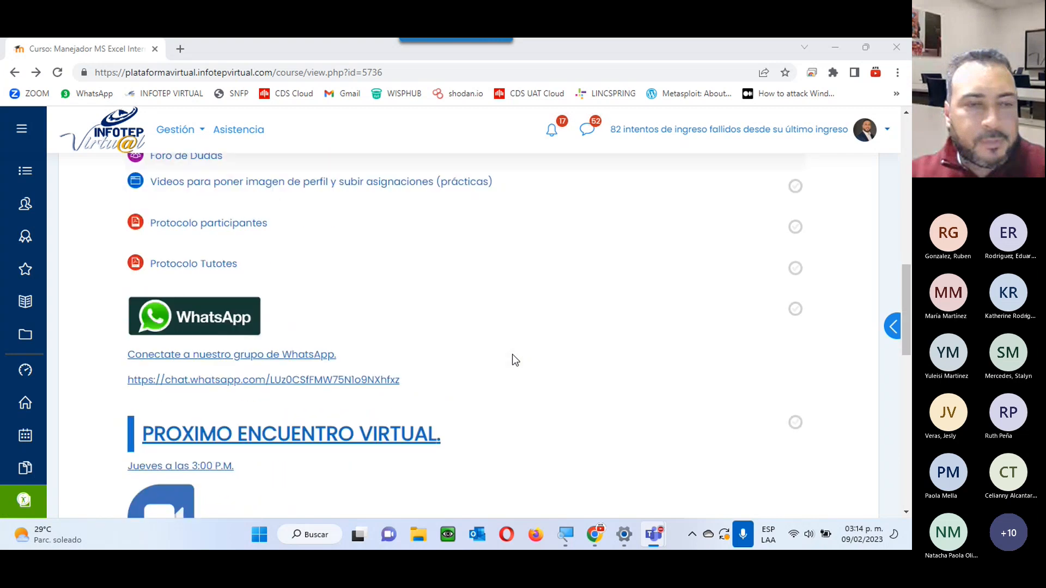
{"action": "scroll", "coordinate": [512, 354], "scroll_direction": "down", "scroll_amount": 1}
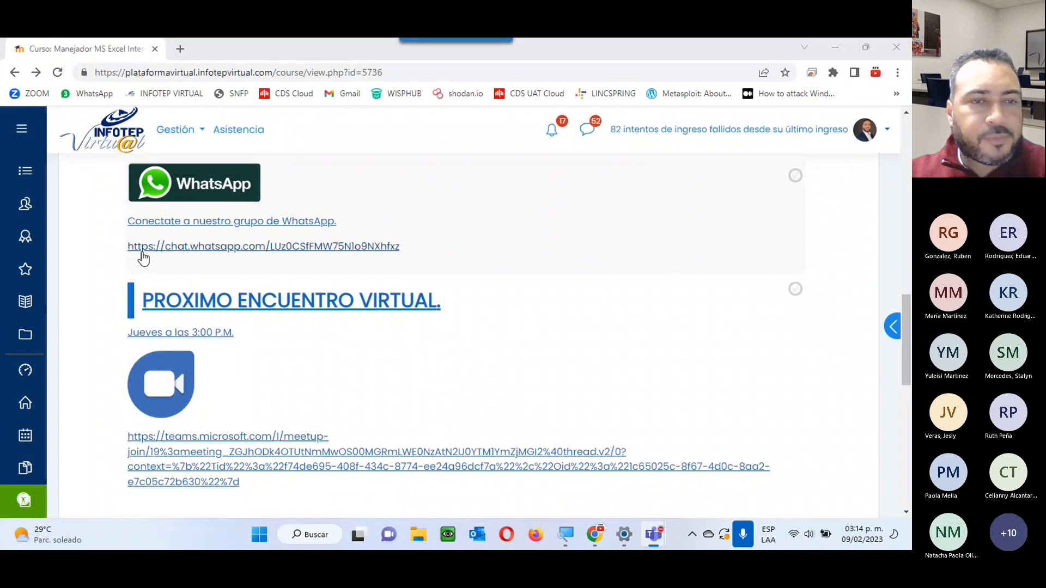
{"action": "scroll", "coordinate": [570, 420], "scroll_direction": "down", "scroll_amount": 2}
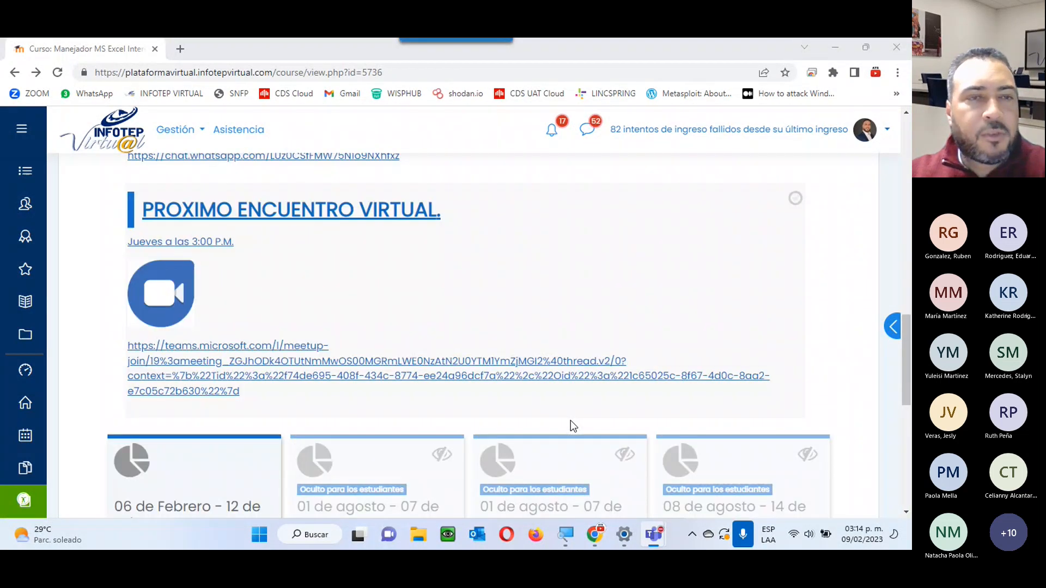
{"action": "scroll", "coordinate": [479, 332], "scroll_direction": "up", "scroll_amount": 1}
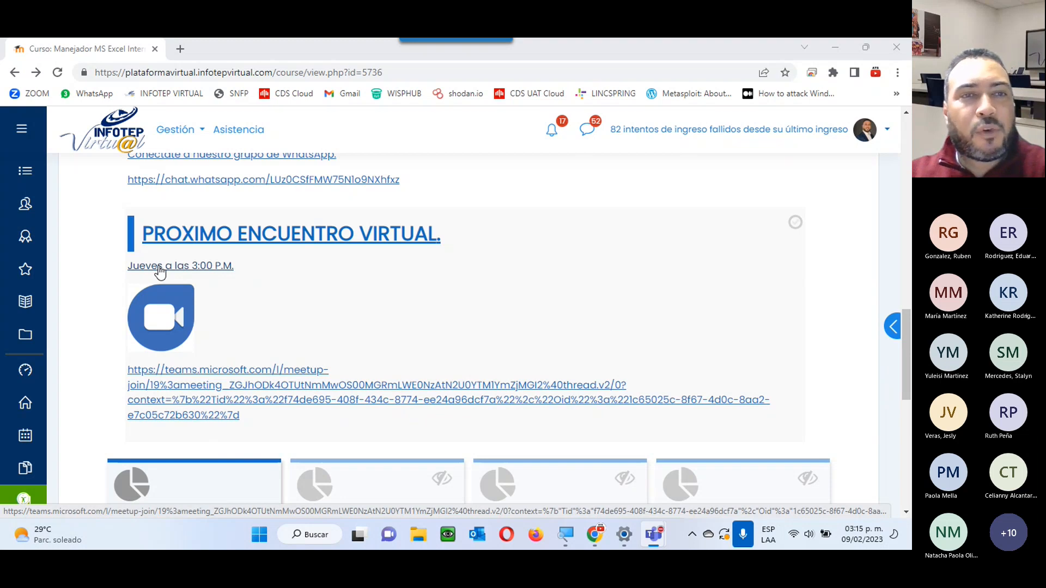
Go over the course page again from Foro Socialización to the weekly content blocks, including the participant rules and protocols.
{"action": "scroll", "coordinate": [207, 267], "scroll_direction": "up", "scroll_amount": 8}
{"action": "scroll", "coordinate": [207, 267], "scroll_direction": "up", "scroll_amount": 1}
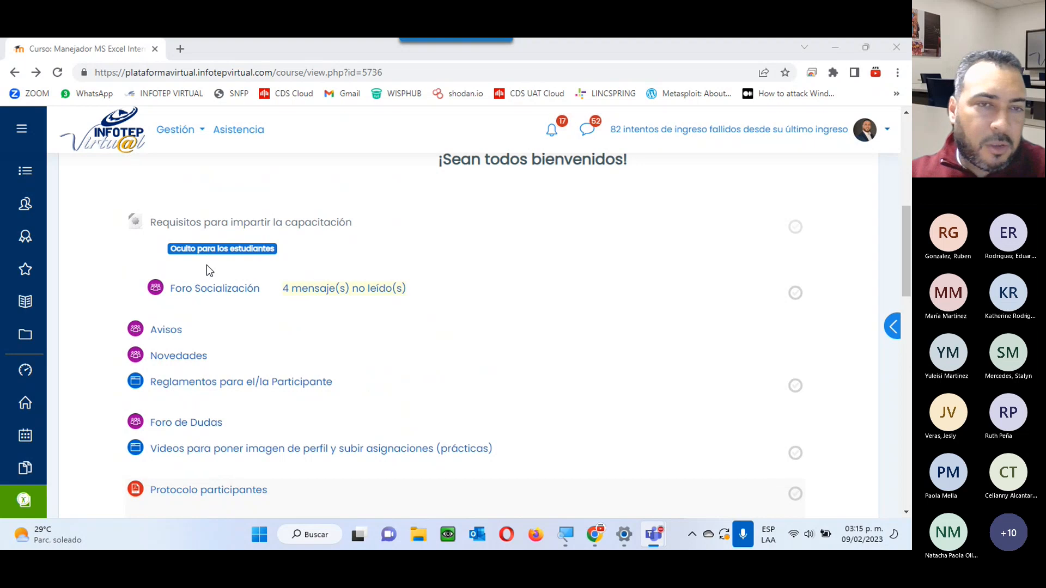
{"action": "scroll", "coordinate": [207, 267], "scroll_direction": "down", "scroll_amount": 5}
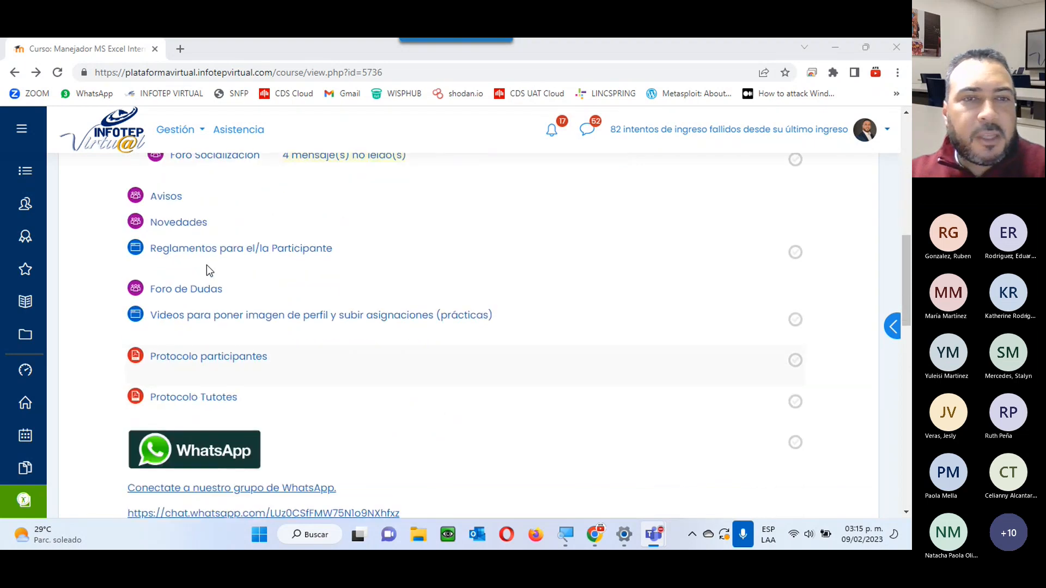
{"action": "scroll", "coordinate": [207, 266], "scroll_direction": "down", "scroll_amount": 3}
{"action": "scroll", "coordinate": [207, 267], "scroll_direction": "down", "scroll_amount": 1}
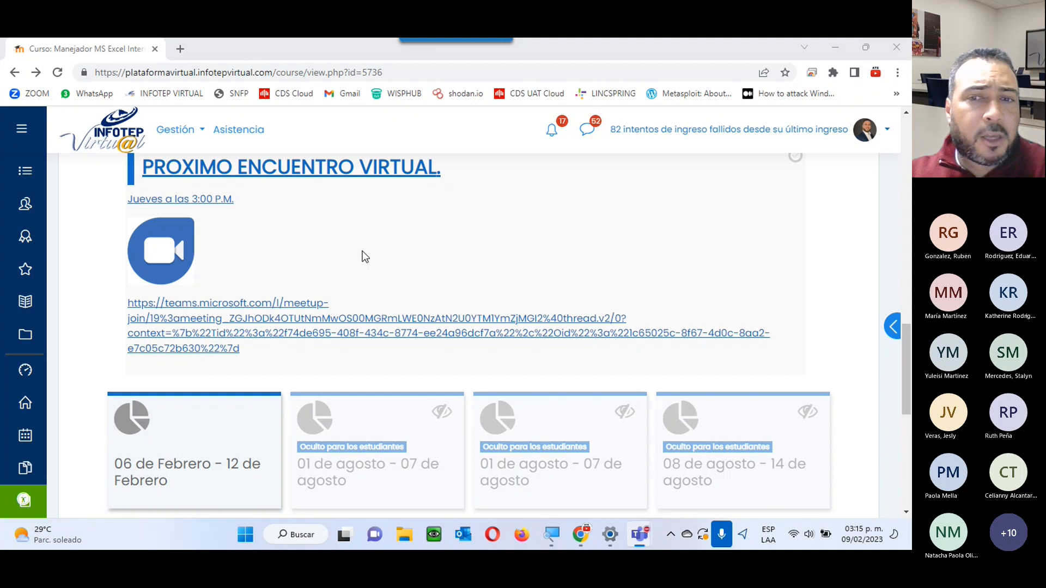
{"action": "scroll", "coordinate": [364, 256], "scroll_direction": "down", "scroll_amount": 1}
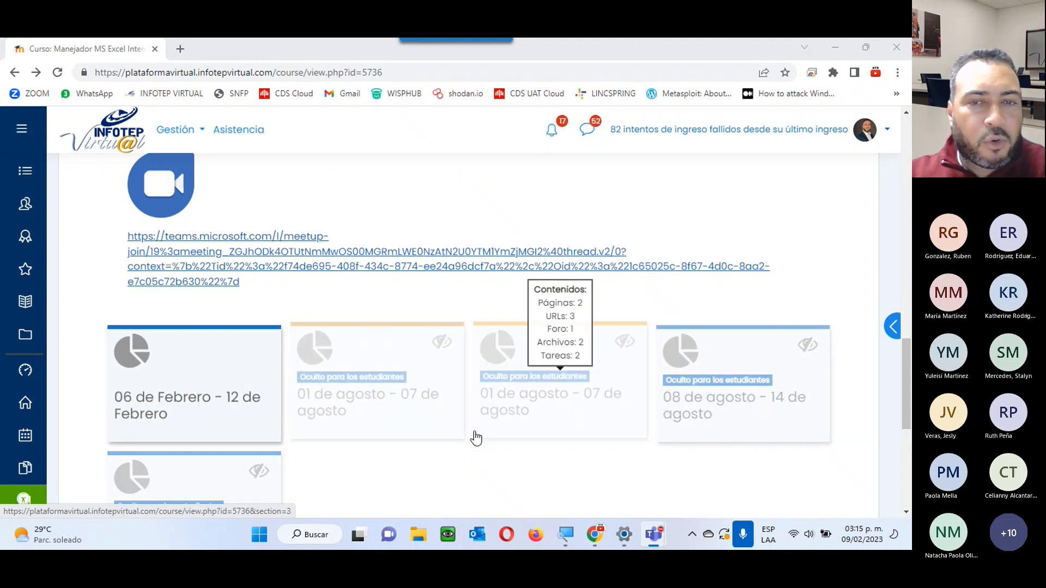
{"action": "scroll", "coordinate": [374, 421], "scroll_direction": "up", "scroll_amount": 5}
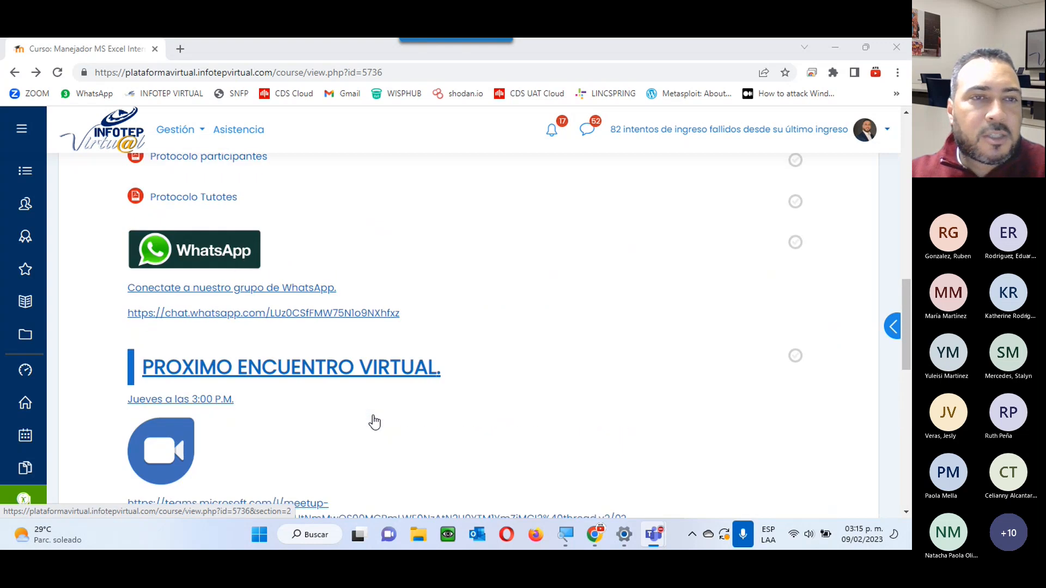
{"action": "scroll", "coordinate": [375, 421], "scroll_direction": "up", "scroll_amount": 4}
{"action": "scroll", "coordinate": [145, 399], "scroll_direction": "up", "scroll_amount": 3}
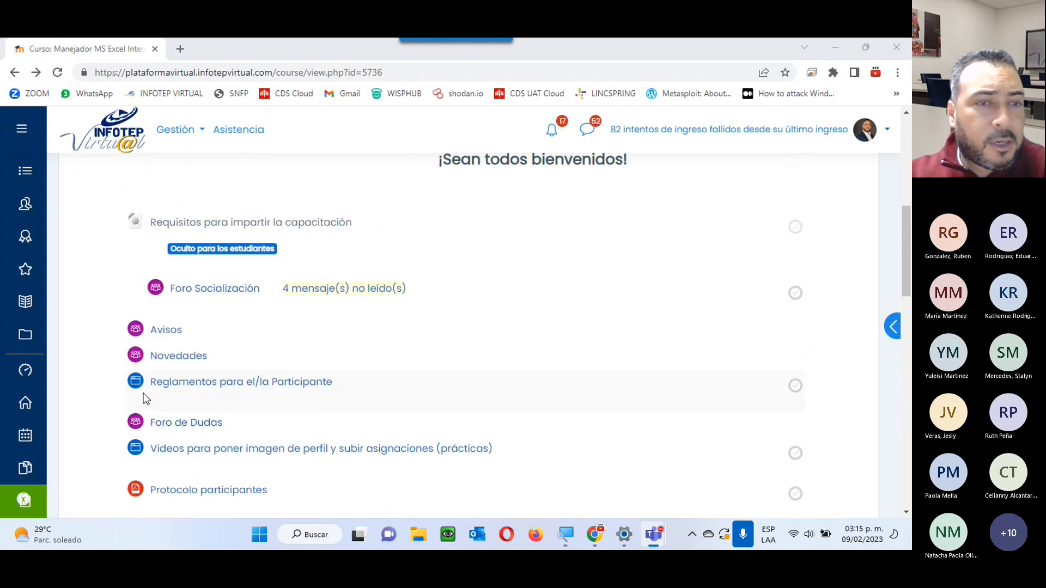
{"action": "scroll", "coordinate": [168, 308], "scroll_direction": "down", "scroll_amount": 6}
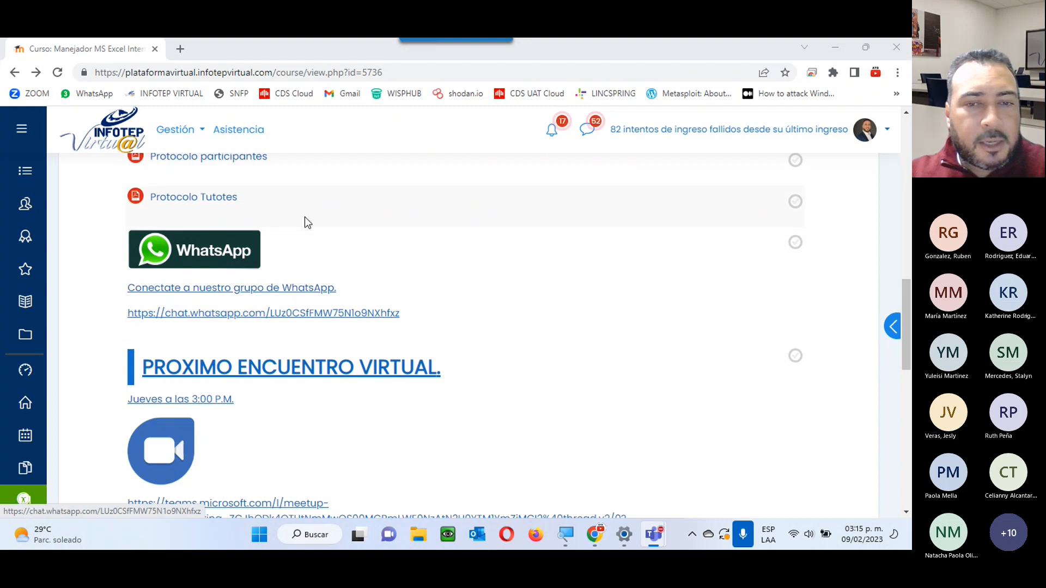
{"action": "scroll", "coordinate": [305, 218], "scroll_direction": "down", "scroll_amount": 2}
Switch to File Explorer and open the Disco Local D folder on drive C:.
{"action": "left_click", "coordinate": [420, 535]}
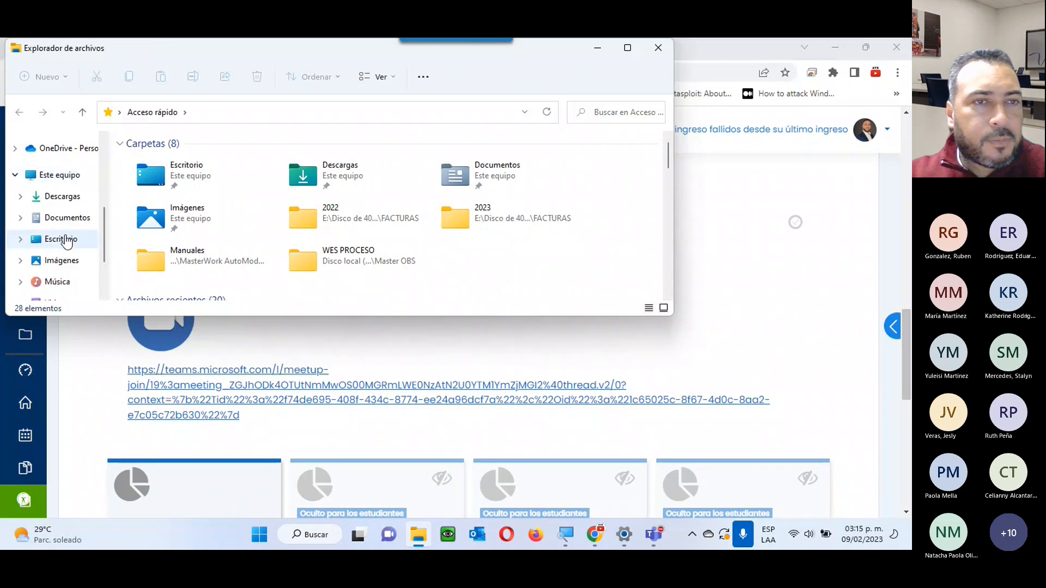
{"action": "left_click", "coordinate": [68, 178]}
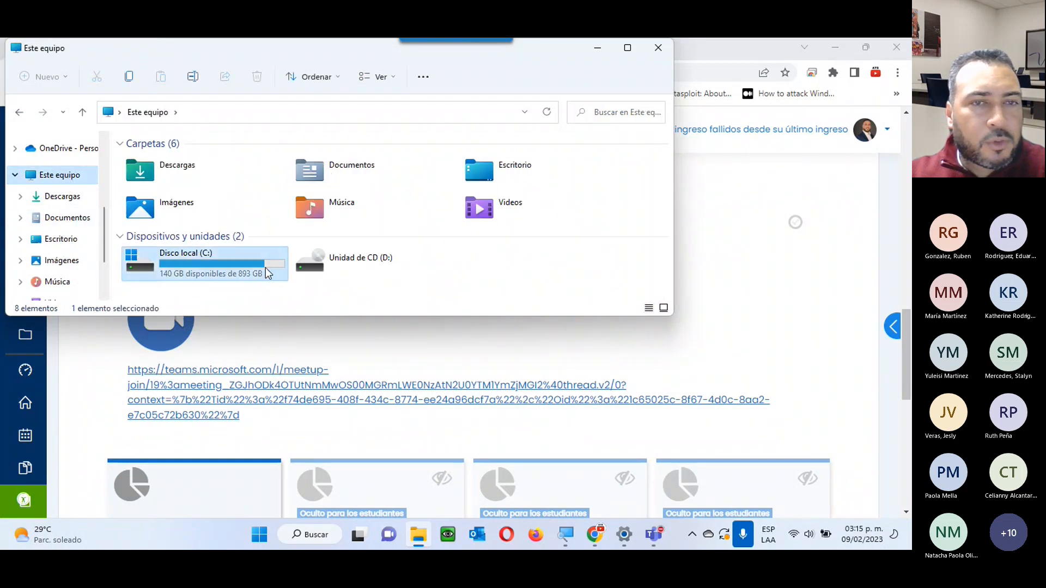
{"action": "double_click", "coordinate": [266, 267]}
{"action": "scroll", "coordinate": [323, 226], "scroll_direction": "down", "scroll_amount": 2}
{"action": "scroll", "coordinate": [327, 227], "scroll_direction": "down", "scroll_amount": 2}
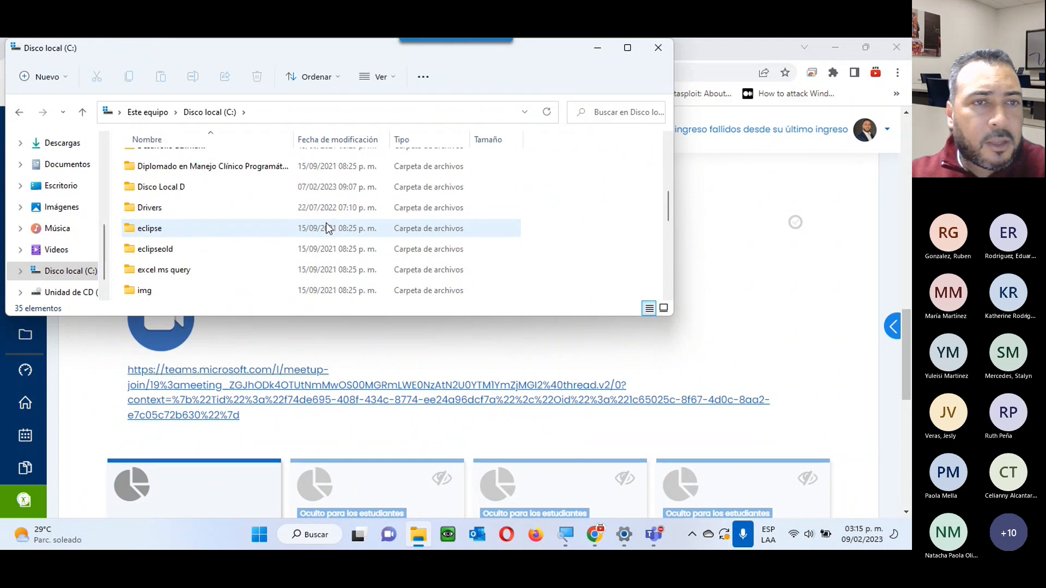
{"action": "left_click", "coordinate": [249, 195]}
{"action": "double_click", "coordinate": [247, 194]}
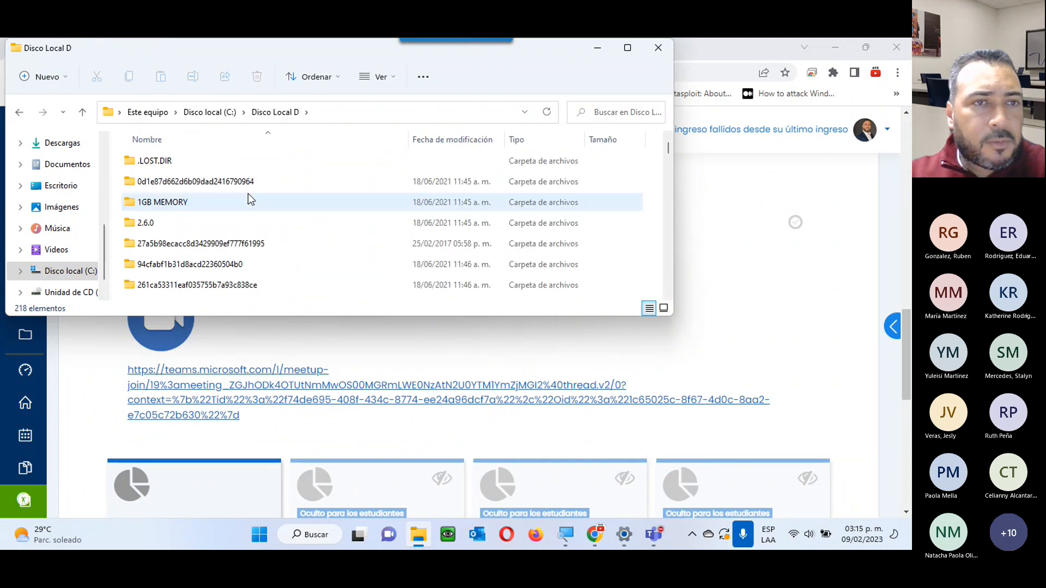
Open the PDF file MODELO DE CRONOGRAMA EXCEL INTERMEDIO (2) from the Infotep folder.
{"action": "left_click", "coordinate": [233, 197]}
{"action": "key", "text": "i"}
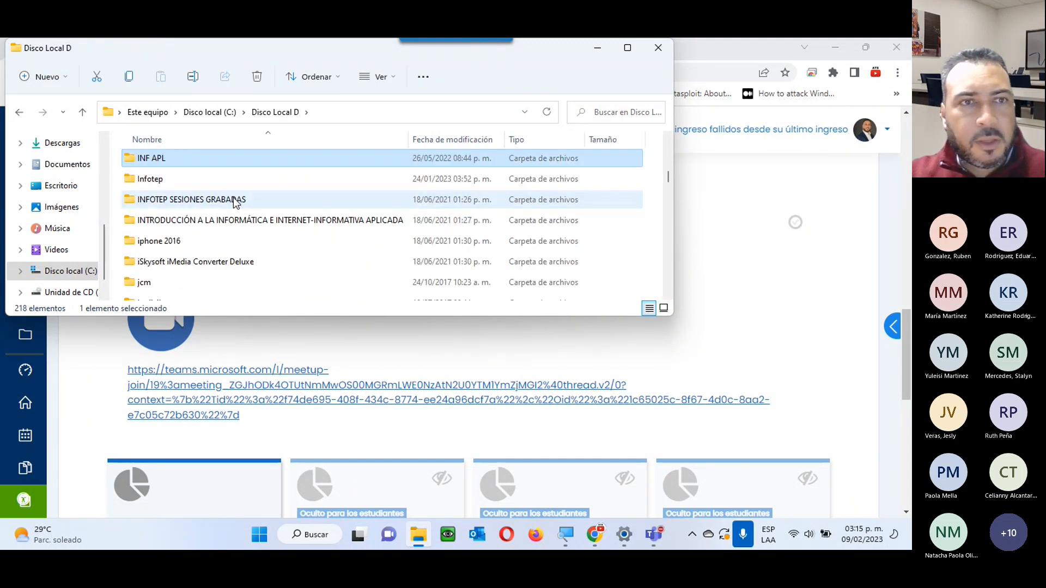
{"action": "double_click", "coordinate": [227, 180]}
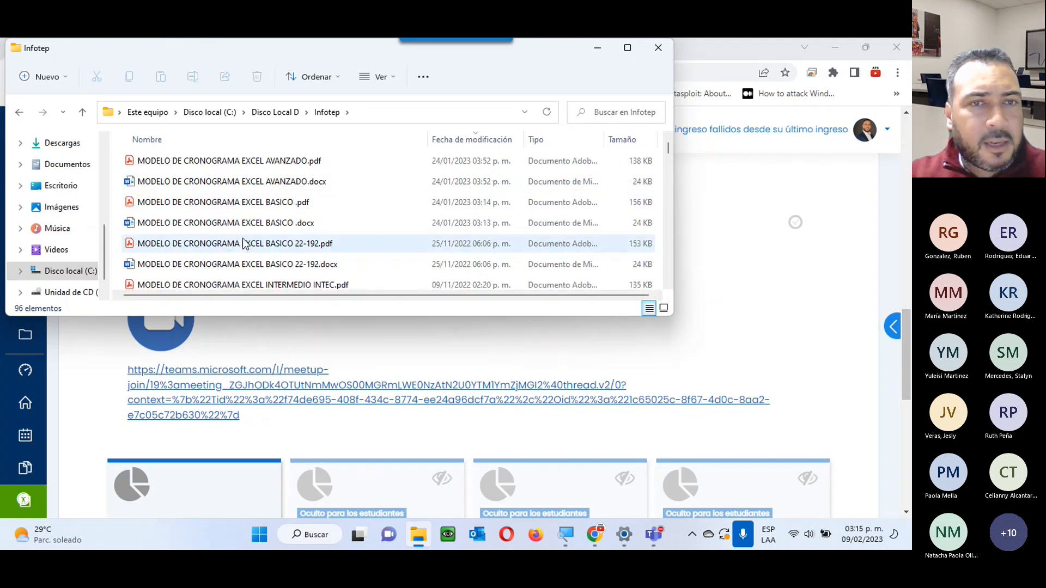
{"action": "scroll", "coordinate": [243, 243], "scroll_direction": "down", "scroll_amount": 2}
{"action": "double_click", "coordinate": [253, 217]}
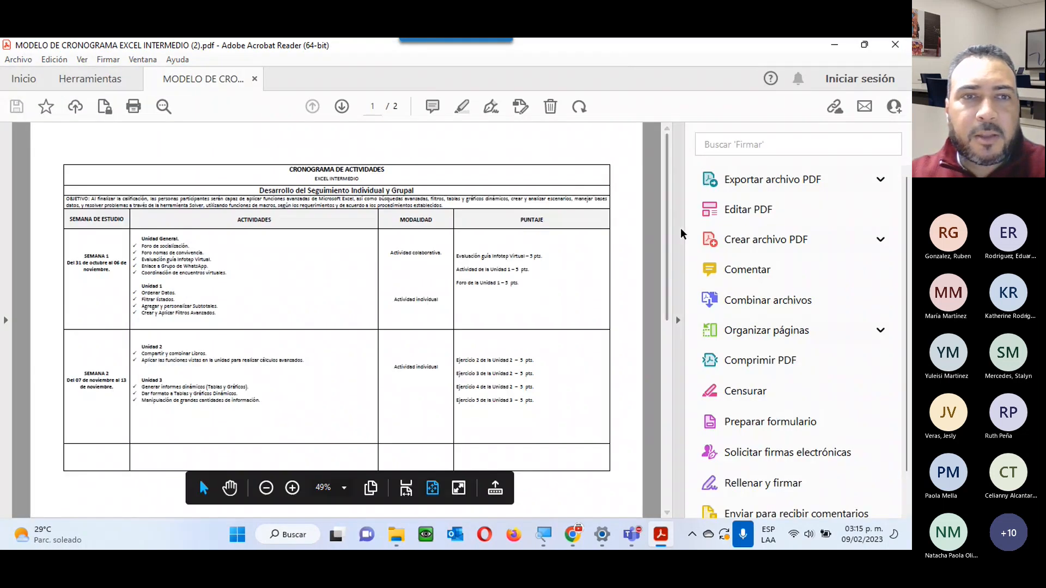
Collapse the tools pane and enlarge the schedule page to 75%.
{"action": "left_click", "coordinate": [681, 229]}
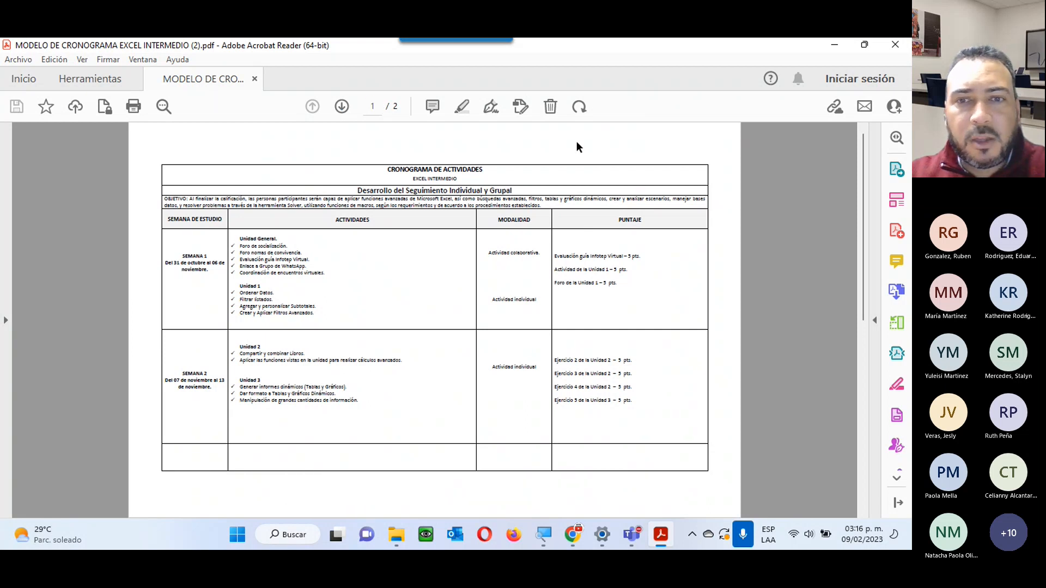
{"action": "mouse_move", "coordinate": [504, 488]}
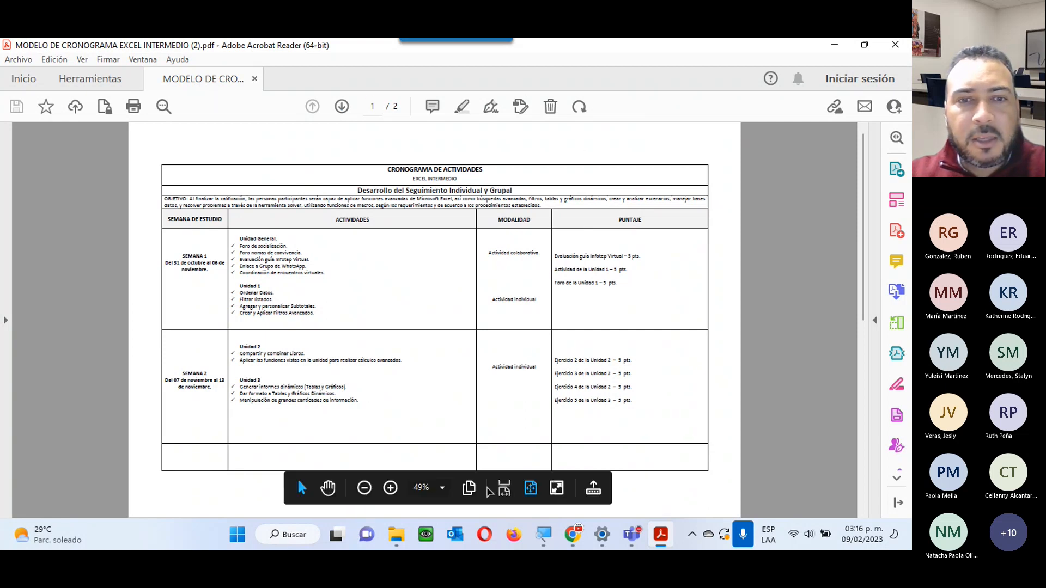
{"action": "left_click", "coordinate": [390, 488]}
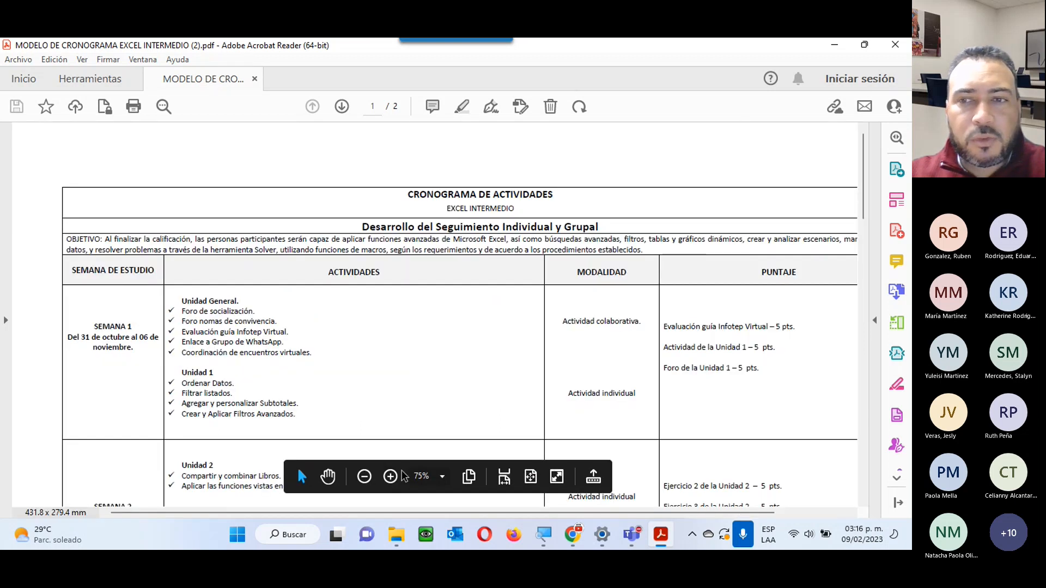
Examine Semana 1 of the schedule and highlight its Unidad General and Unidad 1 activities.
{"action": "scroll", "coordinate": [577, 319], "scroll_direction": "down", "scroll_amount": 2}
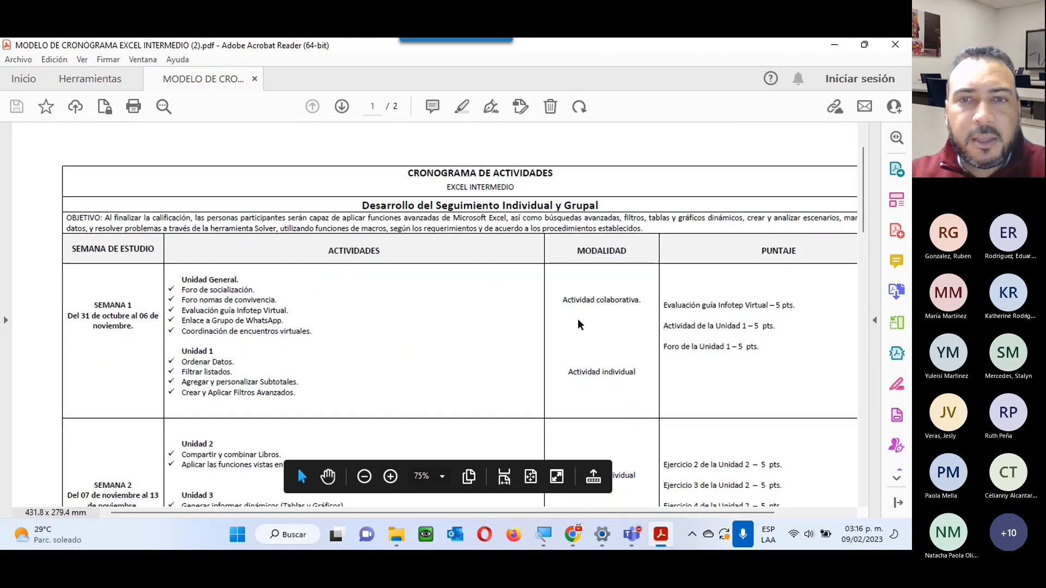
{"action": "scroll", "coordinate": [578, 318], "scroll_direction": "down", "scroll_amount": 2}
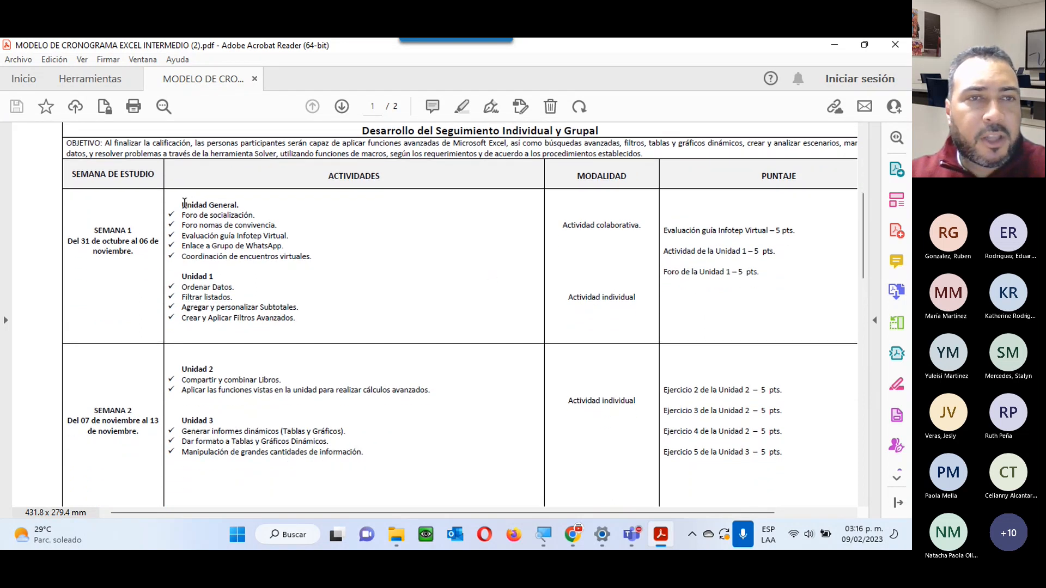
{"action": "left_click_drag", "start_coordinate": [184, 203], "coordinate": [312, 299]}
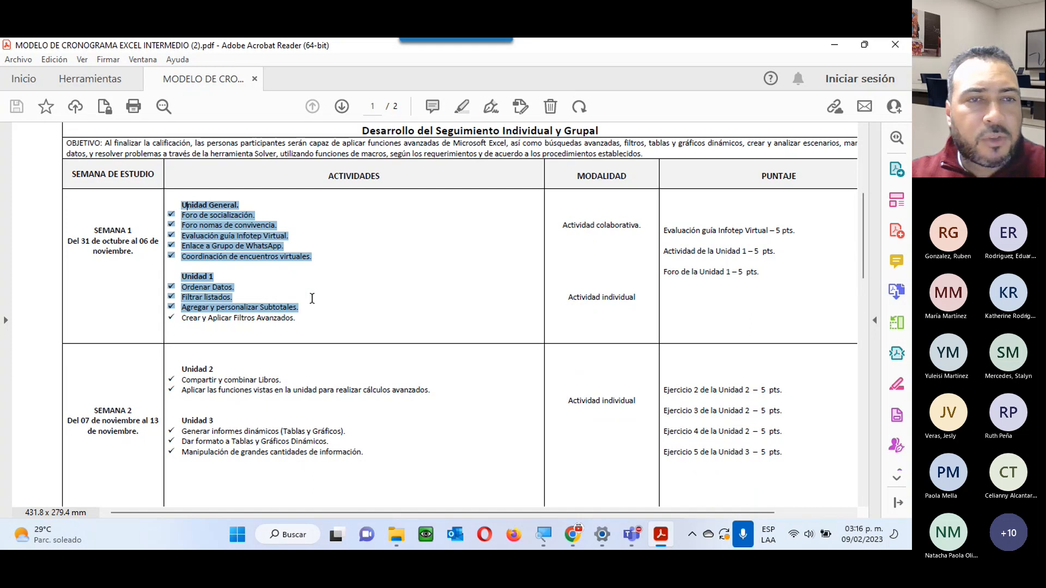
{"action": "left_click_drag", "start_coordinate": [312, 298], "coordinate": [297, 319]}
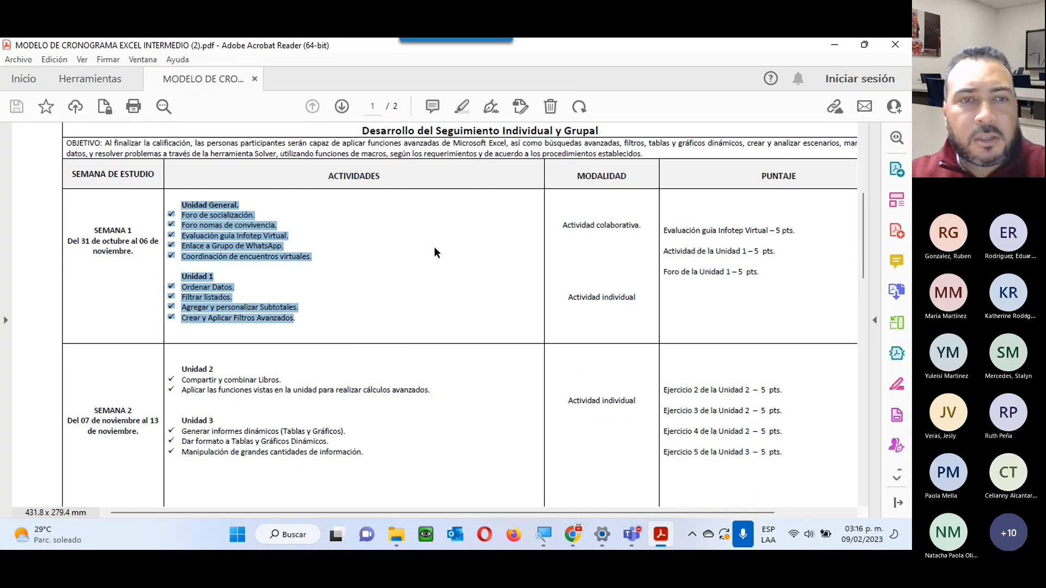
Review the Semana 2 and Semana 3 activities and scores, close the schedule PDF and return to the course page in Chrome.
{"action": "scroll", "coordinate": [434, 248], "scroll_direction": "down", "scroll_amount": 3}
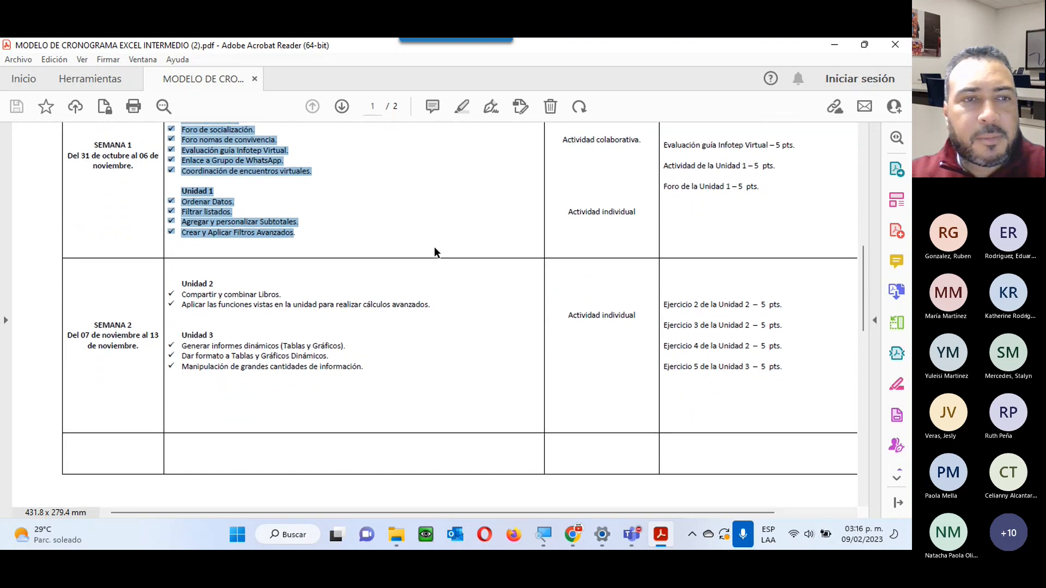
{"action": "scroll", "coordinate": [435, 252], "scroll_direction": "down", "scroll_amount": 1}
{"action": "scroll", "coordinate": [435, 252], "scroll_direction": "down", "scroll_amount": 1}
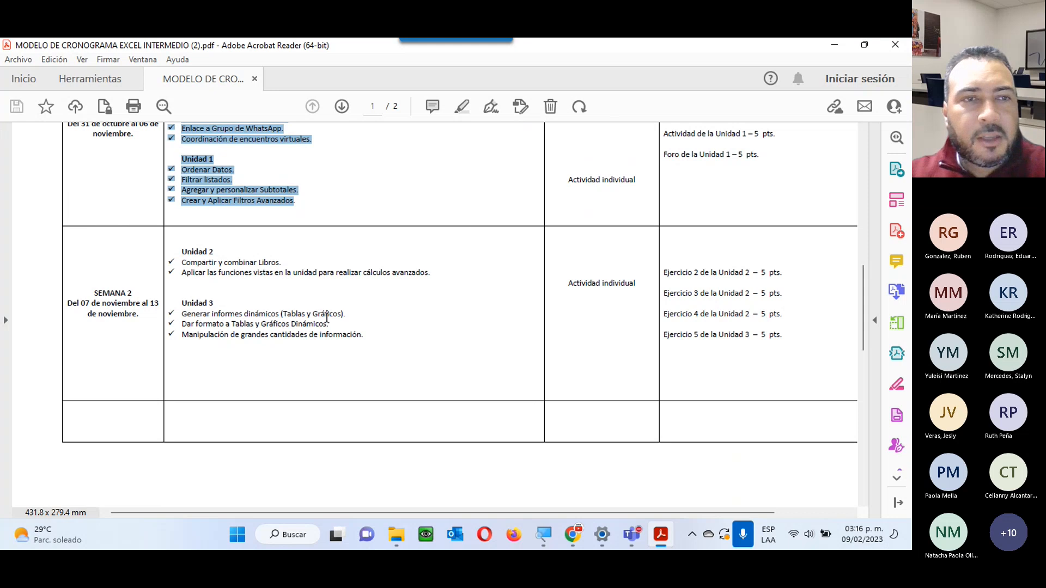
{"action": "scroll", "coordinate": [327, 318], "scroll_direction": "down", "scroll_amount": 10}
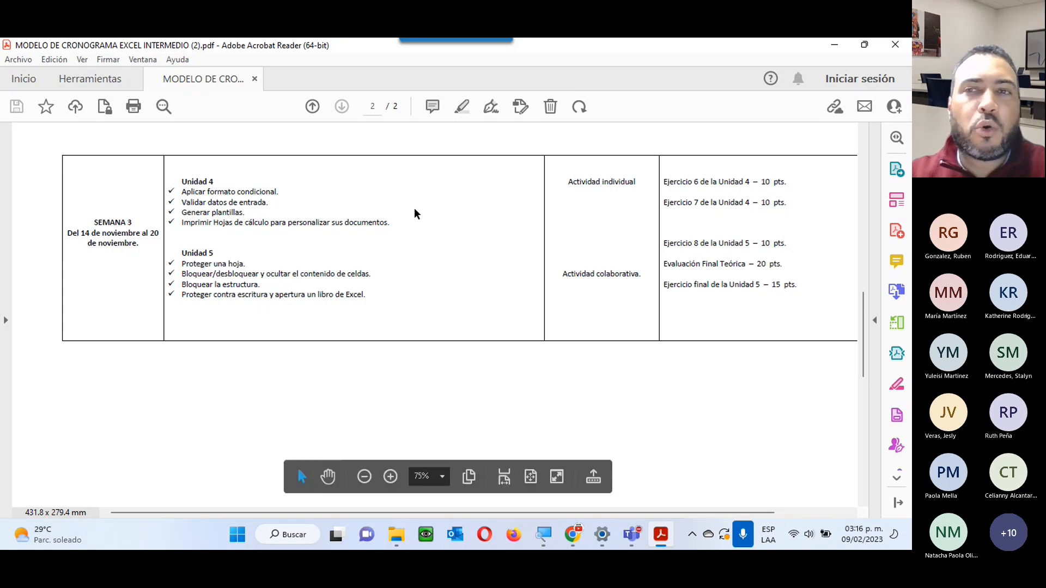
{"action": "left_click", "coordinate": [891, 43]}
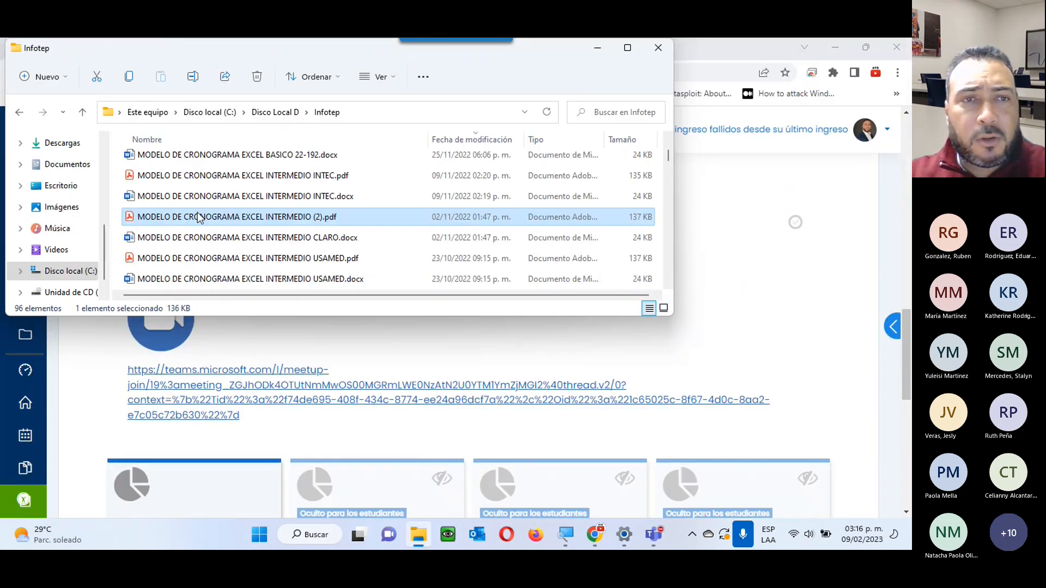
{"action": "left_click", "coordinate": [801, 260]}
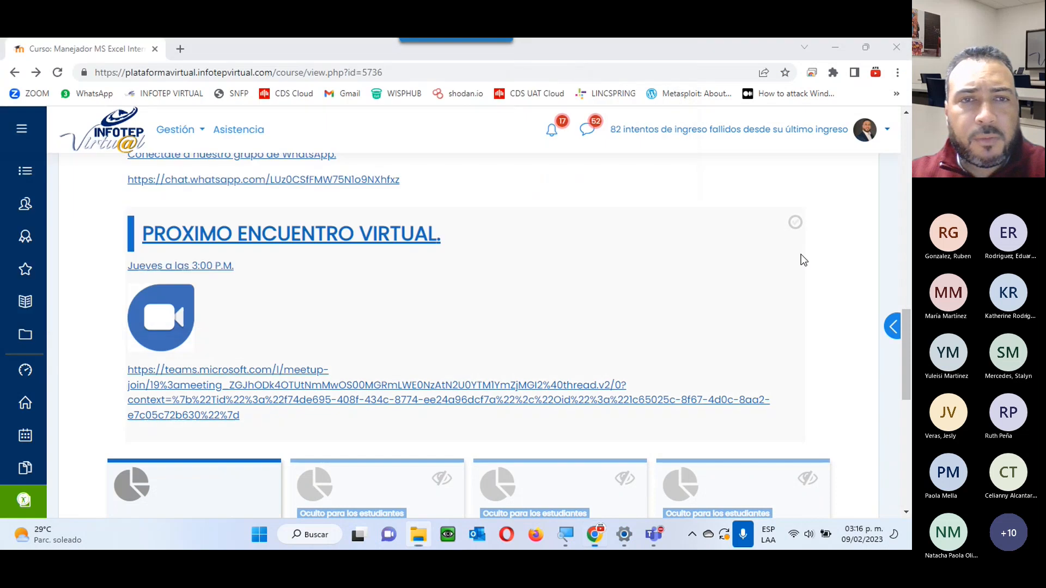
Open the 06 de Febrero - 12 de Febrero section of the course page.
{"action": "scroll", "coordinate": [516, 318], "scroll_direction": "up", "scroll_amount": 7}
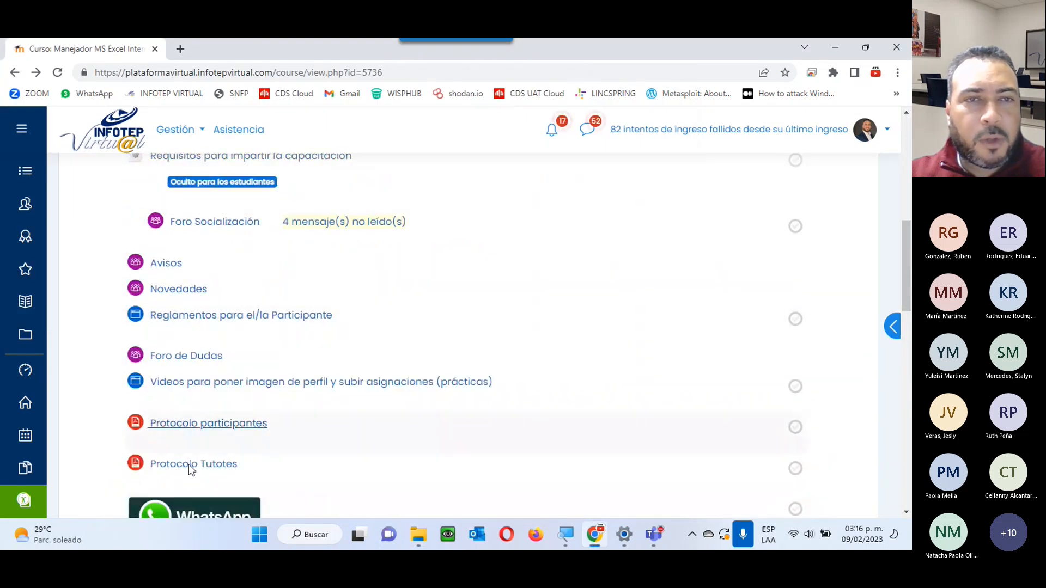
{"action": "scroll", "coordinate": [188, 464], "scroll_direction": "down", "scroll_amount": 2}
{"action": "scroll", "coordinate": [319, 345], "scroll_direction": "down", "scroll_amount": 10}
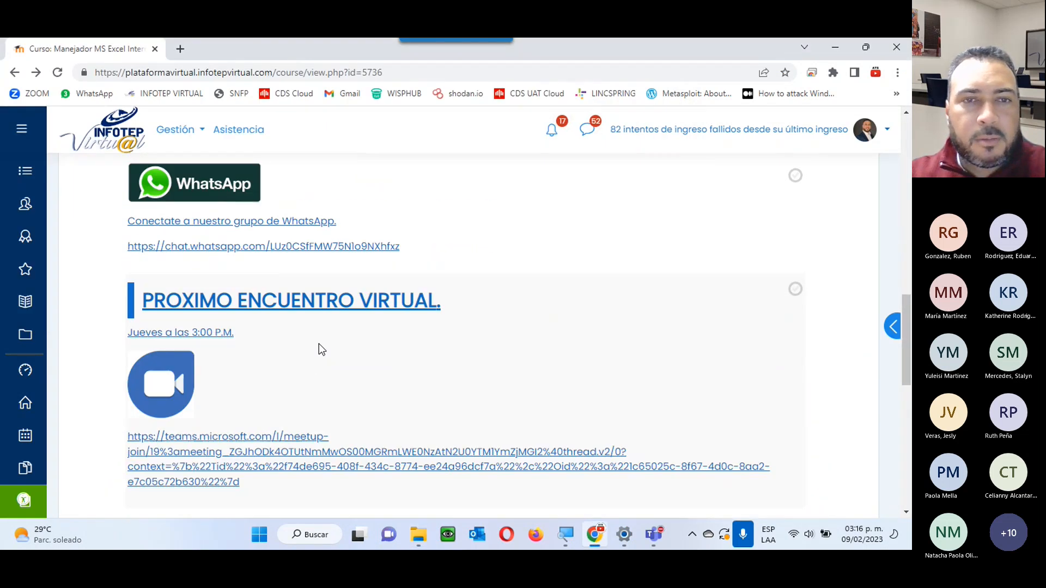
{"action": "scroll", "coordinate": [474, 391], "scroll_direction": "up", "scroll_amount": 2}
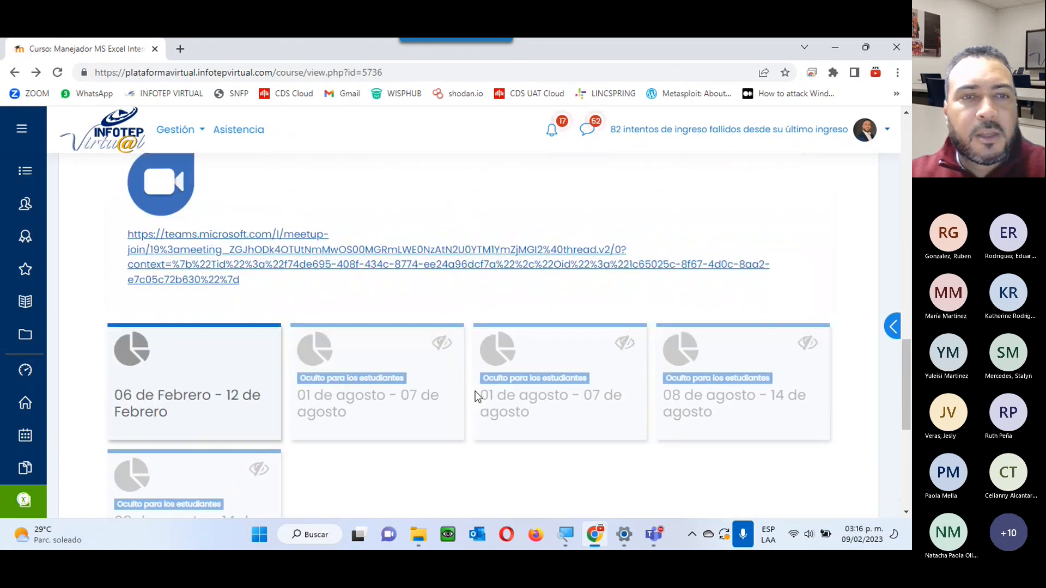
{"action": "left_click", "coordinate": [190, 399]}
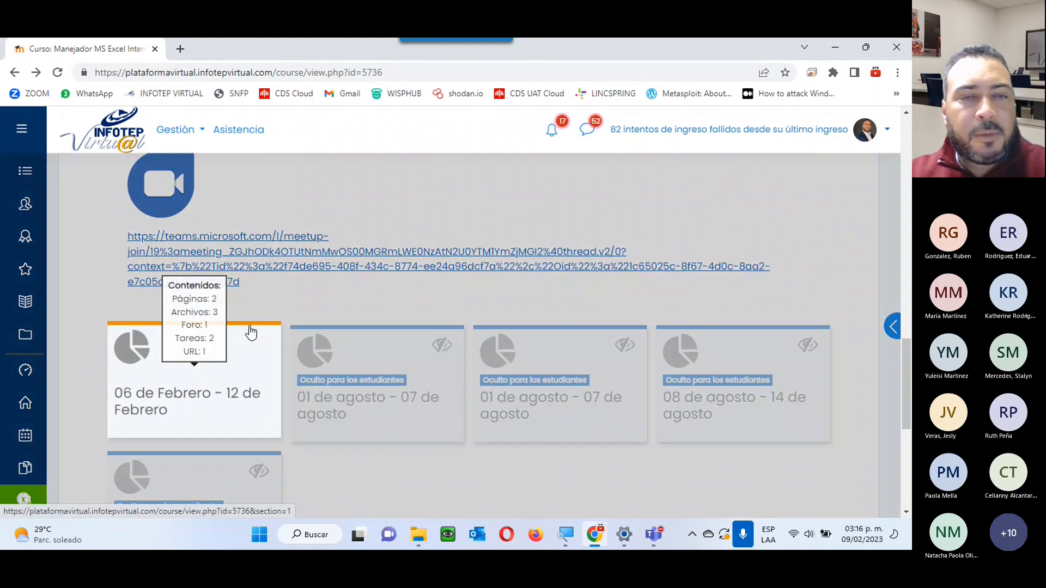
Examine the Unidad 1 heading, its Videos y asignaciones del tópico resources and the assignment delivery dates.
{"action": "scroll", "coordinate": [269, 310], "scroll_direction": "down", "scroll_amount": 3}
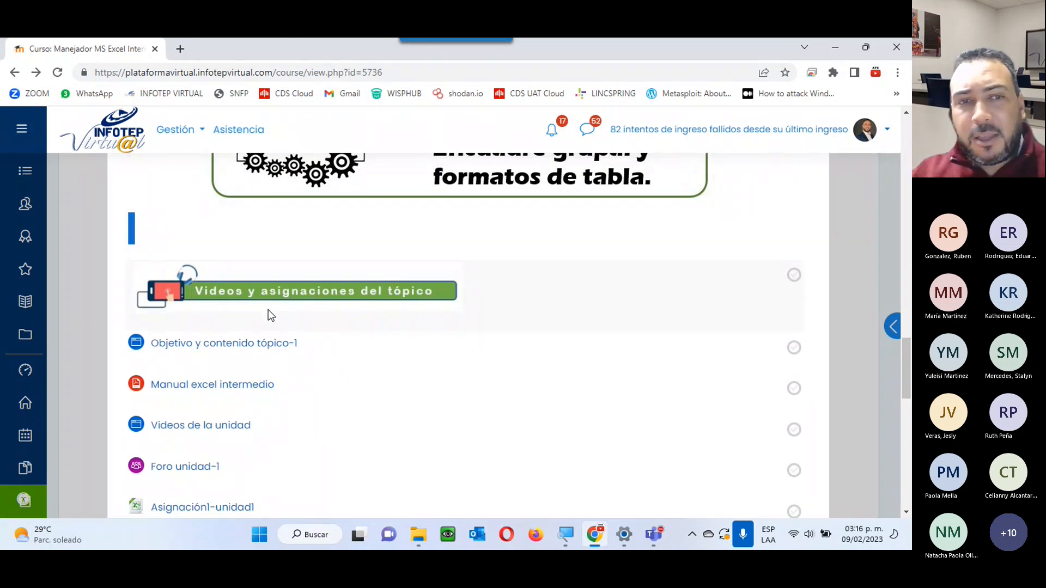
{"action": "scroll", "coordinate": [381, 321], "scroll_direction": "down", "scroll_amount": 1}
{"action": "scroll", "coordinate": [427, 342], "scroll_direction": "down", "scroll_amount": 3}
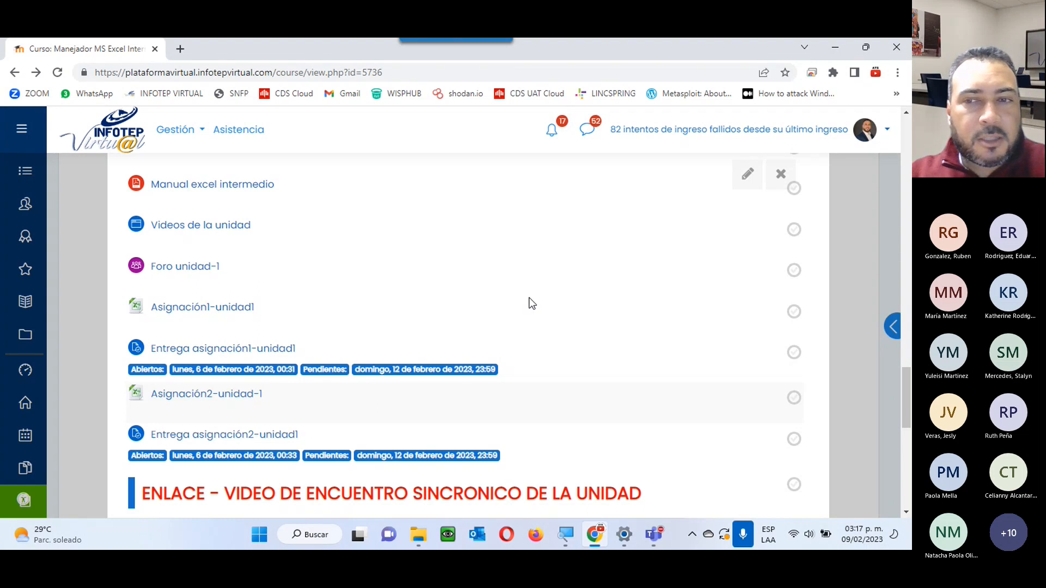
{"action": "scroll", "coordinate": [557, 337], "scroll_direction": "up", "scroll_amount": 3}
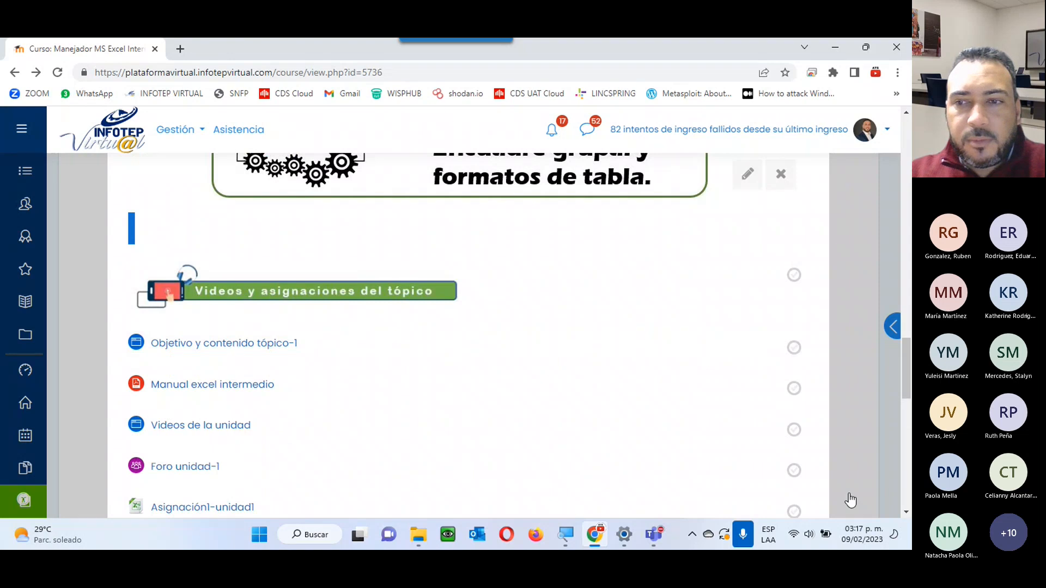
{"action": "scroll", "coordinate": [393, 365], "scroll_direction": "up", "scroll_amount": 4}
{"action": "scroll", "coordinate": [392, 365], "scroll_direction": "down", "scroll_amount": 3}
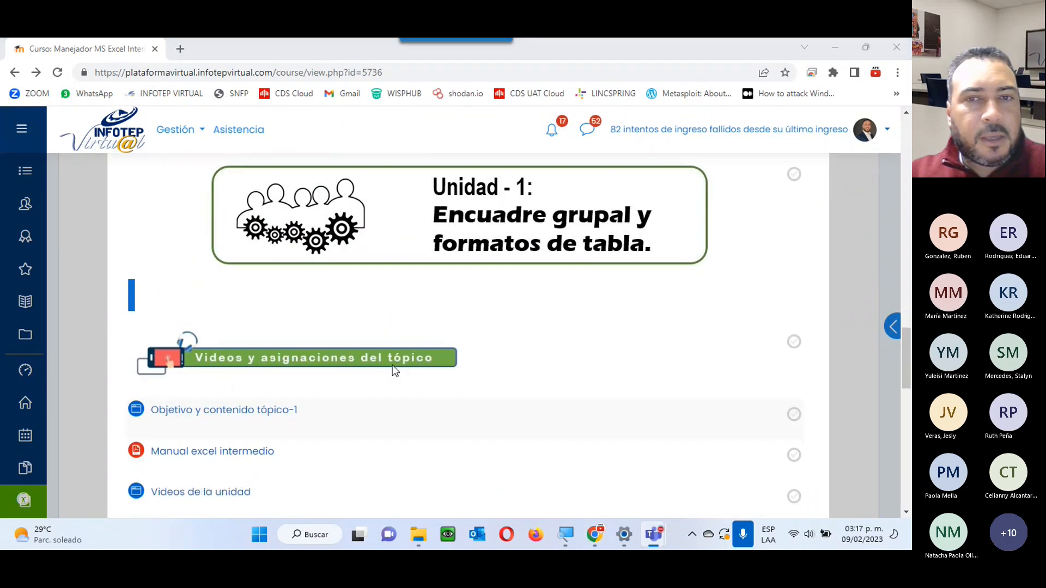
{"action": "scroll", "coordinate": [392, 365], "scroll_direction": "up", "scroll_amount": 4}
{"action": "scroll", "coordinate": [392, 365], "scroll_direction": "down", "scroll_amount": 4}
{"action": "scroll", "coordinate": [393, 365], "scroll_direction": "up", "scroll_amount": 4}
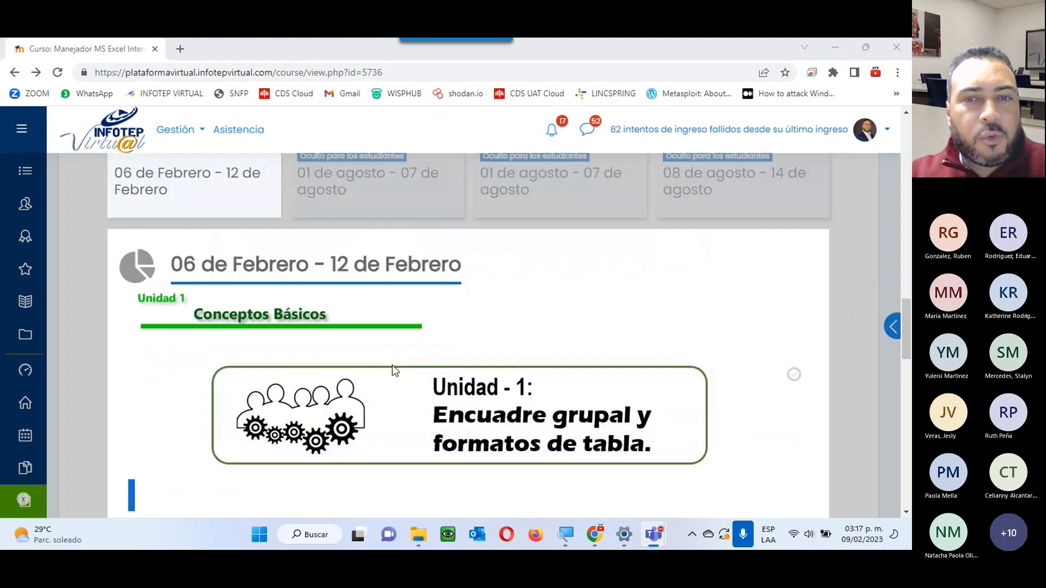
{"action": "scroll", "coordinate": [392, 371], "scroll_direction": "down", "scroll_amount": 2}
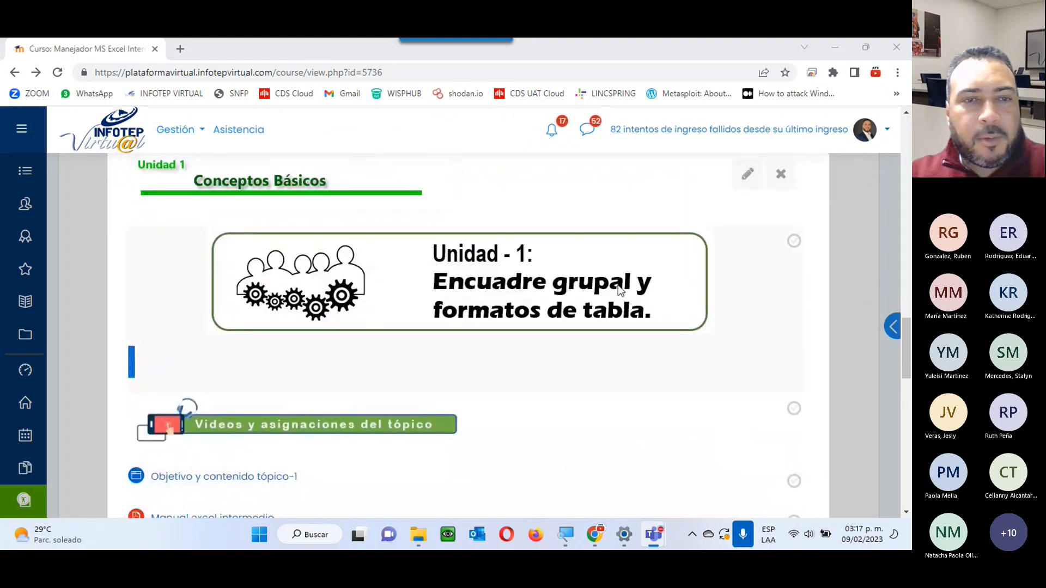
{"action": "scroll", "coordinate": [618, 286], "scroll_direction": "down", "scroll_amount": 3}
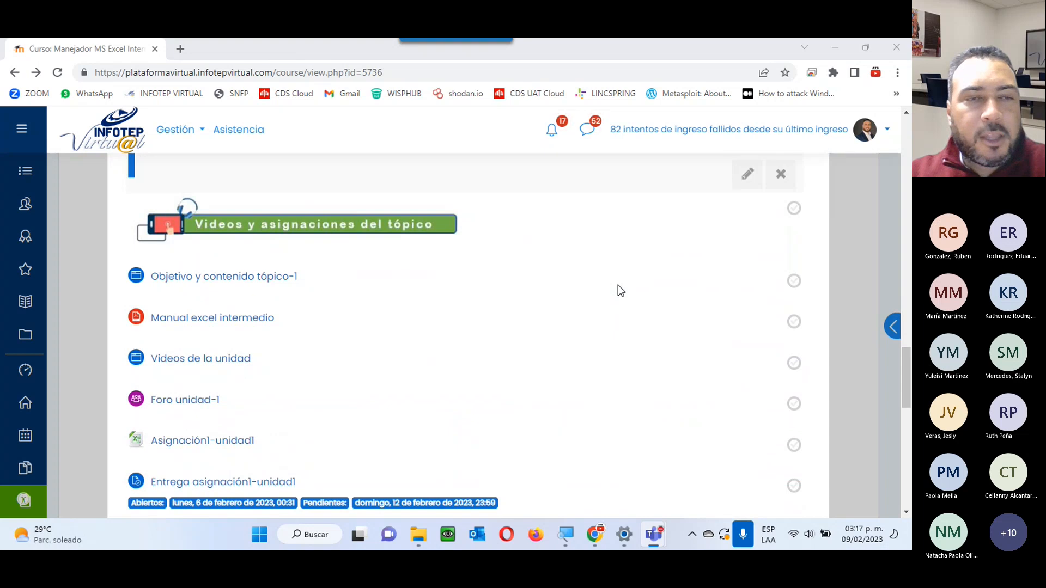
Open Objetivo y contenido tópico-1 in a separate tab, review its theme, objective and contents, and close it.
{"action": "right_click", "coordinate": [200, 276]}
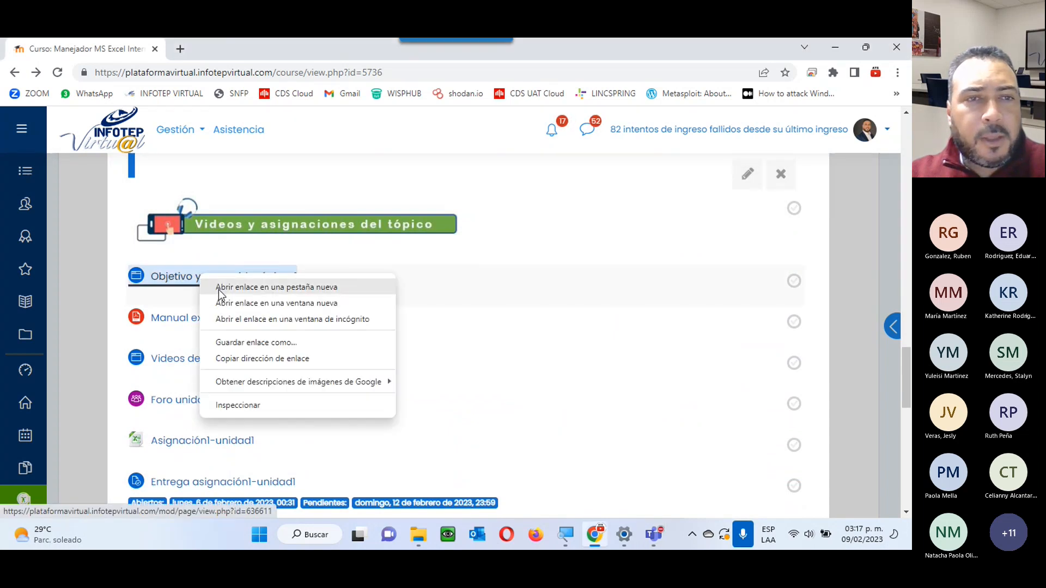
{"action": "left_click", "coordinate": [219, 288]}
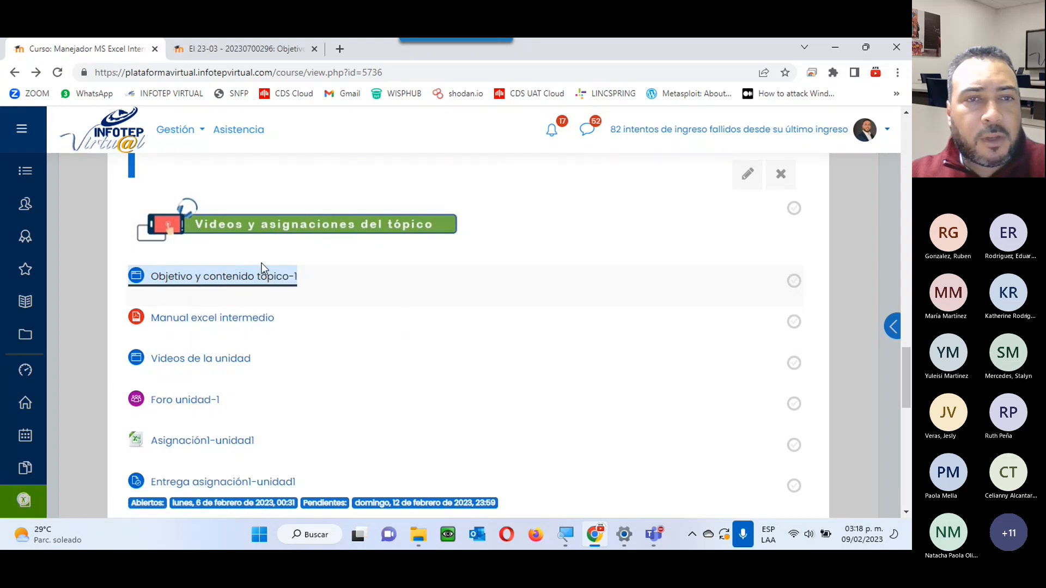
{"action": "left_click", "coordinate": [293, 52]}
{"action": "scroll", "coordinate": [413, 281], "scroll_direction": "down", "scroll_amount": 2}
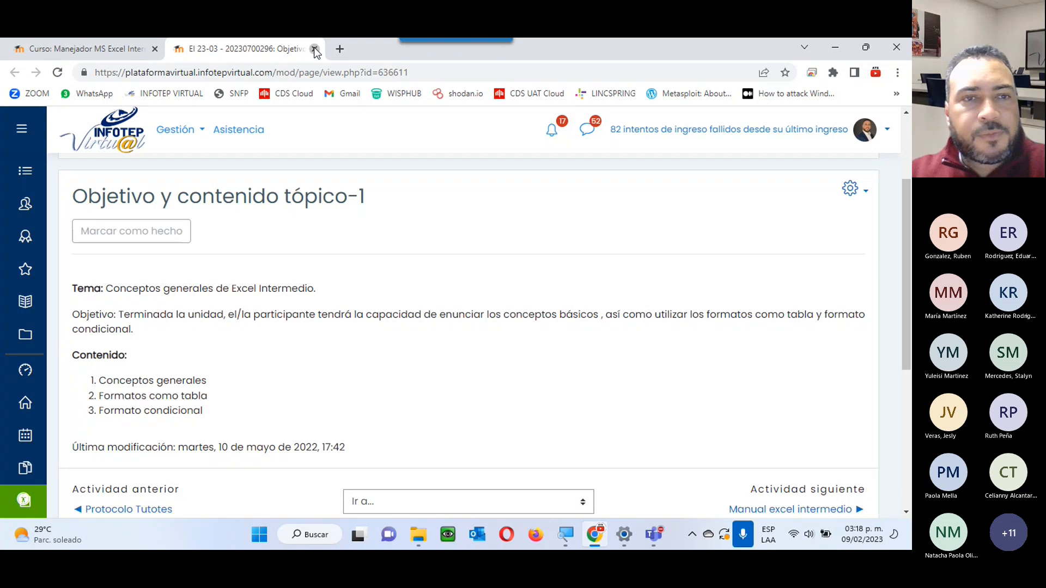
{"action": "left_click", "coordinate": [314, 49]}
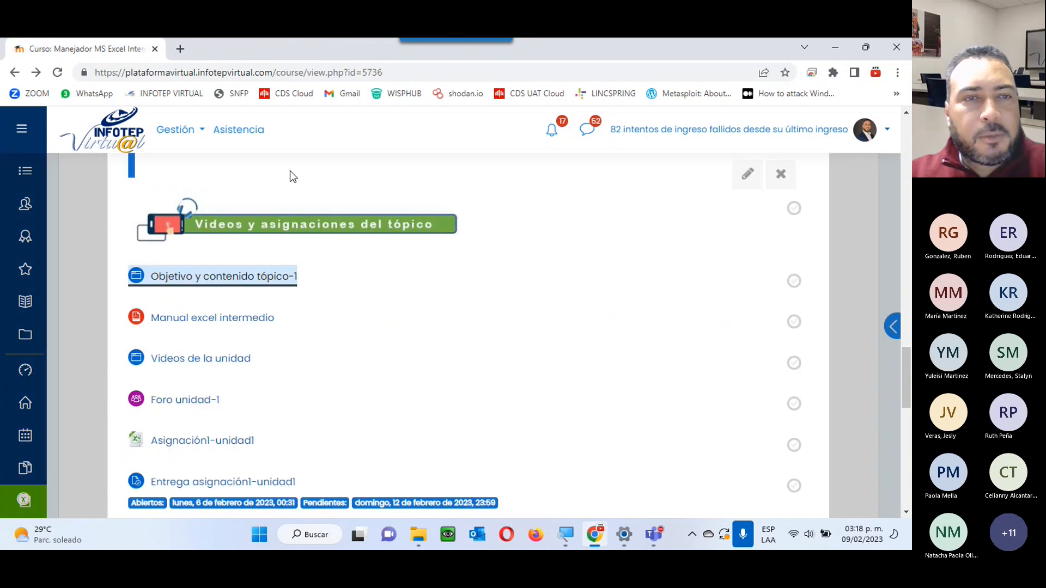
Open the Manual excel intermedio PDF in its own tab and look through its cover and Tabla de contenido.
{"action": "left_click", "coordinate": [223, 321]}
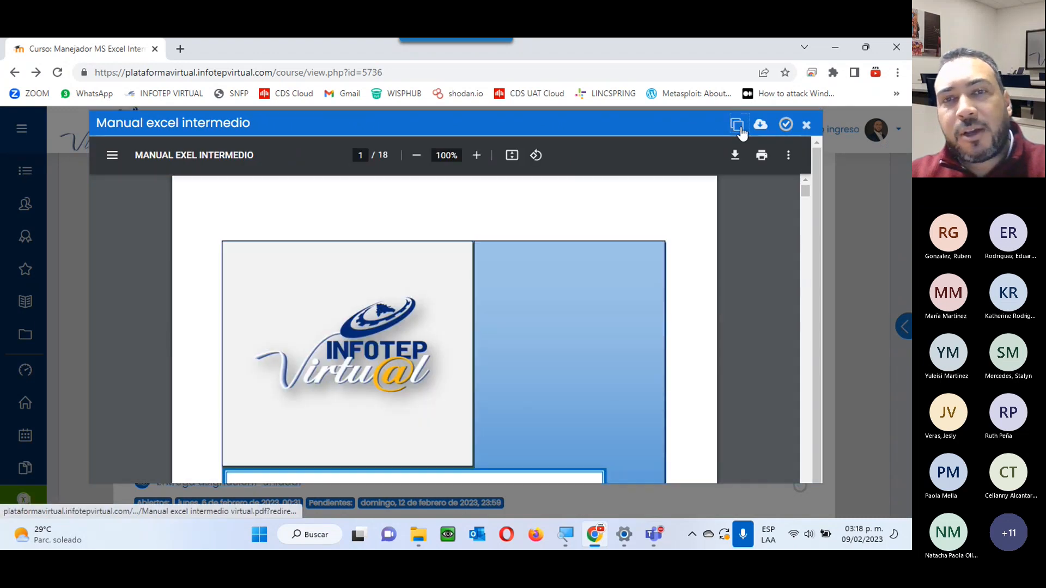
{"action": "left_click", "coordinate": [738, 126]}
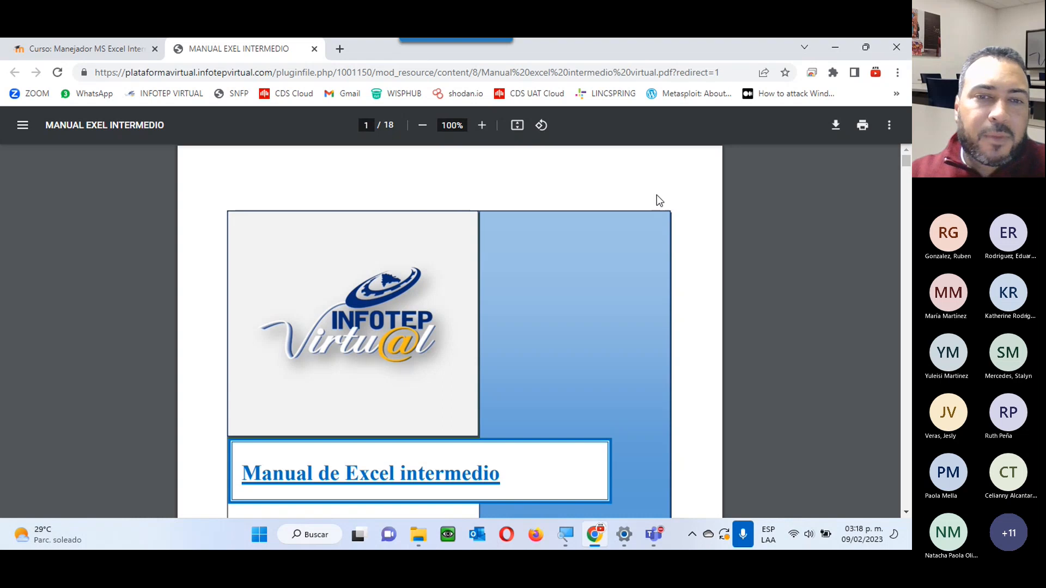
{"action": "scroll", "coordinate": [658, 200], "scroll_direction": "down", "scroll_amount": 1}
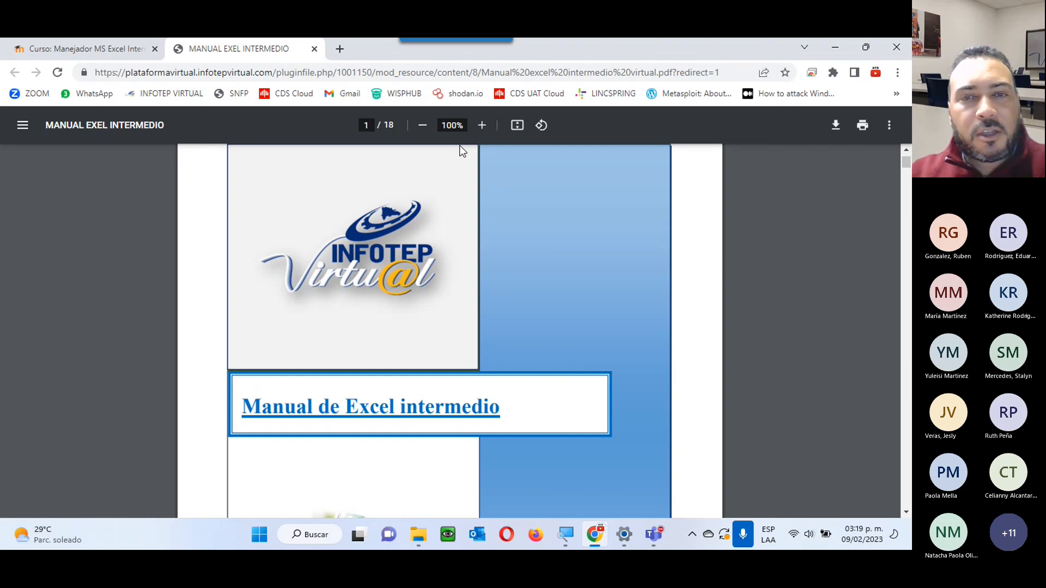
{"action": "scroll", "coordinate": [390, 246], "scroll_direction": "down", "scroll_amount": 10}
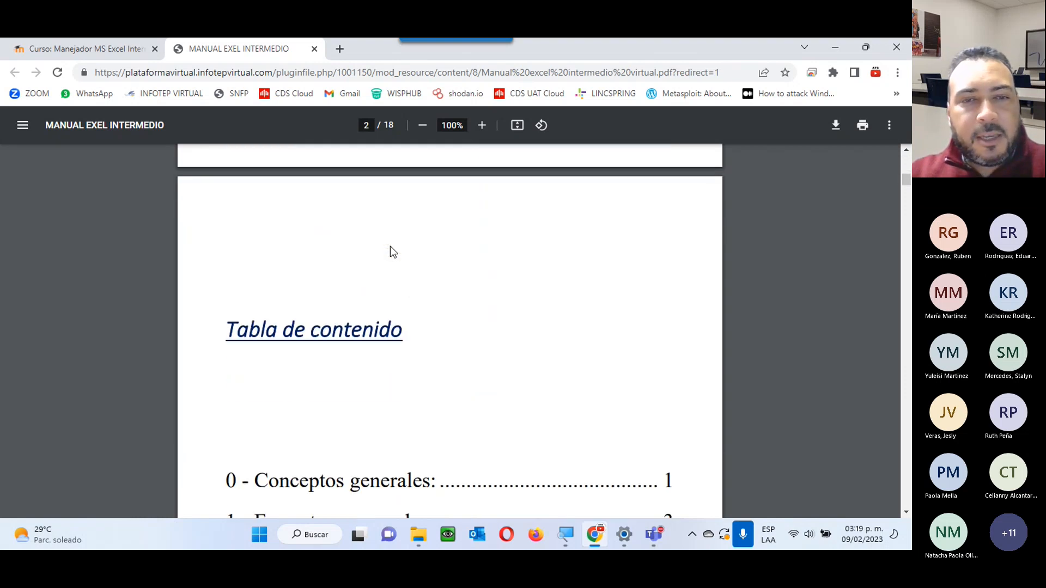
{"action": "scroll", "coordinate": [390, 246], "scroll_direction": "down", "scroll_amount": 9}
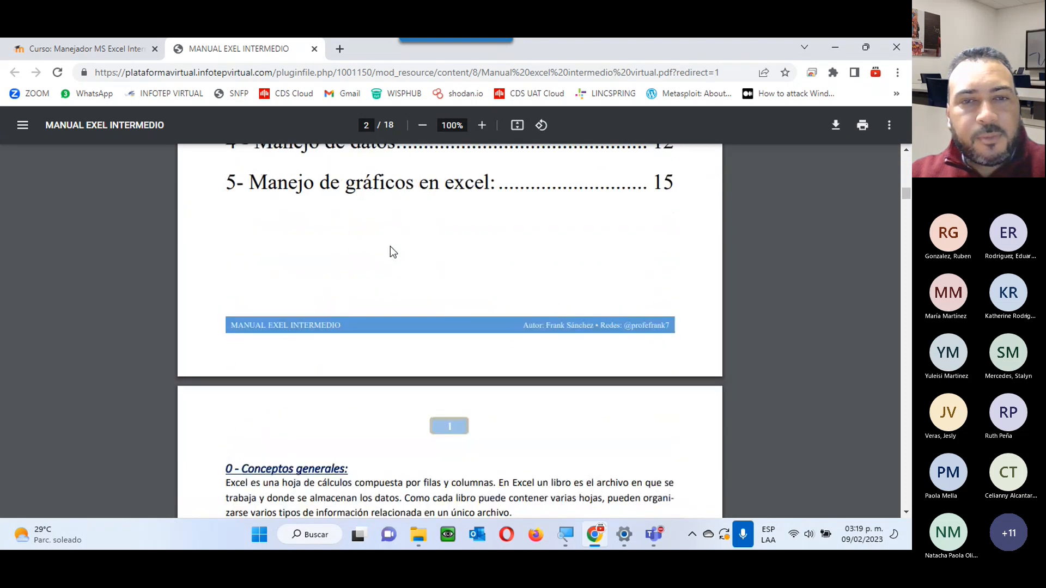
Read the manual's Conceptos generales section, covering worksheet characteristics, fila, columna, celda, rango and data types.
{"action": "scroll", "coordinate": [390, 246], "scroll_direction": "down", "scroll_amount": 4}
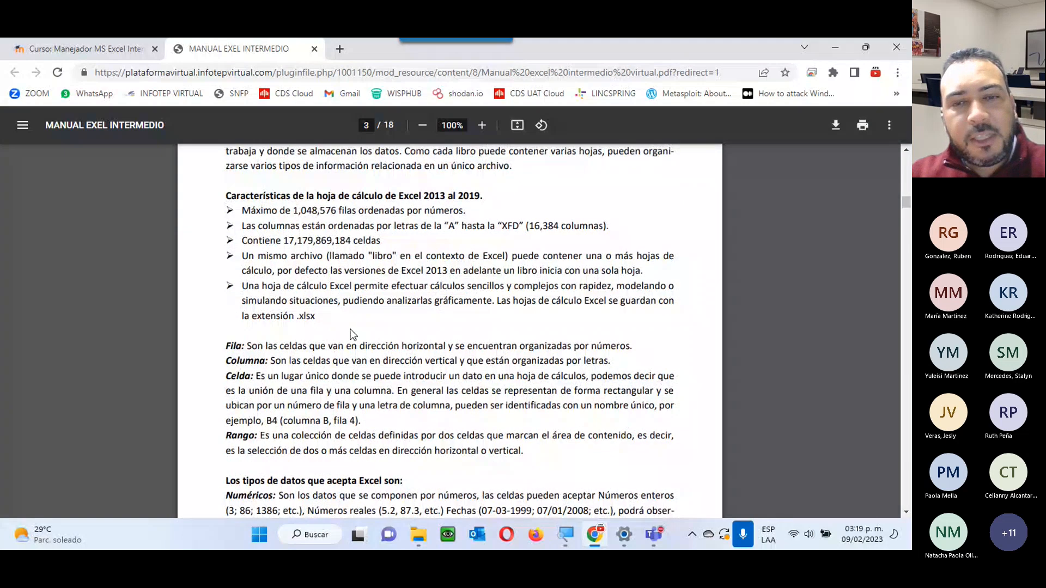
{"action": "scroll", "coordinate": [350, 333], "scroll_direction": "up", "scroll_amount": 3}
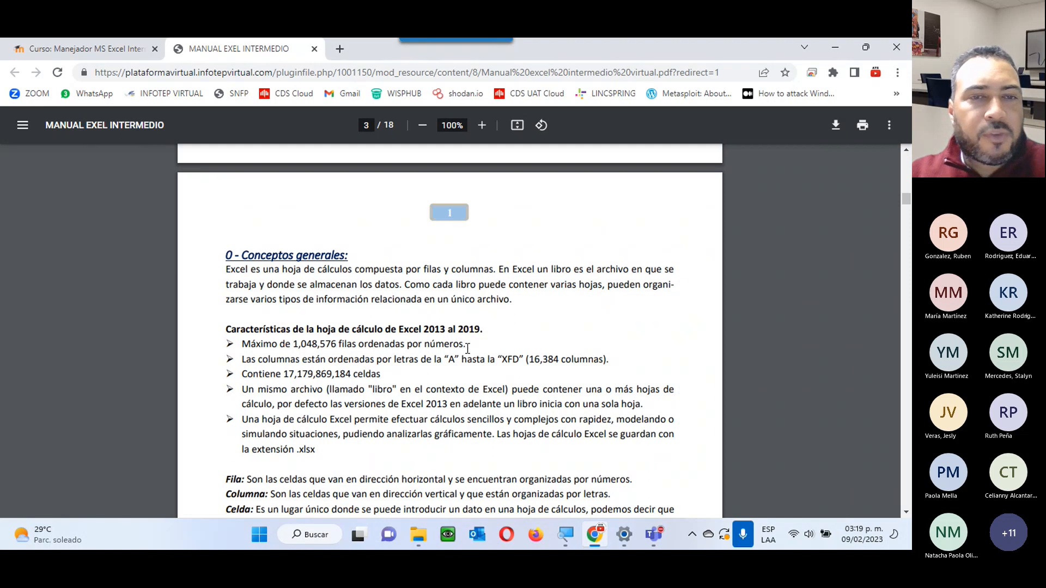
{"action": "scroll", "coordinate": [446, 395], "scroll_direction": "down", "scroll_amount": 1}
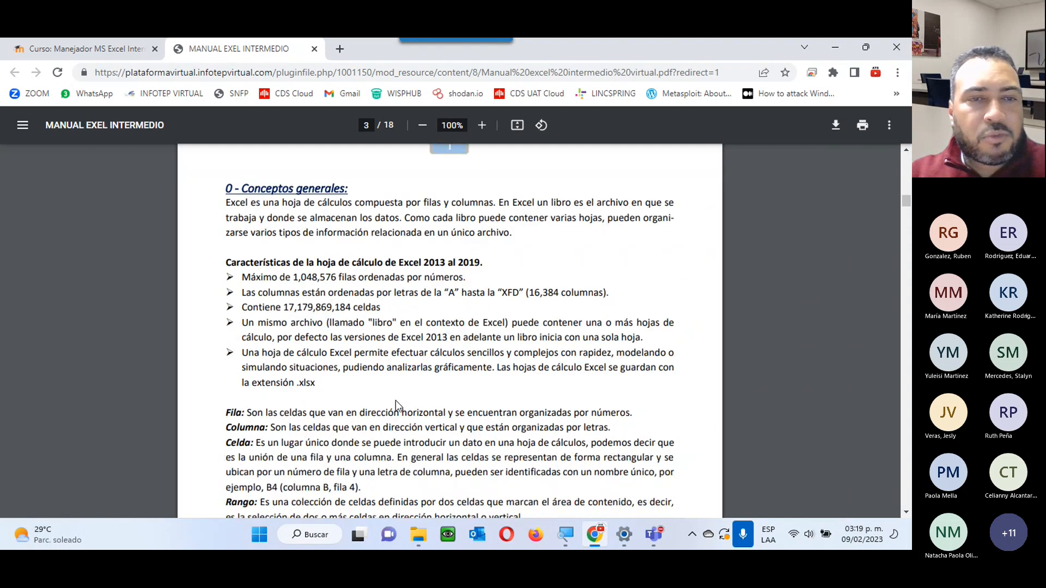
{"action": "scroll", "coordinate": [395, 400], "scroll_direction": "down", "scroll_amount": 1}
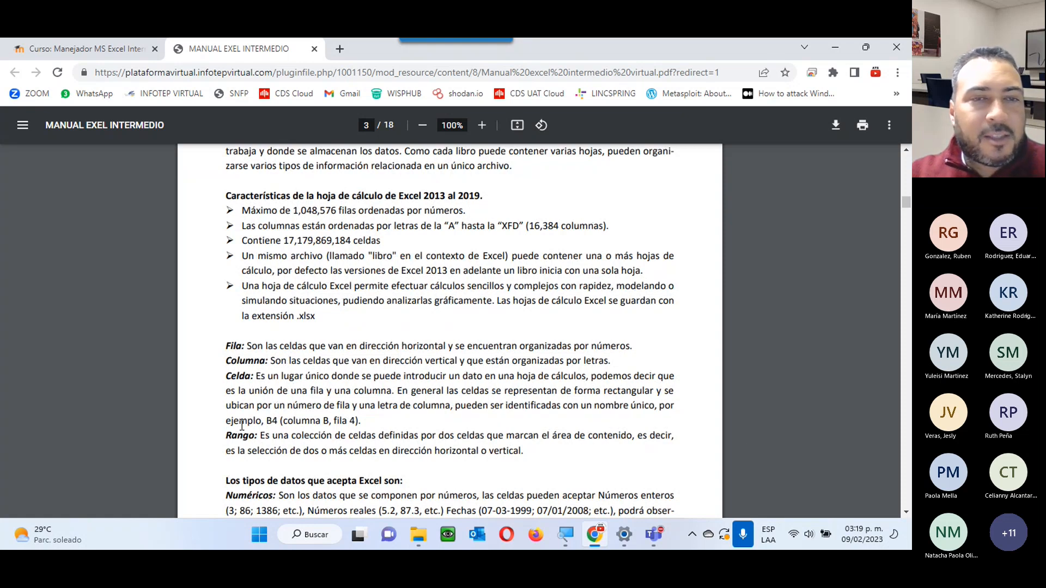
{"action": "scroll", "coordinate": [242, 424], "scroll_direction": "down", "scroll_amount": 3}
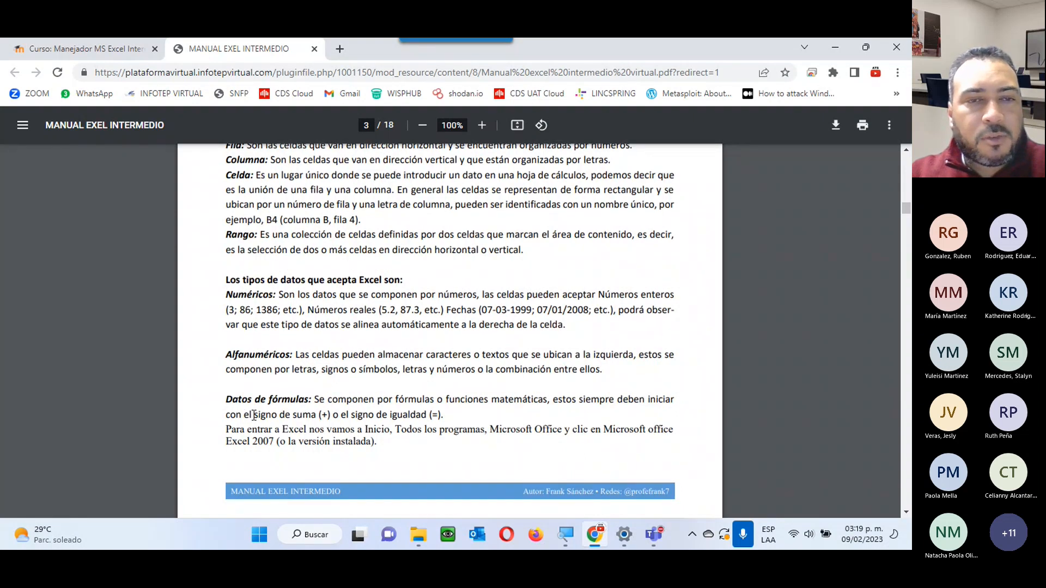
Enlarge the manual to 150% and examine the Partes de la ventana diagram.
{"action": "scroll", "coordinate": [254, 415], "scroll_direction": "down", "scroll_amount": 3}
{"action": "scroll", "coordinate": [254, 415], "scroll_direction": "down", "scroll_amount": 3}
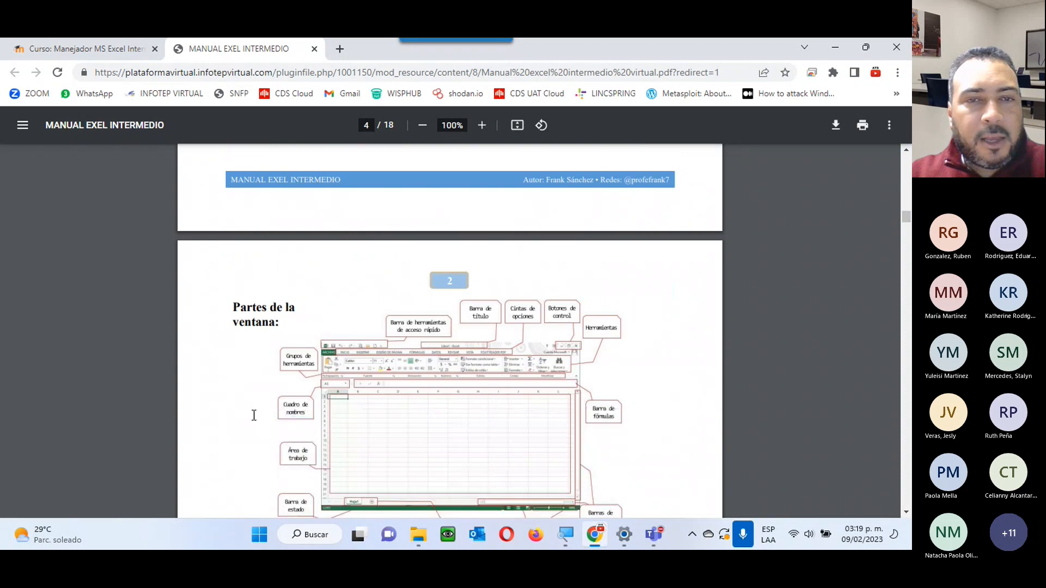
{"action": "left_click", "coordinate": [482, 125]}
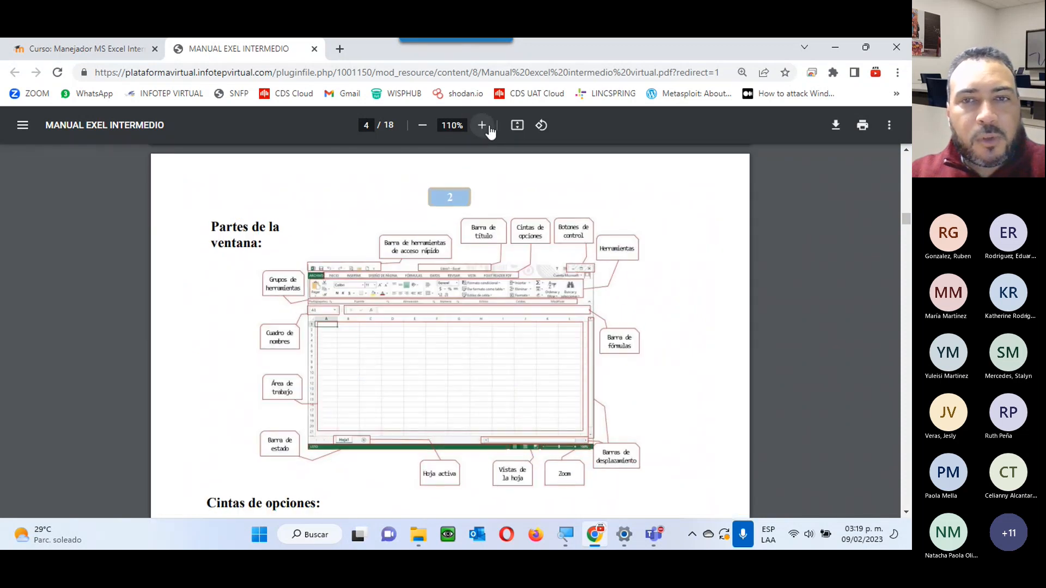
{"action": "left_click", "coordinate": [482, 126]}
{"action": "left_click", "coordinate": [482, 125]}
{"action": "scroll", "coordinate": [492, 174], "scroll_direction": "down", "scroll_amount": 1}
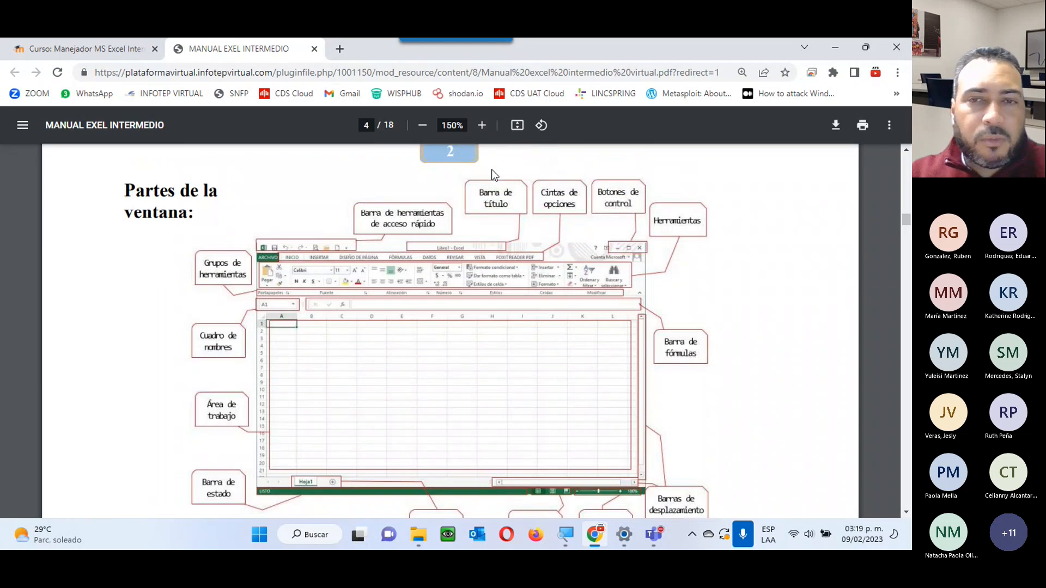
{"action": "scroll", "coordinate": [492, 170], "scroll_direction": "down", "scroll_amount": 1}
{"action": "scroll", "coordinate": [491, 169], "scroll_direction": "down", "scroll_amount": 1}
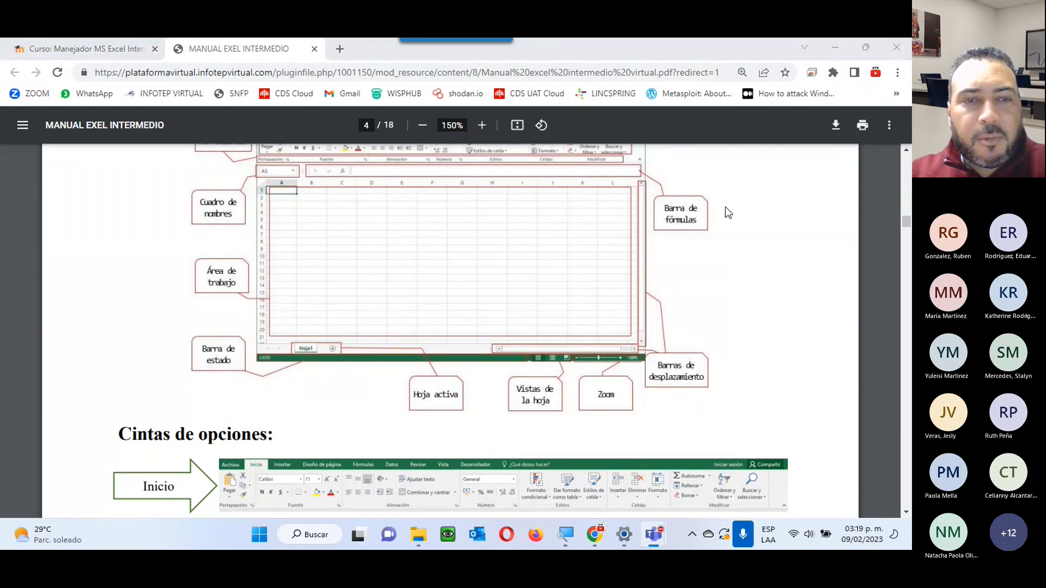
Review the Cintas de opciones illustrations in the manual, from Inicio through Vistas.
{"action": "scroll", "coordinate": [351, 414], "scroll_direction": "down", "scroll_amount": 1}
{"action": "scroll", "coordinate": [371, 398], "scroll_direction": "down", "scroll_amount": 2}
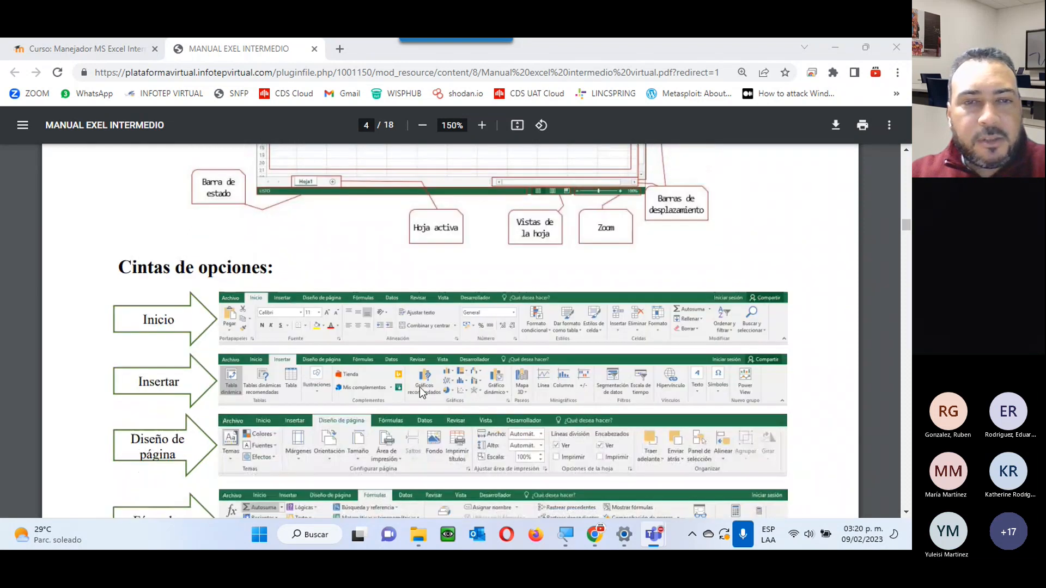
{"action": "scroll", "coordinate": [420, 386], "scroll_direction": "down", "scroll_amount": 2}
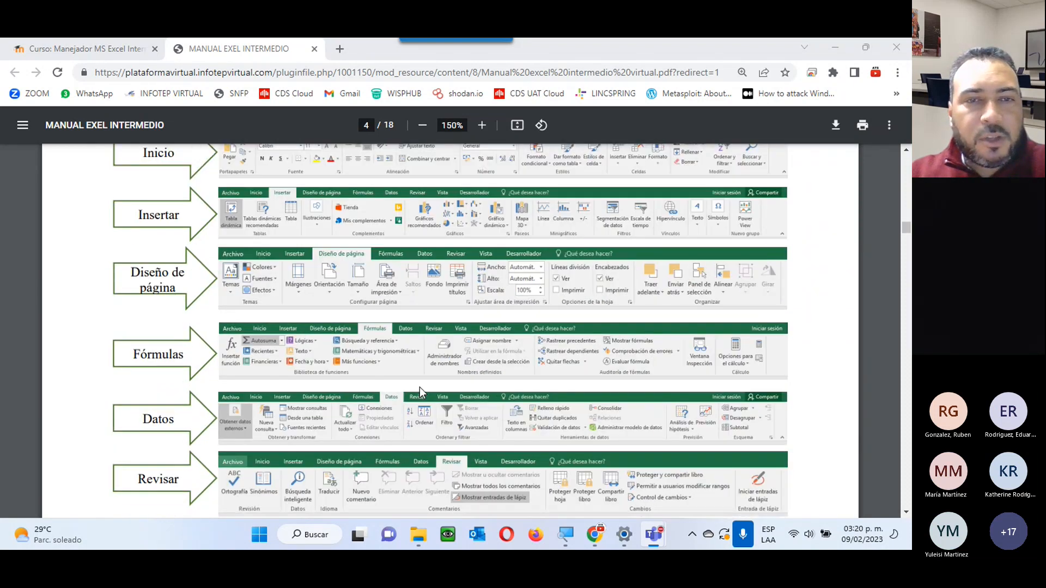
{"action": "scroll", "coordinate": [419, 391], "scroll_direction": "down", "scroll_amount": 2}
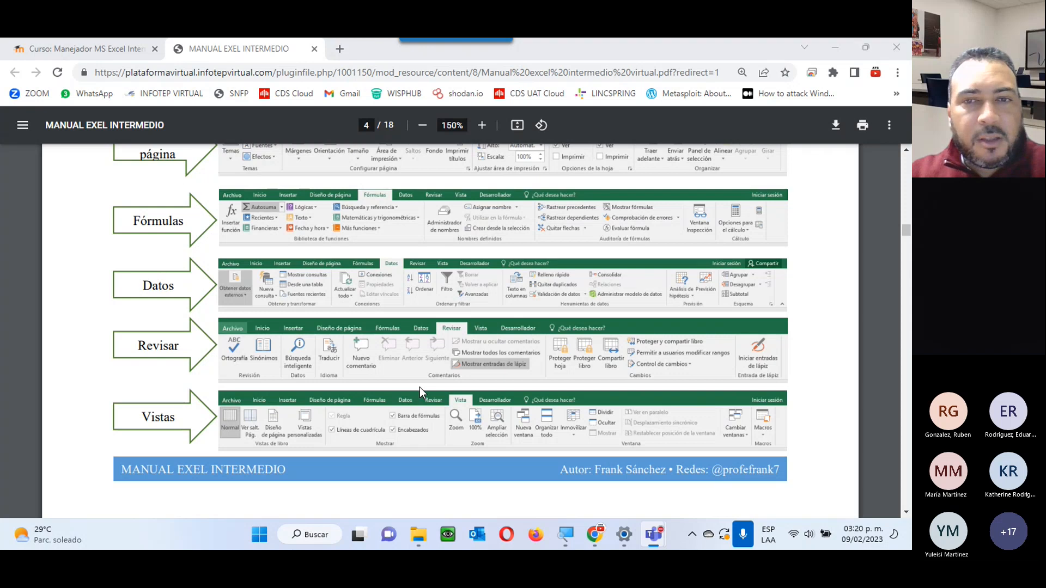
{"action": "scroll", "coordinate": [419, 387], "scroll_direction": "up", "scroll_amount": 1}
{"action": "scroll", "coordinate": [420, 386], "scroll_direction": "down", "scroll_amount": 2}
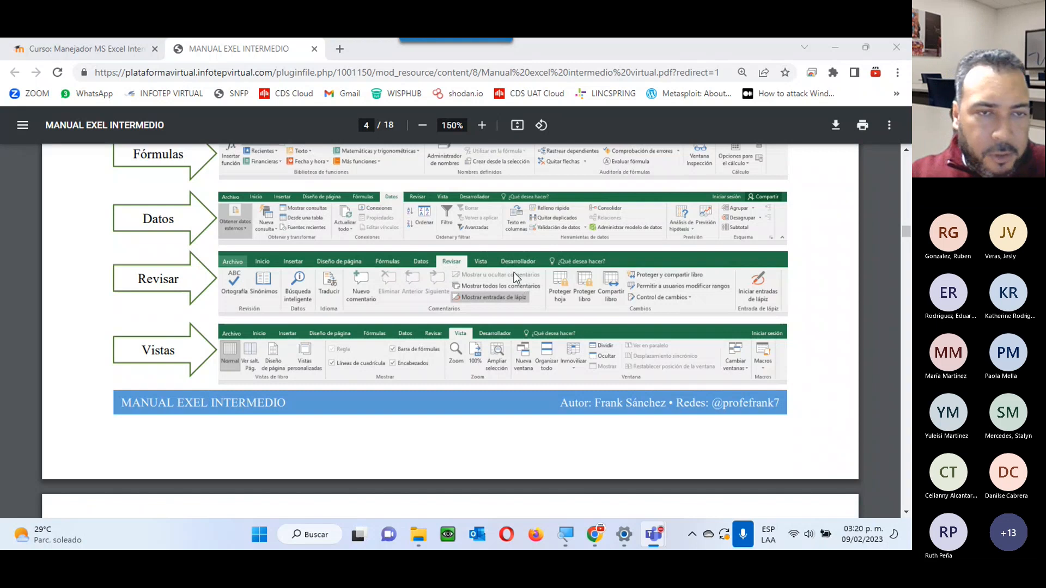
Review the manual's Formatos avanzados section, including table formatting and the Formato condicional instructions.
{"action": "scroll", "coordinate": [514, 272], "scroll_direction": "down", "scroll_amount": 5}
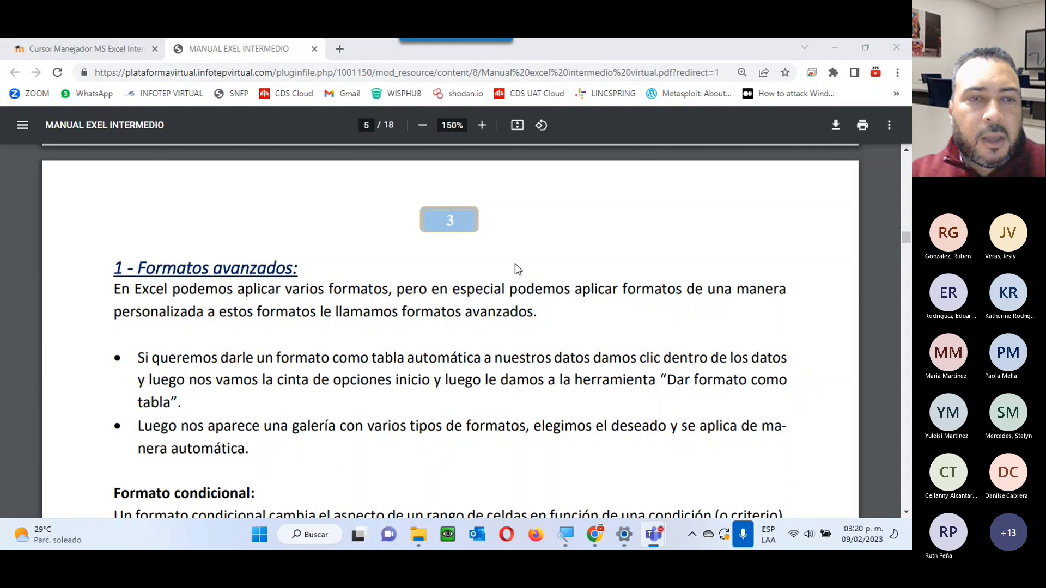
{"action": "scroll", "coordinate": [515, 263], "scroll_direction": "down", "scroll_amount": 1}
{"action": "scroll", "coordinate": [515, 264], "scroll_direction": "down", "scroll_amount": 1}
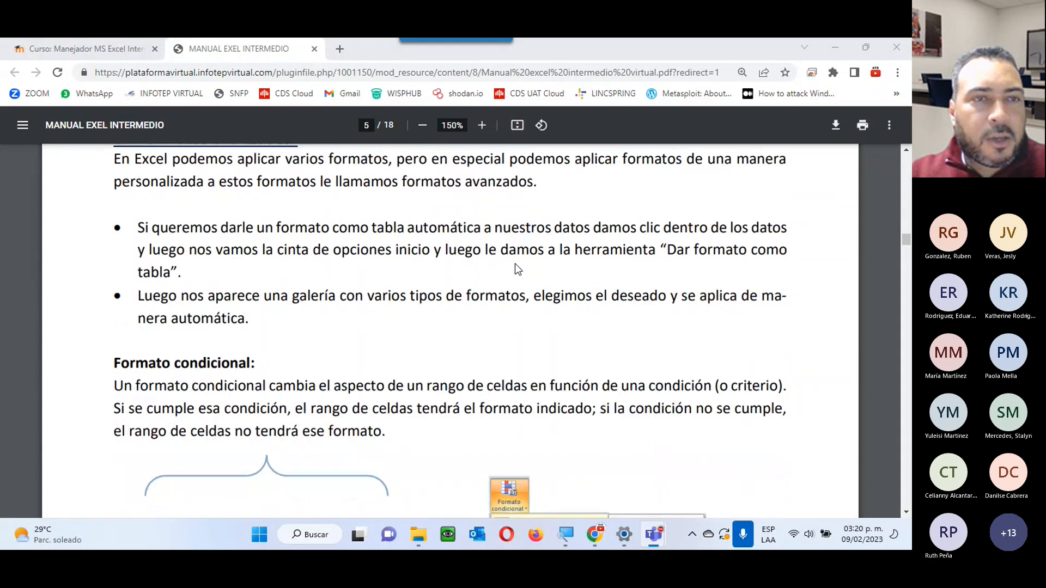
{"action": "scroll", "coordinate": [514, 268], "scroll_direction": "up", "scroll_amount": 1}
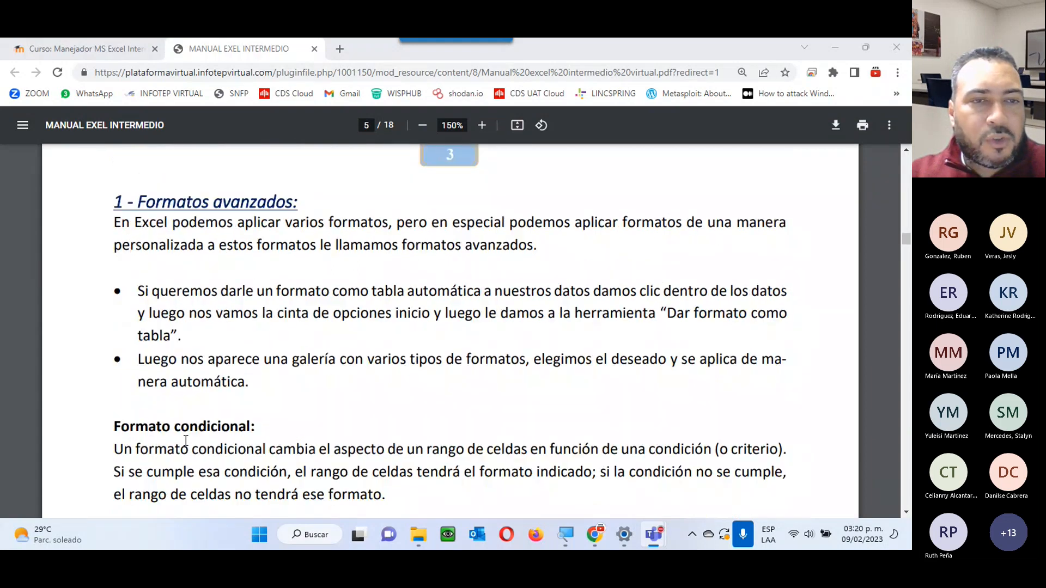
{"action": "scroll", "coordinate": [250, 420], "scroll_direction": "down", "scroll_amount": 3}
{"action": "scroll", "coordinate": [249, 419], "scroll_direction": "down", "scroll_amount": 6}
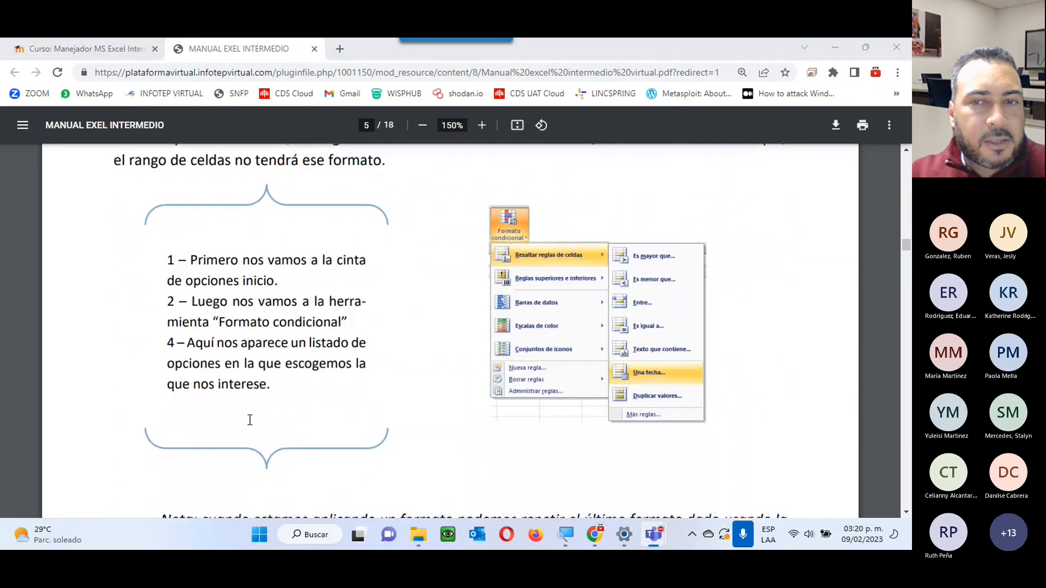
{"action": "scroll", "coordinate": [250, 419], "scroll_direction": "down", "scroll_amount": 5}
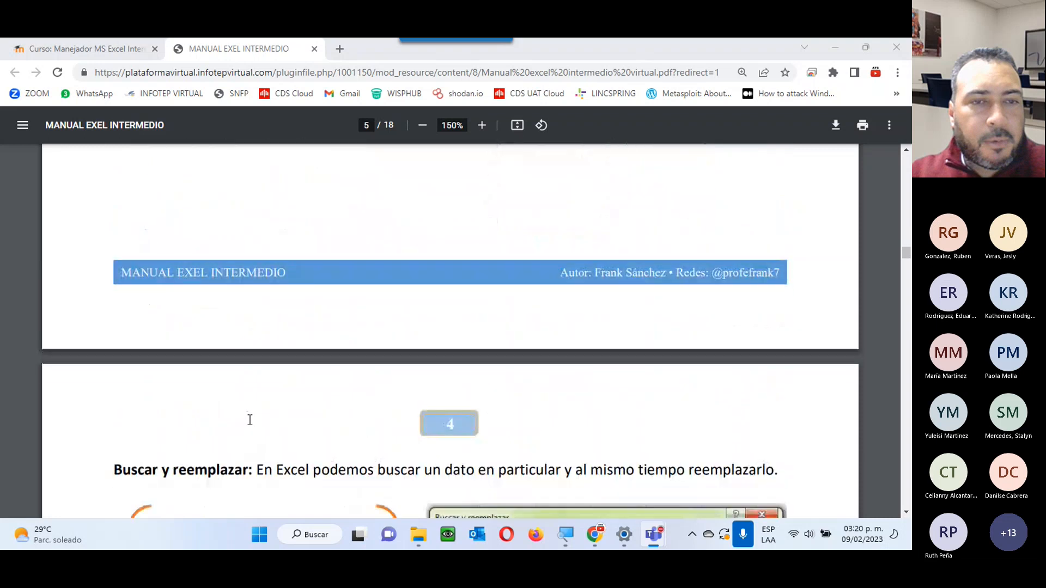
Look through the manual from Buscar y reemplazar and Manejo de fórmulas to the operator tables and Referencia Relativa.
{"action": "scroll", "coordinate": [249, 419], "scroll_direction": "down", "scroll_amount": 6}
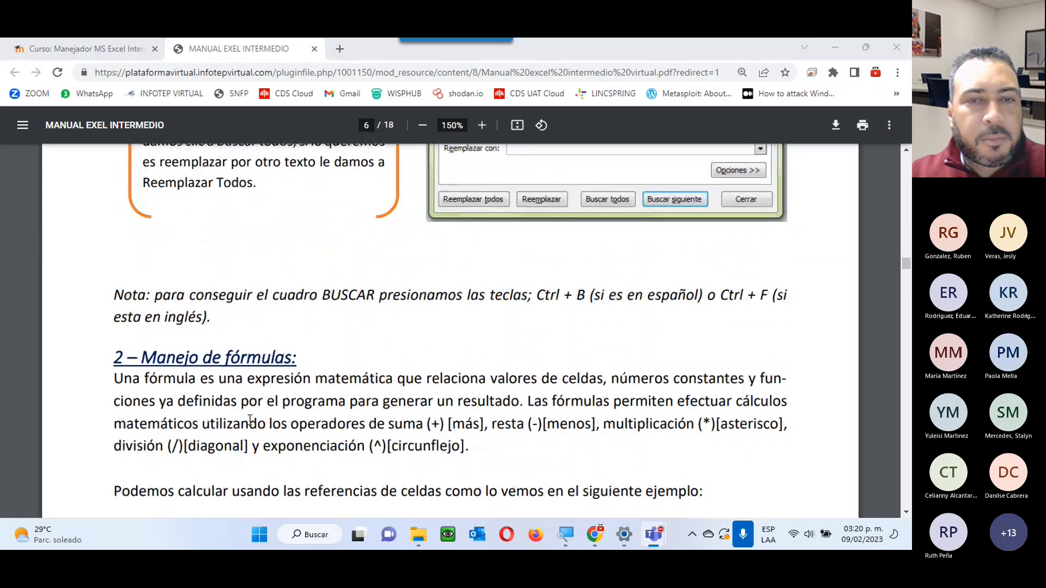
{"action": "scroll", "coordinate": [250, 419], "scroll_direction": "down", "scroll_amount": 5}
{"action": "scroll", "coordinate": [249, 419], "scroll_direction": "down", "scroll_amount": 8}
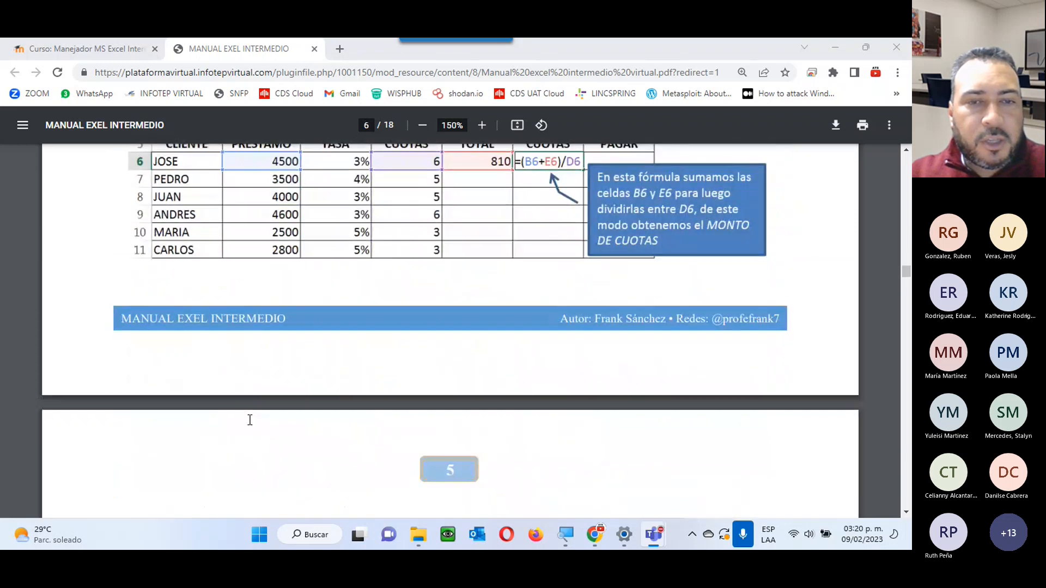
{"action": "scroll", "coordinate": [249, 419], "scroll_direction": "down", "scroll_amount": 2}
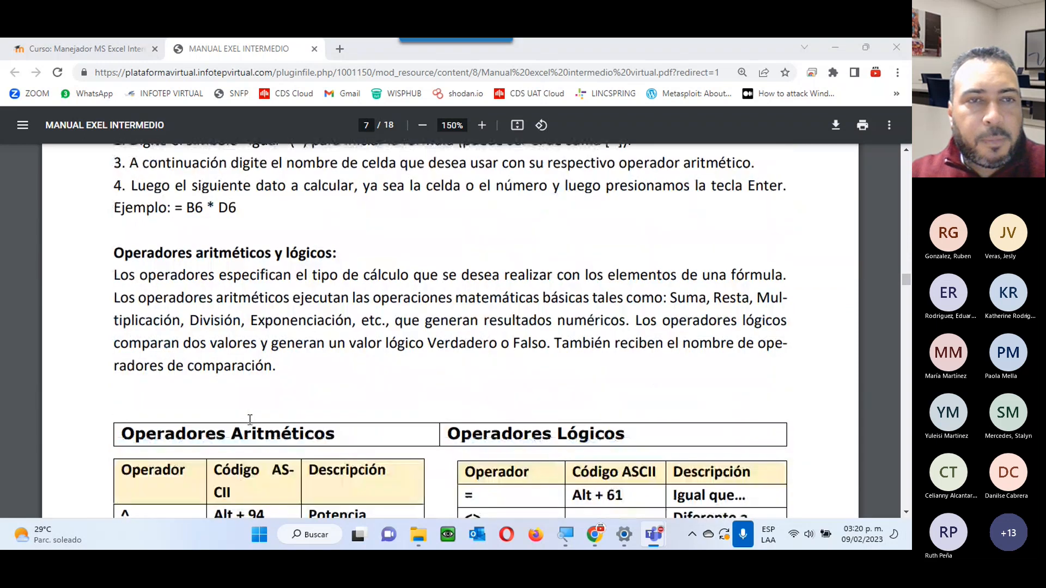
{"action": "scroll", "coordinate": [249, 420], "scroll_direction": "down", "scroll_amount": 7}
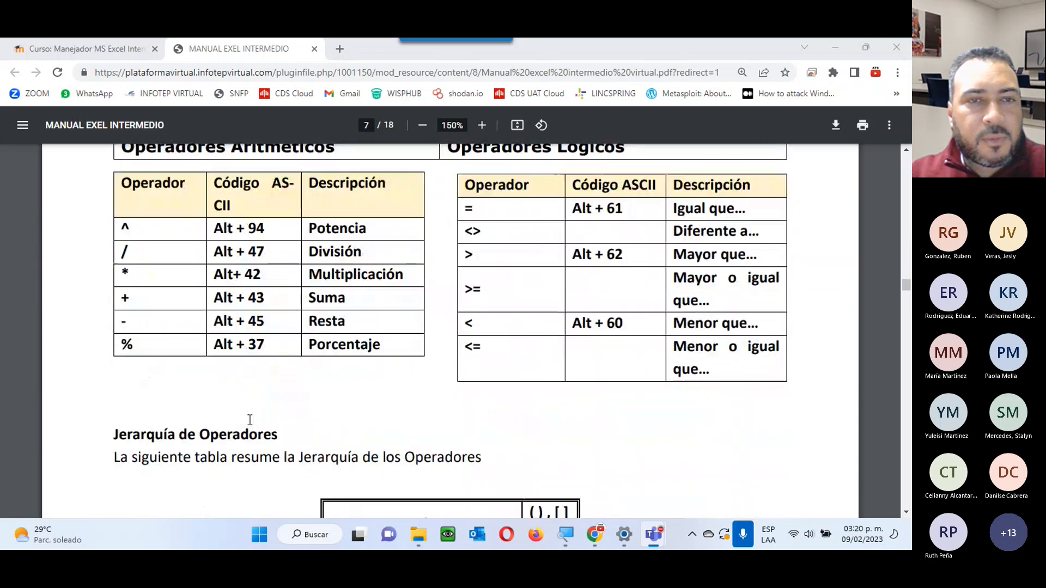
{"action": "scroll", "coordinate": [250, 419], "scroll_direction": "down", "scroll_amount": 5}
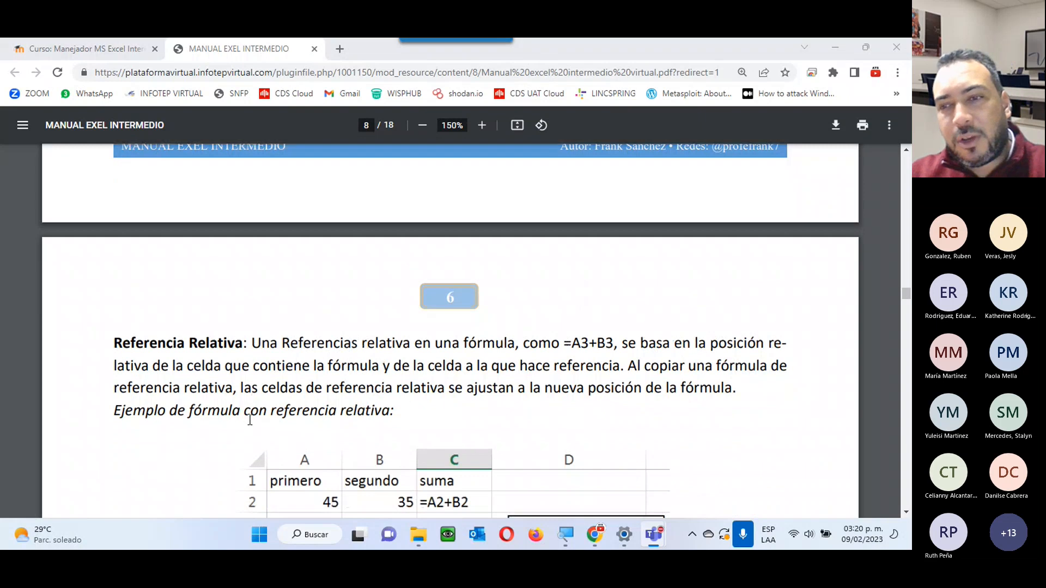
{"action": "scroll", "coordinate": [249, 419], "scroll_direction": "down", "scroll_amount": 1}
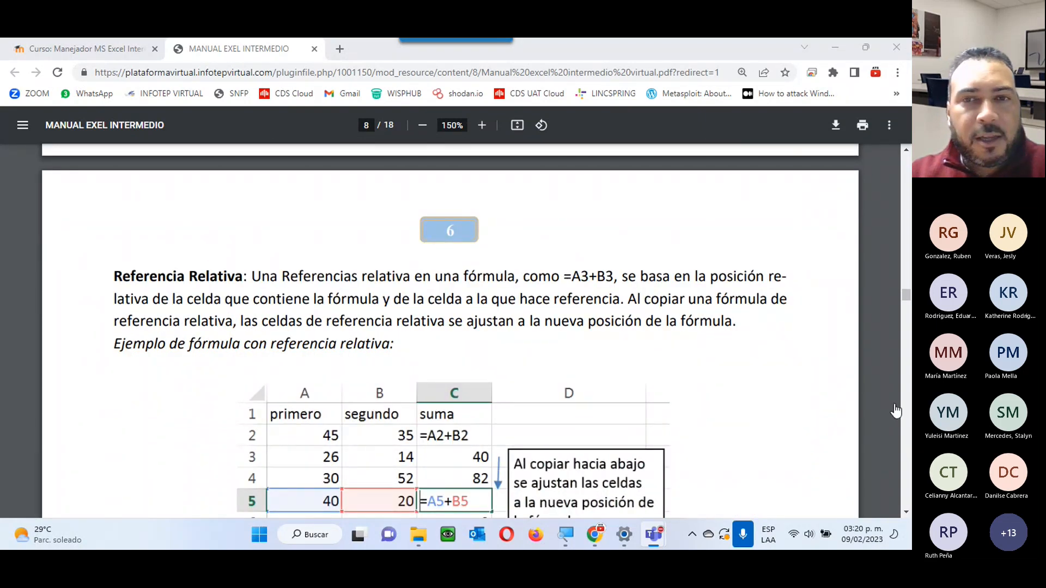
Switch to the Teams meeting window, dismiss the recording notice and minimize the window.
{"action": "key", "text": "alt+Tab"}
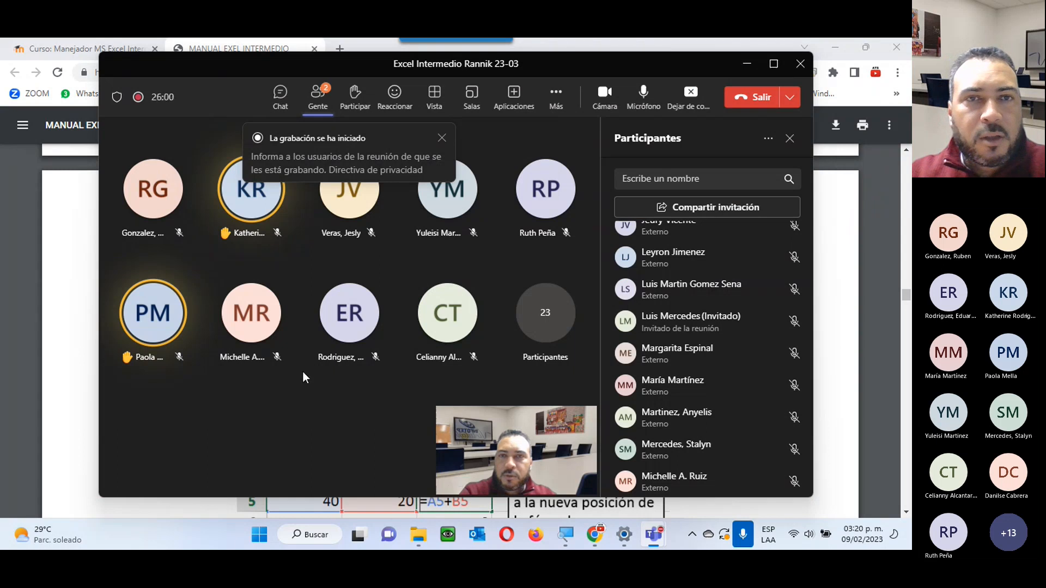
{"action": "left_click", "coordinate": [442, 138]}
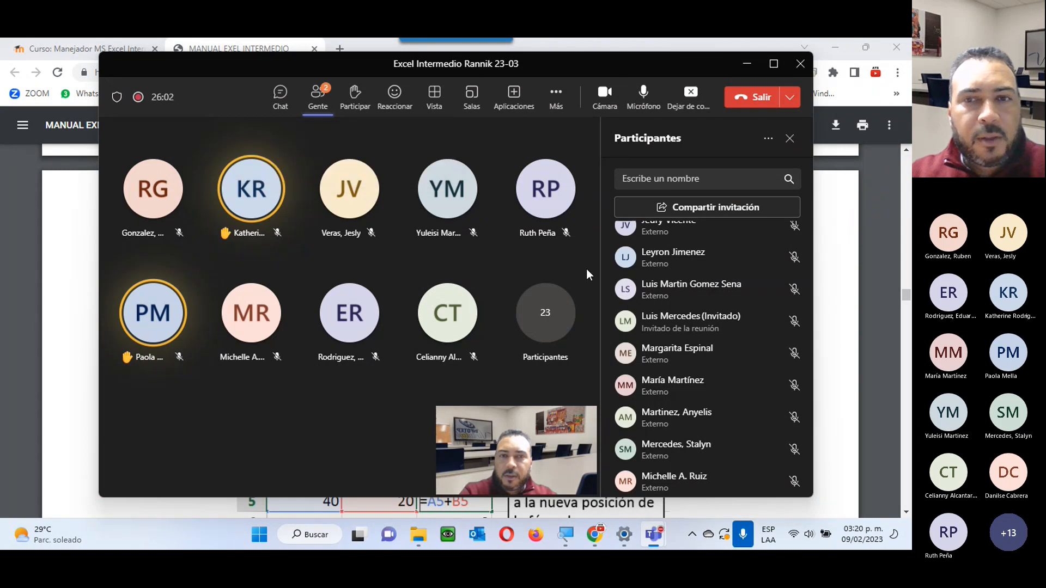
{"action": "left_click", "coordinate": [747, 64]}
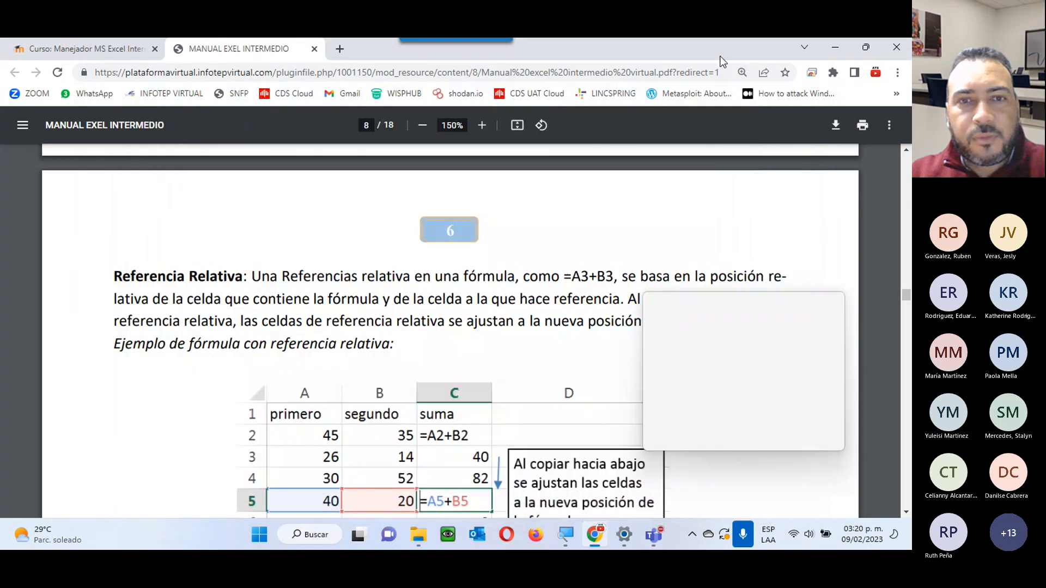
Glance at the manual's Referencias absolutas section, and close both the PDF tab and the Manual excel intermedio preview.
{"action": "scroll", "coordinate": [333, 287], "scroll_direction": "down", "scroll_amount": 5}
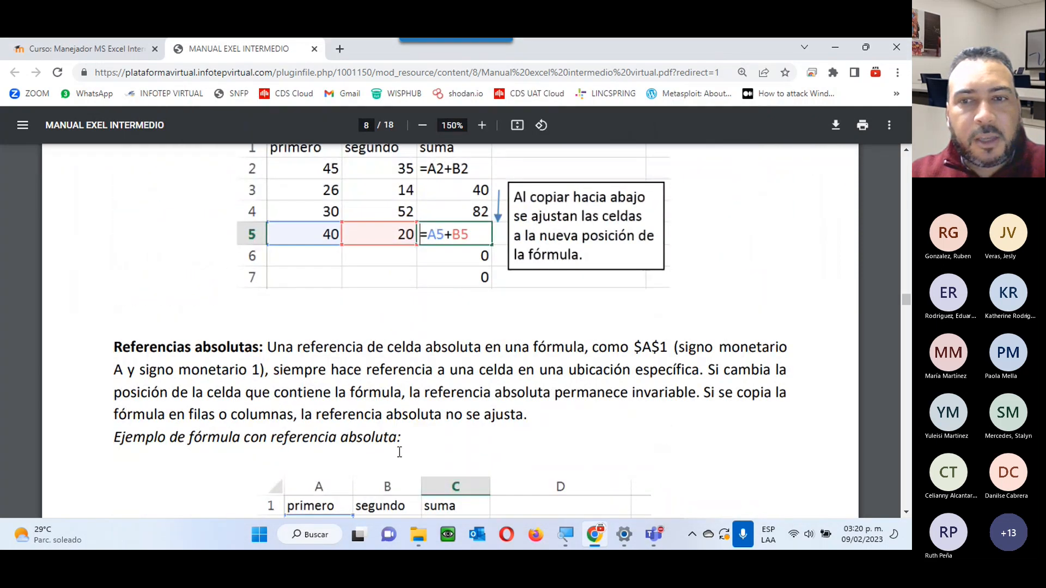
{"action": "scroll", "coordinate": [387, 436], "scroll_direction": "up", "scroll_amount": 8}
{"action": "scroll", "coordinate": [344, 299], "scroll_direction": "up", "scroll_amount": 1}
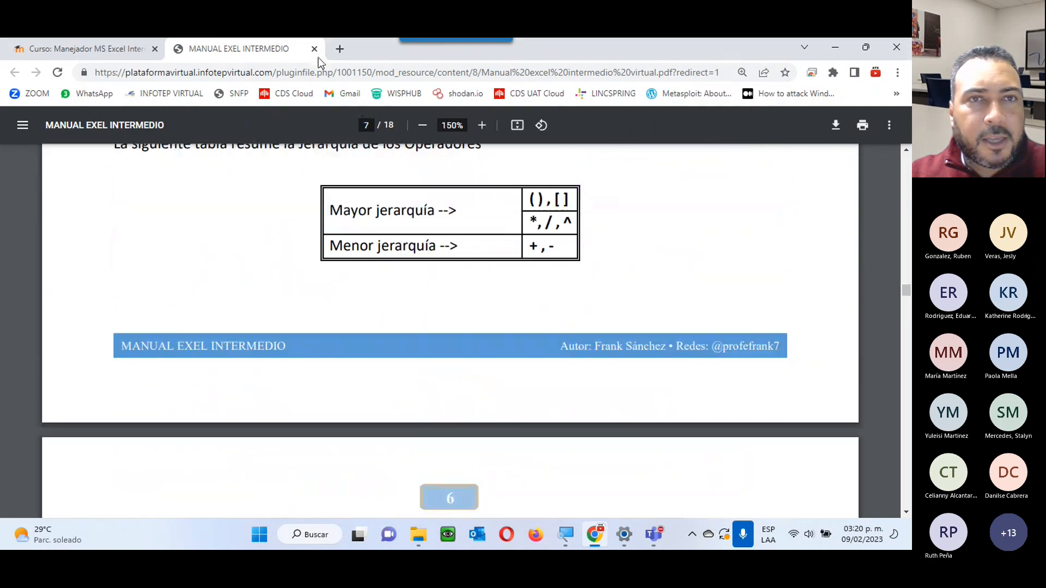
{"action": "left_click", "coordinate": [314, 48]}
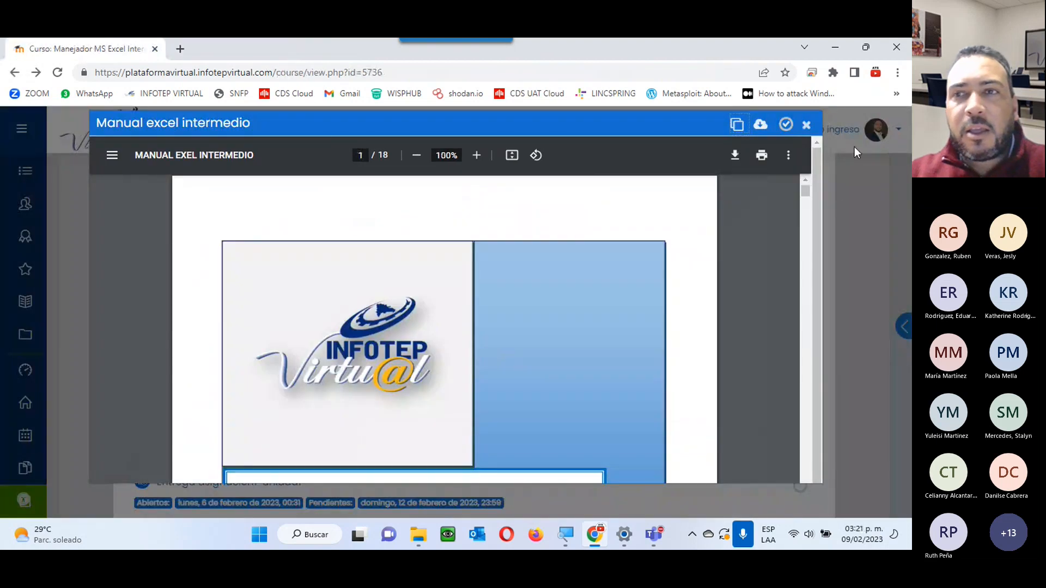
{"action": "left_click", "coordinate": [806, 124]}
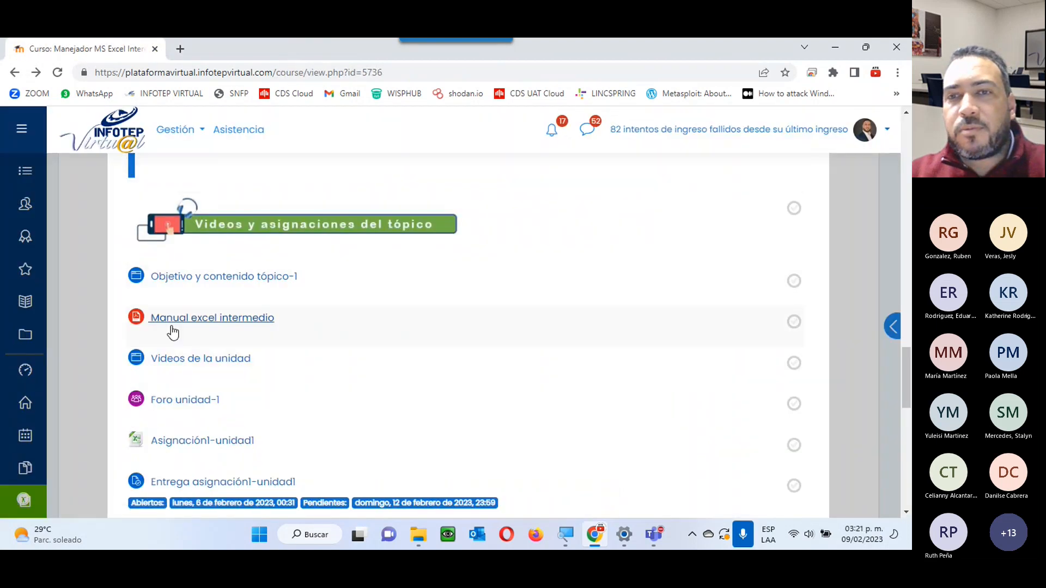
Open the Videos de la unidad page from Unidad 1 in a new browser tab.
{"action": "right_click", "coordinate": [193, 361]}
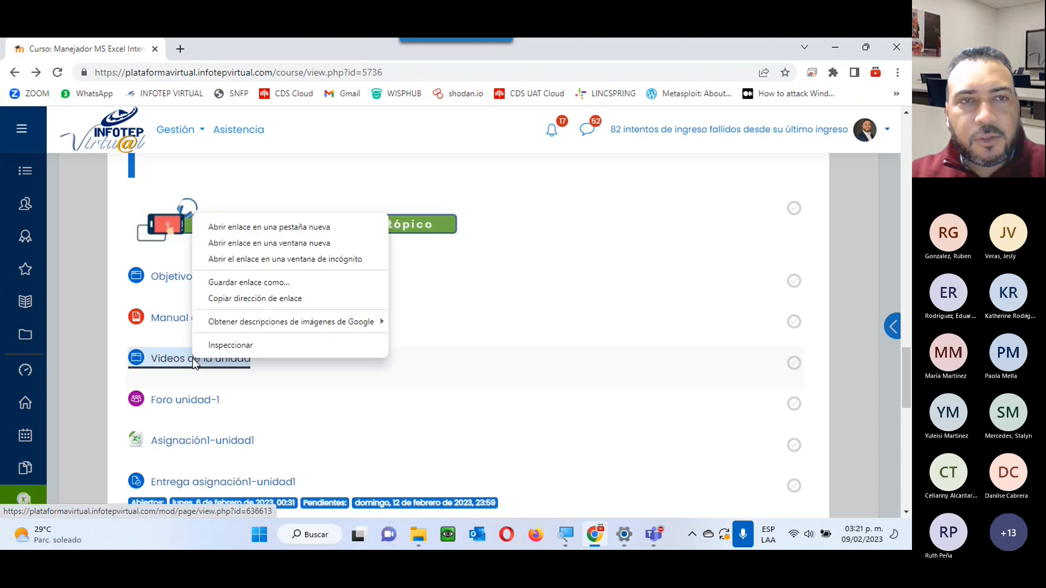
{"action": "left_click", "coordinate": [269, 226]}
{"action": "left_click", "coordinate": [272, 51]}
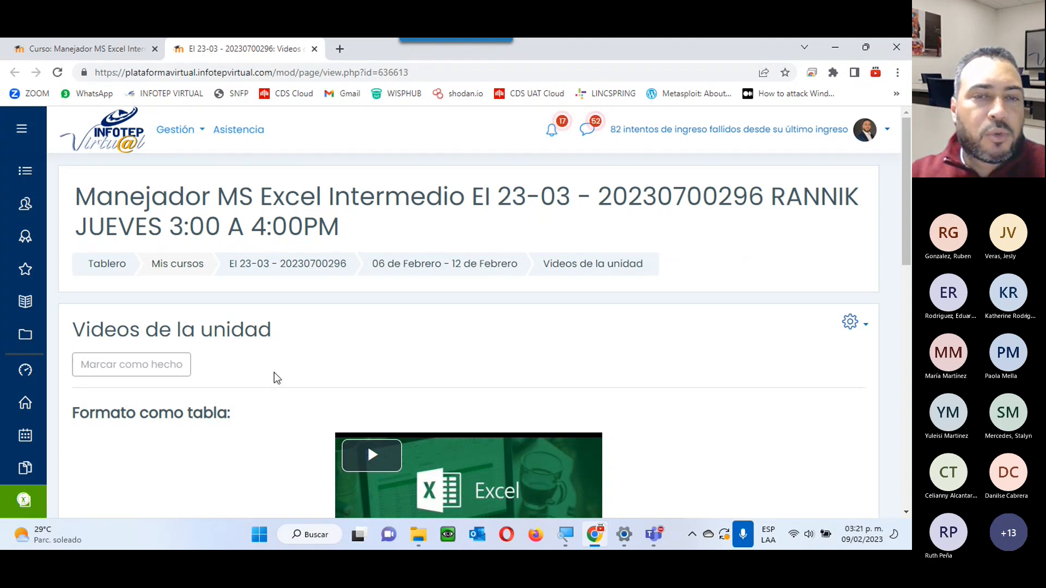
Go over the Formato como tabla and Aplicar formato condicional videos on the page, and close its tab.
{"action": "scroll", "coordinate": [273, 375], "scroll_direction": "down", "scroll_amount": 3}
{"action": "scroll", "coordinate": [273, 381], "scroll_direction": "down", "scroll_amount": 1}
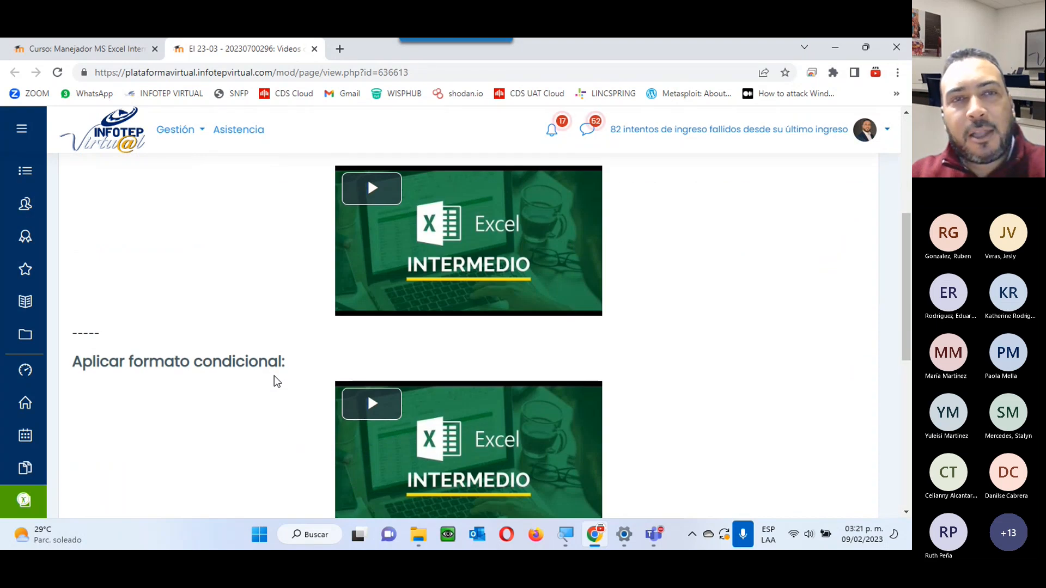
{"action": "scroll", "coordinate": [273, 376], "scroll_direction": "up", "scroll_amount": 4}
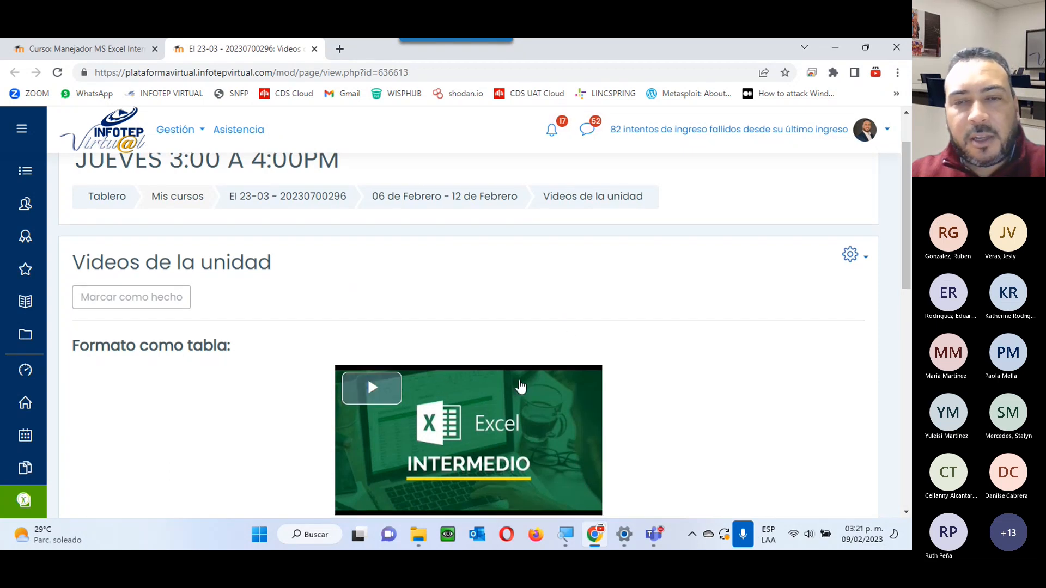
{"action": "scroll", "coordinate": [518, 385], "scroll_direction": "down", "scroll_amount": 5}
{"action": "scroll", "coordinate": [526, 374], "scroll_direction": "down", "scroll_amount": 3}
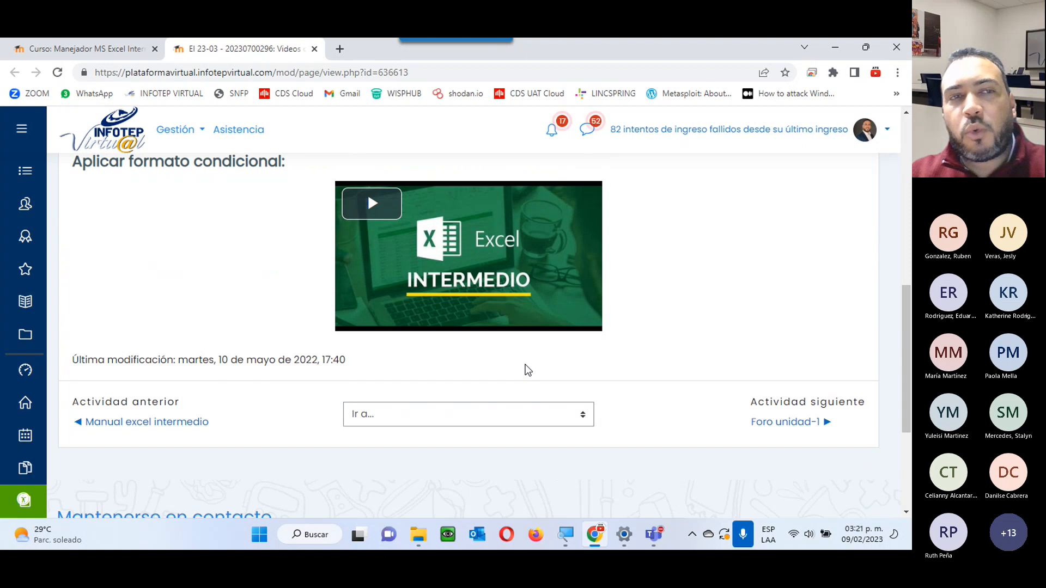
{"action": "scroll", "coordinate": [528, 370], "scroll_direction": "up", "scroll_amount": 5}
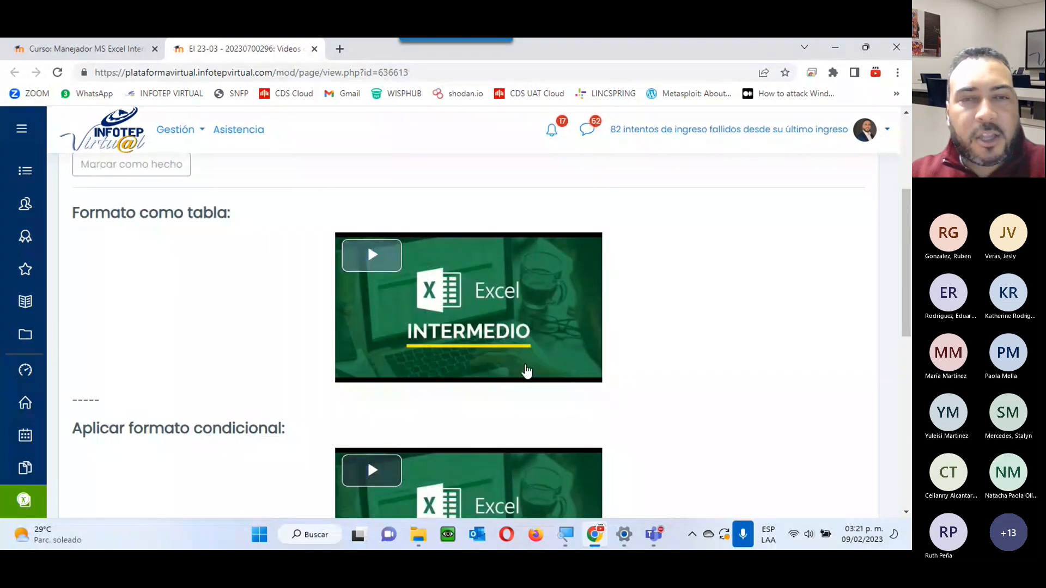
{"action": "scroll", "coordinate": [526, 371], "scroll_direction": "down", "scroll_amount": 1}
{"action": "scroll", "coordinate": [527, 372], "scroll_direction": "up", "scroll_amount": 1}
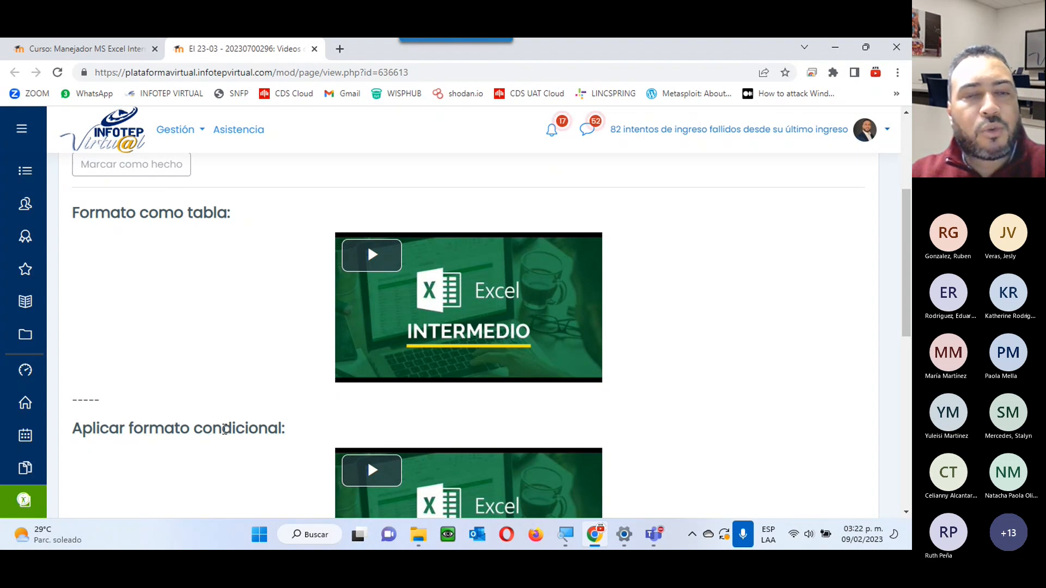
{"action": "scroll", "coordinate": [340, 433], "scroll_direction": "down", "scroll_amount": 3}
{"action": "scroll", "coordinate": [341, 434], "scroll_direction": "down", "scroll_amount": 1}
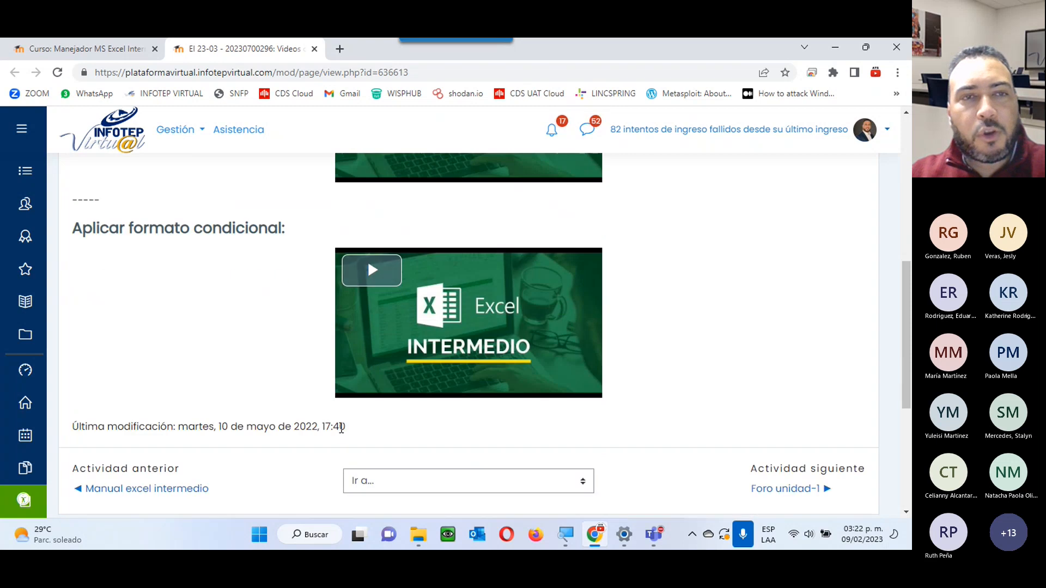
{"action": "scroll", "coordinate": [341, 432], "scroll_direction": "up", "scroll_amount": 4}
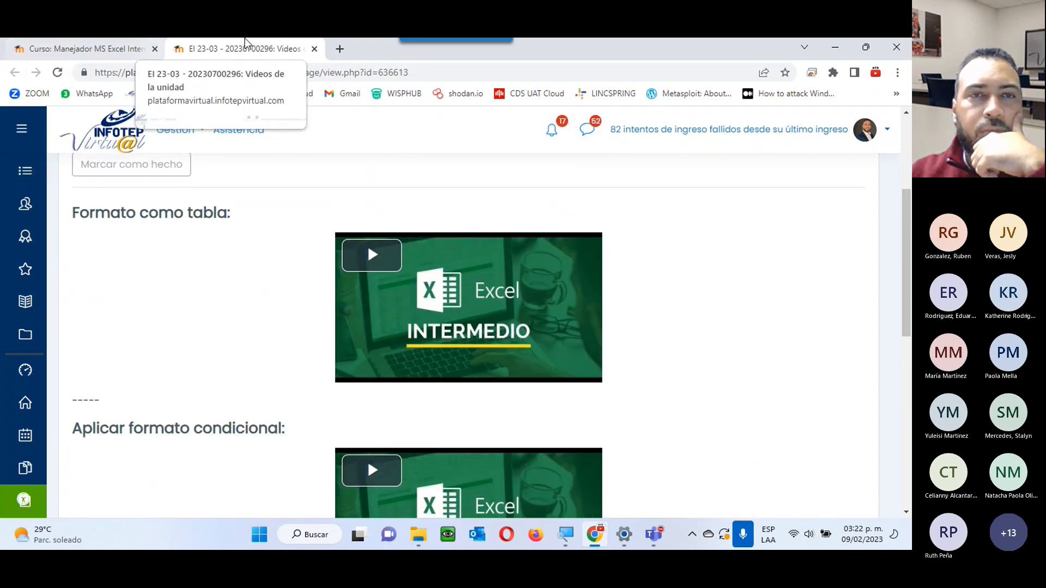
{"action": "left_click", "coordinate": [315, 49]}
Open Foro unidad-1 in a new browser tab and bring its discussion post into view.
{"action": "scroll", "coordinate": [309, 392], "scroll_direction": "down", "scroll_amount": 1}
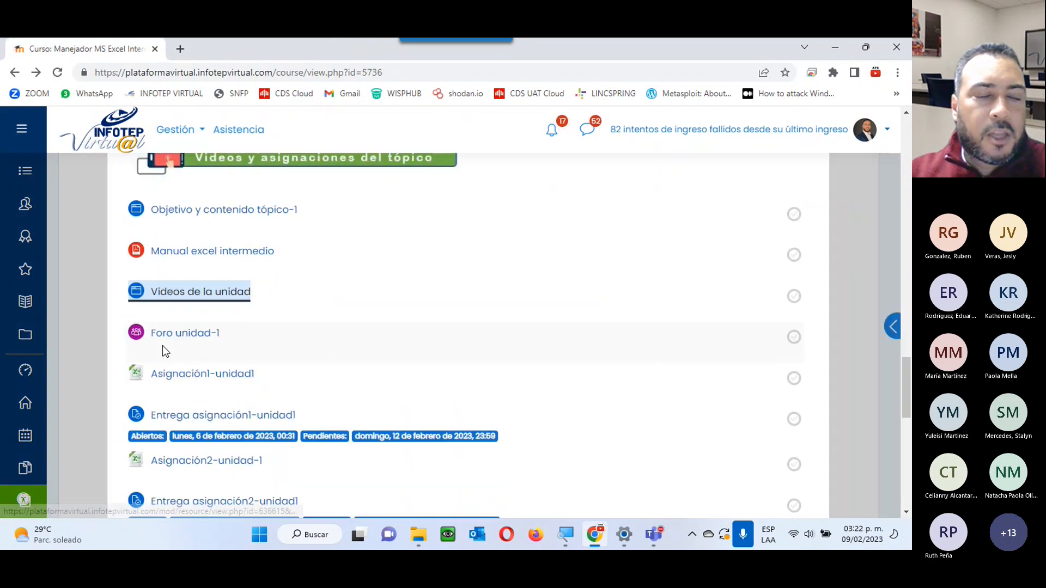
{"action": "right_click", "coordinate": [183, 333]}
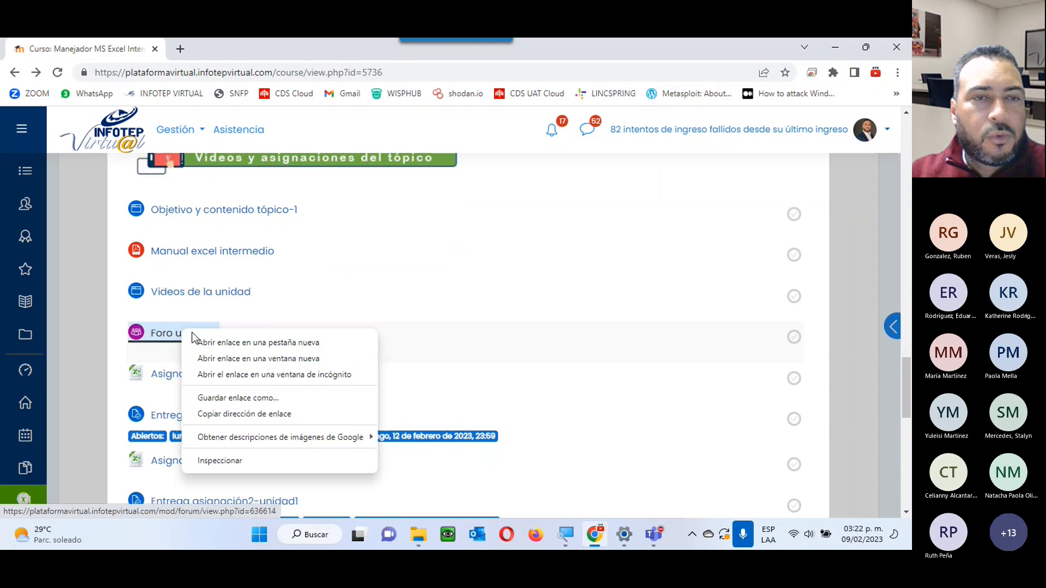
{"action": "left_click", "coordinate": [206, 341]}
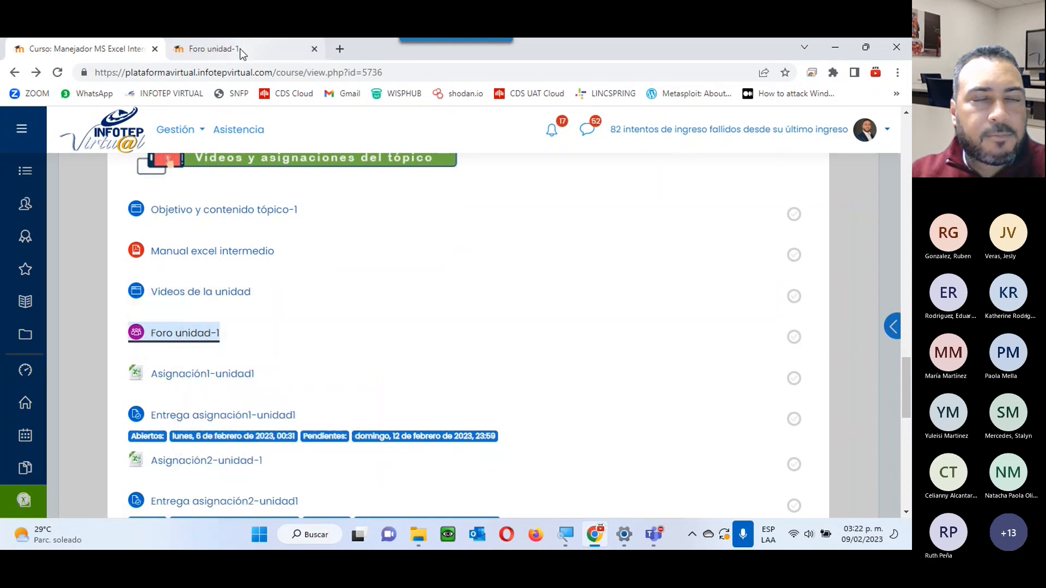
{"action": "left_click", "coordinate": [246, 49]}
{"action": "scroll", "coordinate": [339, 256], "scroll_direction": "down", "scroll_amount": 3}
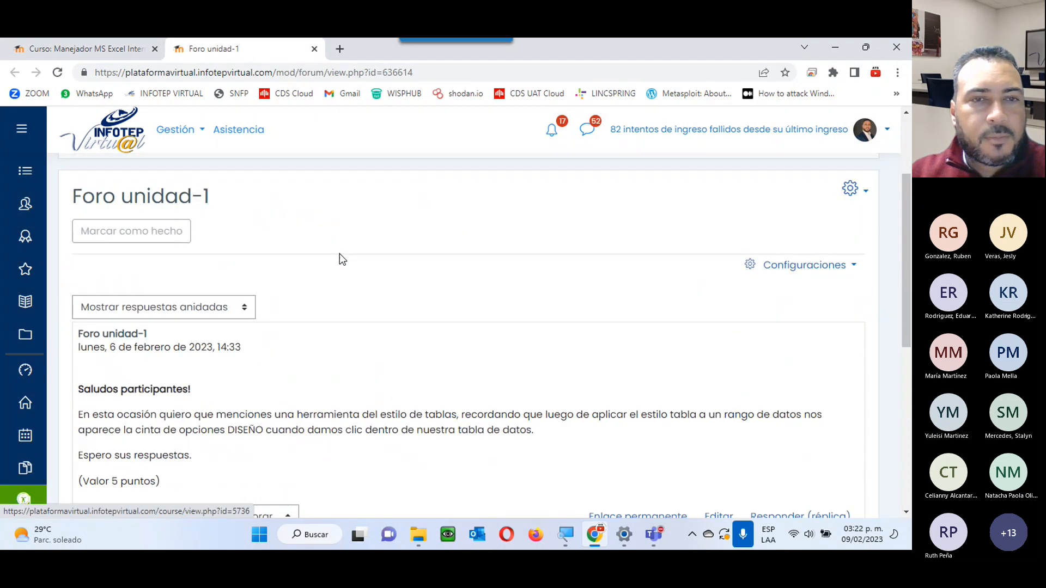
Highlight the forum post's point value, open a reply form beneath it and review the post's instructions.
{"action": "scroll", "coordinate": [341, 260], "scroll_direction": "down", "scroll_amount": 3}
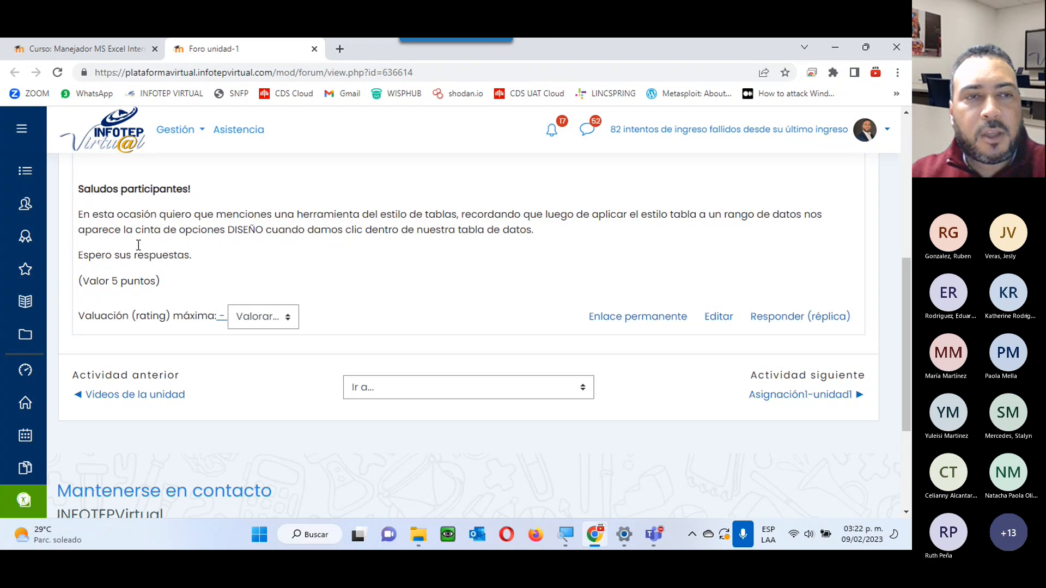
{"action": "left_click_drag", "start_coordinate": [86, 281], "coordinate": [183, 283]}
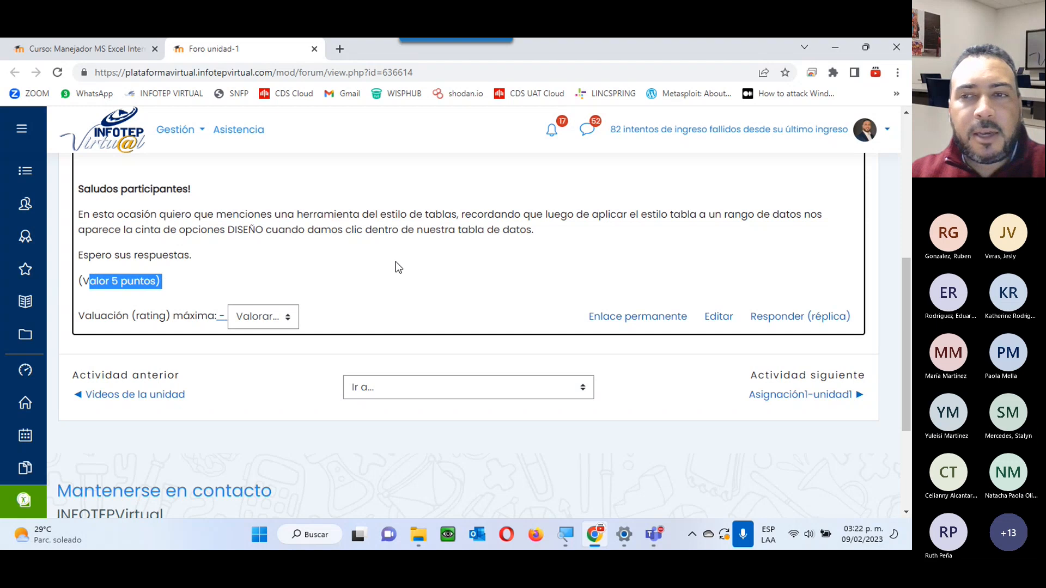
{"action": "left_click", "coordinate": [817, 322]}
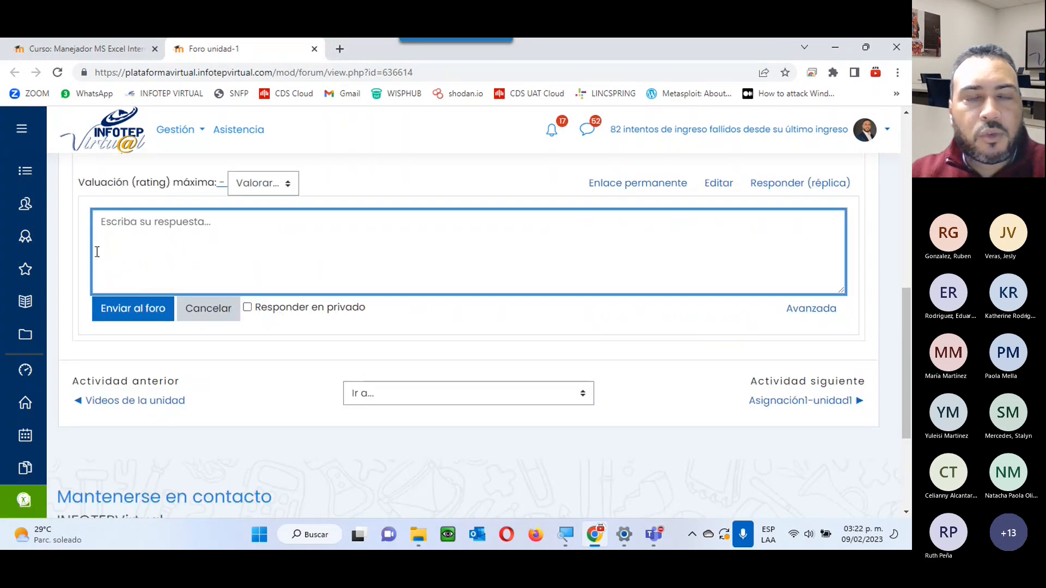
{"action": "scroll", "coordinate": [378, 326], "scroll_direction": "up", "scroll_amount": 4}
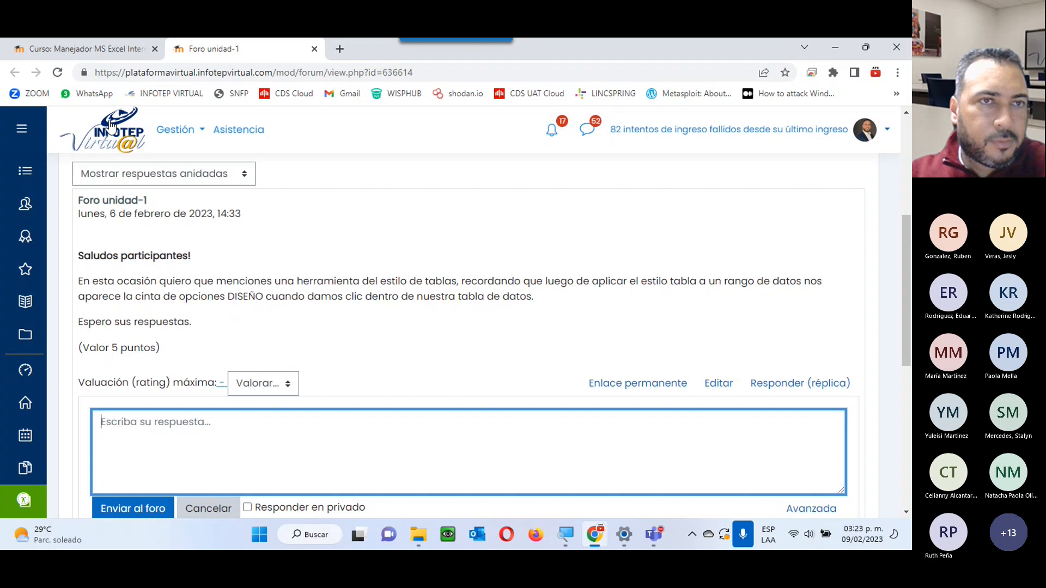
Close the Foro unidad-1 tab and download the Asignación1-unidad1 workbook from the course page.
{"action": "left_click", "coordinate": [314, 50]}
{"action": "scroll", "coordinate": [339, 241], "scroll_direction": "down", "scroll_amount": 2}
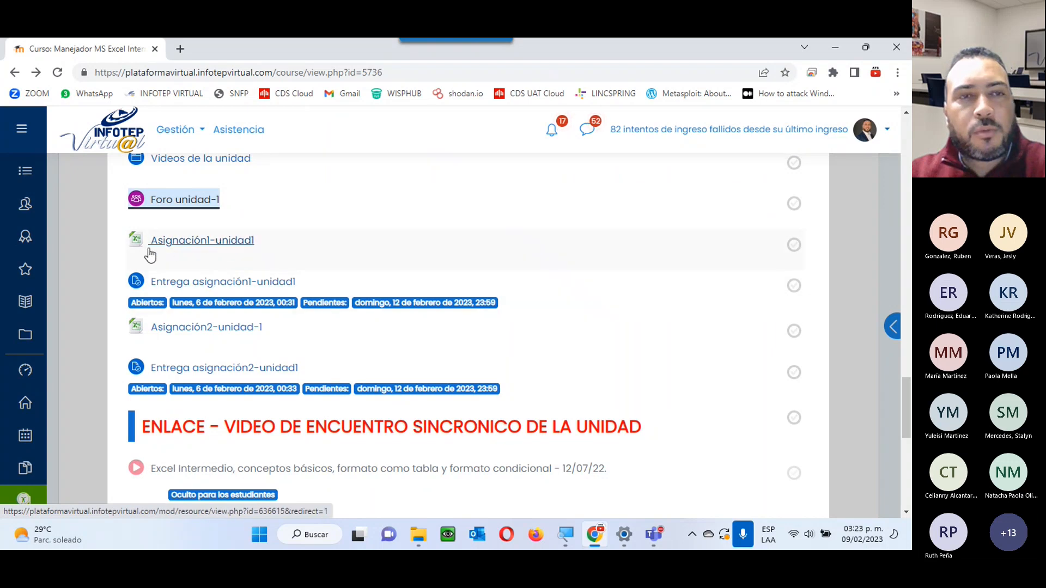
{"action": "left_click", "coordinate": [201, 244]}
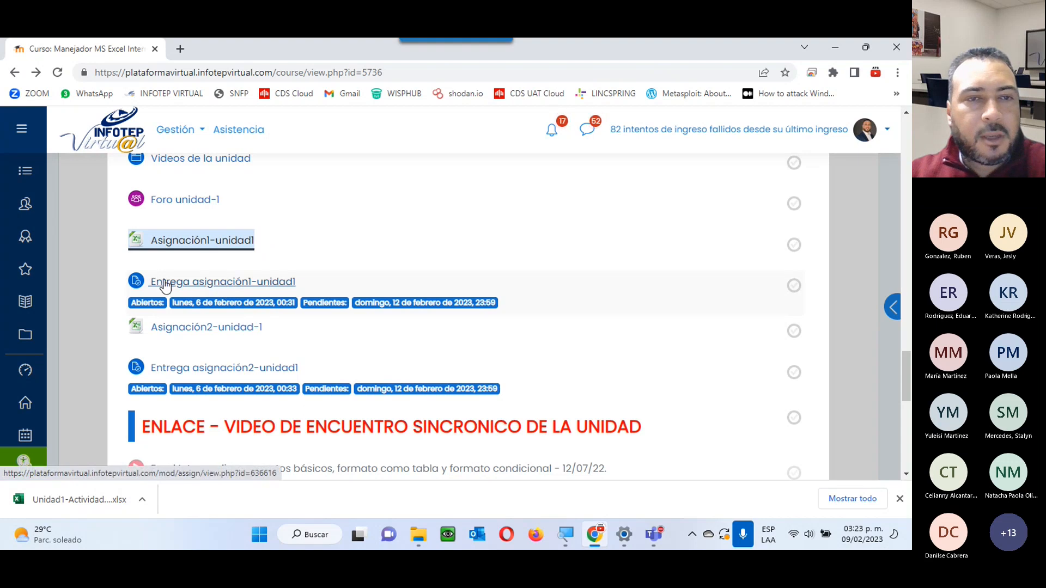
Open Entrega asignación1-unidad1 in a new browser tab and review its grading summary.
{"action": "right_click", "coordinate": [274, 289]}
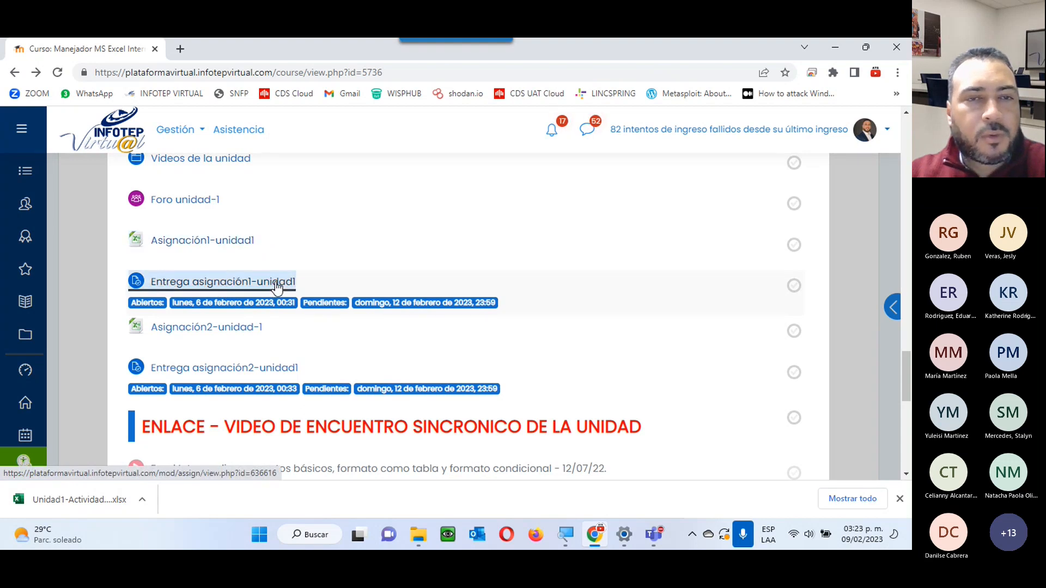
{"action": "left_click", "coordinate": [315, 295]}
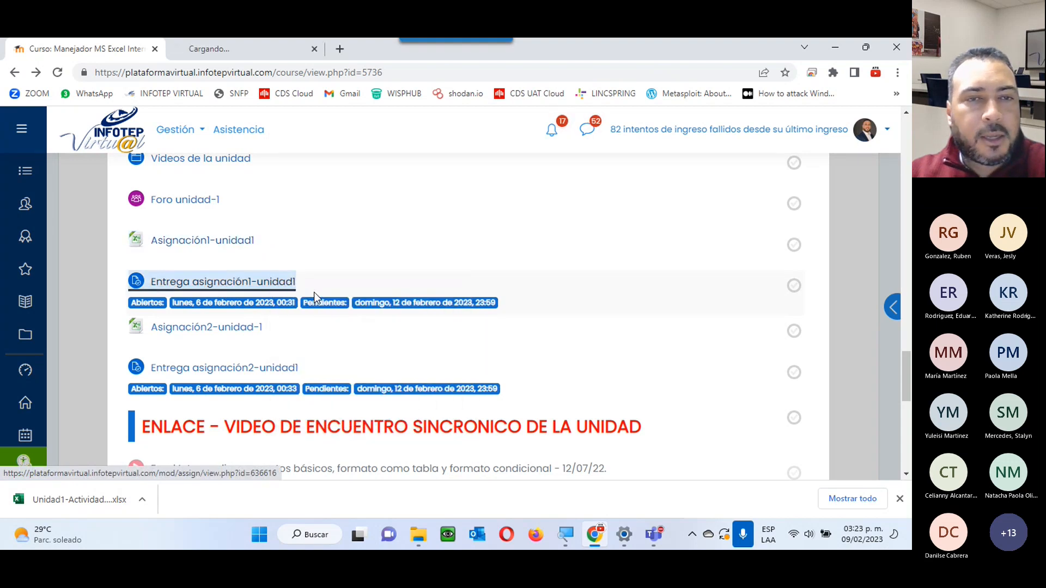
{"action": "left_click", "coordinate": [257, 54]}
{"action": "scroll", "coordinate": [434, 243], "scroll_direction": "down", "scroll_amount": 5}
{"action": "scroll", "coordinate": [433, 243], "scroll_direction": "down", "scroll_amount": 2}
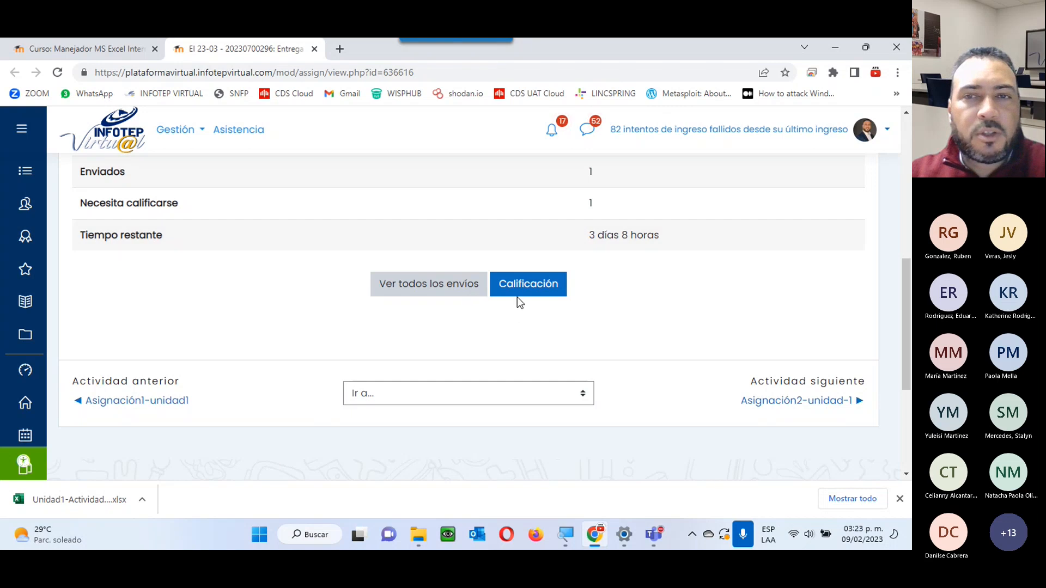
{"action": "scroll", "coordinate": [515, 329], "scroll_direction": "up", "scroll_amount": 3}
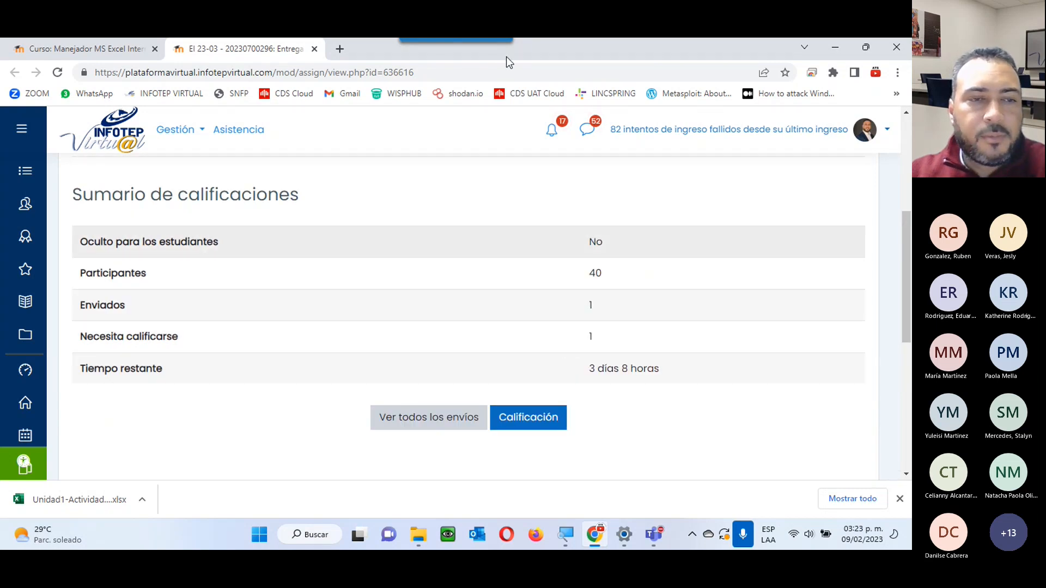
Open the downloaded Unidad1-Actividad1 workbook in Excel, maximize its window and look over the Instrucciones sheet.
{"action": "left_click", "coordinate": [46, 501]}
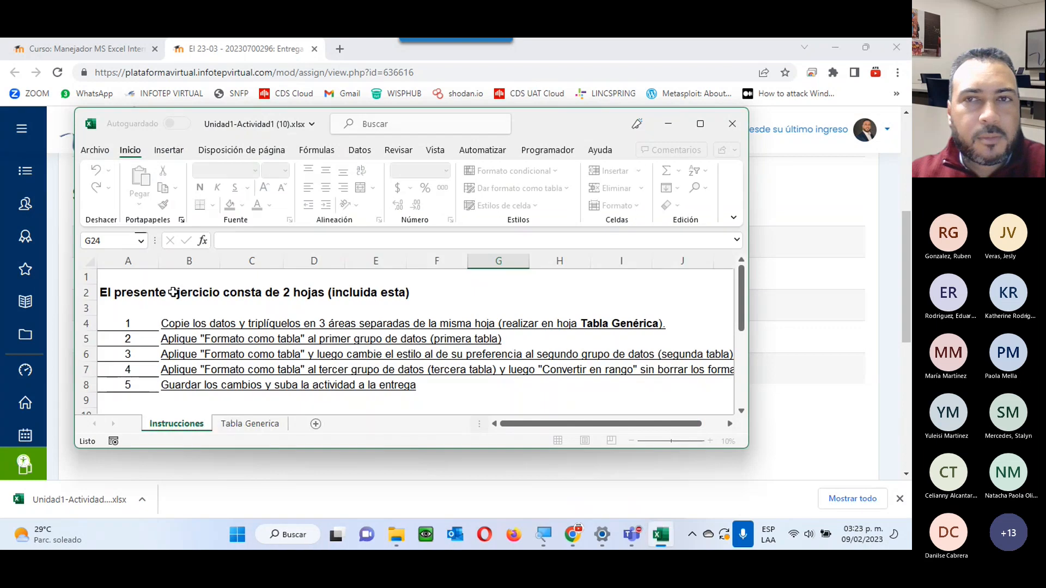
{"action": "left_click", "coordinate": [700, 123]}
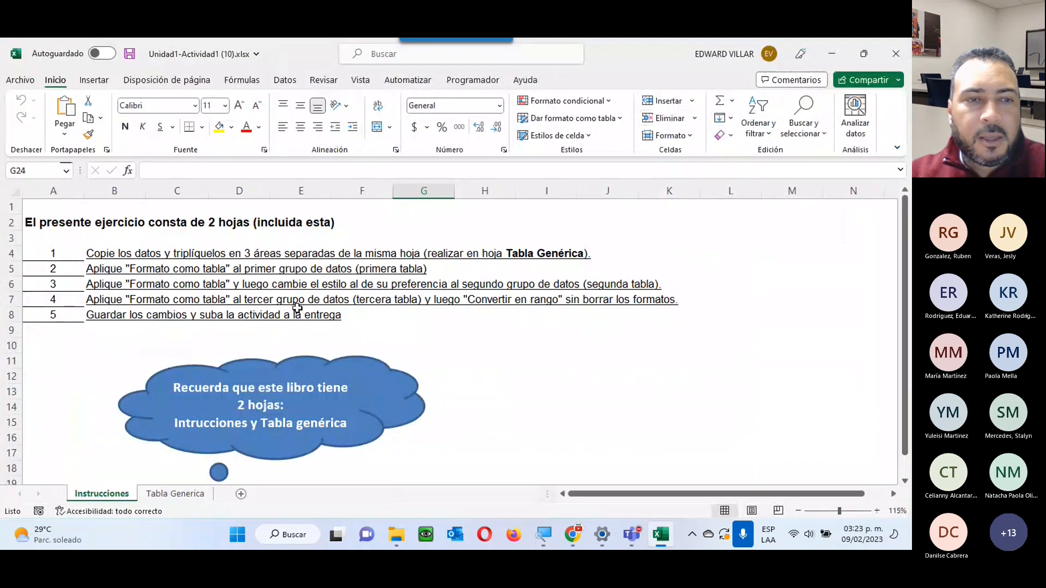
{"action": "scroll", "coordinate": [266, 347], "scroll_direction": "down", "scroll_amount": 2}
{"action": "scroll", "coordinate": [266, 347], "scroll_direction": "up", "scroll_amount": 2}
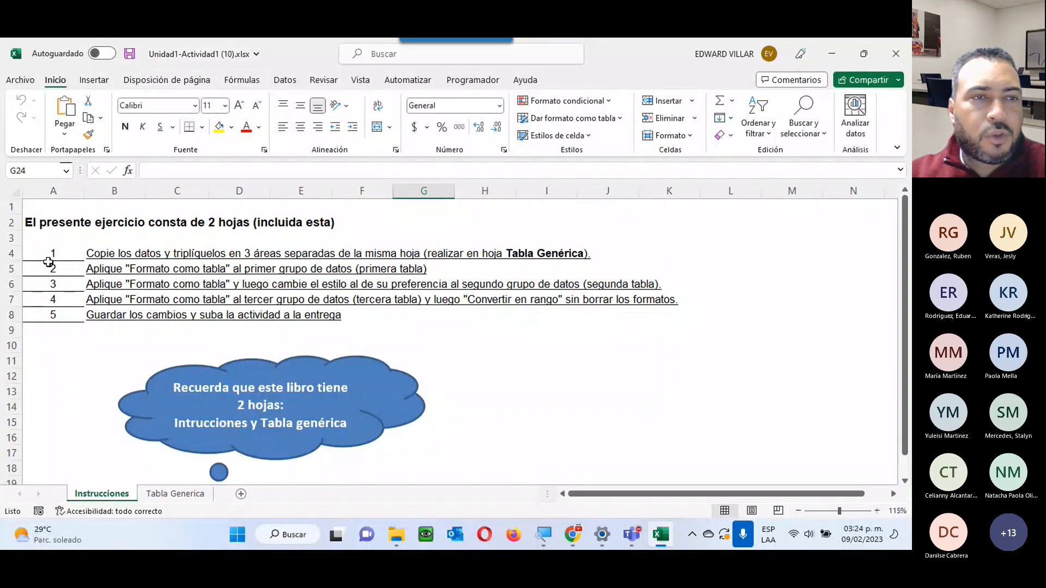
Highlight the exercise instructions in A2:K8, view the Tabla Generica sheet's data and return to Instrucciones.
{"action": "left_click", "coordinate": [30, 221]}
{"action": "left_click_drag", "start_coordinate": [30, 221], "coordinate": [693, 312]}
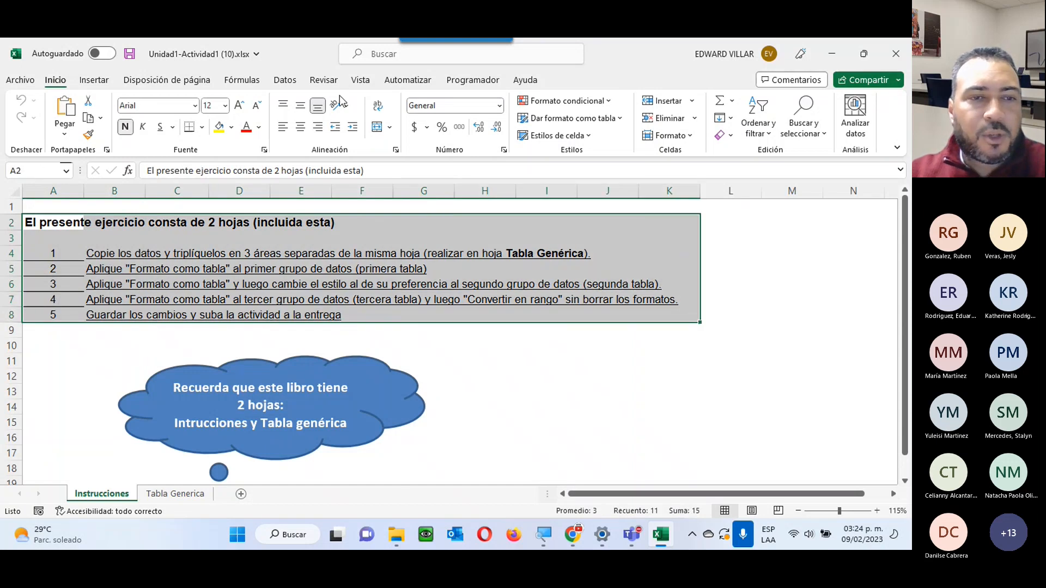
{"action": "left_click", "coordinate": [175, 493]}
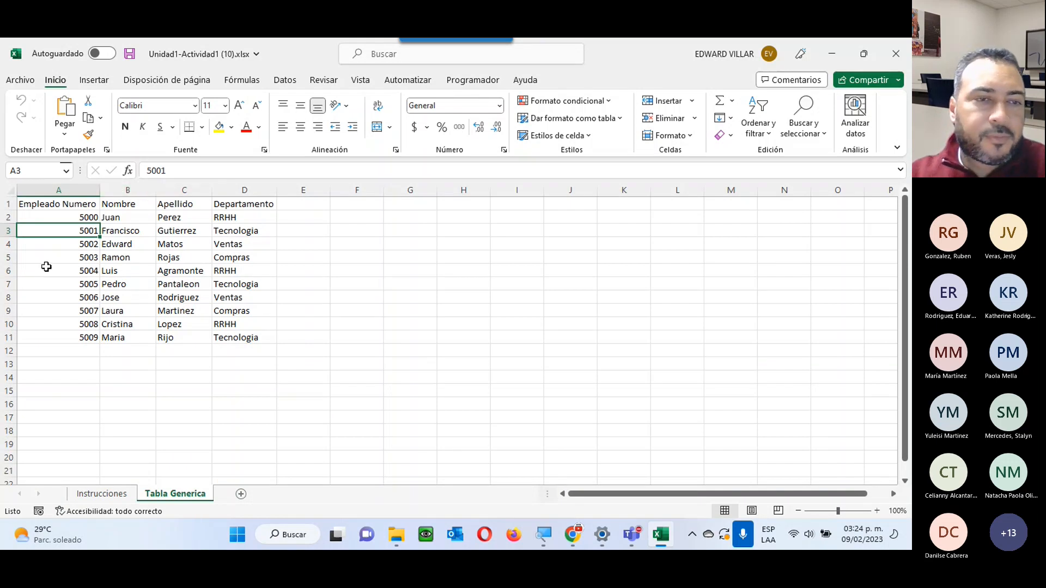
{"action": "left_click", "coordinate": [103, 494]}
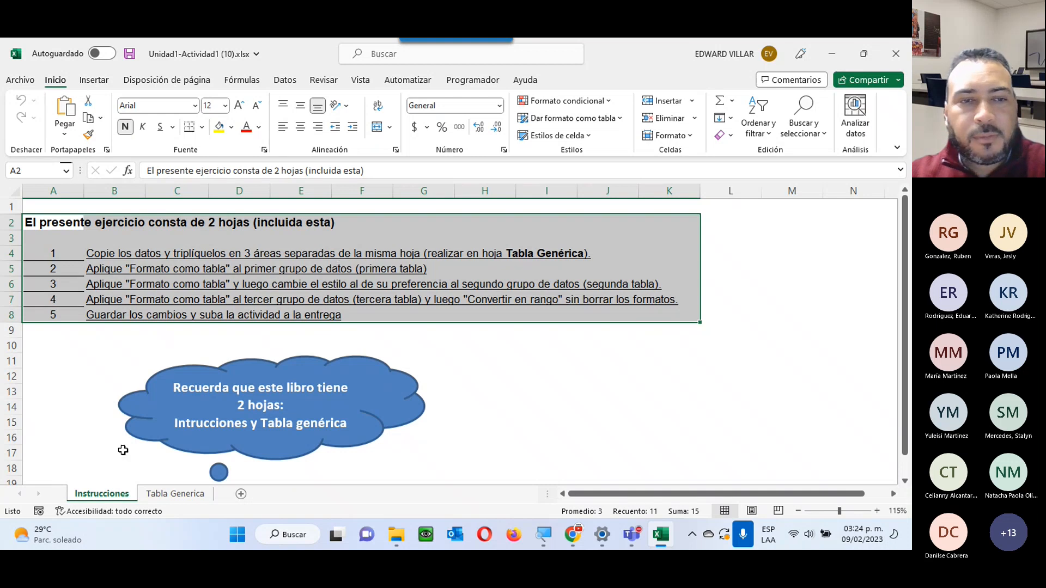
Copy the employee data in A1:D11 of Tabla Generica and paste it at F1 keeping the source column widths.
{"action": "left_click", "coordinate": [167, 494]}
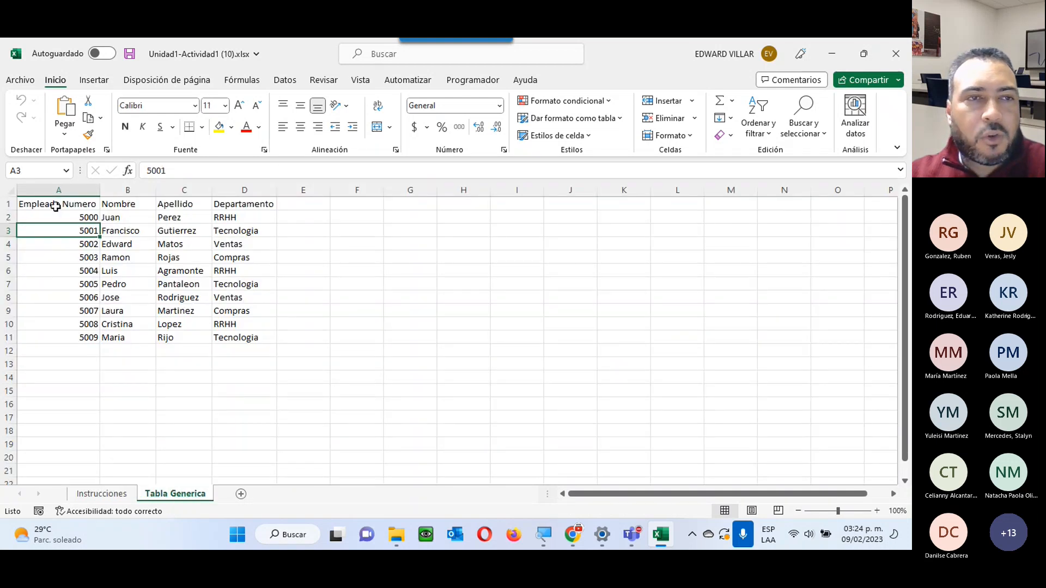
{"action": "left_click_drag", "start_coordinate": [56, 203], "coordinate": [221, 339]}
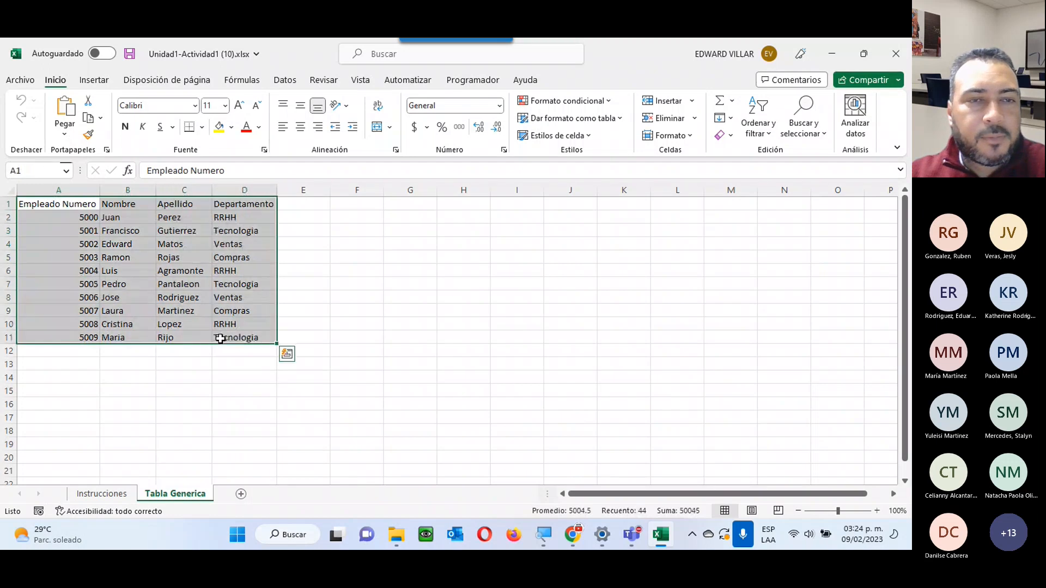
{"action": "right_click", "coordinate": [226, 297]}
{"action": "left_click", "coordinate": [265, 155]}
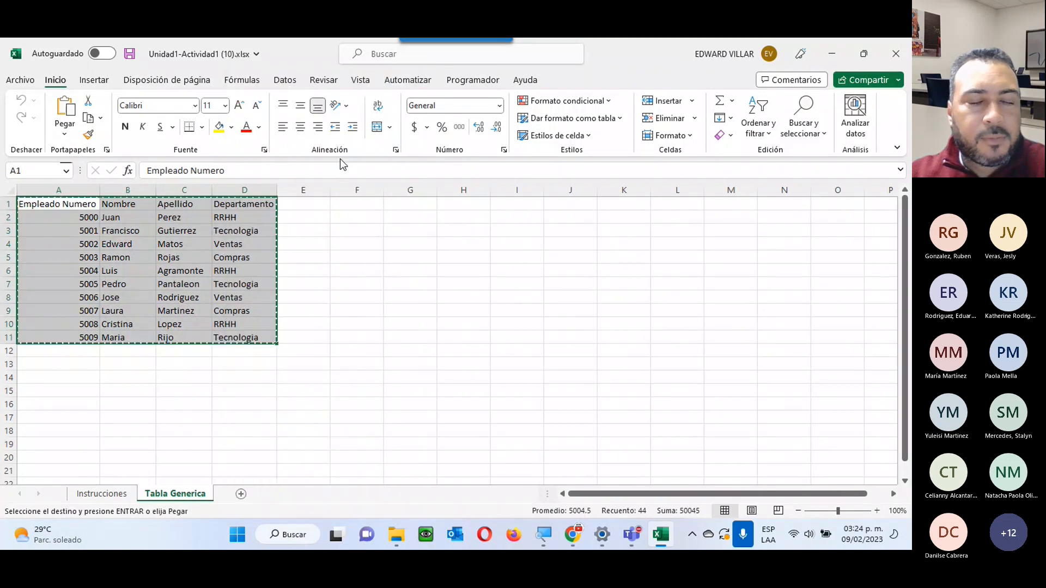
{"action": "left_click", "coordinate": [359, 204]}
{"action": "right_click", "coordinate": [360, 203]}
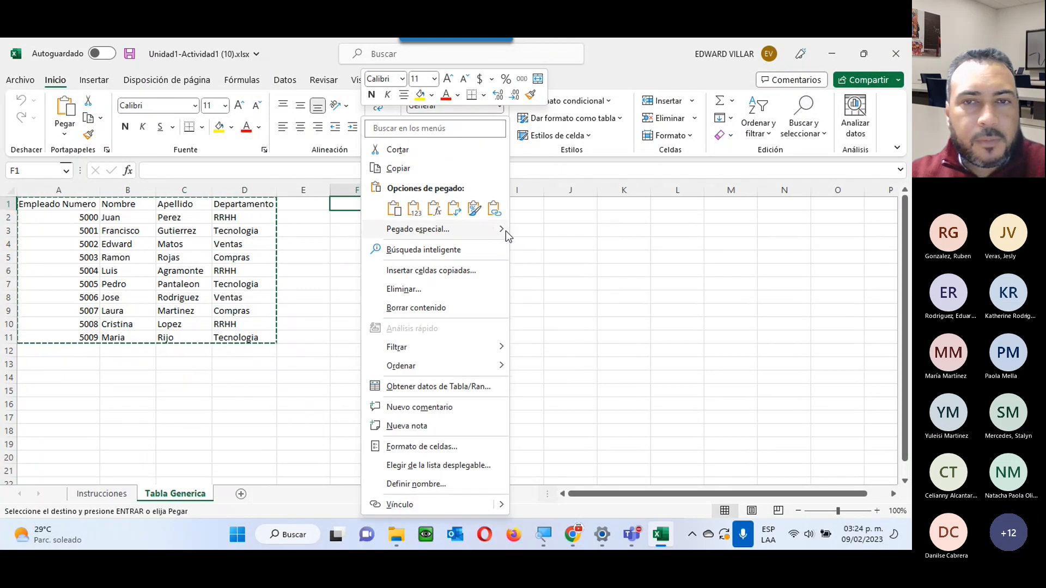
{"action": "mouse_move", "coordinate": [506, 230]}
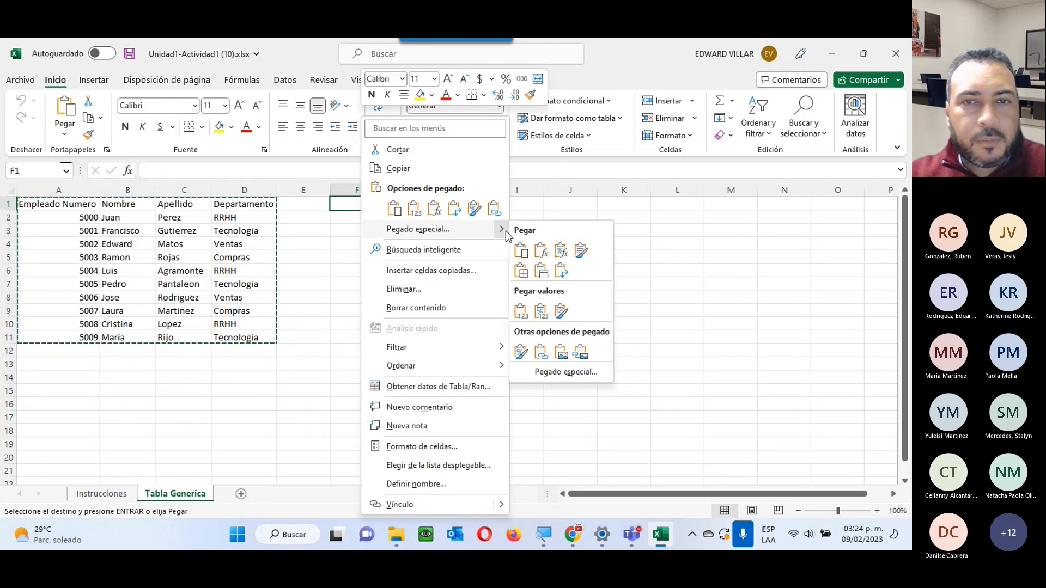
{"action": "left_click", "coordinate": [544, 280]}
Paste a third copy of the employee data at K1 with source column widths, and clear the copy selection.
{"action": "right_click", "coordinate": [675, 205]}
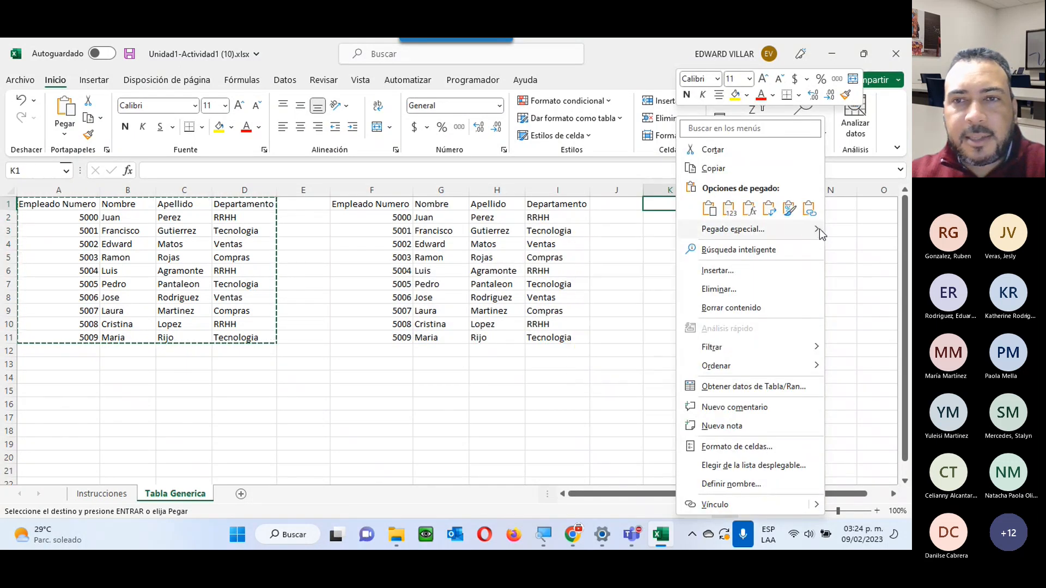
{"action": "mouse_move", "coordinate": [819, 228]}
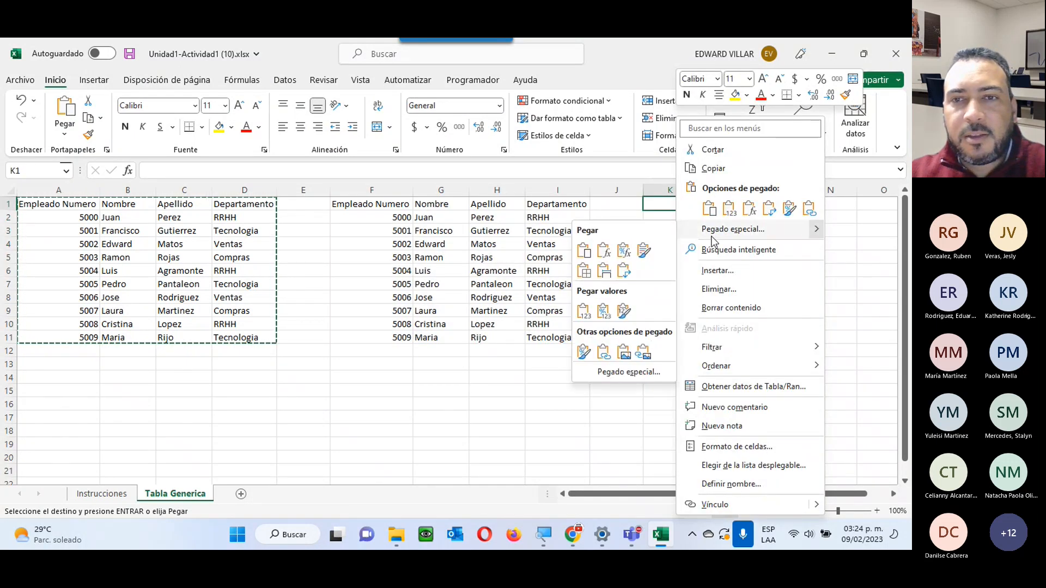
{"action": "left_click", "coordinate": [603, 270]}
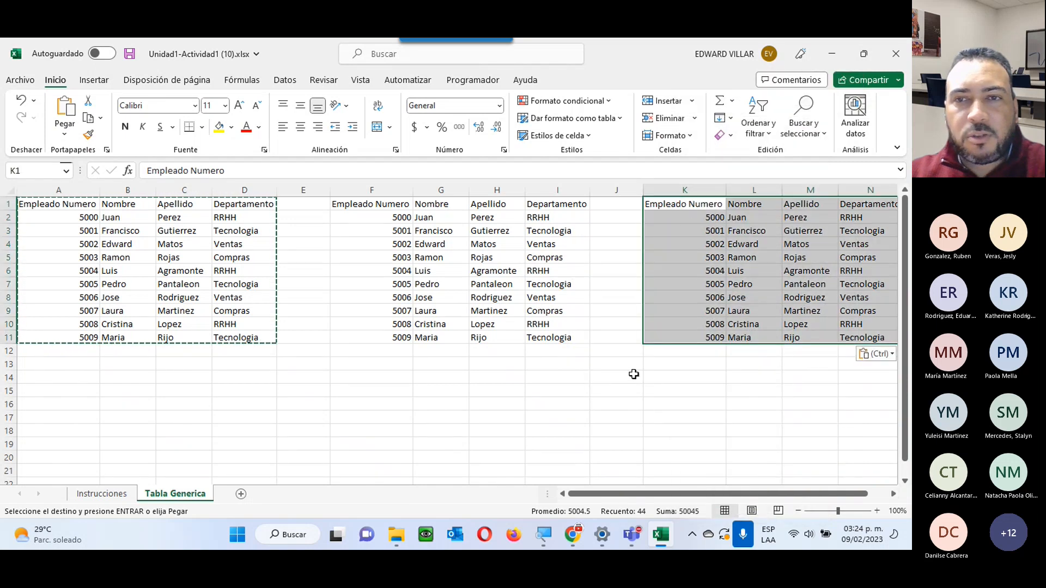
{"action": "left_click", "coordinate": [316, 403]}
{"action": "key", "text": "Escape"}
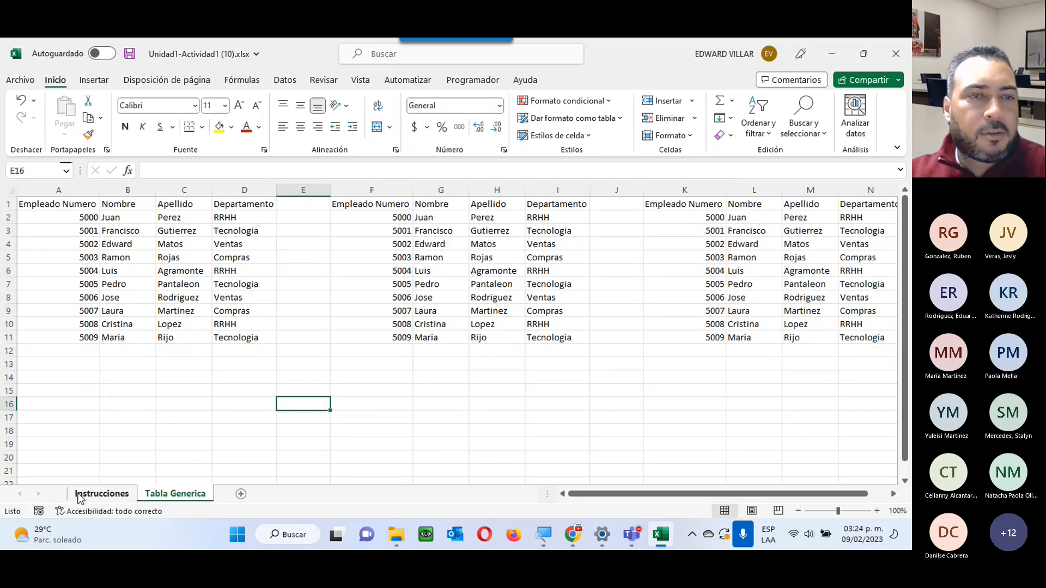
Return to the Instrucciones sheet and point out instruction 2 in cell B5.
{"action": "left_click", "coordinate": [97, 493]}
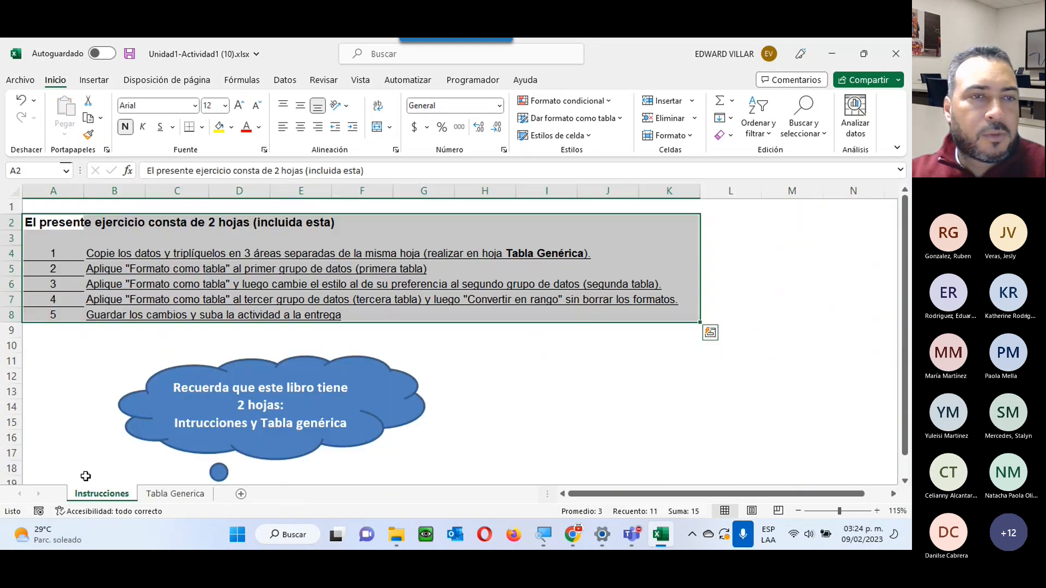
{"action": "left_click", "coordinate": [64, 270]}
{"action": "left_click", "coordinate": [115, 268]}
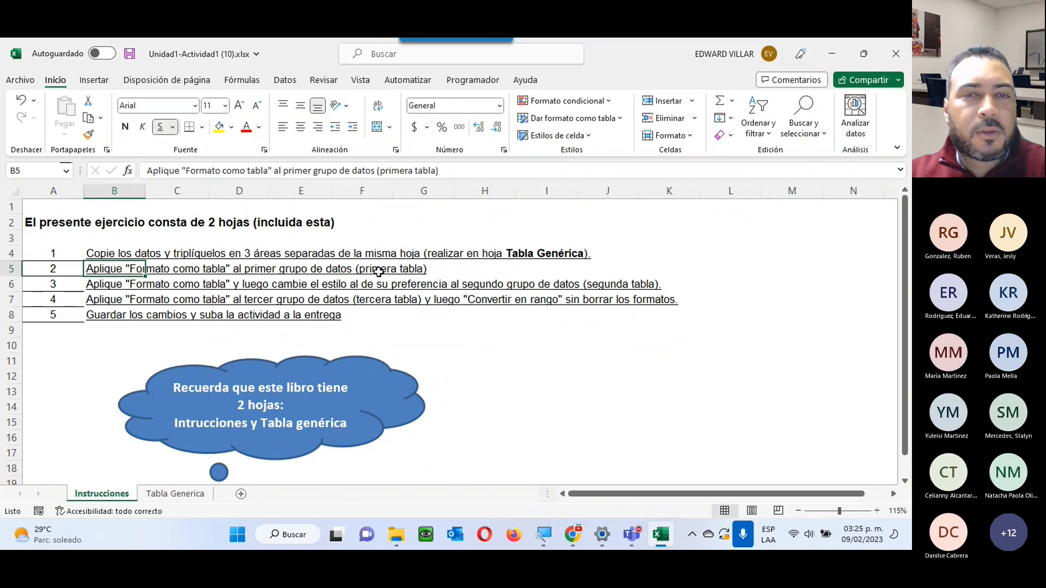
Format the first data group, A1:D11 on Tabla Generica, as a table with headers in a red medium style.
{"action": "left_click", "coordinate": [186, 494]}
{"action": "left_click_drag", "start_coordinate": [40, 205], "coordinate": [256, 339]}
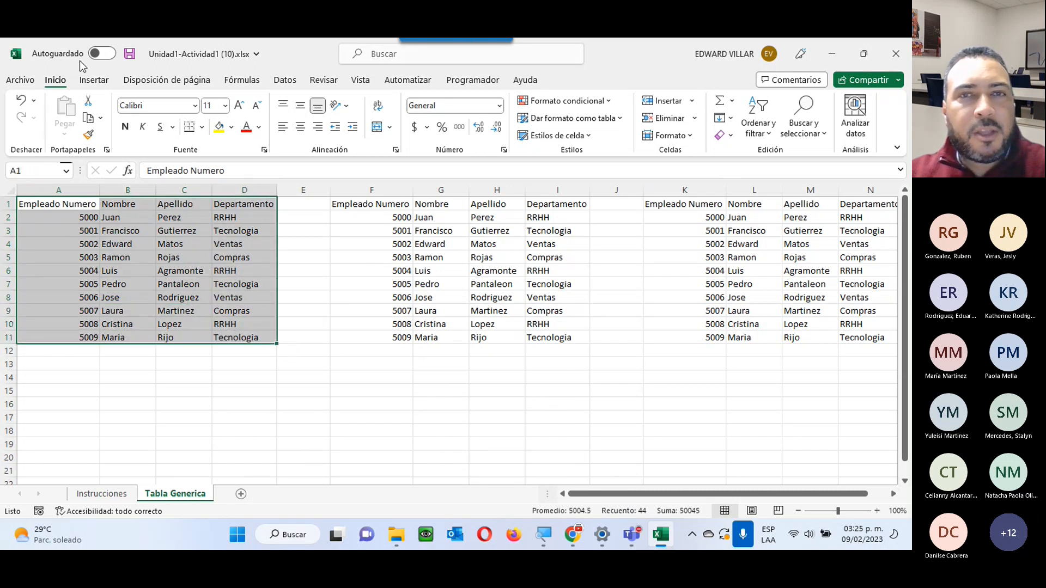
{"action": "left_click", "coordinate": [626, 121]}
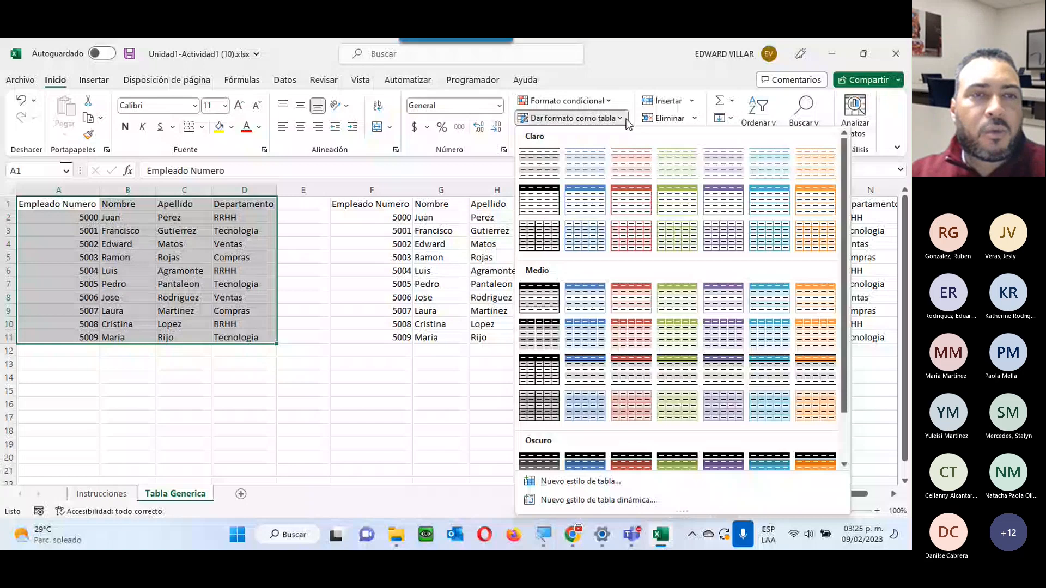
{"action": "left_click", "coordinate": [585, 298]}
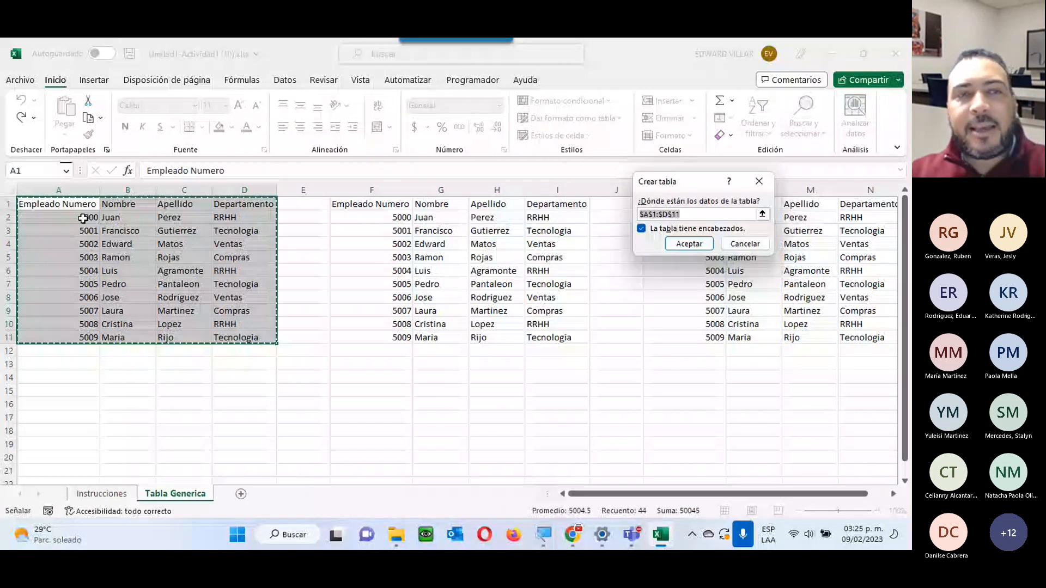
{"action": "key", "text": "Return"}
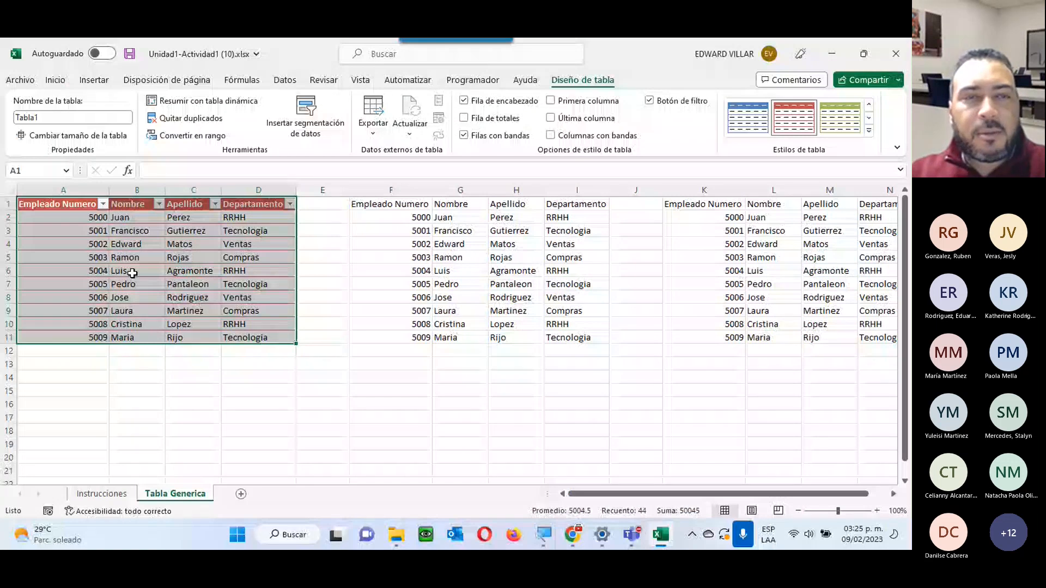
Examine the formatted table, check the Insert Table command's description, and select the whole table range A1:D11.
{"action": "left_click", "coordinate": [92, 257]}
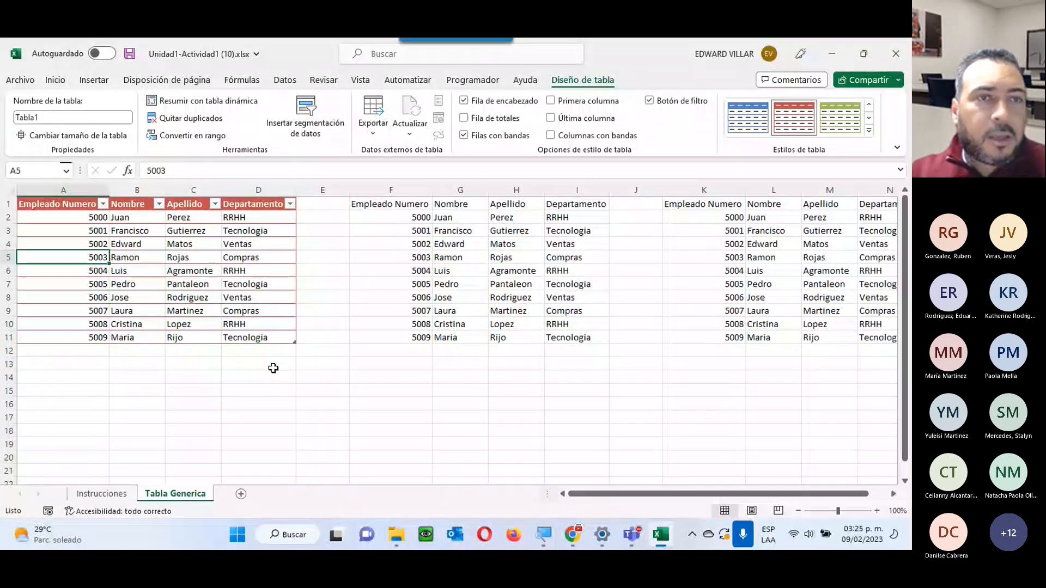
{"action": "left_click", "coordinate": [94, 82]}
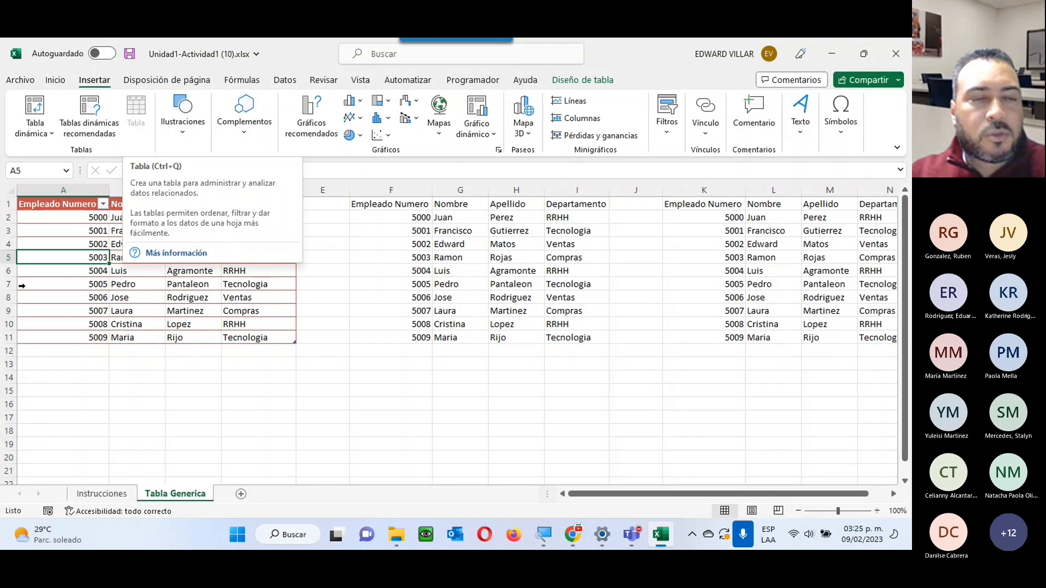
{"action": "left_click", "coordinate": [55, 80]}
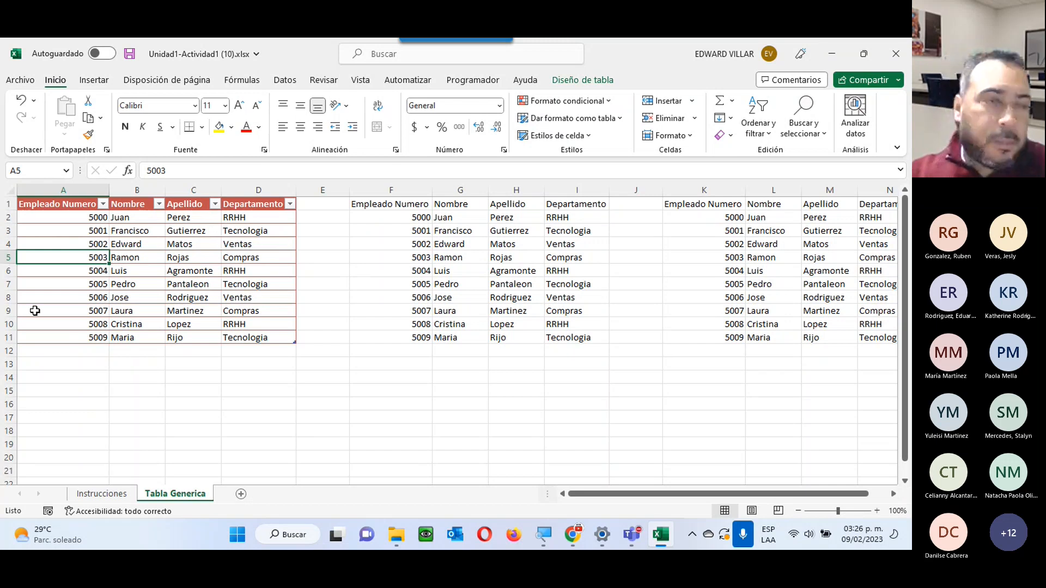
{"action": "left_click", "coordinate": [70, 206]}
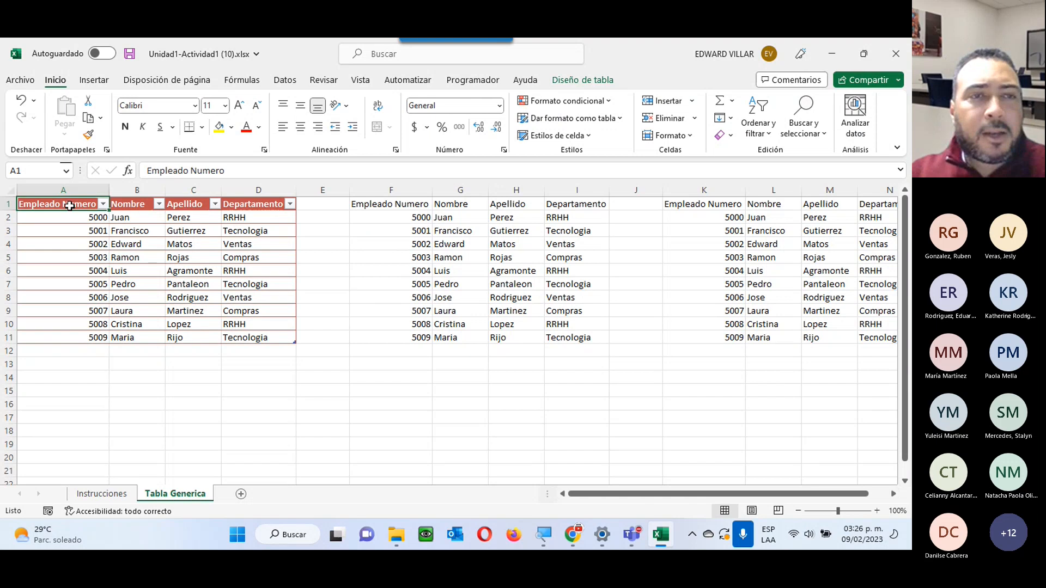
{"action": "left_click_drag", "start_coordinate": [69, 206], "coordinate": [271, 336]}
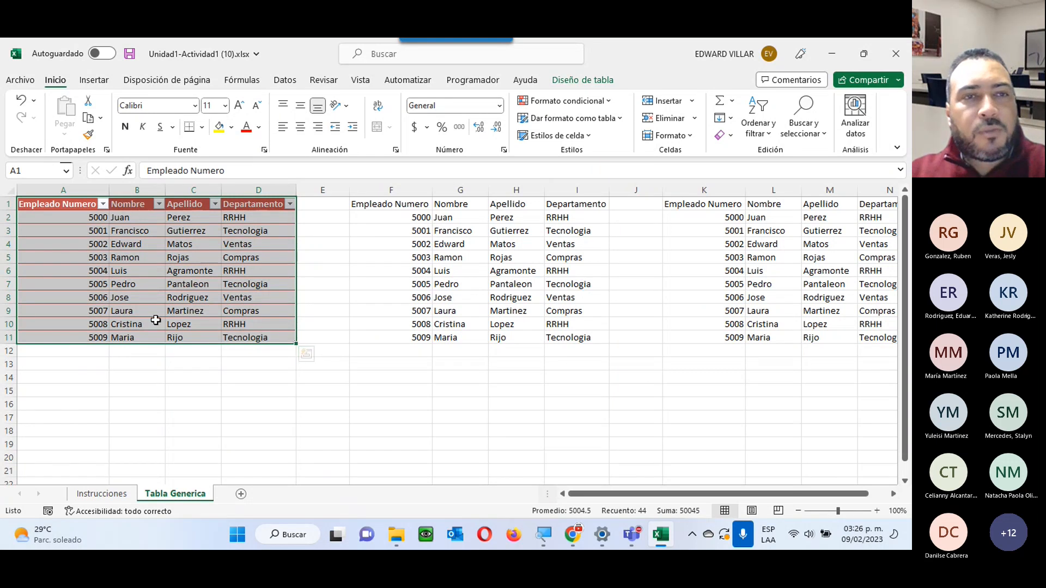
Filter the first table's Departamento column to show only RRHH.
{"action": "left_click", "coordinate": [195, 284]}
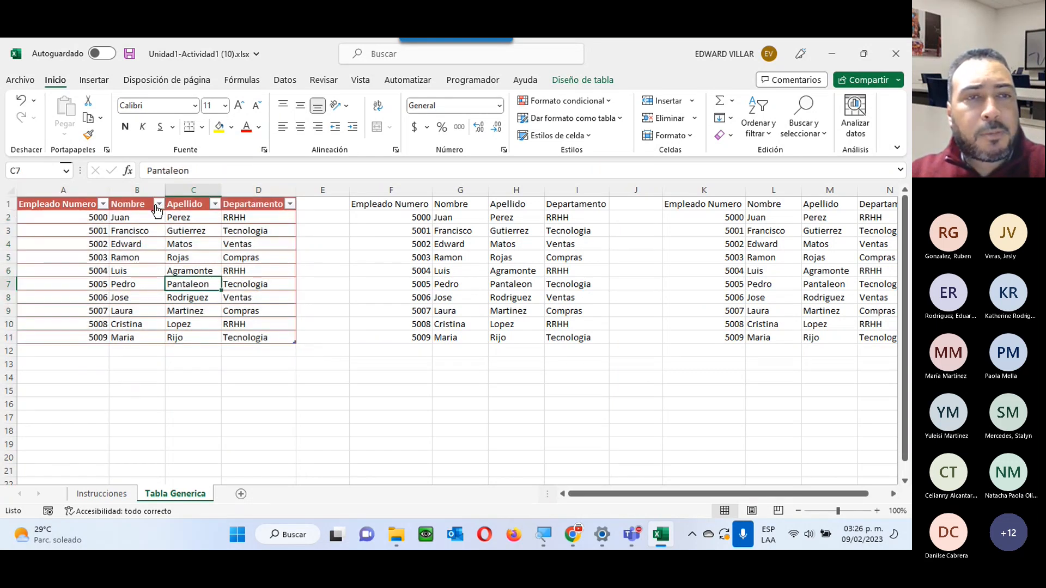
{"action": "left_click", "coordinate": [289, 204]}
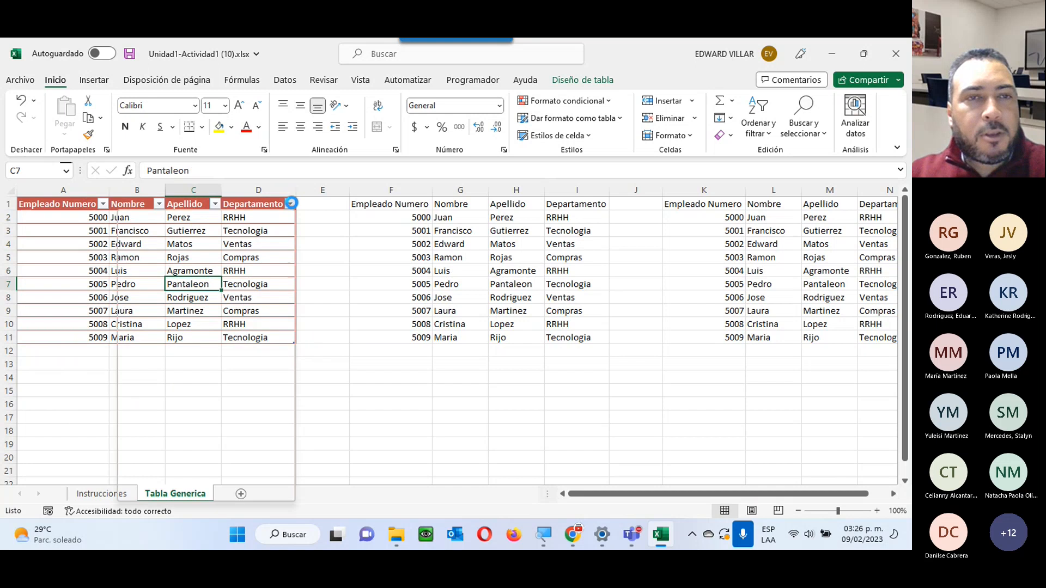
{"action": "left_click", "coordinate": [192, 362]}
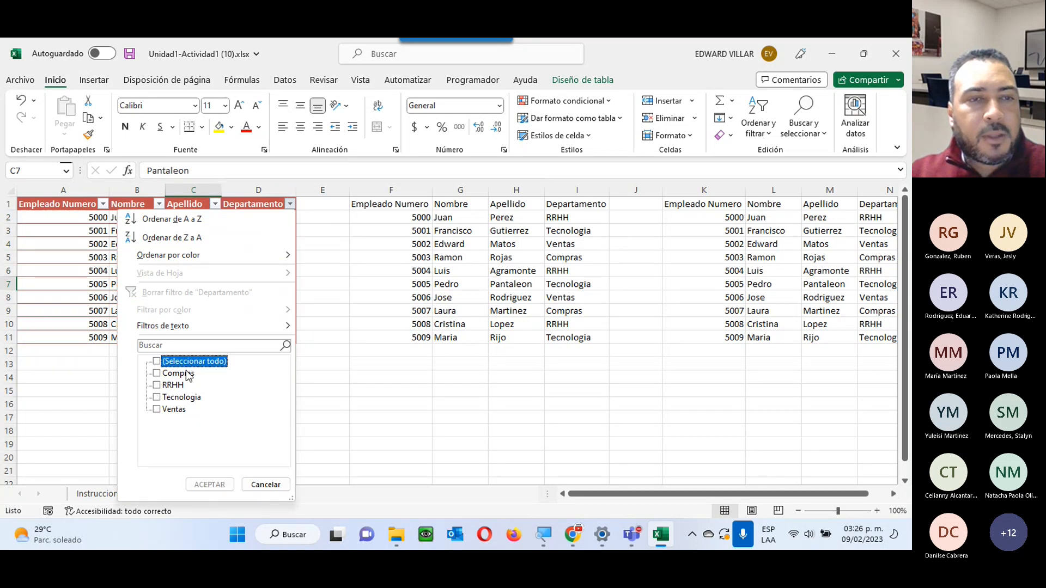
{"action": "left_click", "coordinate": [157, 385]}
{"action": "left_click", "coordinate": [202, 484]}
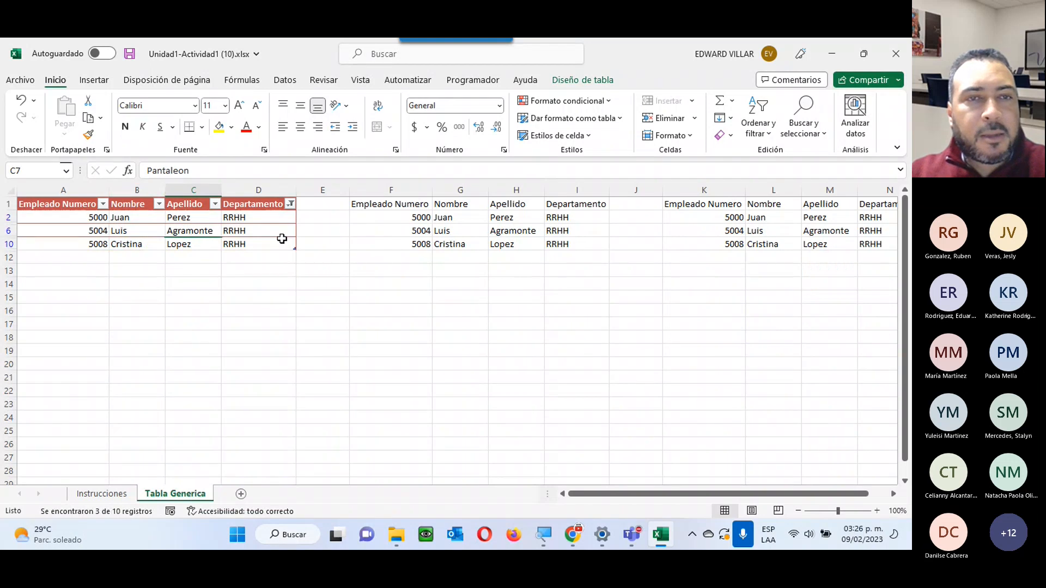
Add Compras to the Departamento filter of the first table.
{"action": "left_click", "coordinate": [290, 204]}
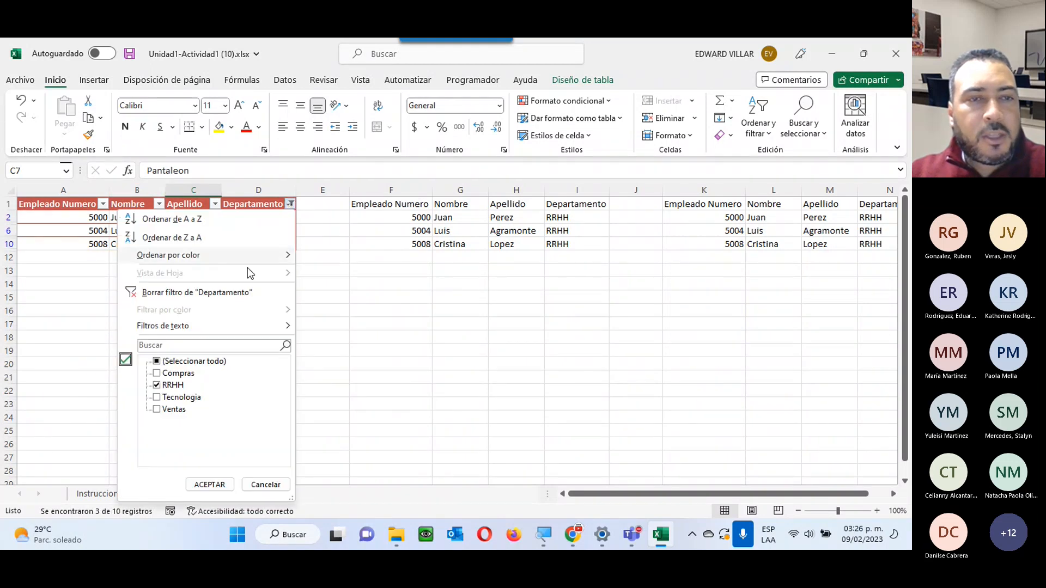
{"action": "left_click", "coordinate": [156, 373]}
{"action": "left_click", "coordinate": [209, 484]}
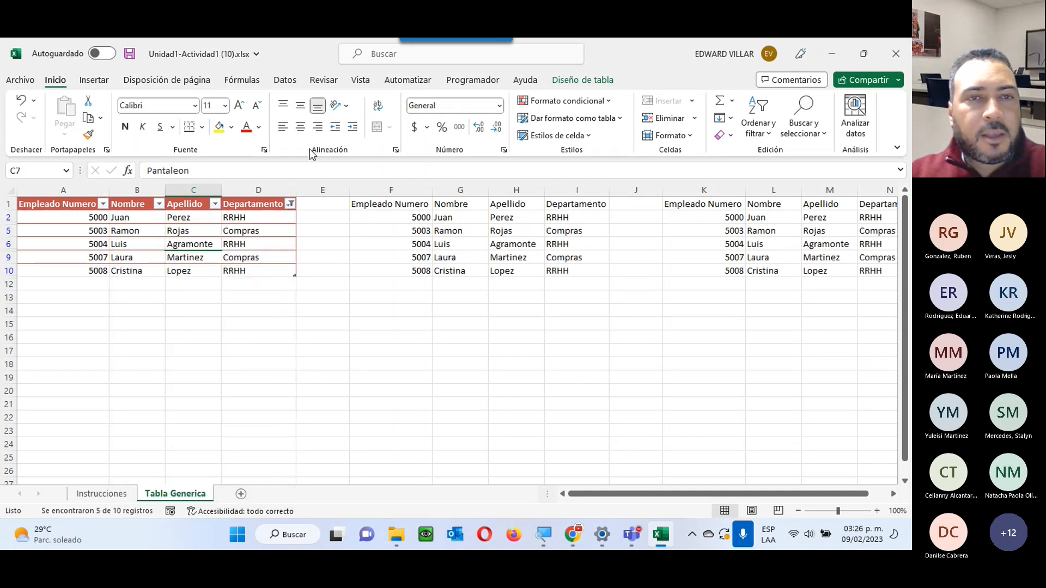
Reselect all departments in the first table's Departamento filter to show every record again.
{"action": "left_click", "coordinate": [290, 204]}
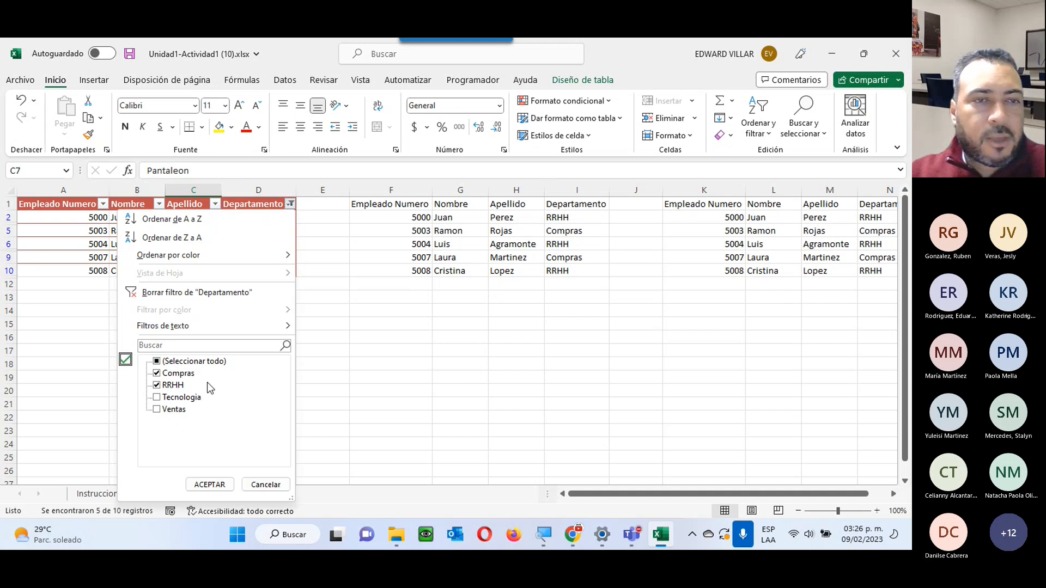
{"action": "left_click", "coordinate": [157, 361]}
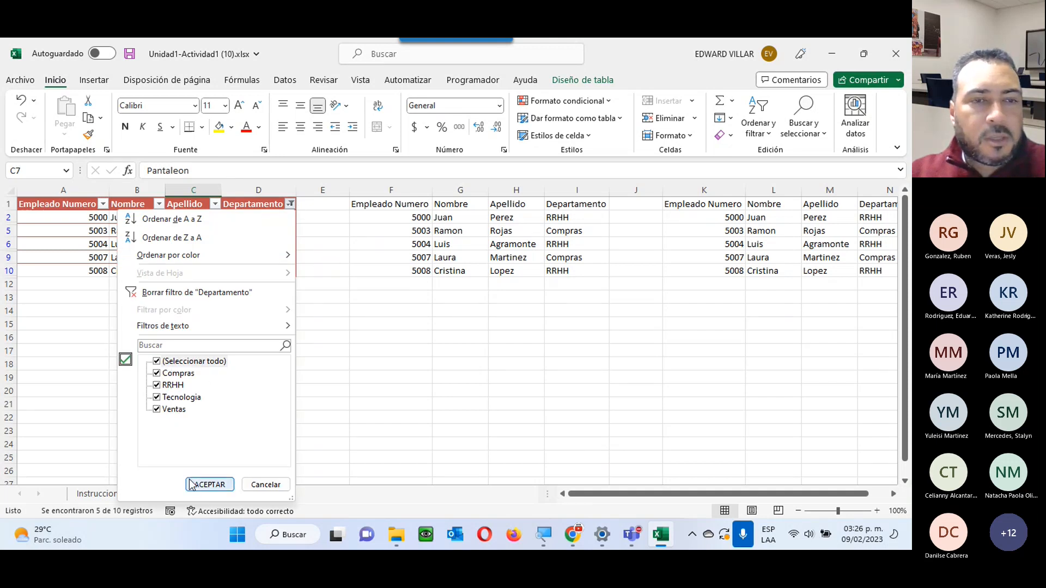
{"action": "left_click", "coordinate": [209, 485]}
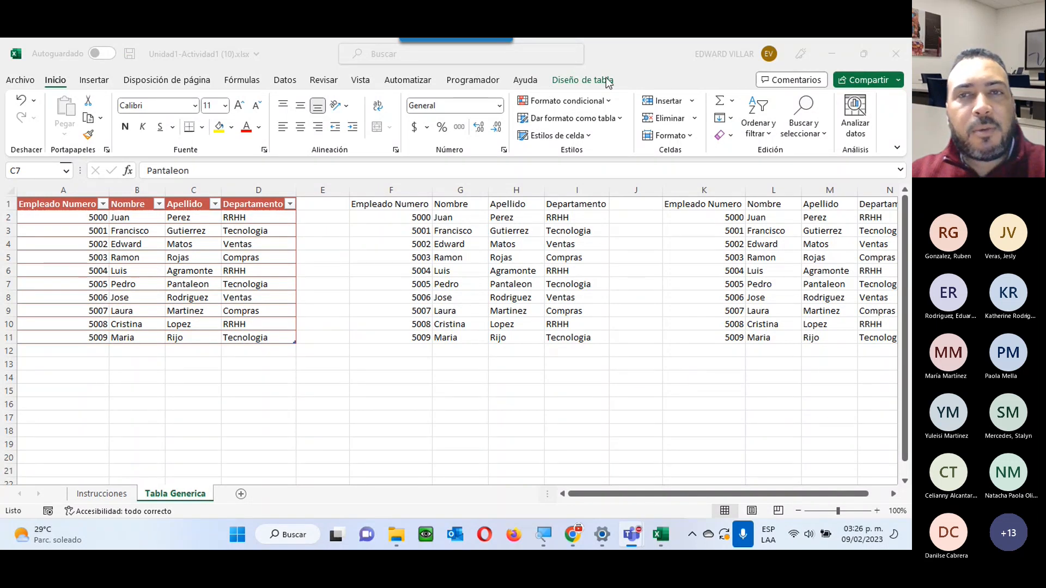
Compare the descriptions of the Format as Table and Insert Table commands.
{"action": "left_click", "coordinate": [60, 299]}
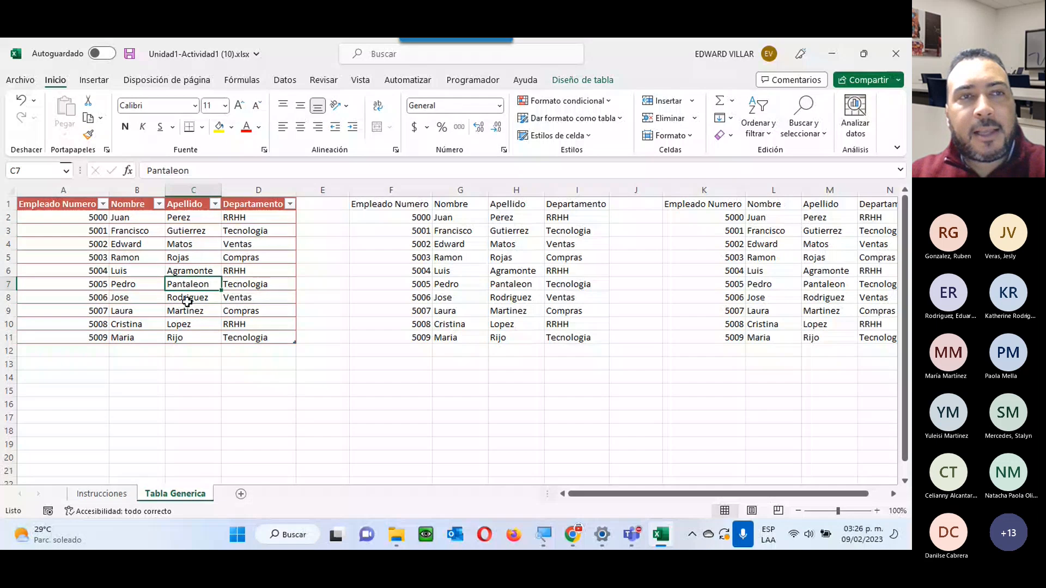
{"action": "left_click", "coordinate": [103, 80]}
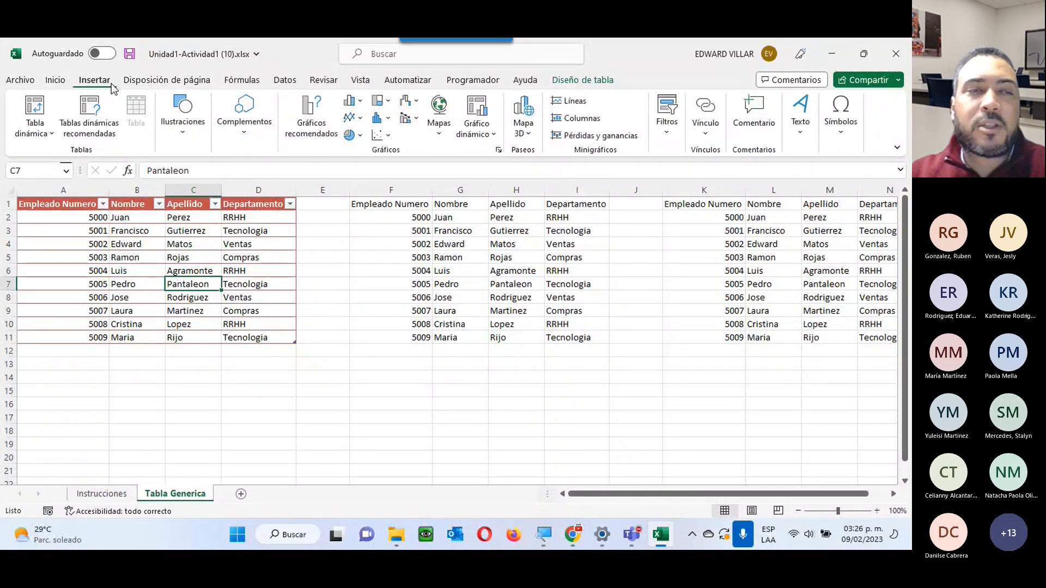
{"action": "left_click", "coordinate": [55, 81]}
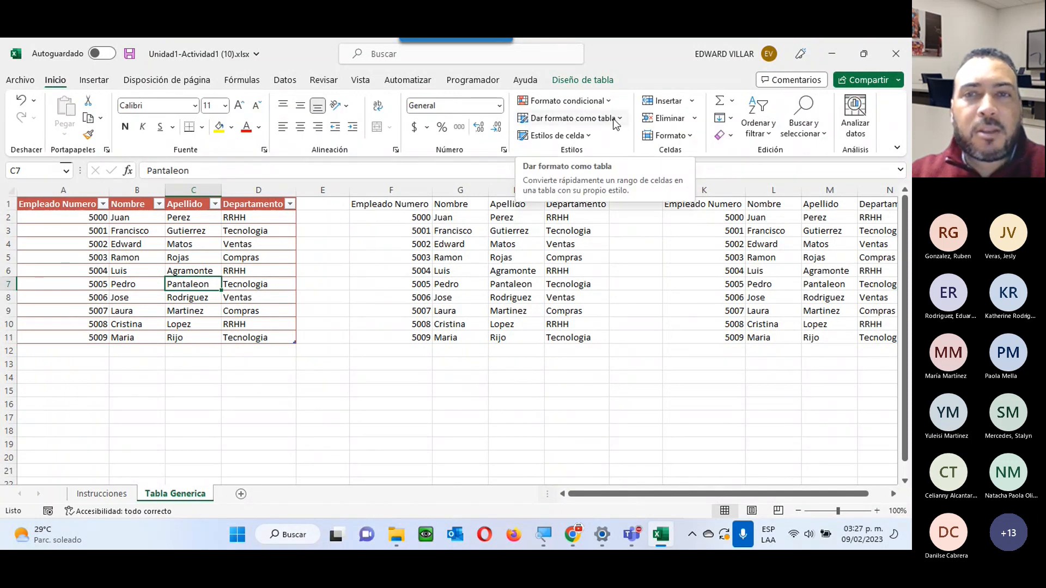
{"action": "left_click", "coordinate": [85, 83]}
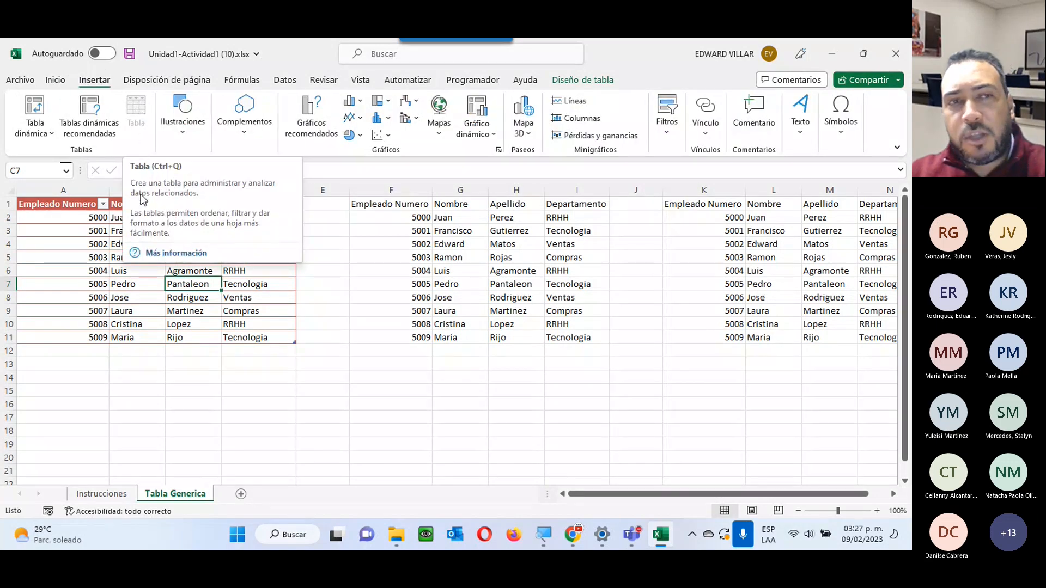
Point out the first table's range A1:D11, and compare the available table tools with a cell inside and outside it selected.
{"action": "left_click", "coordinate": [84, 278]}
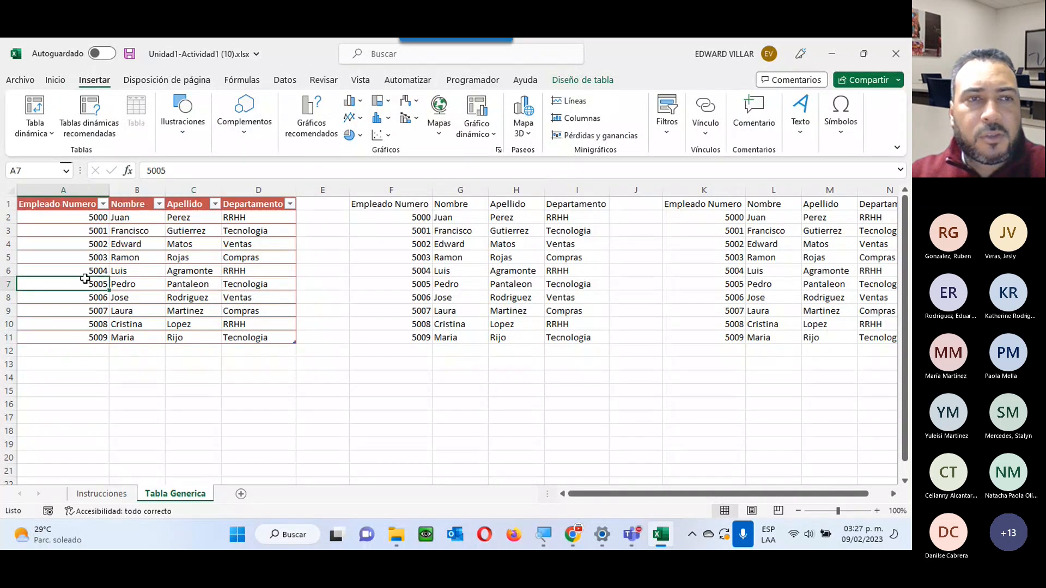
{"action": "left_click", "coordinate": [80, 232]}
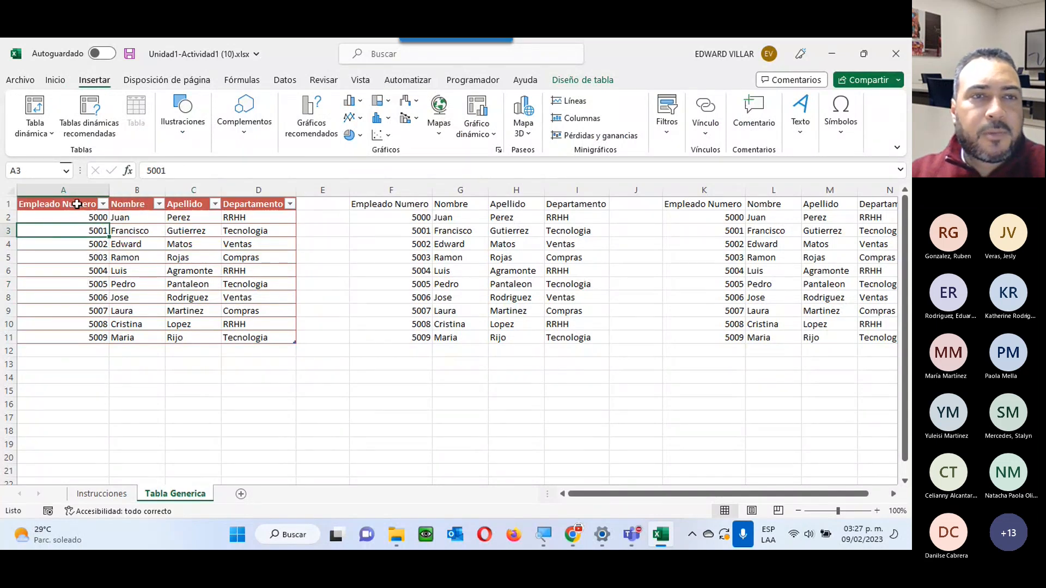
{"action": "left_click_drag", "start_coordinate": [76, 204], "coordinate": [279, 338]}
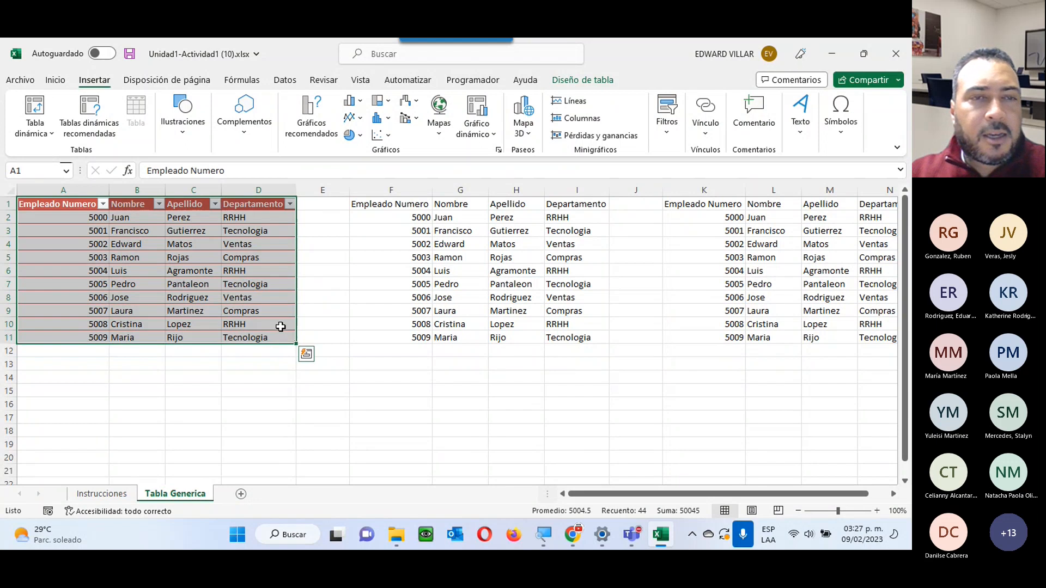
{"action": "left_click", "coordinate": [180, 257]}
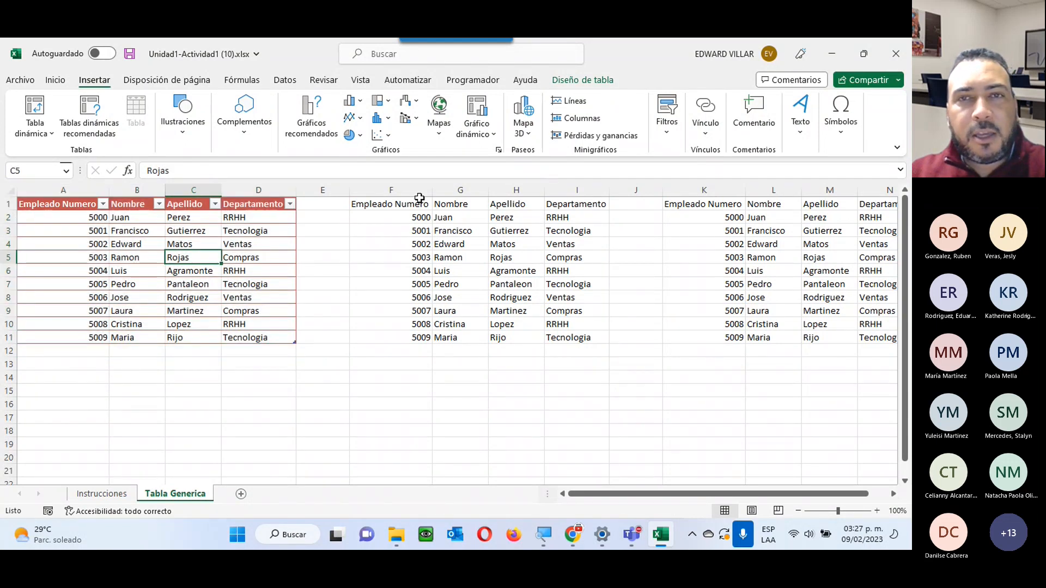
{"action": "left_click", "coordinate": [460, 220]}
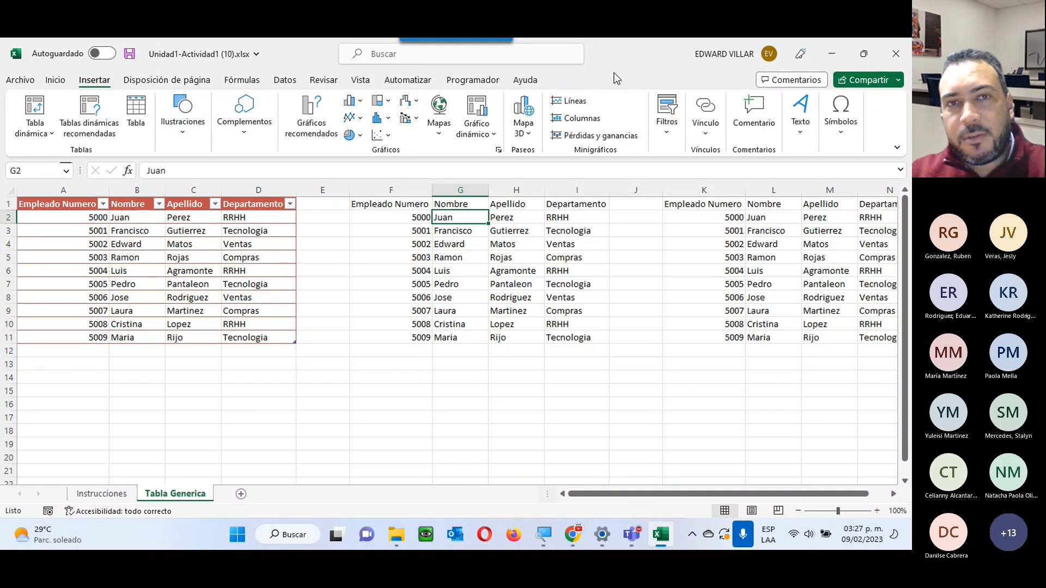
{"action": "left_click", "coordinate": [135, 256]}
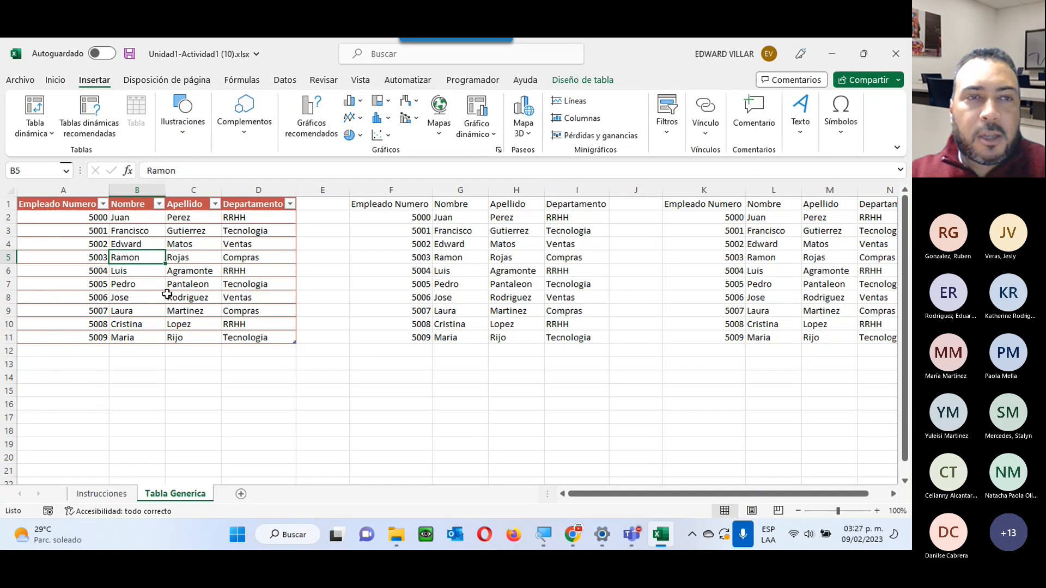
Look over the shape gallery and PivotChart options, and display the first table's design options.
{"action": "left_click", "coordinate": [183, 142]}
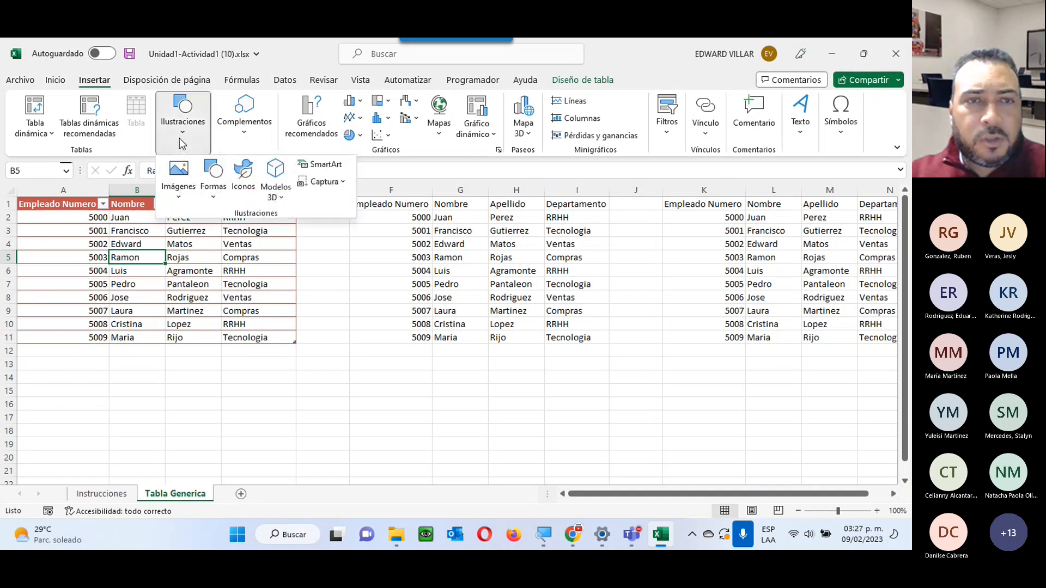
{"action": "left_click", "coordinate": [221, 194]}
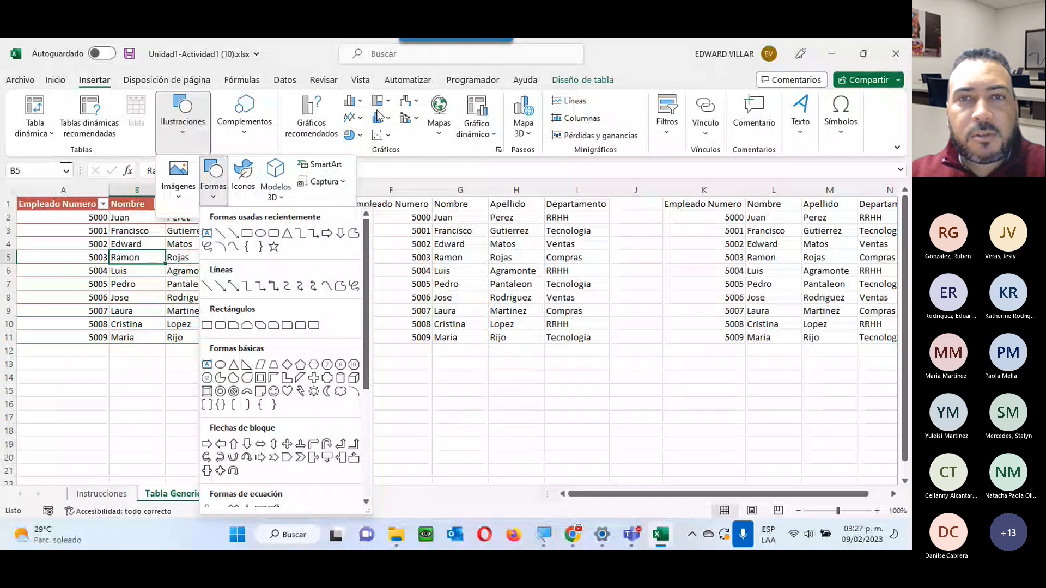
{"action": "left_click", "coordinate": [477, 130]}
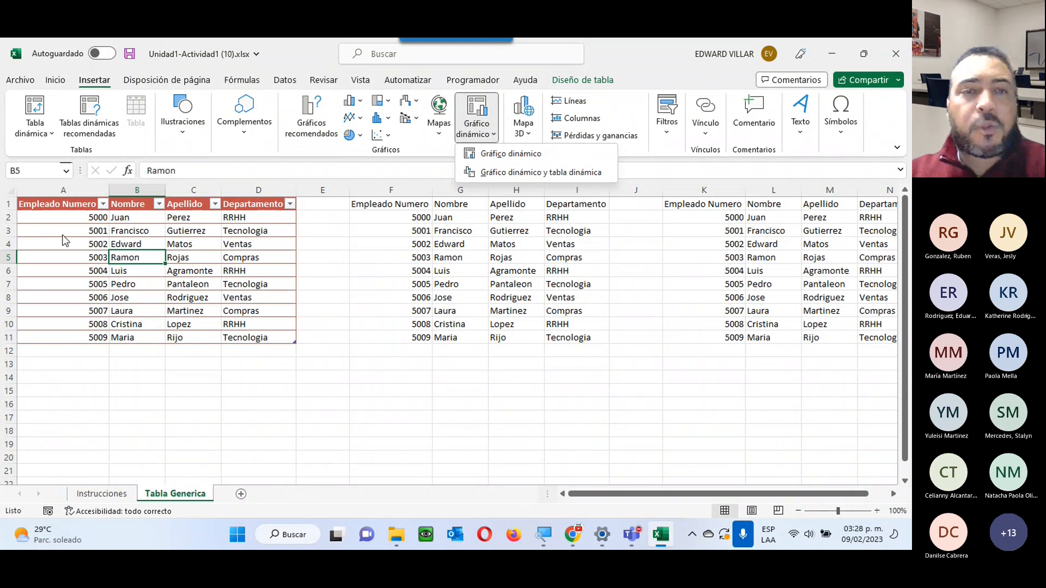
{"action": "left_click", "coordinate": [576, 81]}
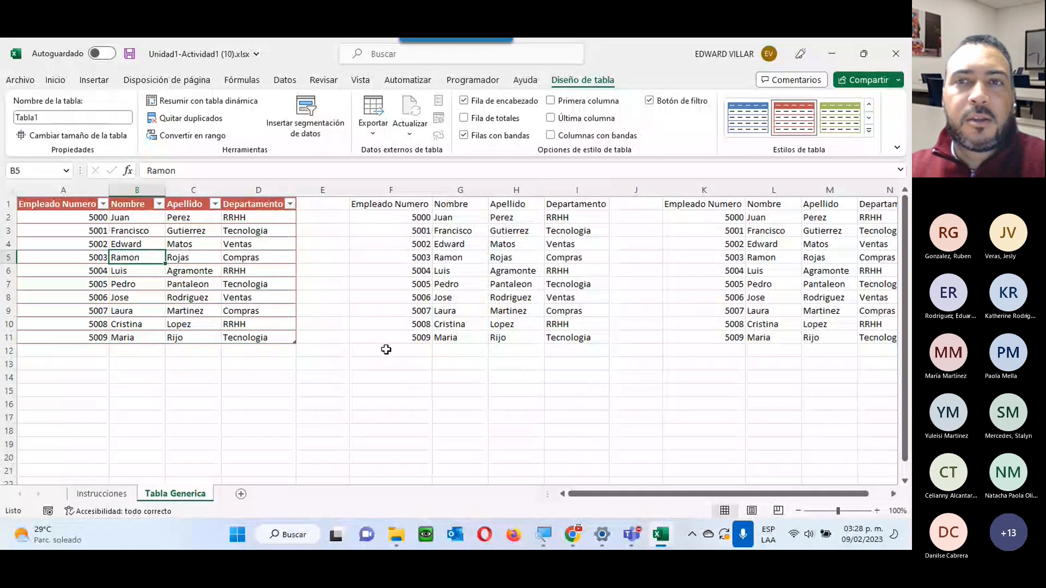
Check instruction 3 on the Instrucciones sheet, and format the second data group F1:I11 on Tabla Generica as a table in a dark blue style.
{"action": "left_click", "coordinate": [102, 493]}
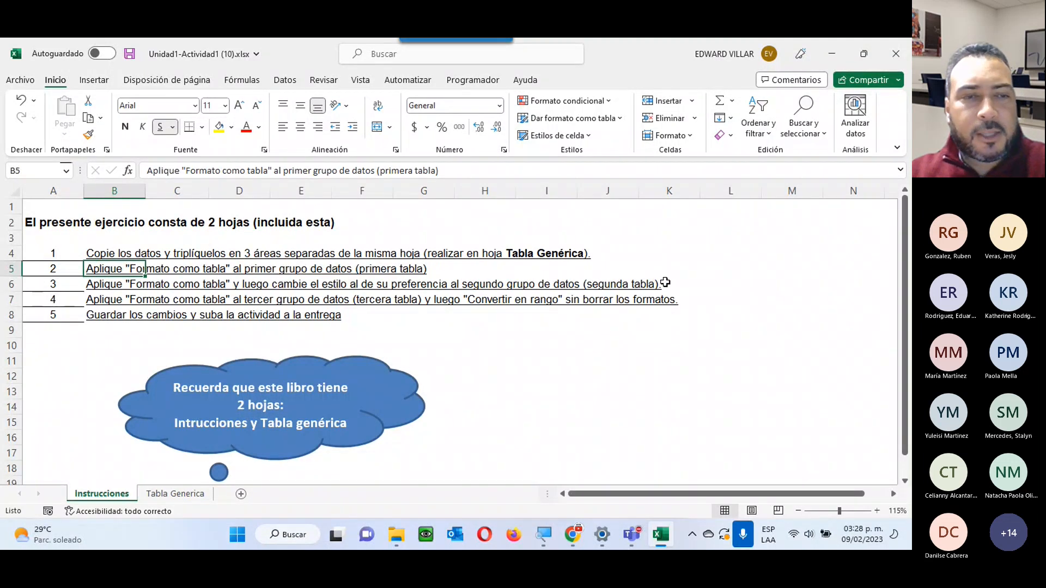
{"action": "left_click", "coordinate": [175, 493]}
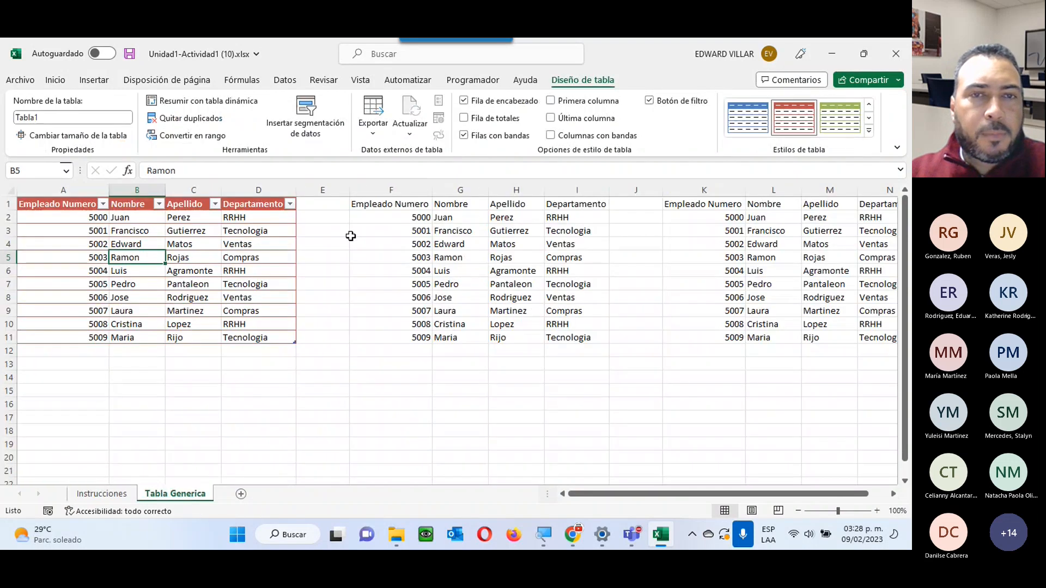
{"action": "left_click_drag", "start_coordinate": [351, 204], "coordinate": [570, 339]}
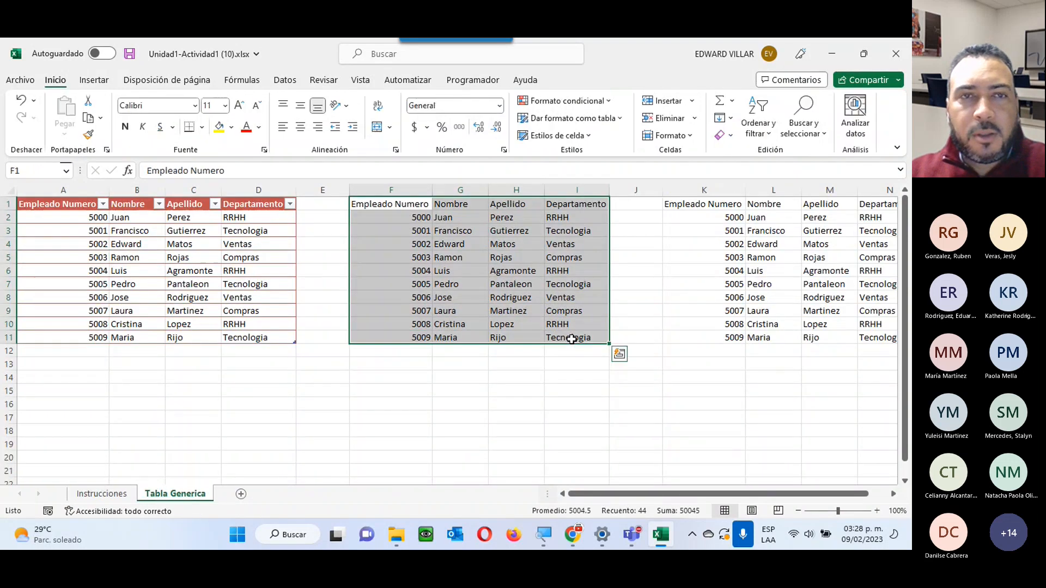
{"action": "left_click", "coordinate": [582, 120]}
{"action": "left_click", "coordinate": [587, 458]}
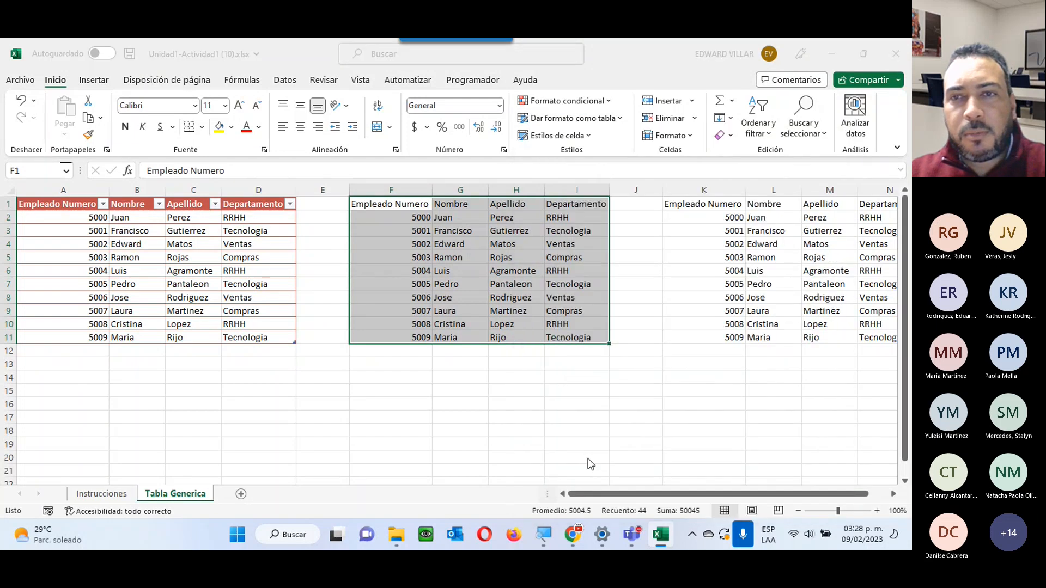
{"action": "left_click", "coordinate": [690, 243]}
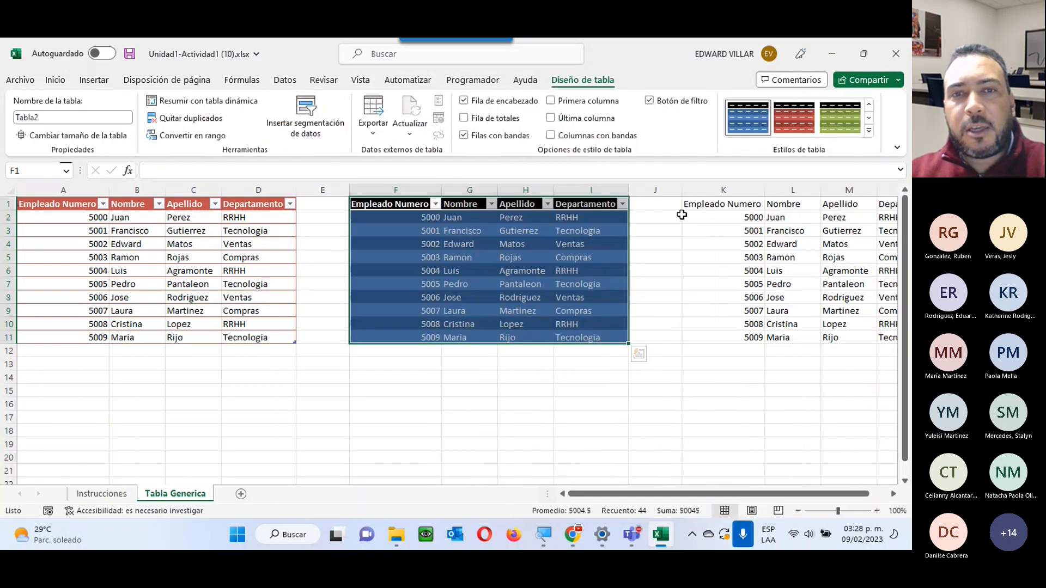
{"action": "left_click", "coordinate": [455, 257]}
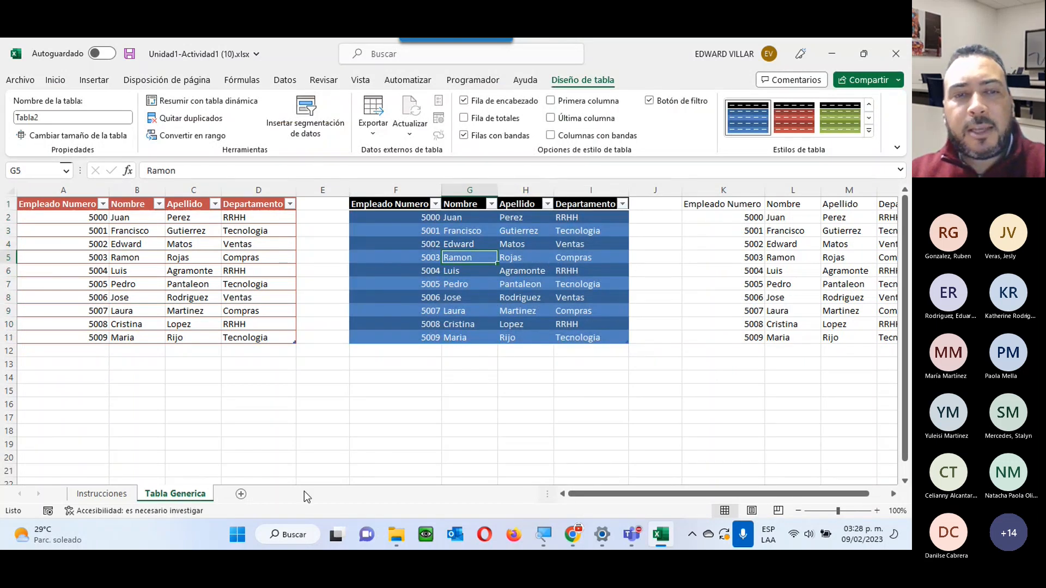
Review the Instrucciones sheet again, and change the second table's style on Tabla Generica to the dark orange one.
{"action": "left_click", "coordinate": [108, 494]}
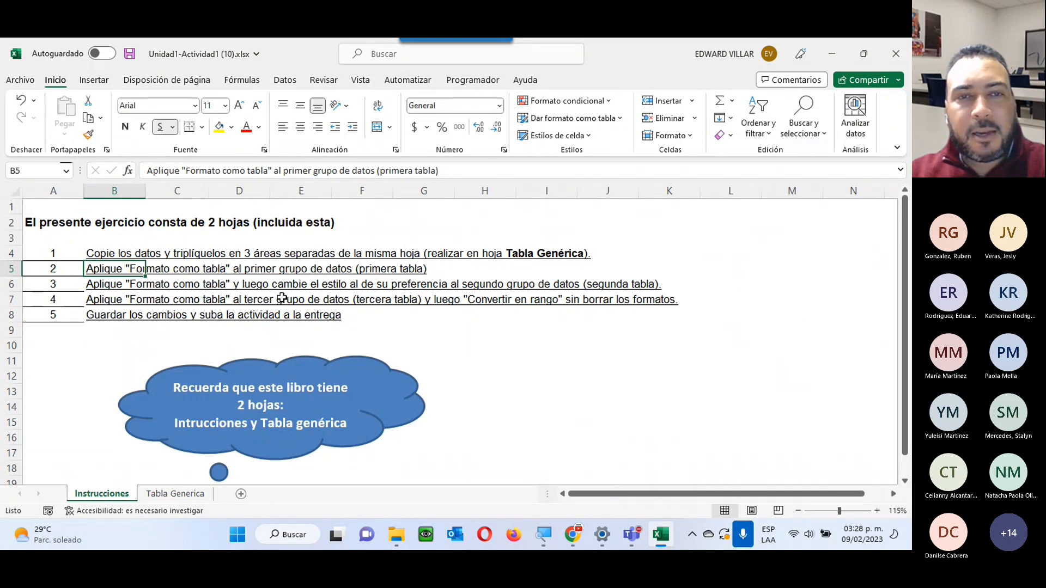
{"action": "left_click", "coordinate": [175, 494]}
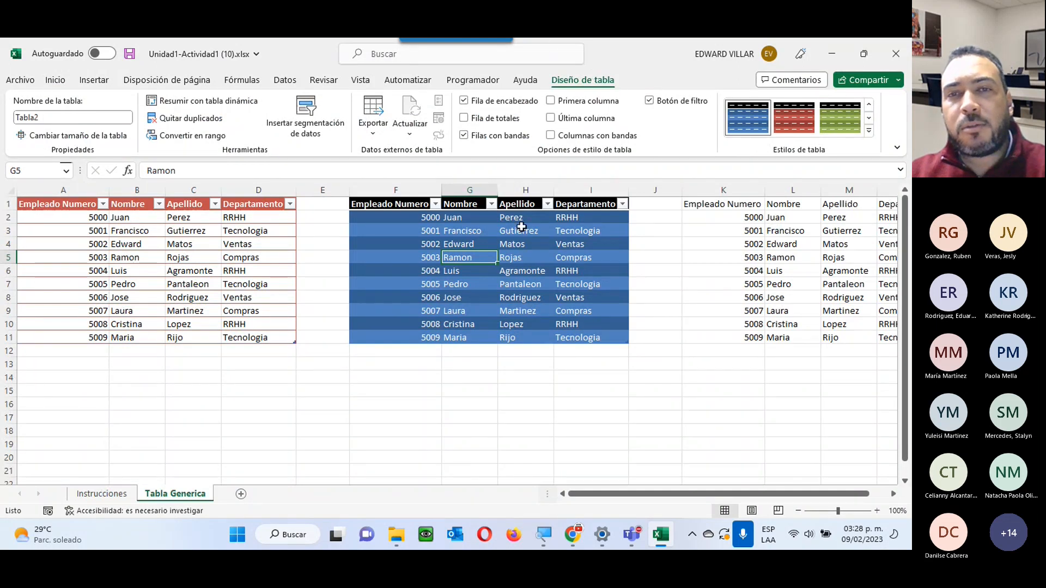
{"action": "left_click", "coordinate": [482, 245]}
{"action": "left_click", "coordinate": [524, 242]}
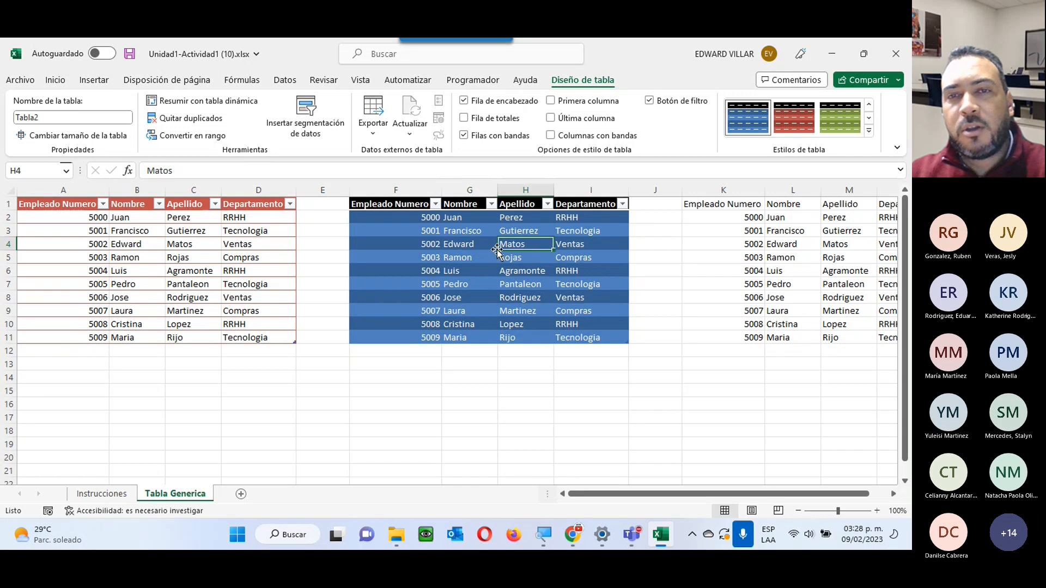
{"action": "left_click", "coordinate": [493, 253]}
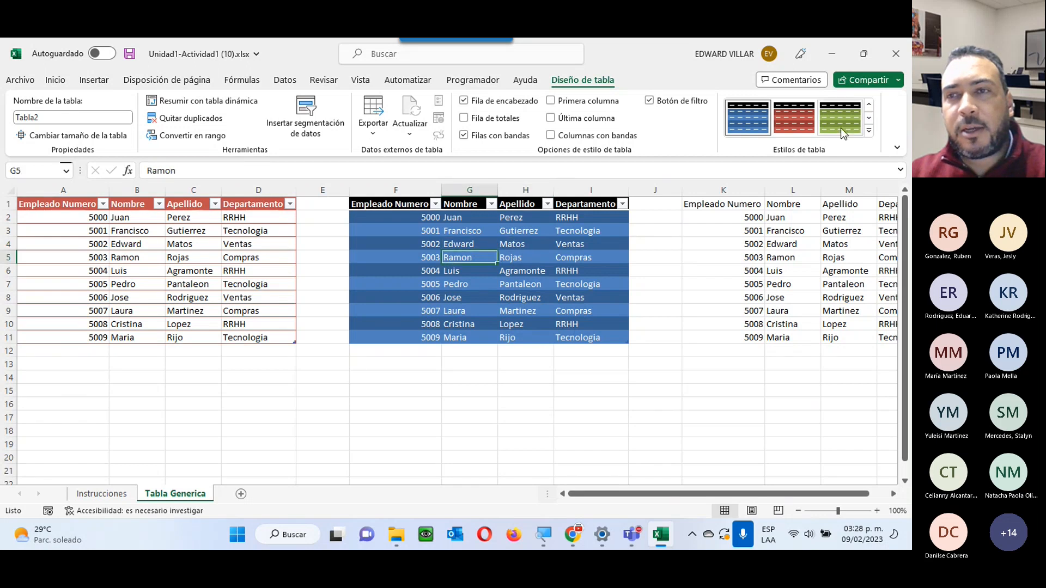
{"action": "left_click", "coordinate": [868, 133]}
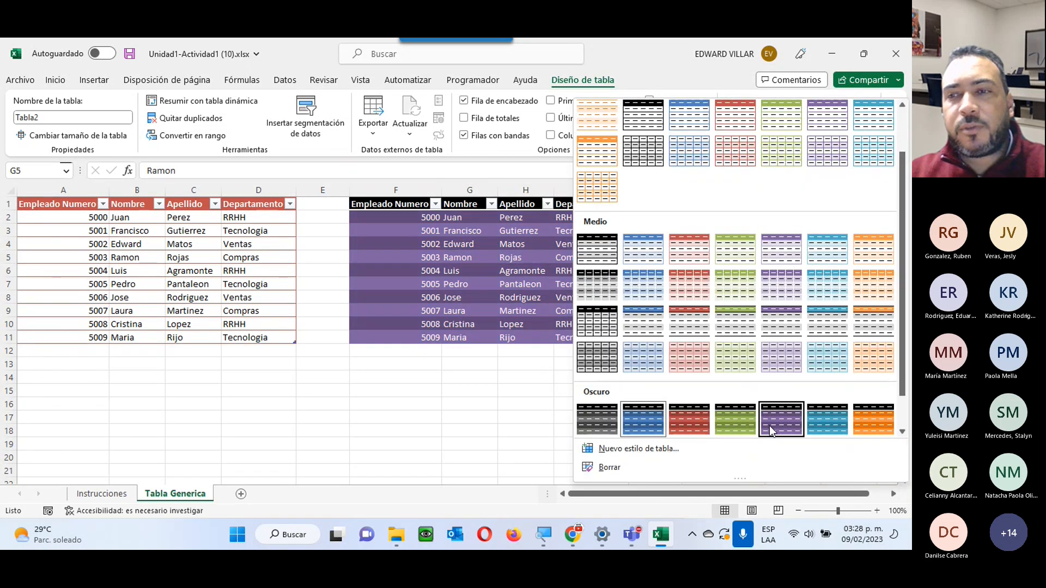
{"action": "left_click", "coordinate": [867, 417]}
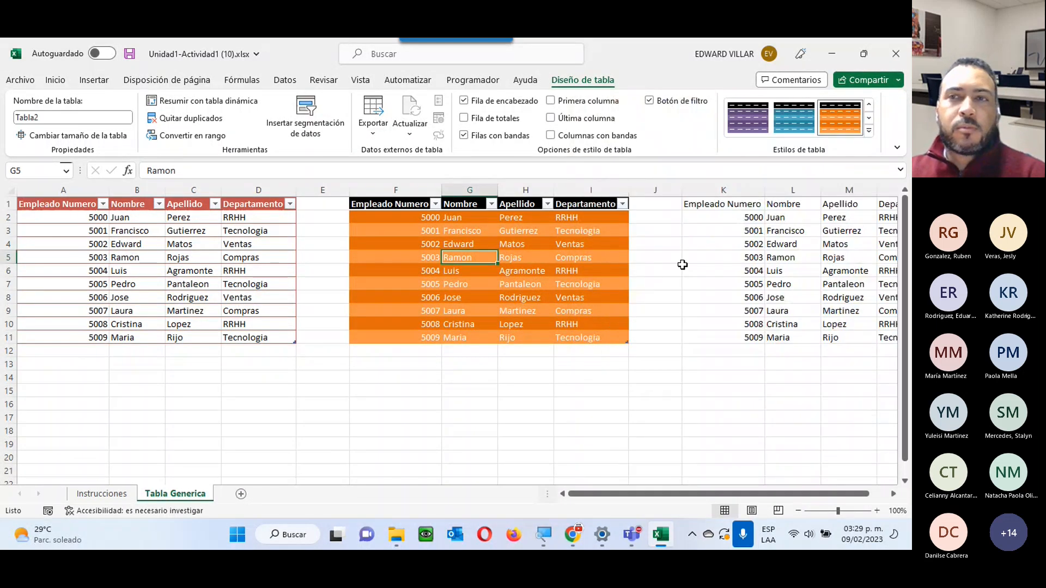
Apply the dark purple style to the second table, toggle its header row off and on, and add a total row.
{"action": "left_click", "coordinate": [736, 122]}
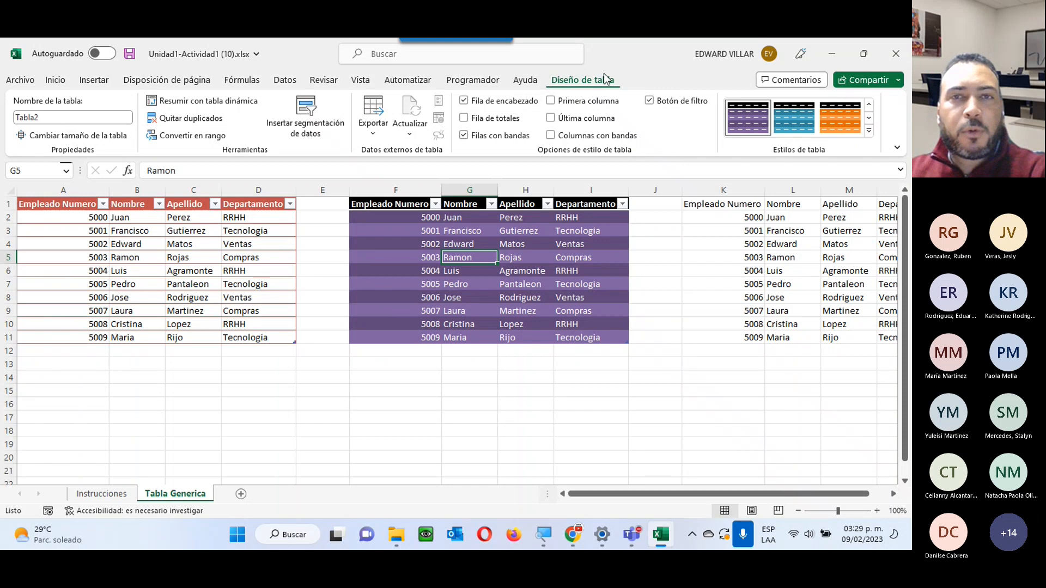
{"action": "left_click", "coordinate": [464, 101]}
{"action": "left_click", "coordinate": [464, 101]}
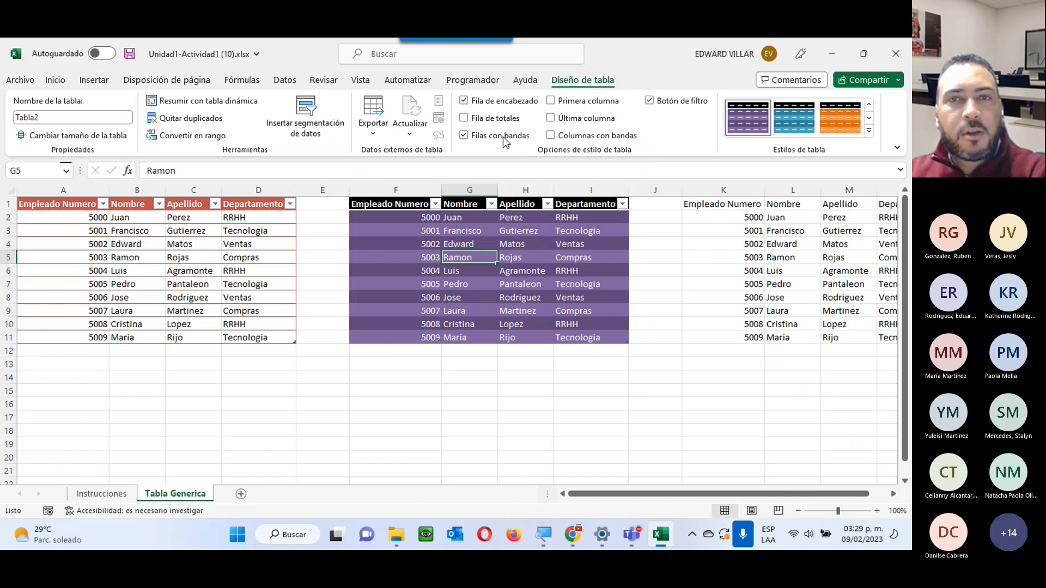
{"action": "left_click", "coordinate": [484, 120]}
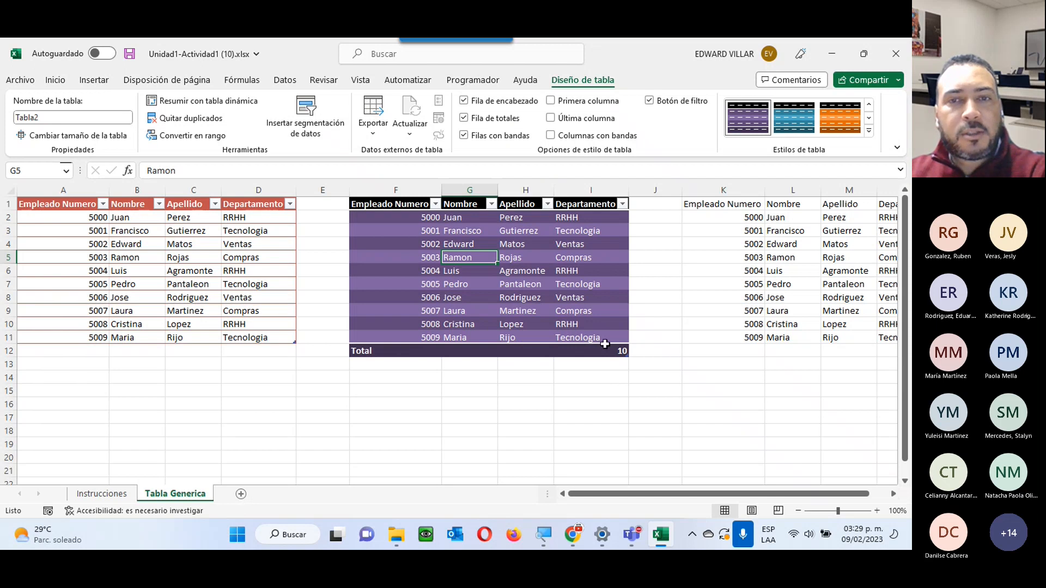
Examine the Departamento total's formula and function choices in the second table, including the additional functions dialog, without changing the total.
{"action": "left_click", "coordinate": [451, 348]}
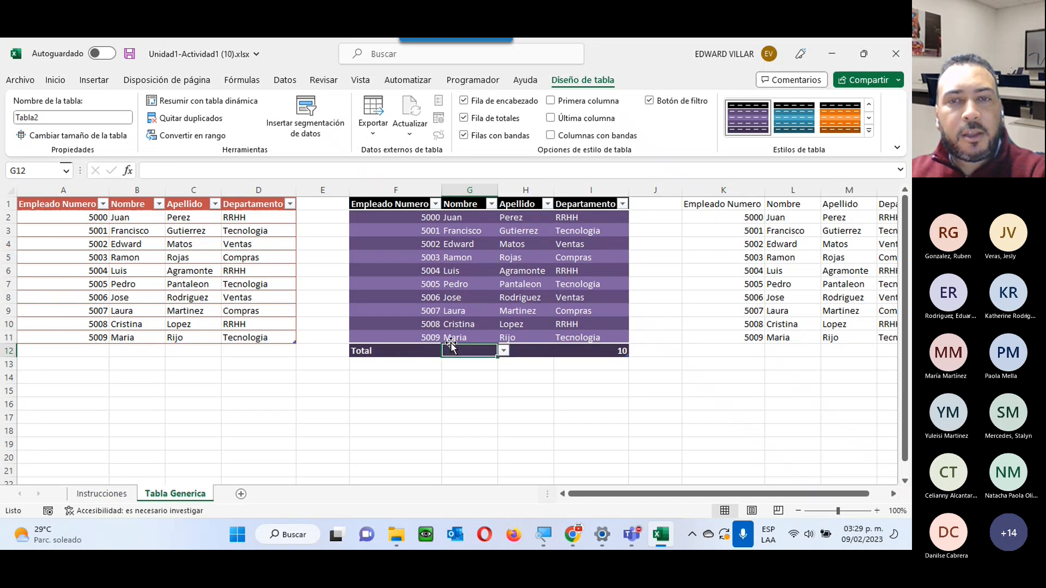
{"action": "left_click", "coordinate": [610, 349]}
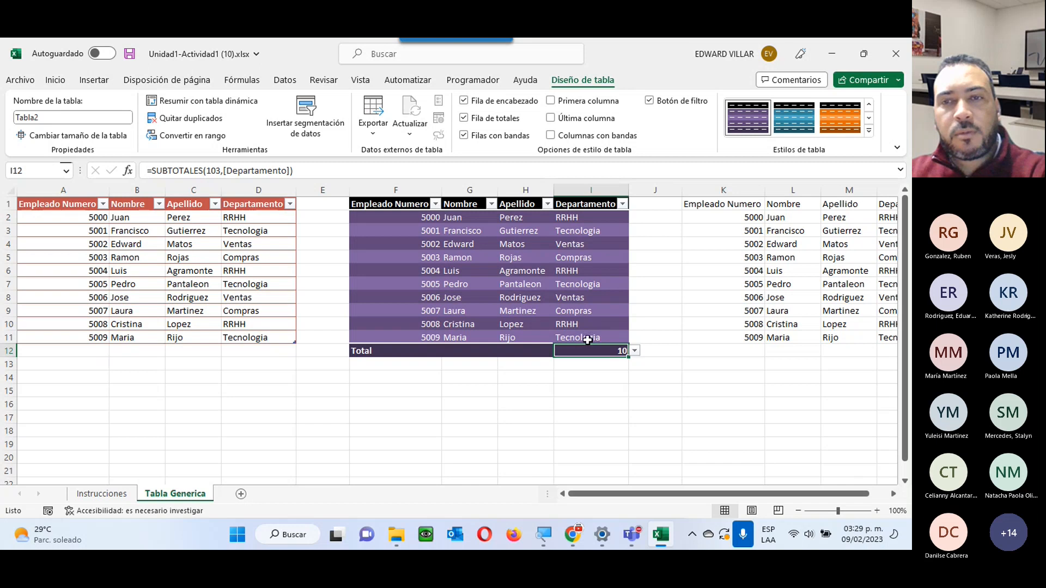
{"action": "left_click", "coordinate": [635, 351]}
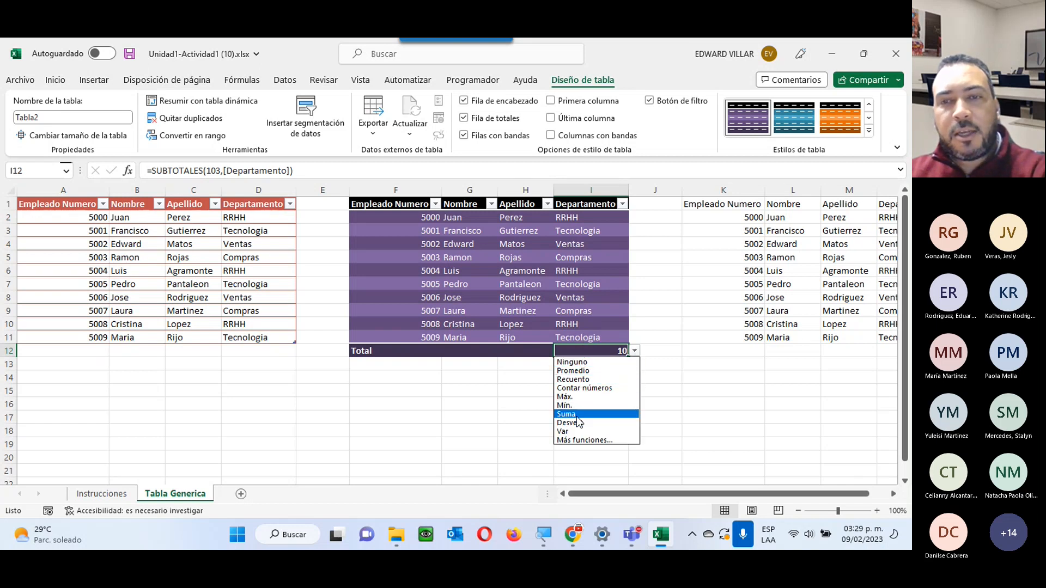
{"action": "left_click", "coordinate": [578, 440]}
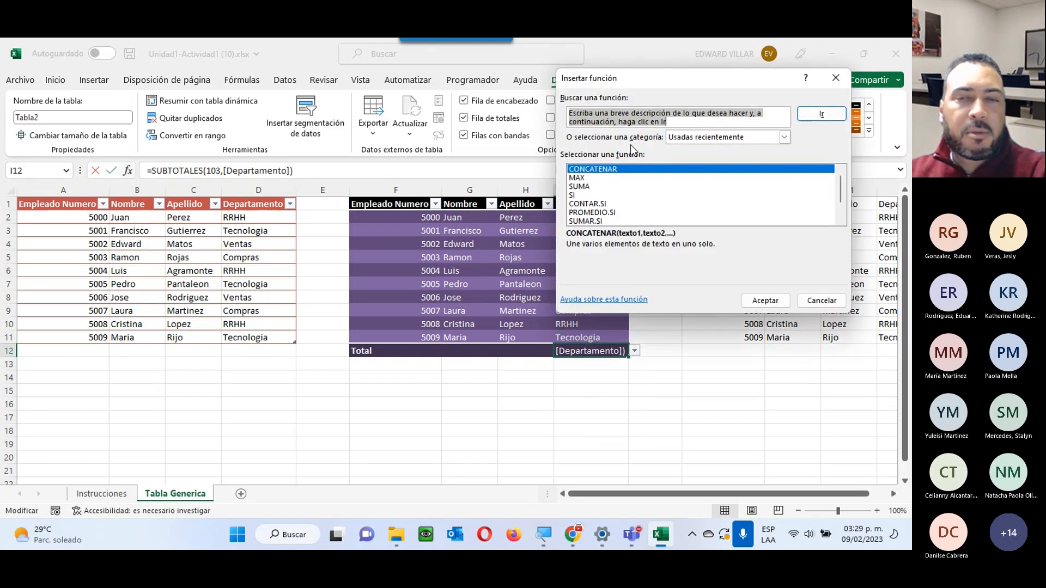
{"action": "left_click", "coordinate": [817, 301]}
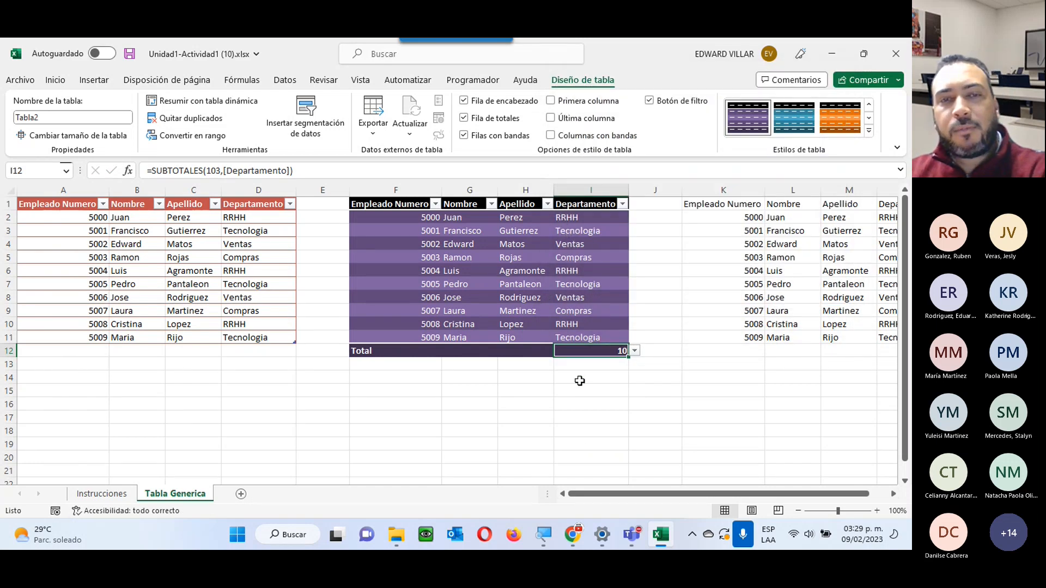
Compare the total-row function choices for the Departamento, Apellido and Nombre columns of the second table.
{"action": "left_click", "coordinate": [636, 352]}
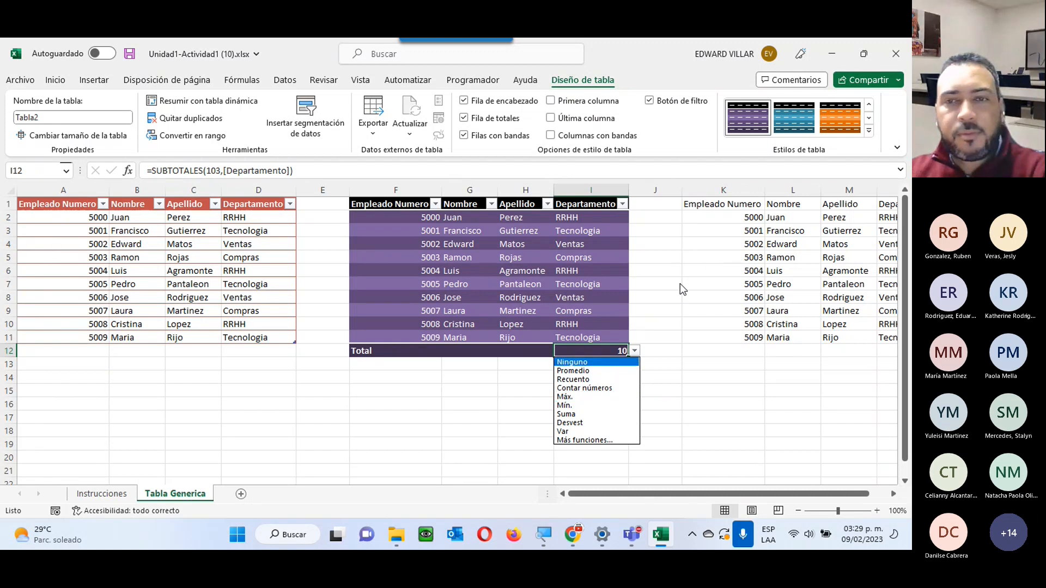
{"action": "left_click", "coordinate": [554, 357]}
{"action": "left_click", "coordinate": [552, 353]}
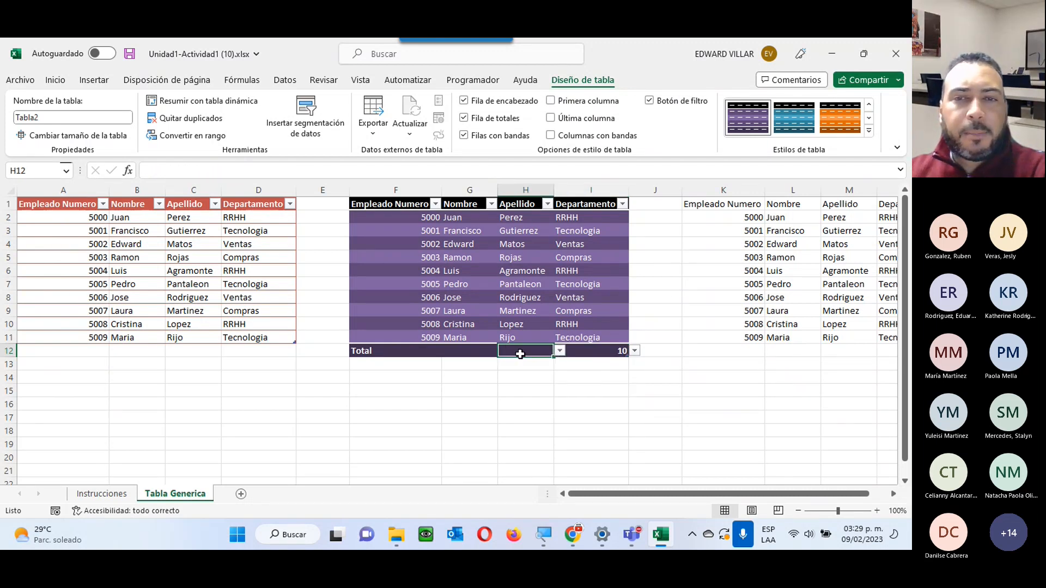
{"action": "left_click", "coordinate": [559, 352]}
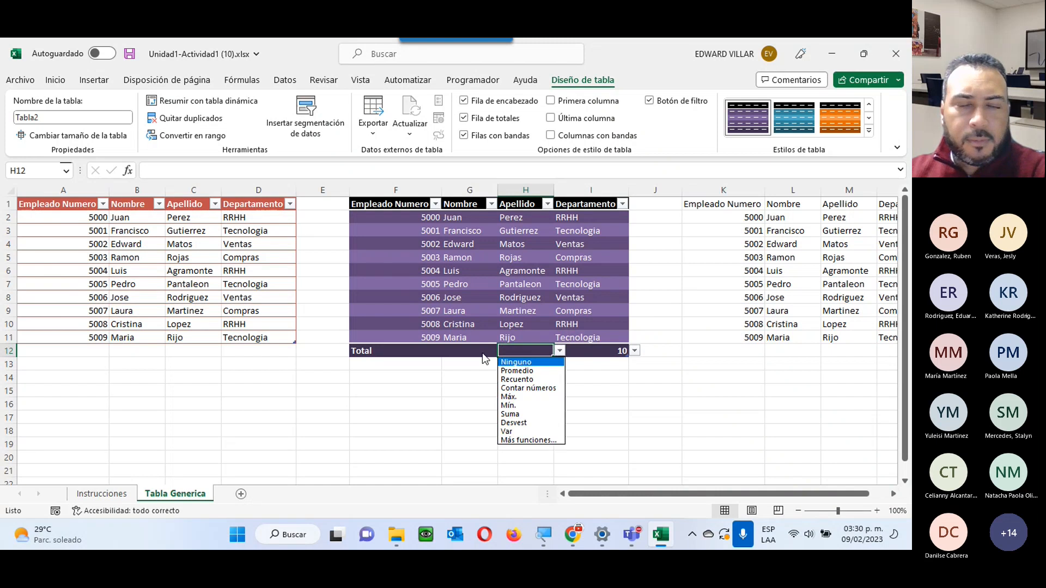
{"action": "left_click", "coordinate": [458, 346]}
{"action": "left_click", "coordinate": [464, 347]}
{"action": "left_click", "coordinate": [504, 350]}
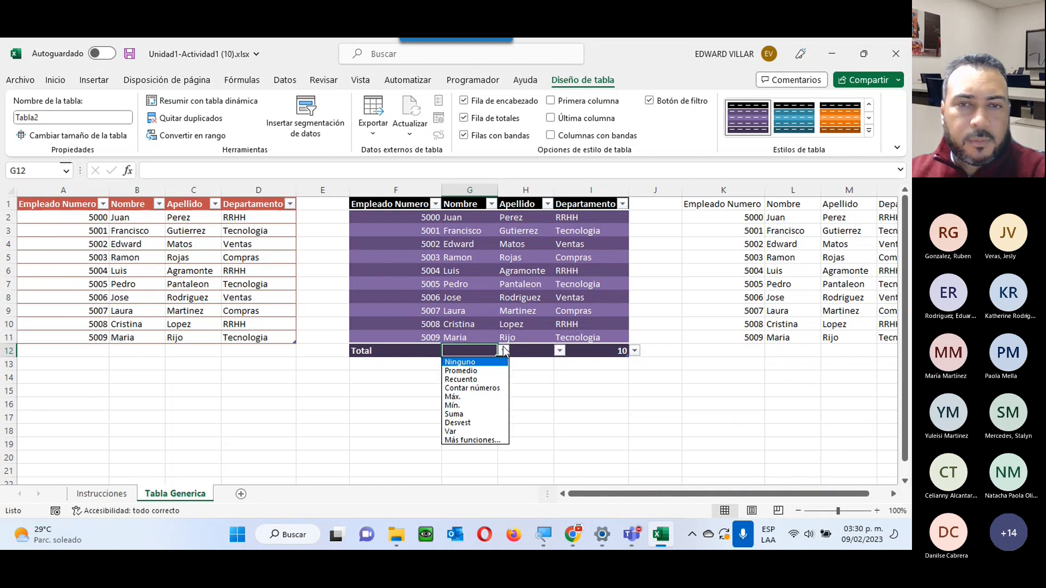
{"action": "left_click", "coordinate": [576, 385]}
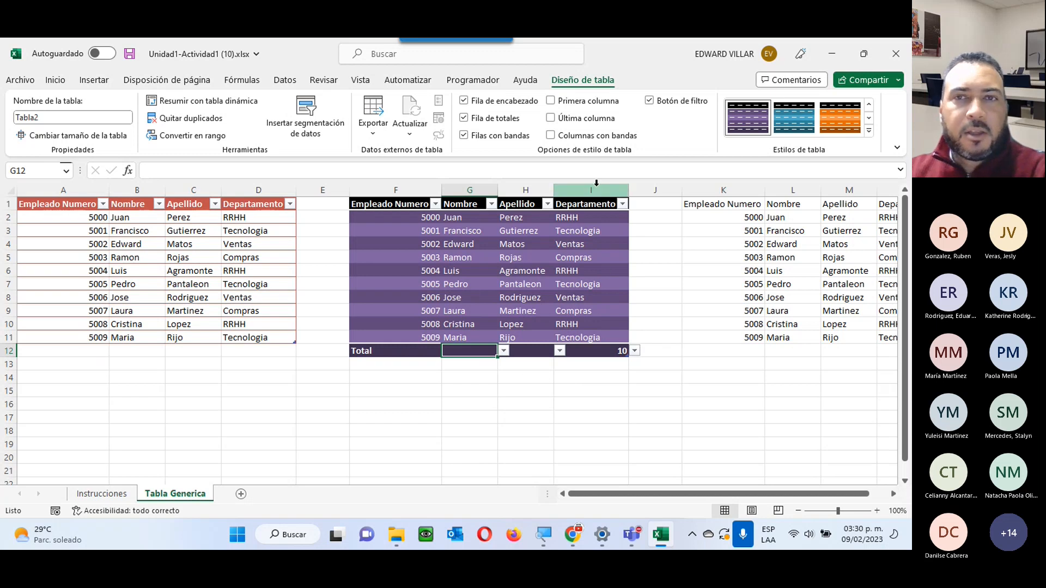
Try the first-column and last-column emphasis on the second table, turning each one back off.
{"action": "left_click", "coordinate": [552, 102]}
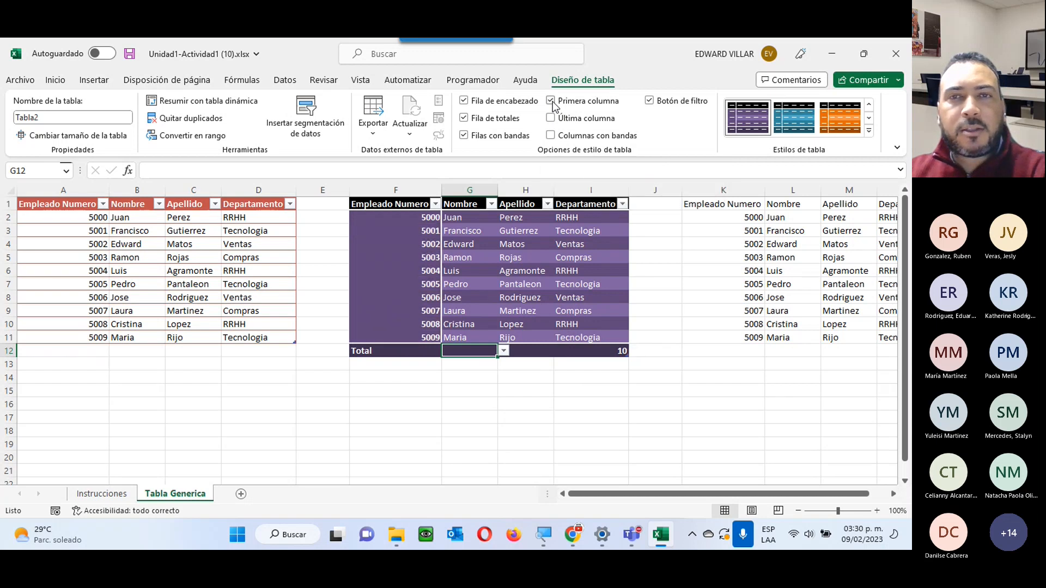
{"action": "left_click", "coordinate": [551, 101]}
{"action": "left_click", "coordinate": [551, 119]}
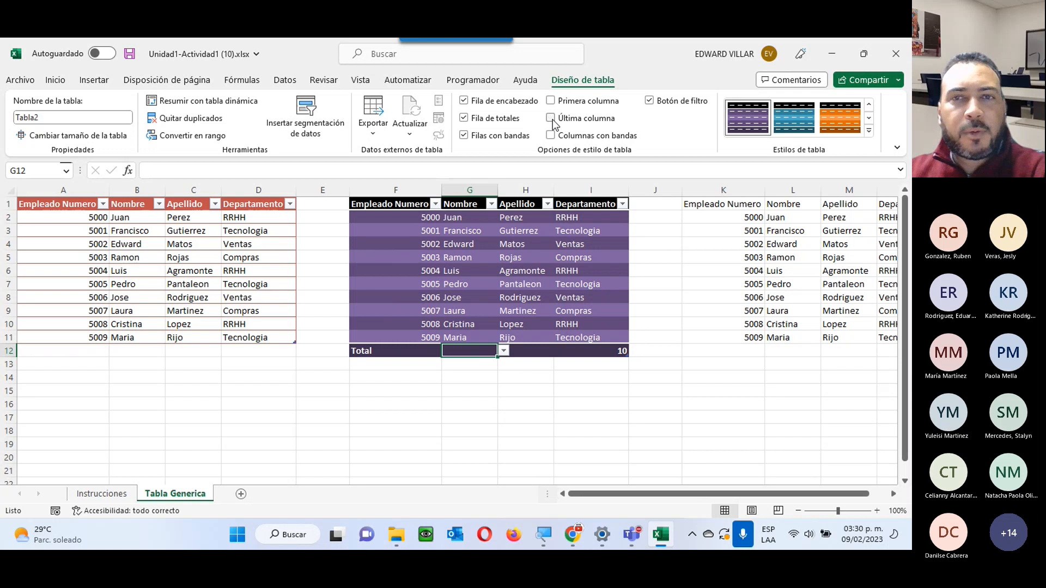
{"action": "left_click", "coordinate": [552, 118]}
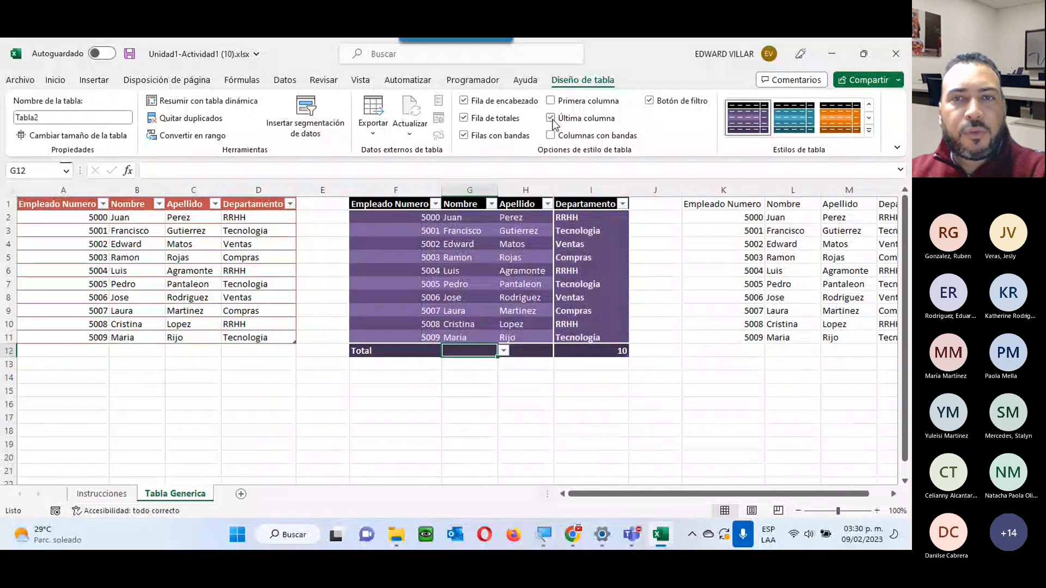
{"action": "left_click", "coordinate": [551, 119]}
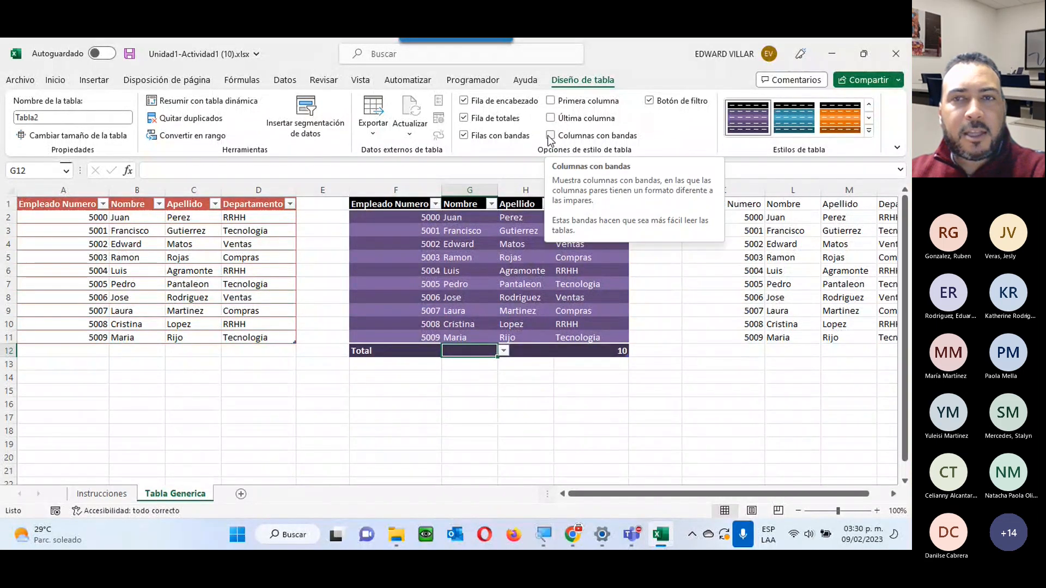
Try banded columns on the second table with and without banded rows, and restore banded rows only.
{"action": "left_click", "coordinate": [551, 137]}
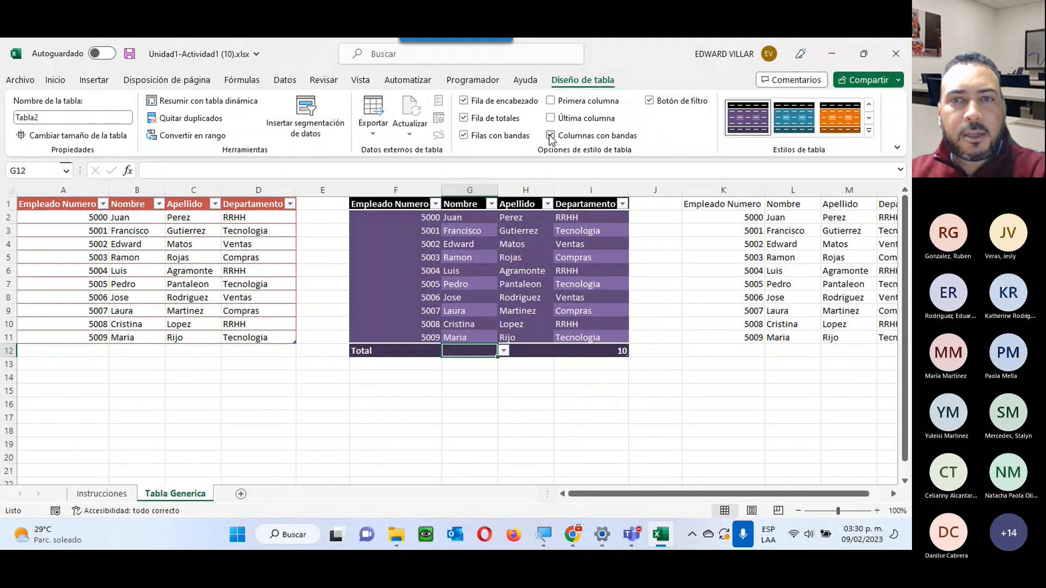
{"action": "left_click", "coordinate": [521, 137]}
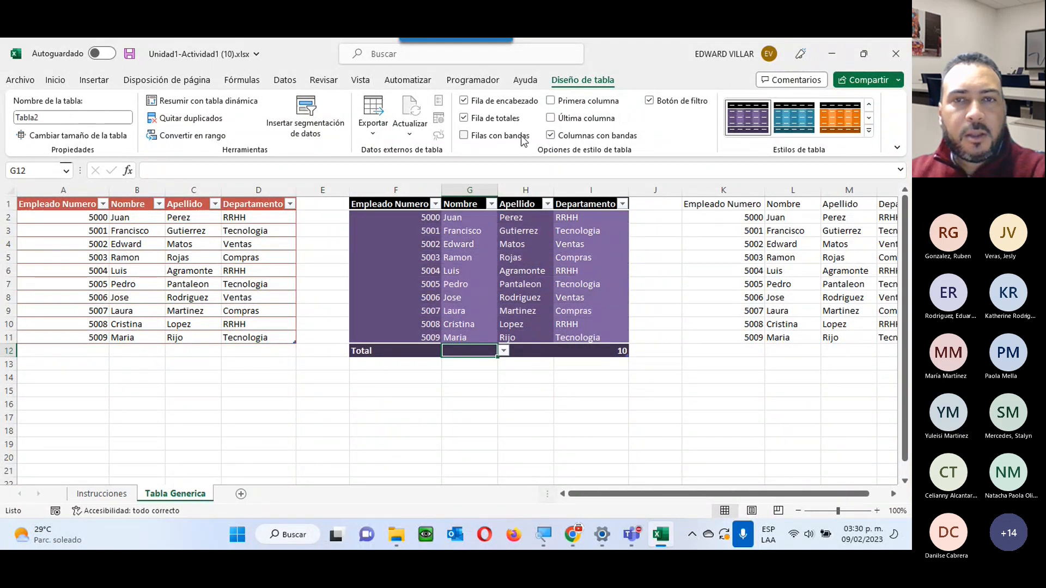
{"action": "left_click", "coordinate": [521, 137]}
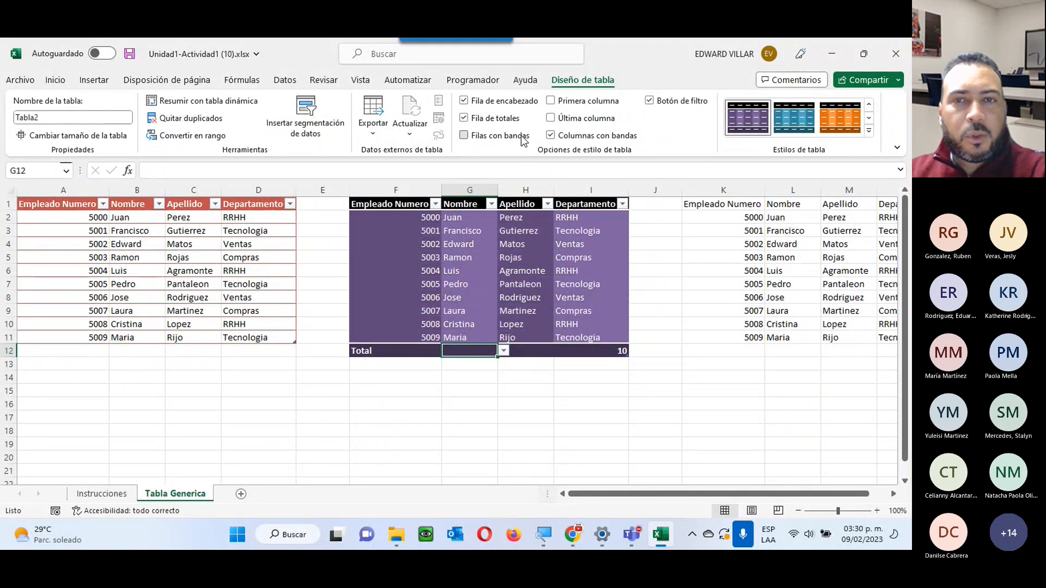
{"action": "left_click", "coordinate": [551, 136]}
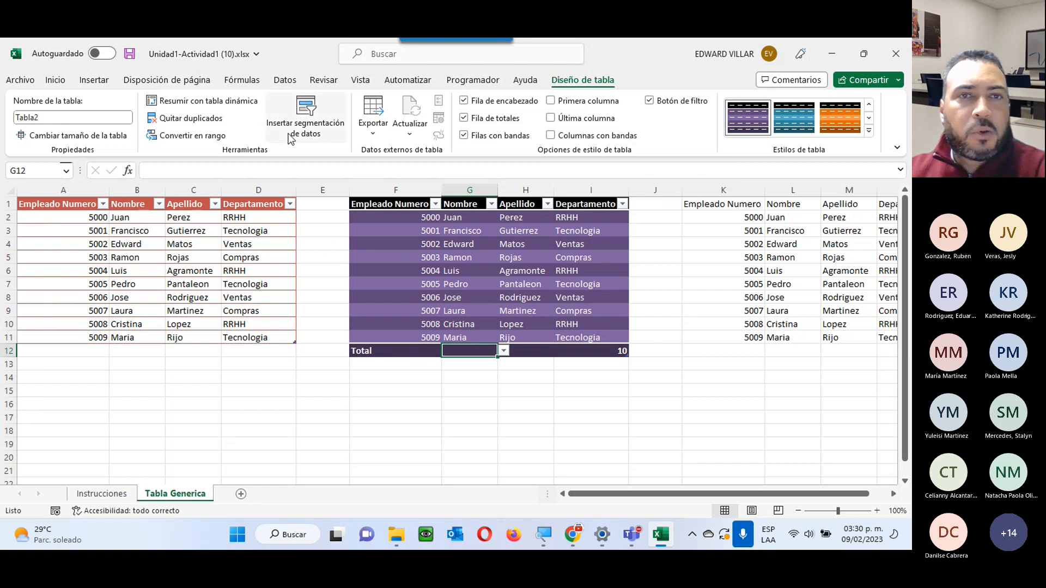
{"action": "left_click", "coordinate": [292, 109]}
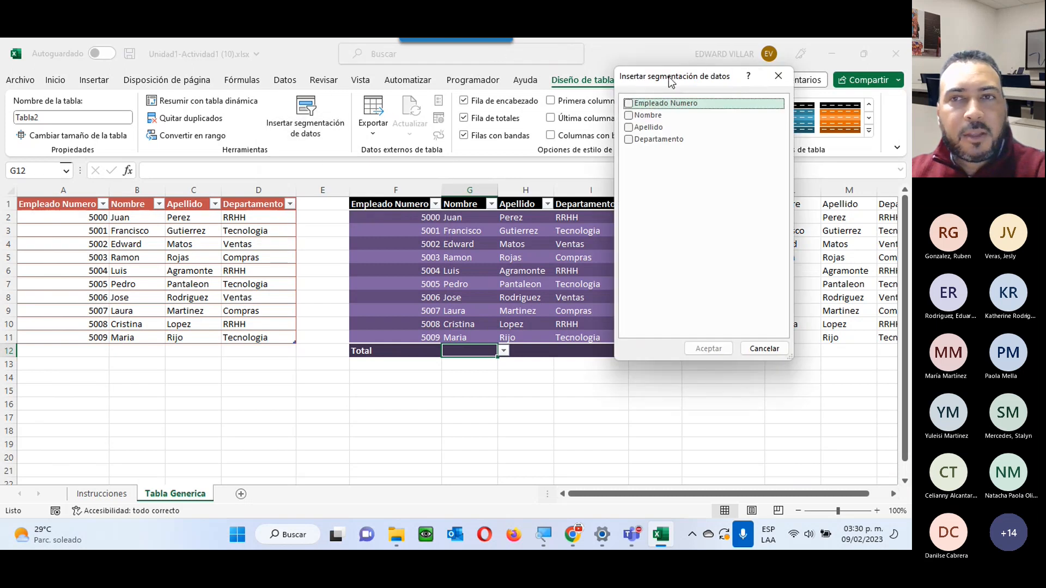
{"action": "left_click_drag", "start_coordinate": [671, 82], "coordinate": [141, 207]}
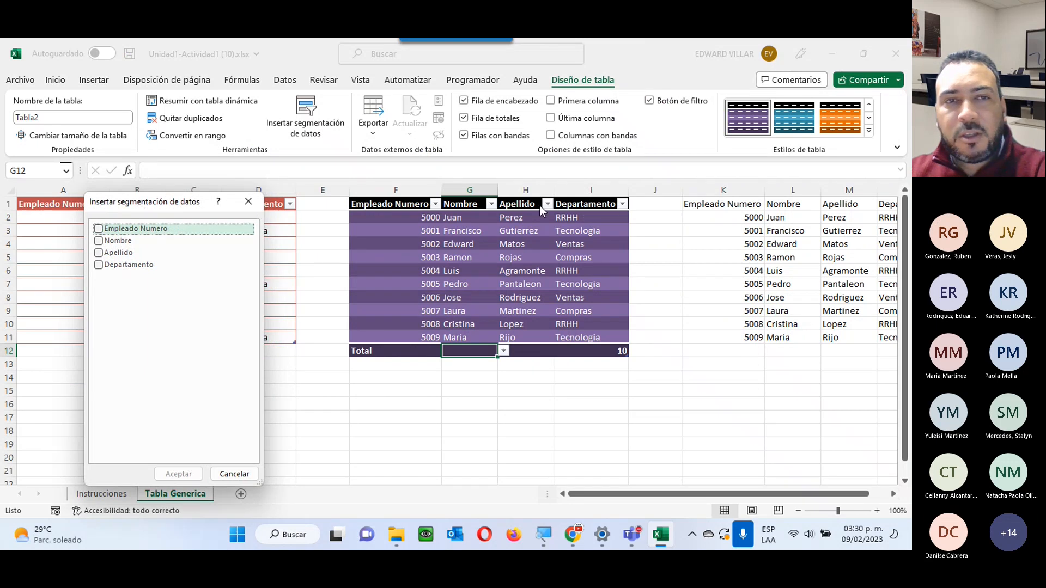
{"action": "left_click", "coordinate": [248, 201]}
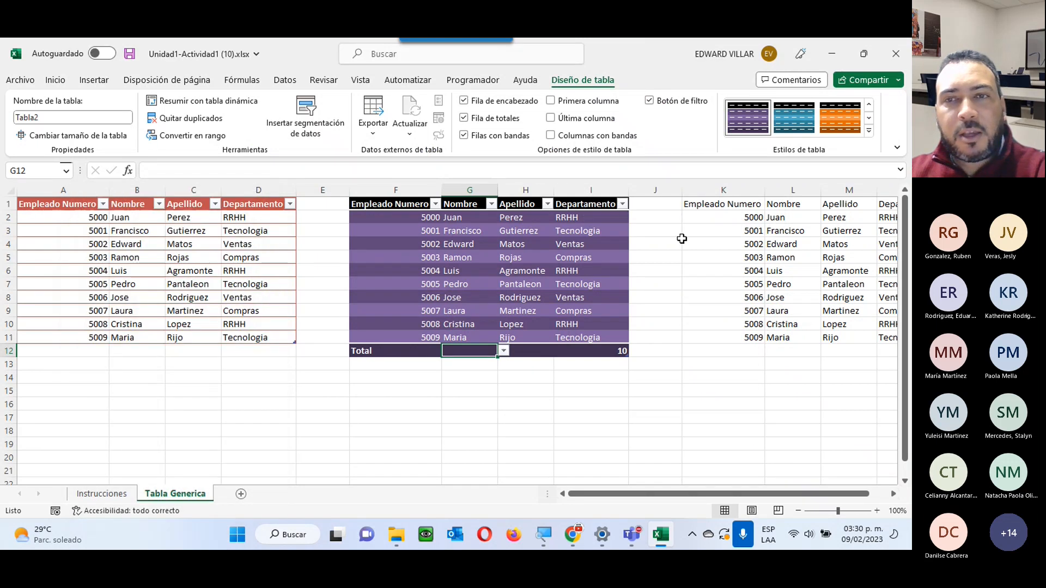
Filter the second table's Departamento column to show only Compras, clear the filter, and review the filter options again.
{"action": "left_click", "coordinate": [622, 204]}
{"action": "left_click", "coordinate": [489, 361]}
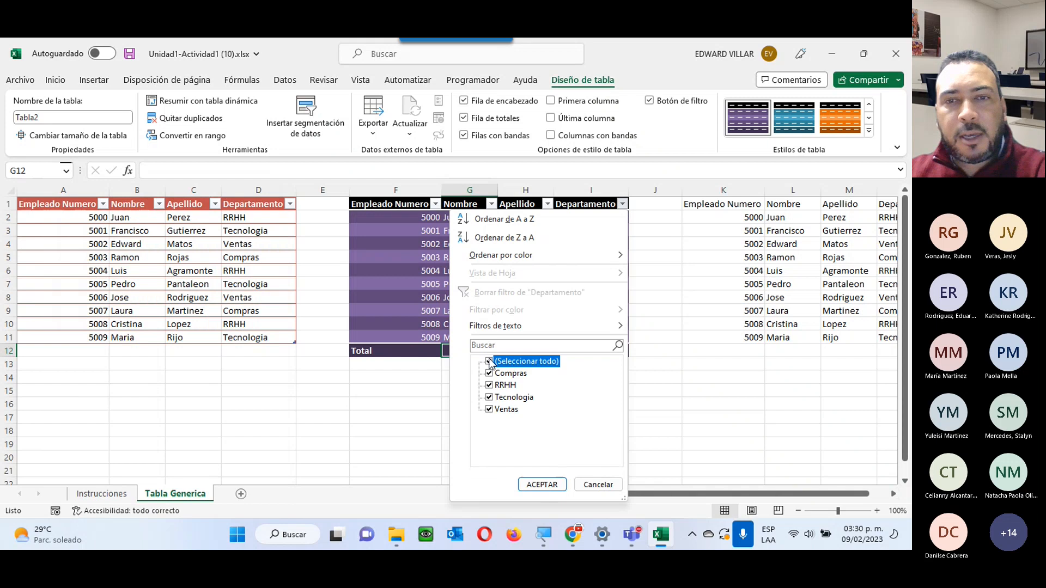
{"action": "left_click", "coordinate": [489, 375]}
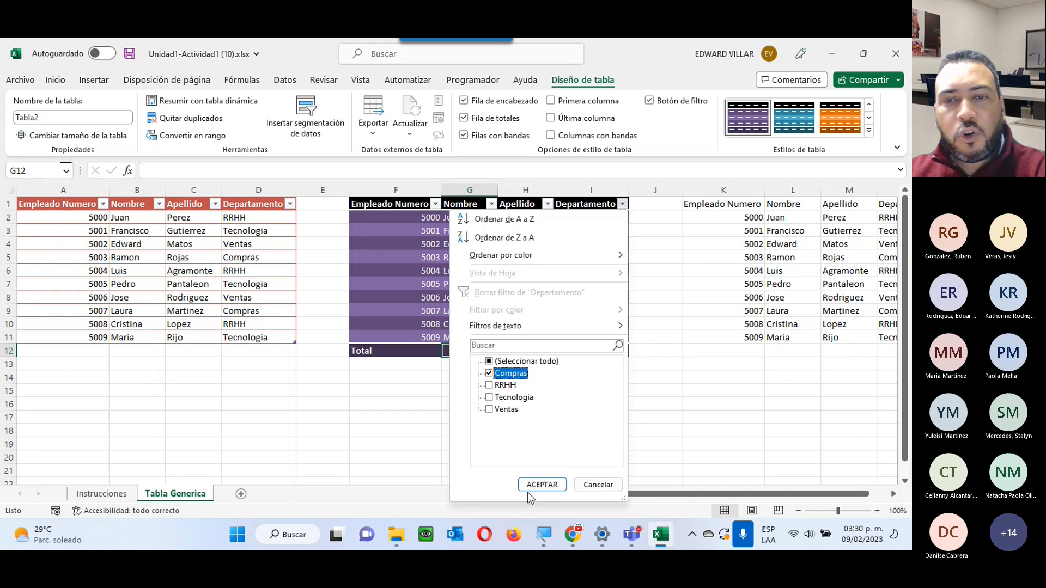
{"action": "left_click", "coordinate": [539, 484]}
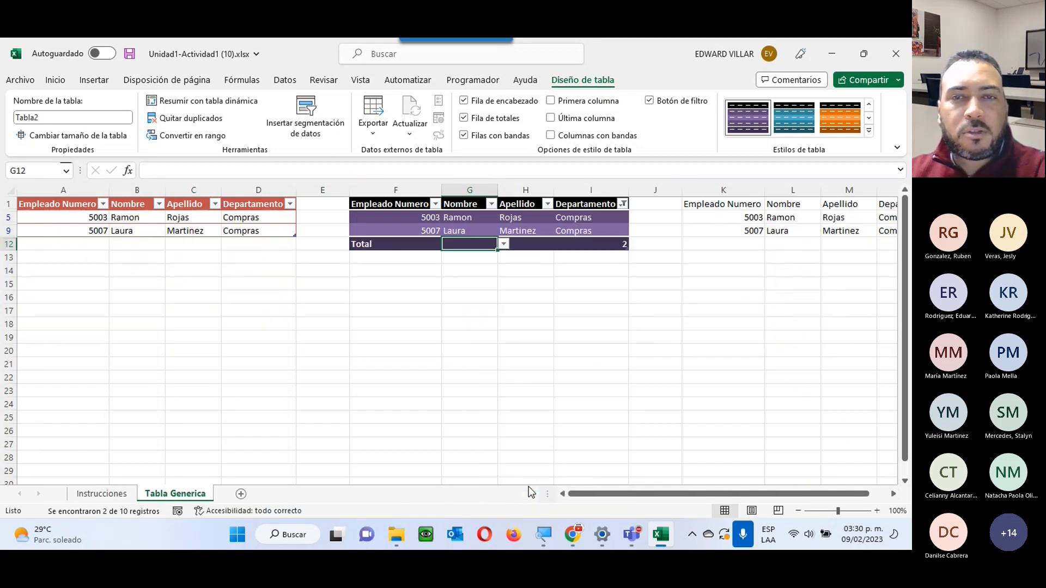
{"action": "left_click", "coordinate": [624, 205]}
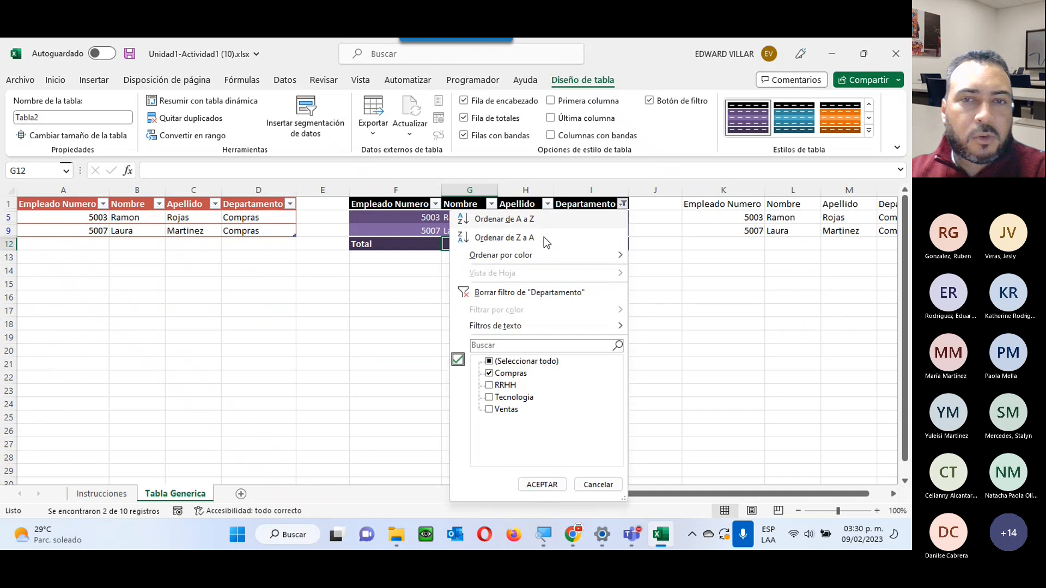
{"action": "left_click", "coordinate": [495, 294]}
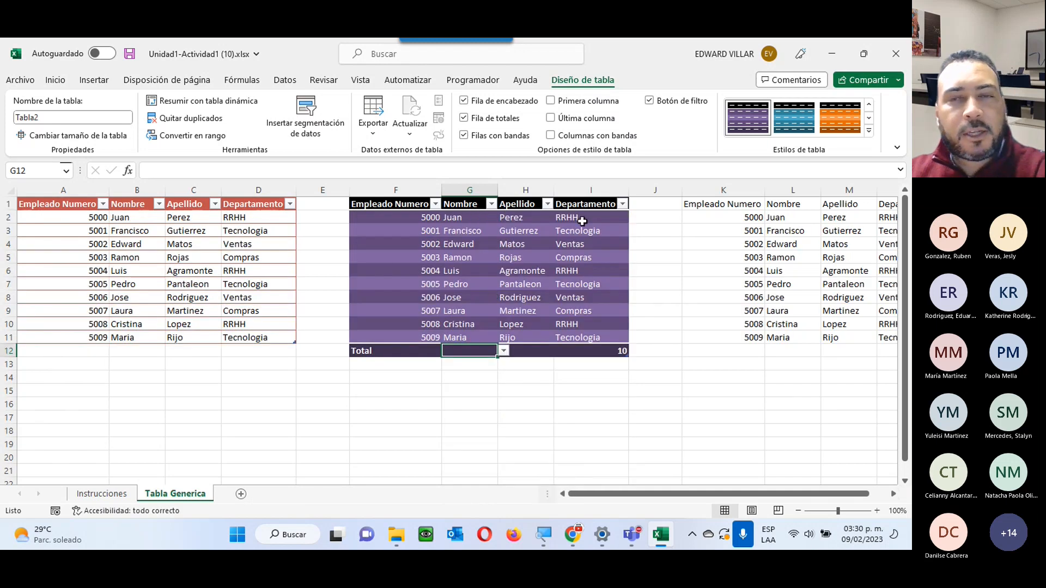
{"action": "left_click", "coordinate": [622, 204]}
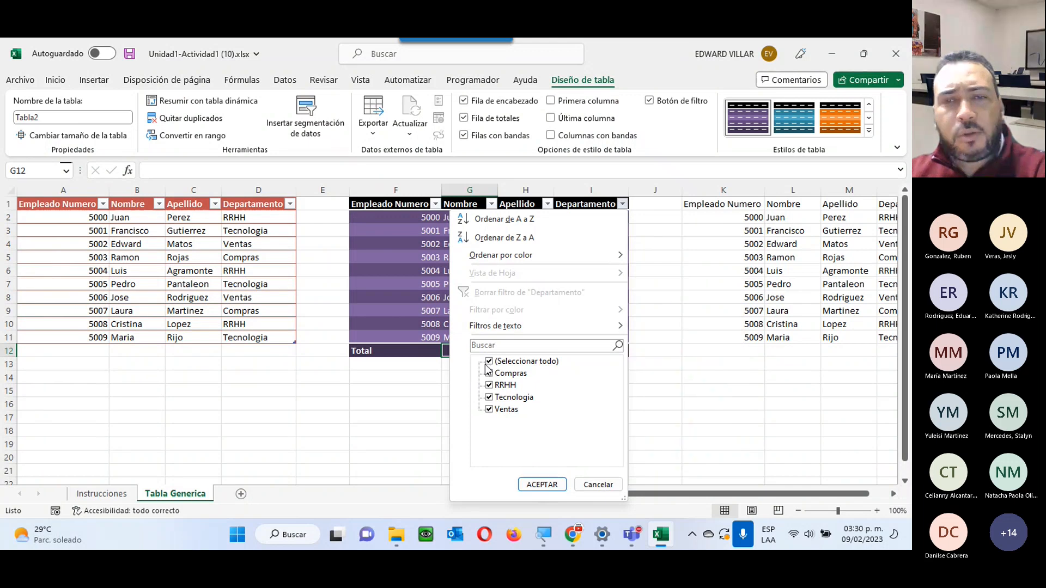
{"action": "left_click", "coordinate": [598, 484]}
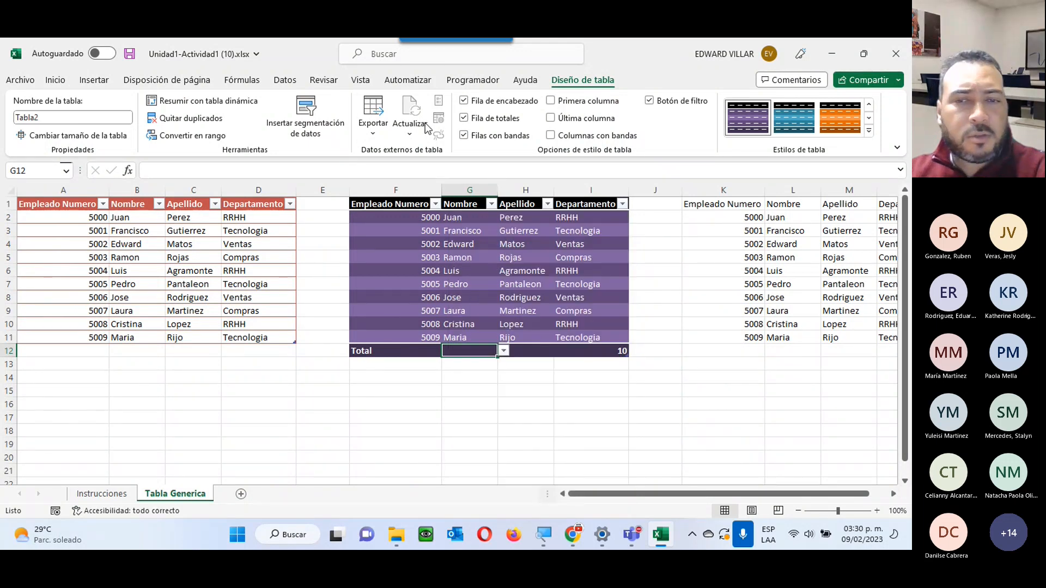
Insert a slicer for the Departamento field of the second table.
{"action": "left_click", "coordinate": [319, 120]}
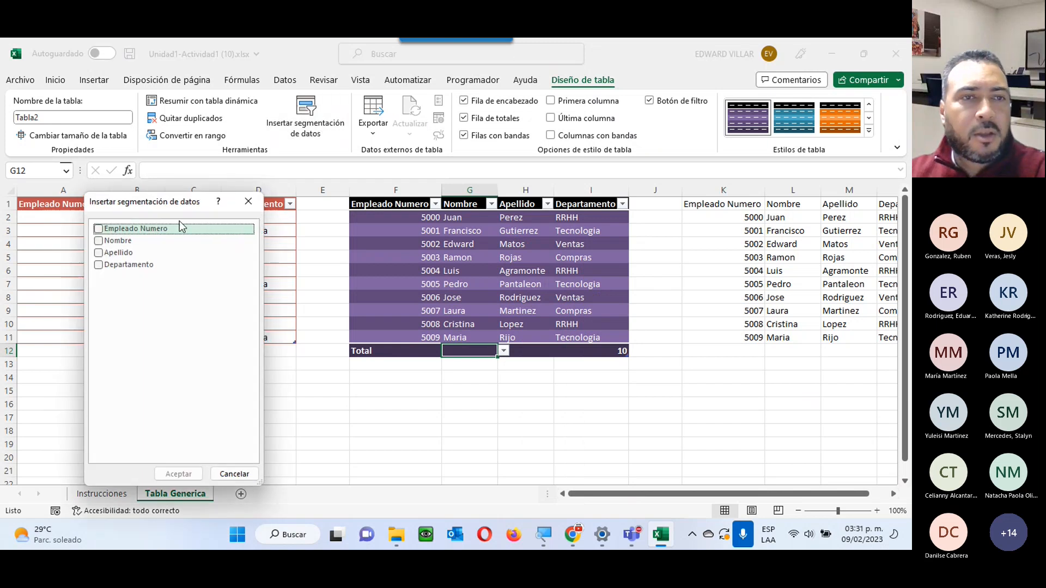
{"action": "left_click", "coordinate": [131, 267]}
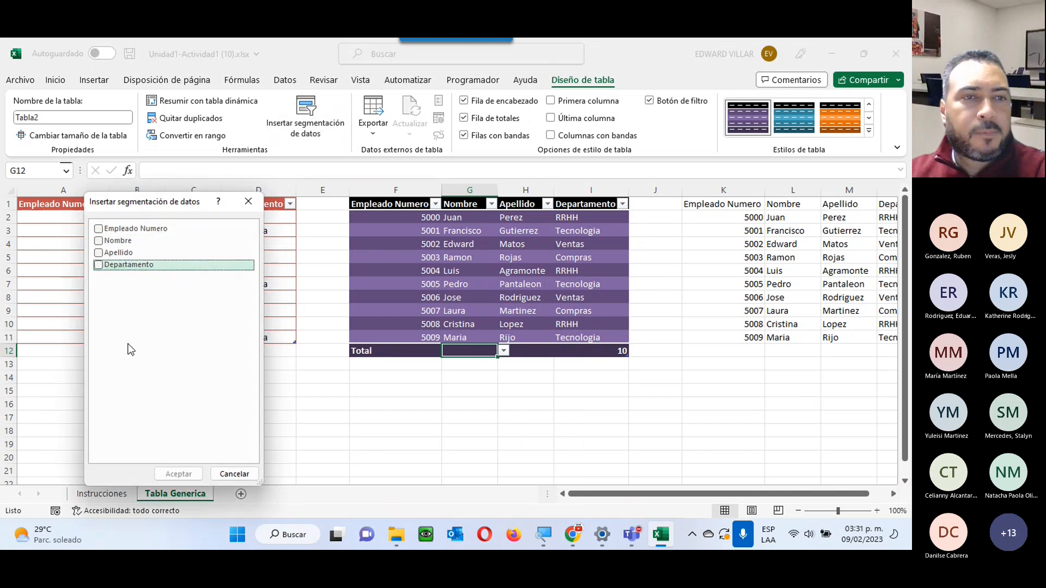
{"action": "left_click", "coordinate": [98, 265]}
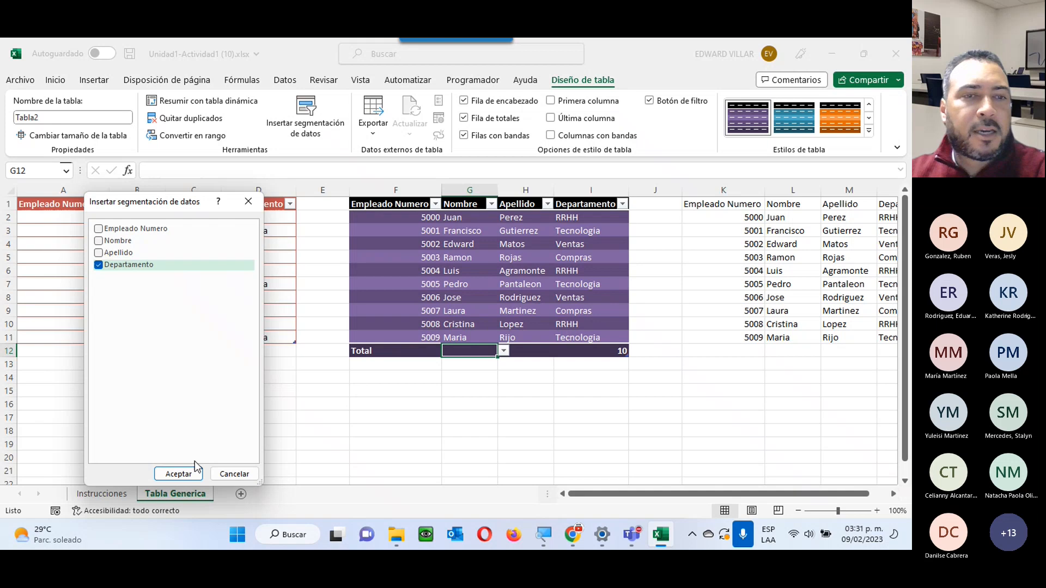
{"action": "left_click", "coordinate": [184, 475]}
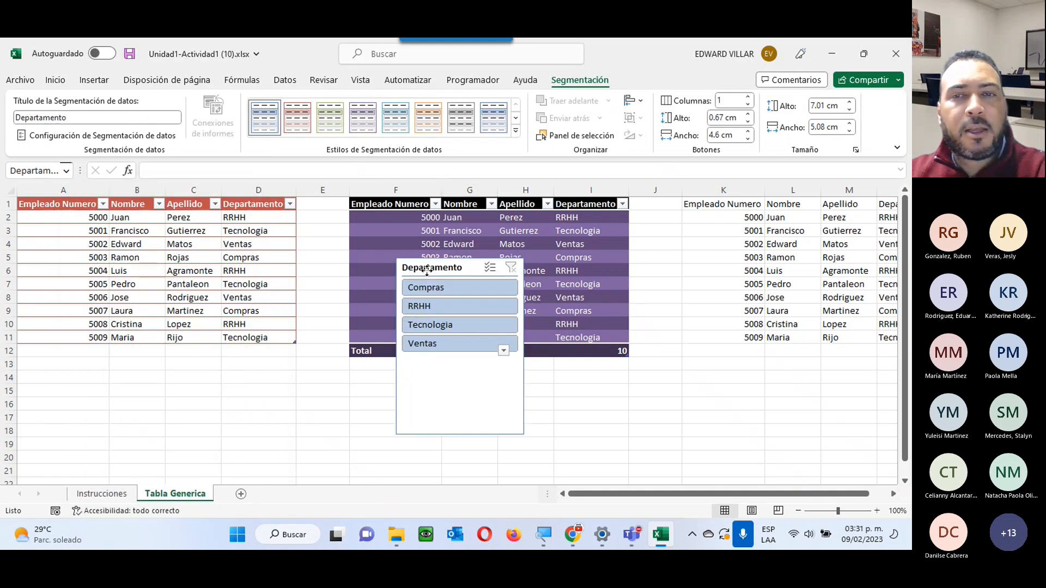
Move the Departamento slicer just below the second table and filter by Compras, RRHH, Tecnologia and Ventas one at a time.
{"action": "left_click_drag", "start_coordinate": [435, 263], "coordinate": [350, 370]}
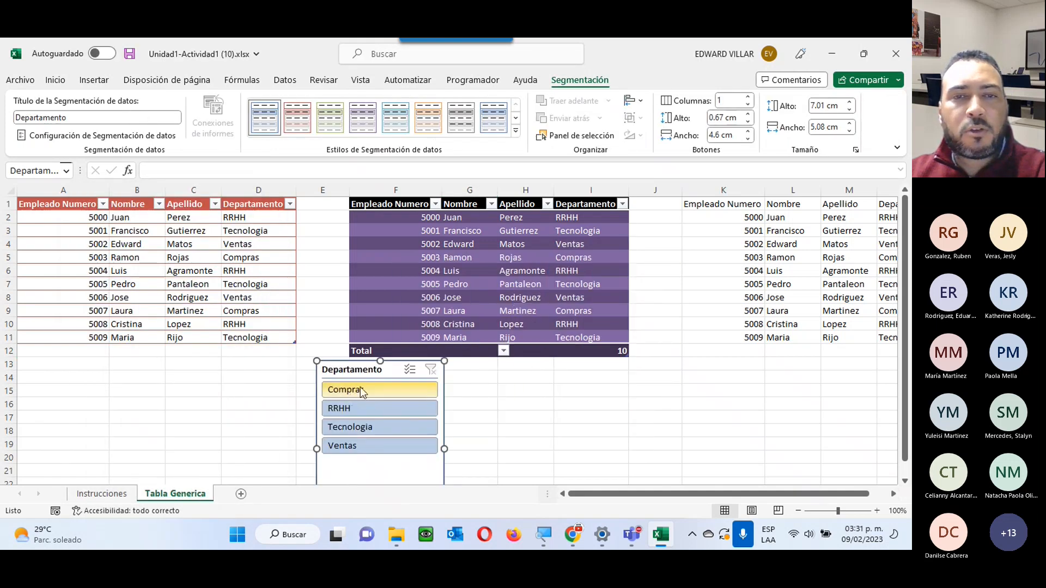
{"action": "left_click", "coordinate": [361, 389]}
{"action": "left_click", "coordinate": [369, 409]}
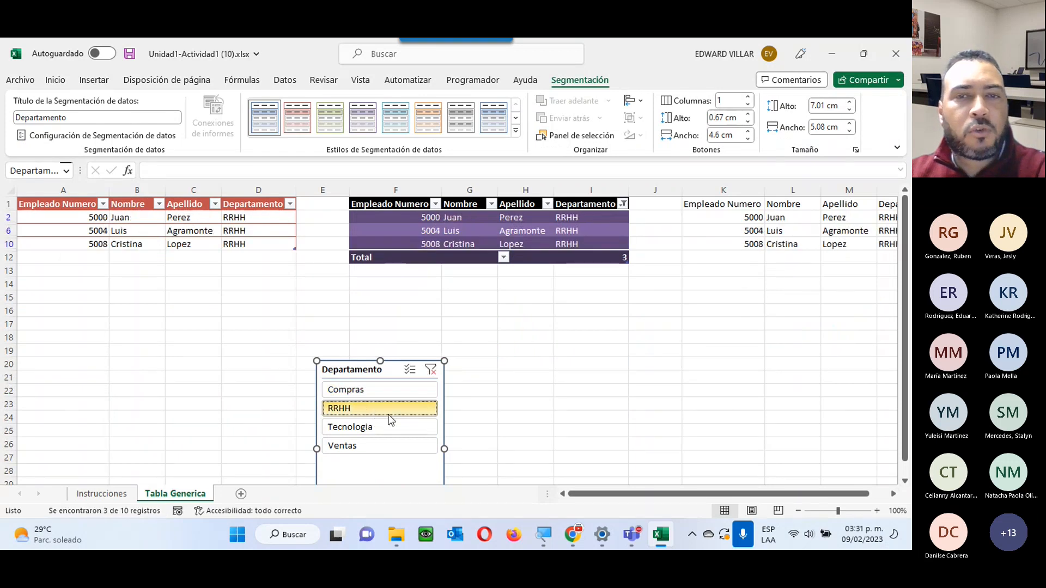
{"action": "left_click", "coordinate": [390, 427]}
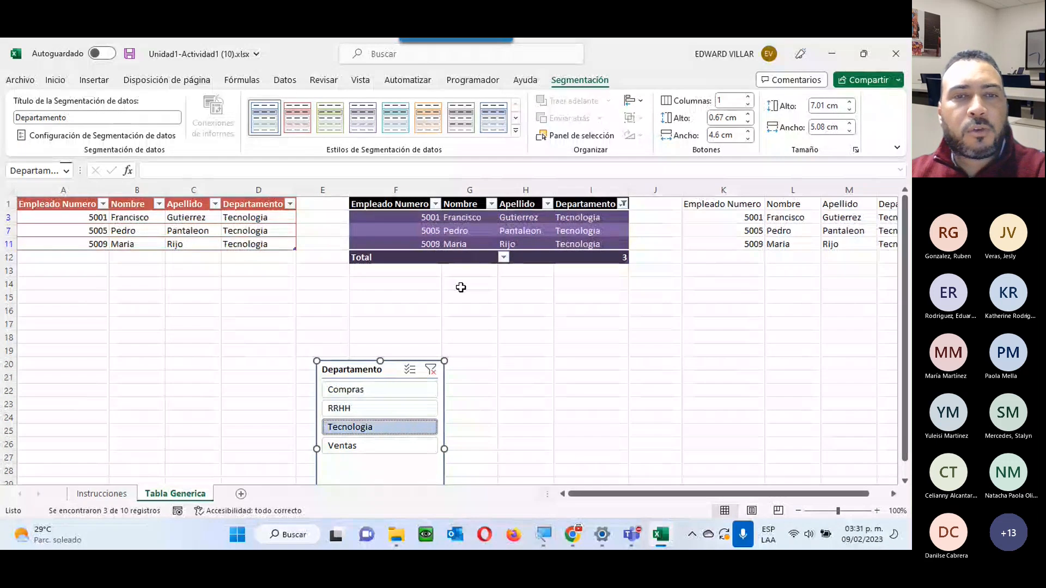
{"action": "left_click", "coordinate": [390, 449]}
{"action": "left_click", "coordinate": [767, 478]}
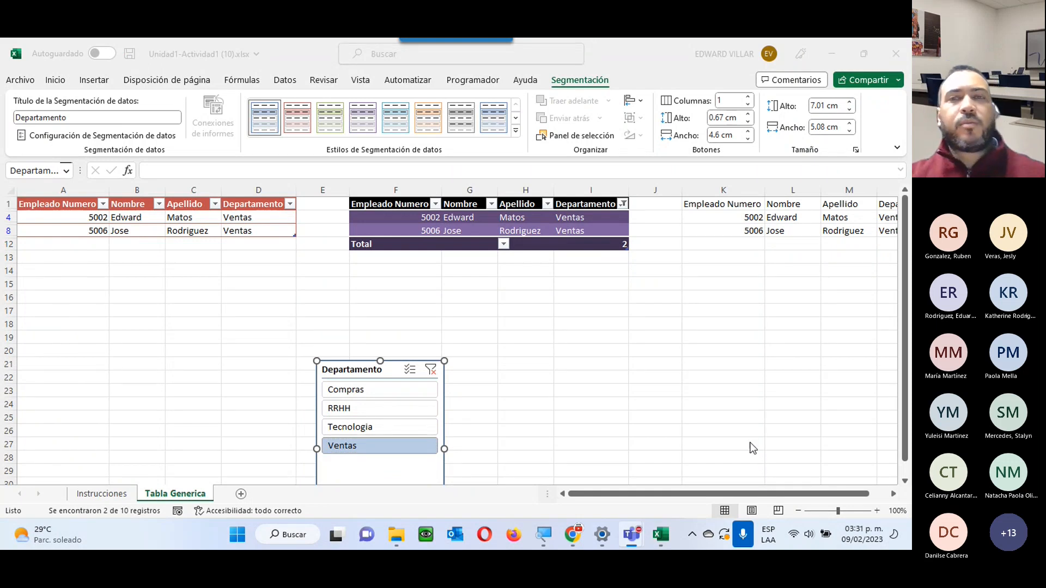
Use the slicer to filter the second table by Compras and after that by RRHH alone.
{"action": "left_click", "coordinate": [369, 394]}
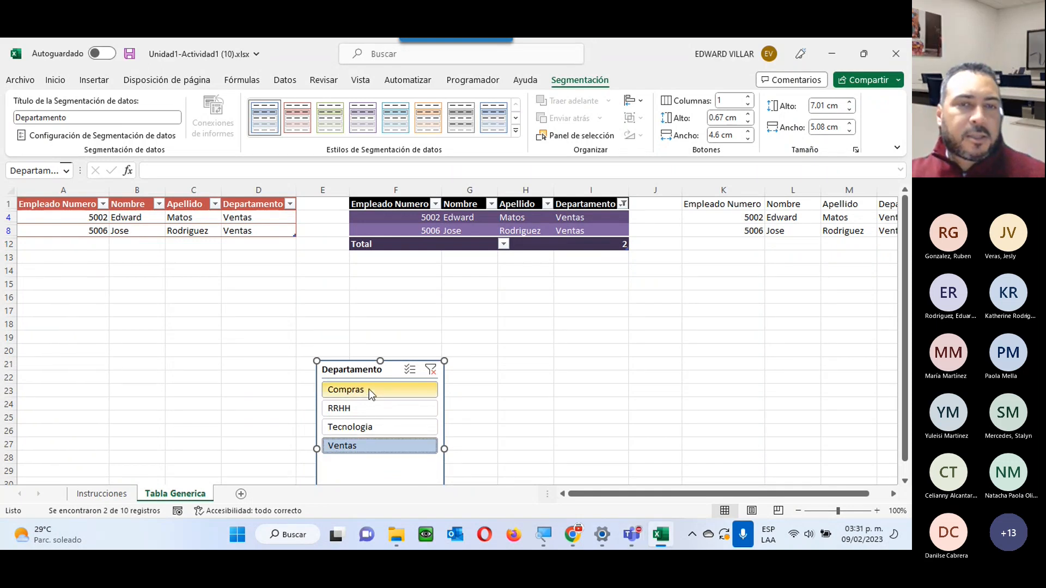
{"action": "left_click", "coordinate": [369, 389]}
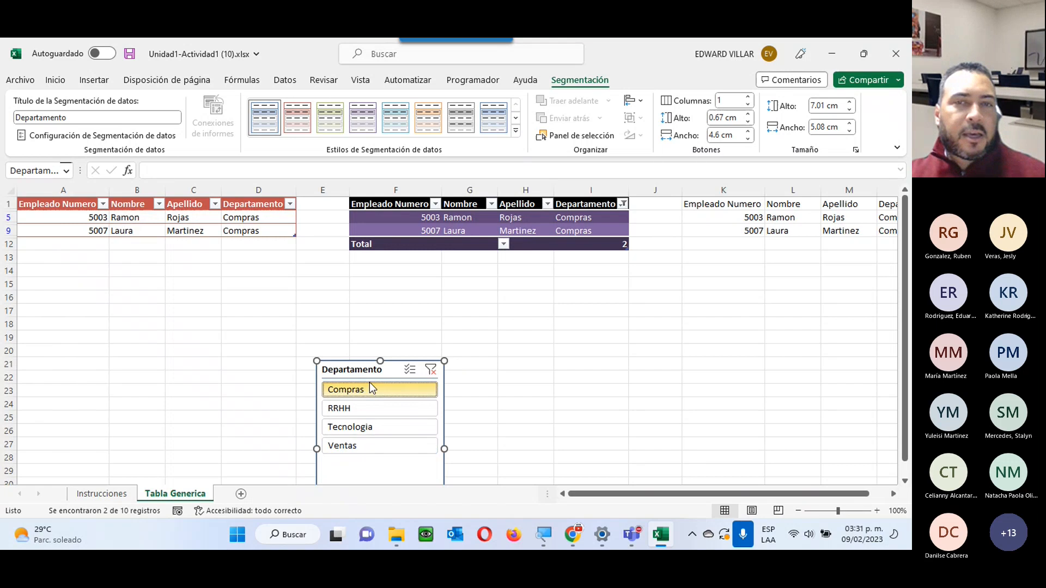
{"action": "left_click", "coordinate": [373, 409]}
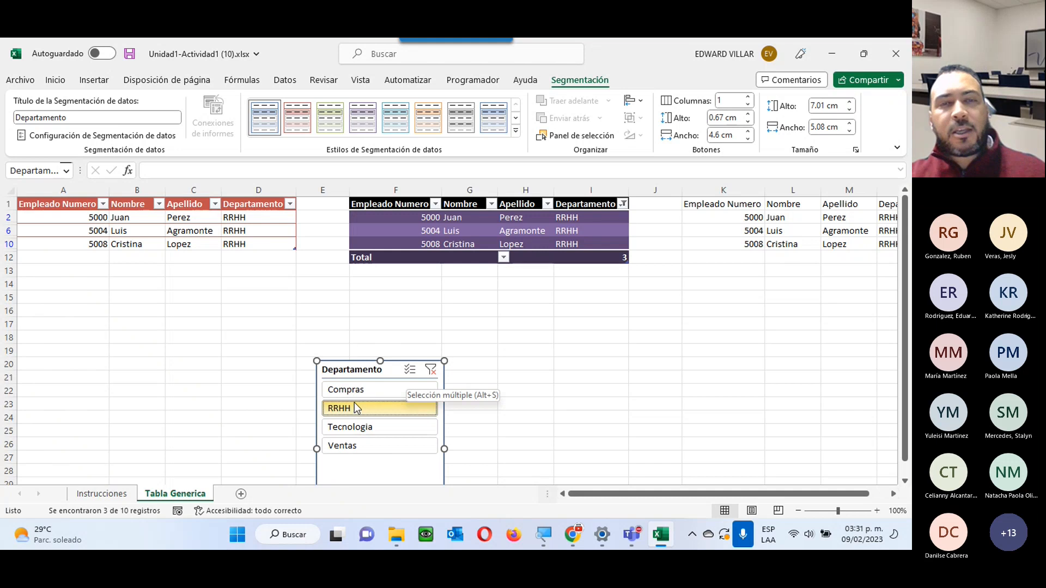
Enable multiple selection in the slicer and add Tecnologia, Compras and Ventas to the filtered departments.
{"action": "left_click", "coordinate": [411, 370]}
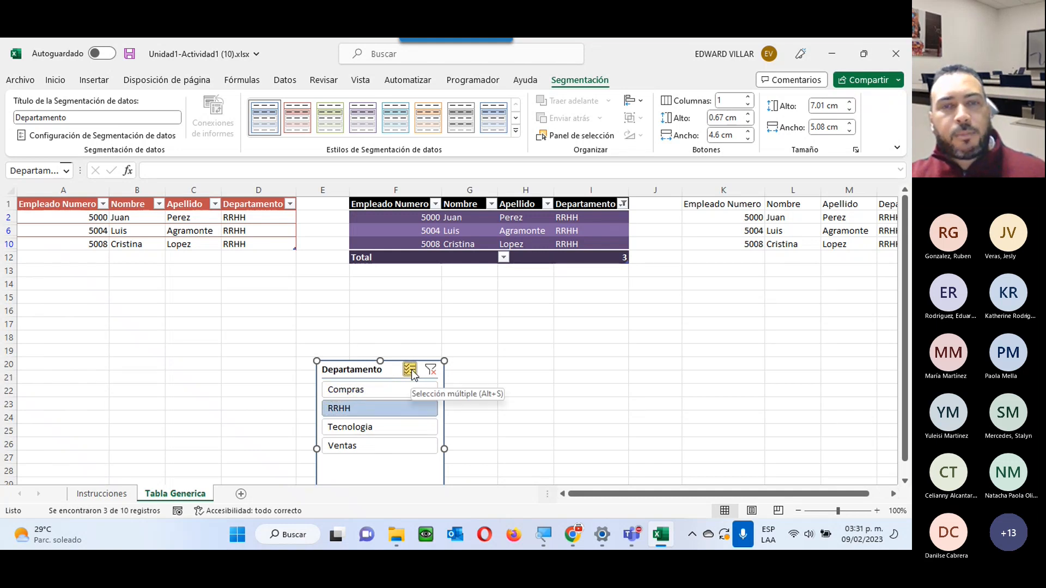
{"action": "left_click", "coordinate": [379, 428]}
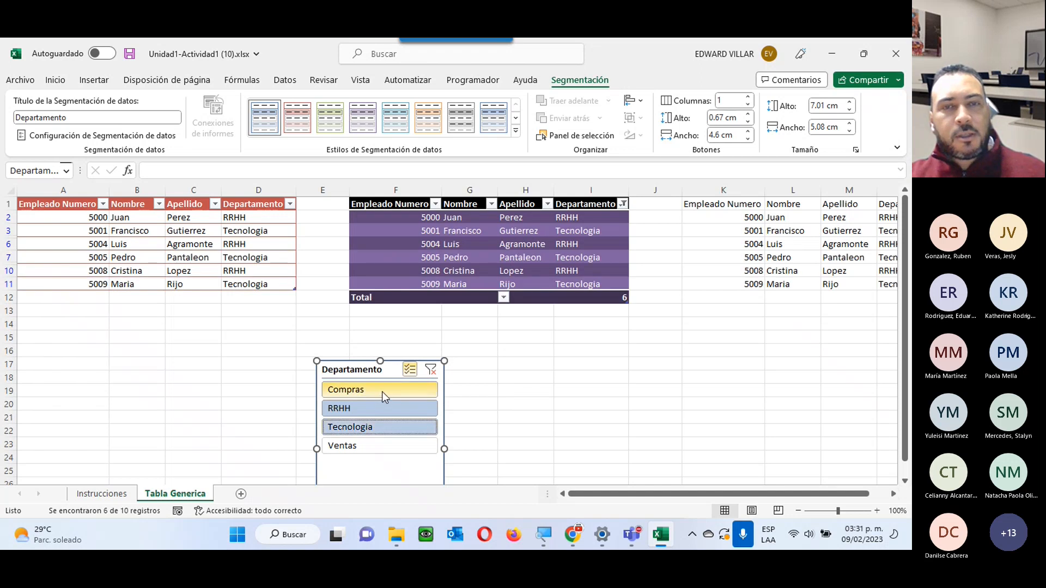
{"action": "left_click", "coordinate": [381, 390]}
{"action": "left_click", "coordinate": [382, 445]}
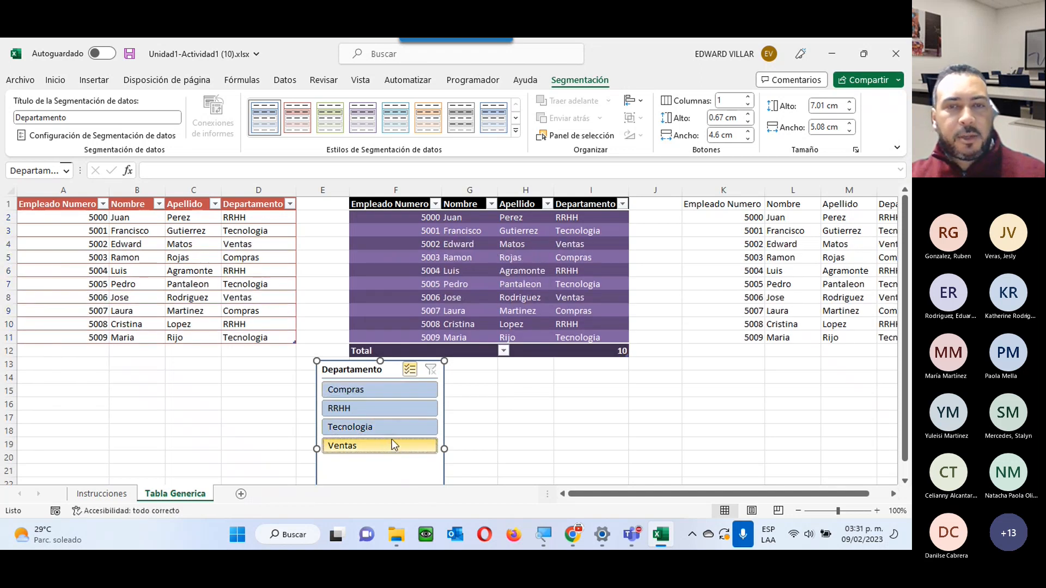
Exclude RRHH from the departments selected in the slicer.
{"action": "left_click", "coordinate": [556, 433]}
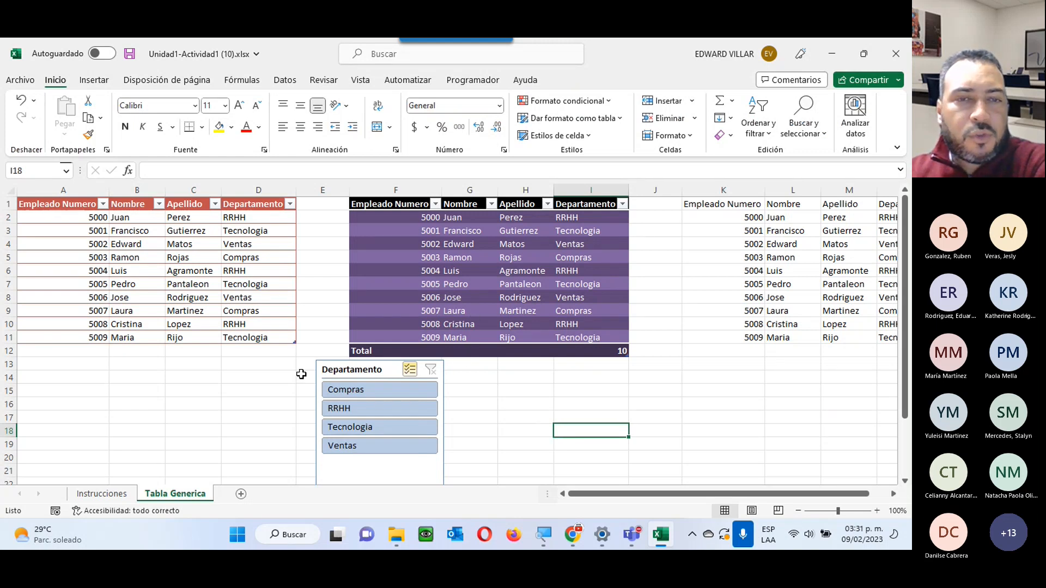
{"action": "left_click", "coordinate": [562, 376]}
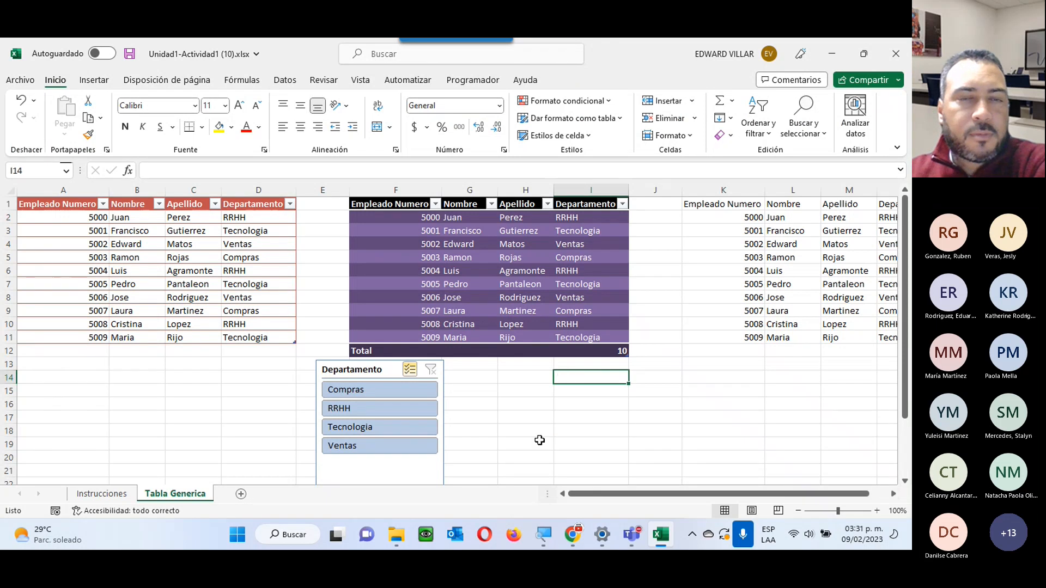
{"action": "left_click", "coordinate": [345, 413], "text": "ctrl"}
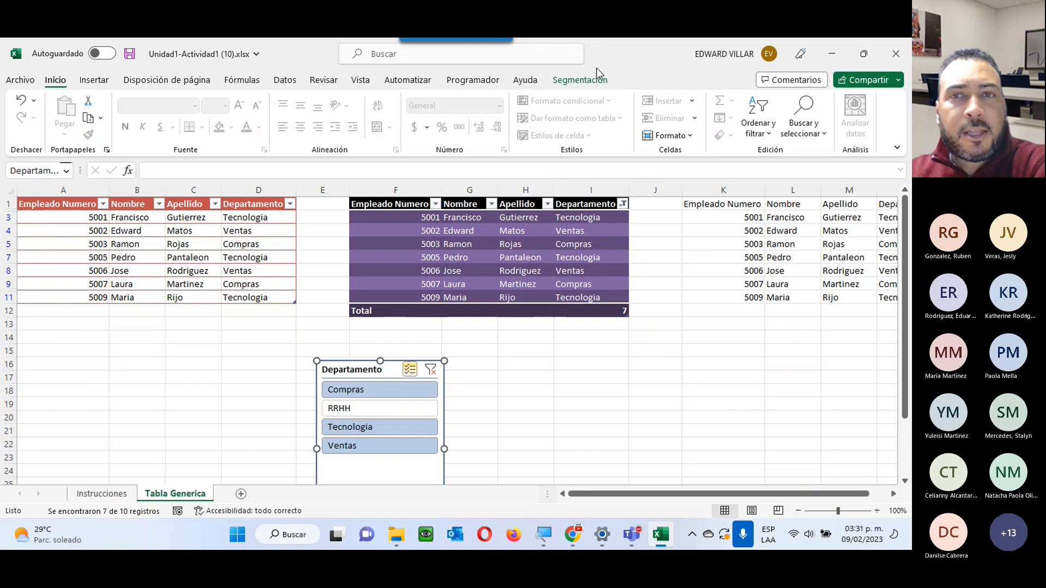
Apply the light teal slicer style to the Departamento slicer and return to a cell in the second table.
{"action": "left_click", "coordinate": [584, 86]}
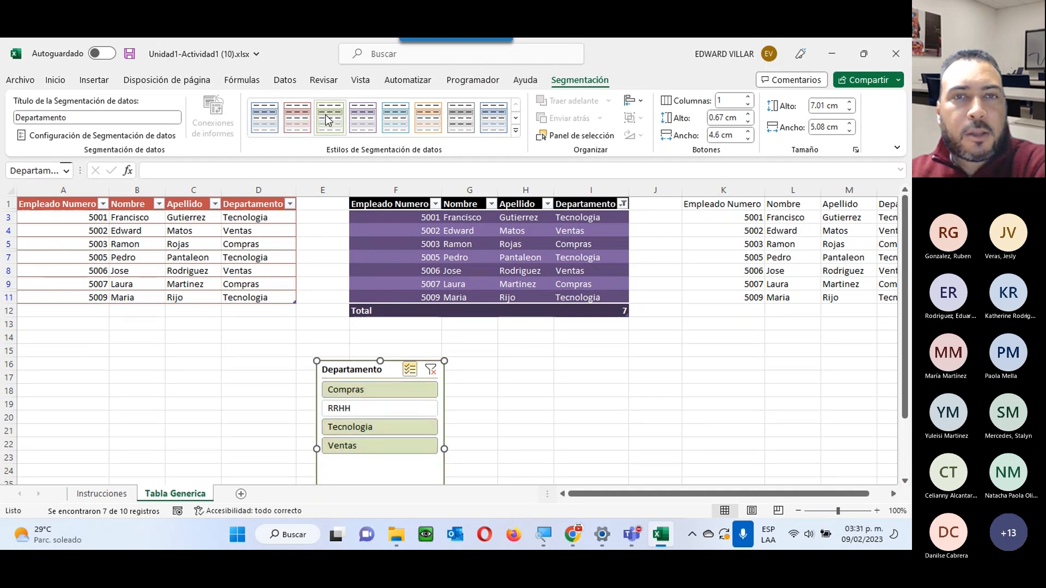
{"action": "left_click", "coordinate": [395, 117]}
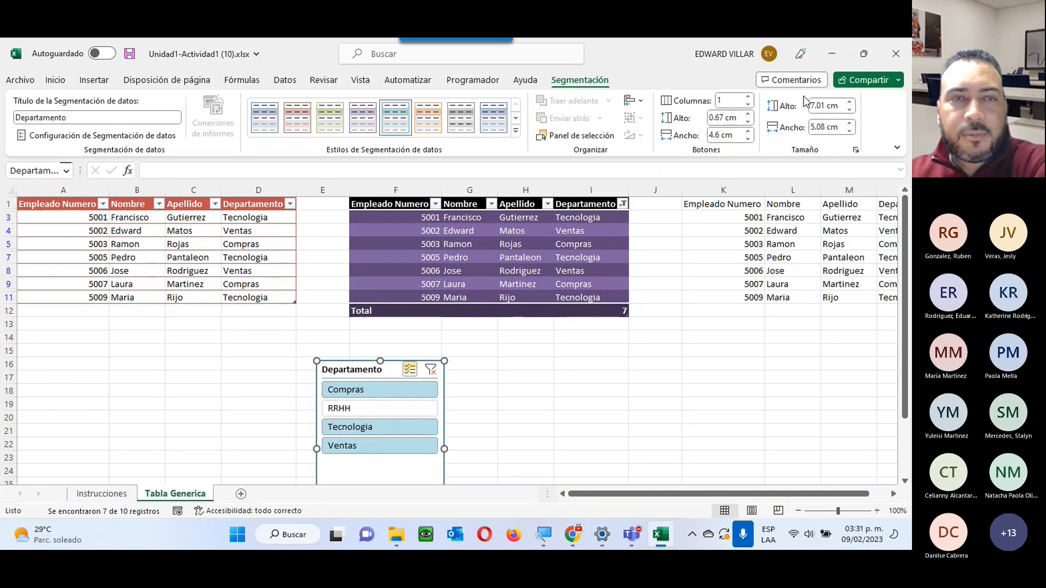
{"action": "left_click", "coordinate": [426, 282]}
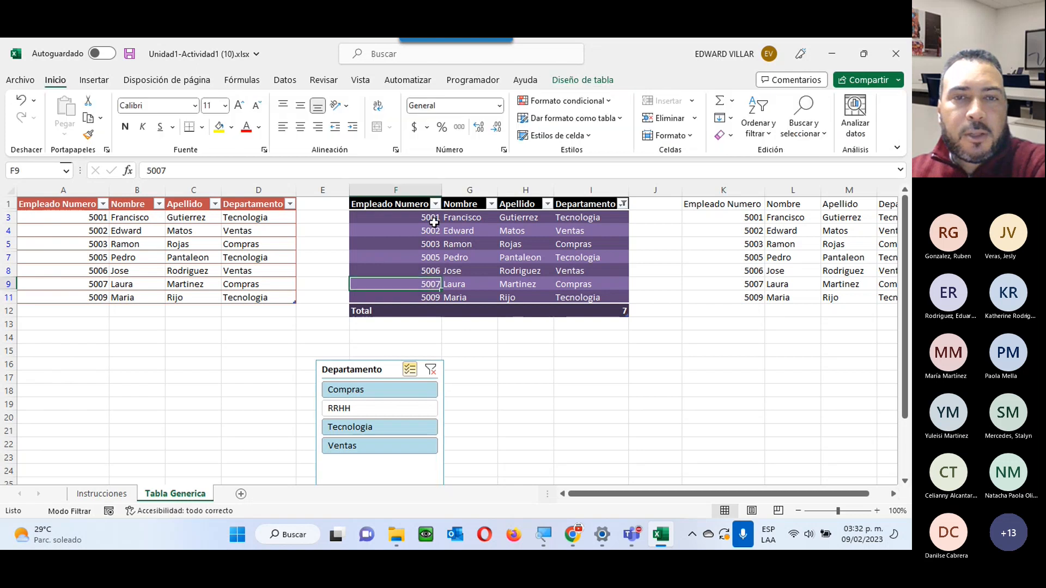
Clear the Departamento slicer filter and rename the purple table as TABLA_ followed by the person's first name in capitals.
{"action": "left_click", "coordinate": [430, 370]}
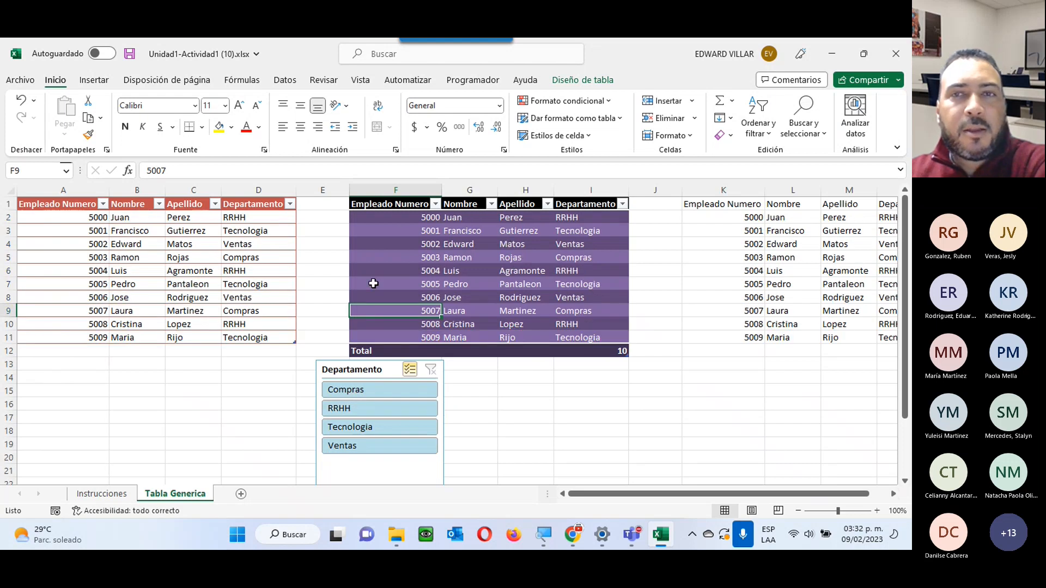
{"action": "left_click", "coordinate": [583, 80]}
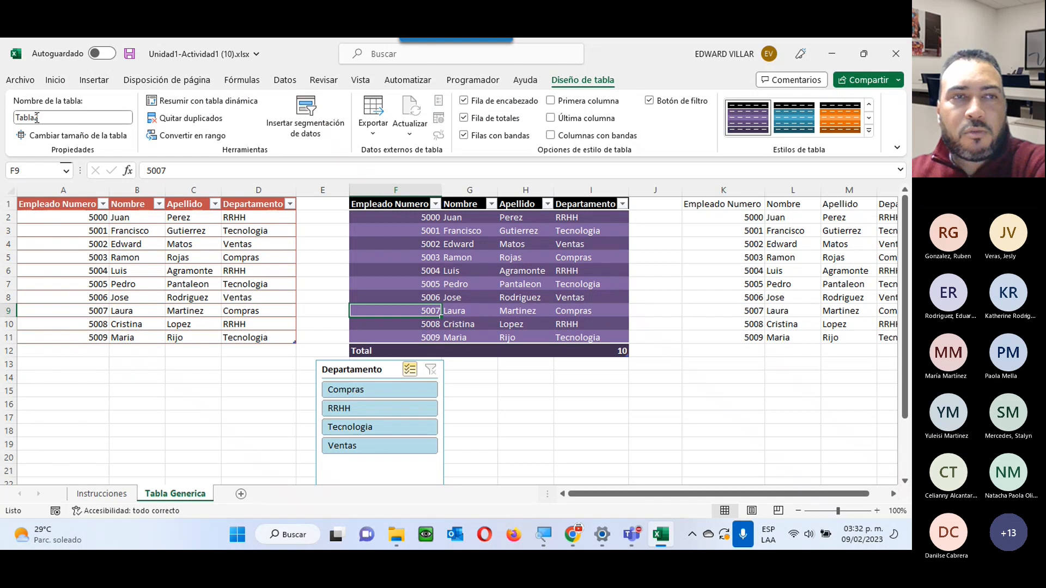
{"action": "left_click", "coordinate": [36, 117]}
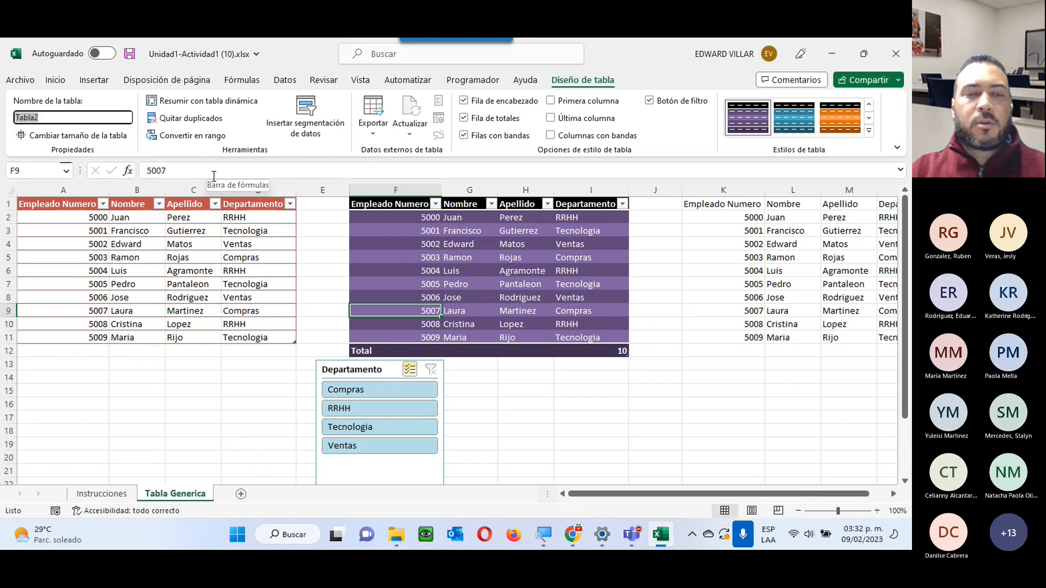
{"action": "type", "text": "TAbl"}
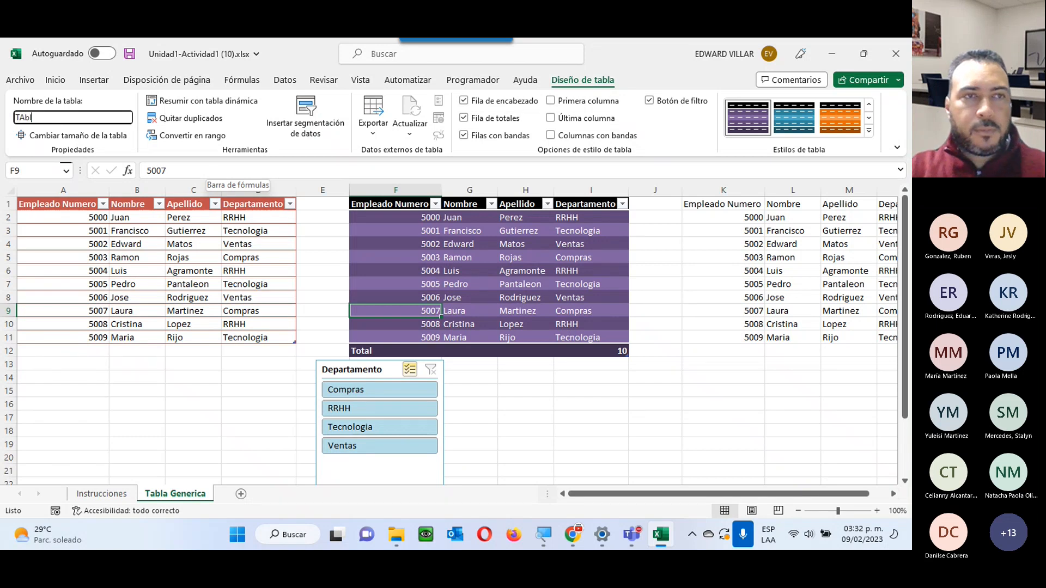
{"action": "key", "text": "BackSpace"}
{"action": "key", "text": "BackSpace"}
{"action": "type", "text": "BLA"}
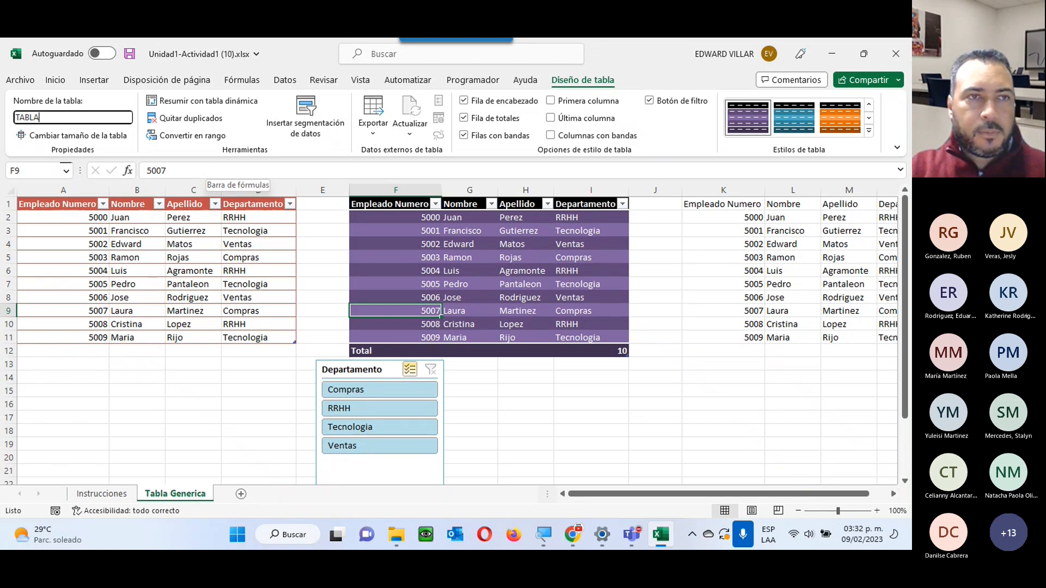
{"action": "type", "text": " R"}
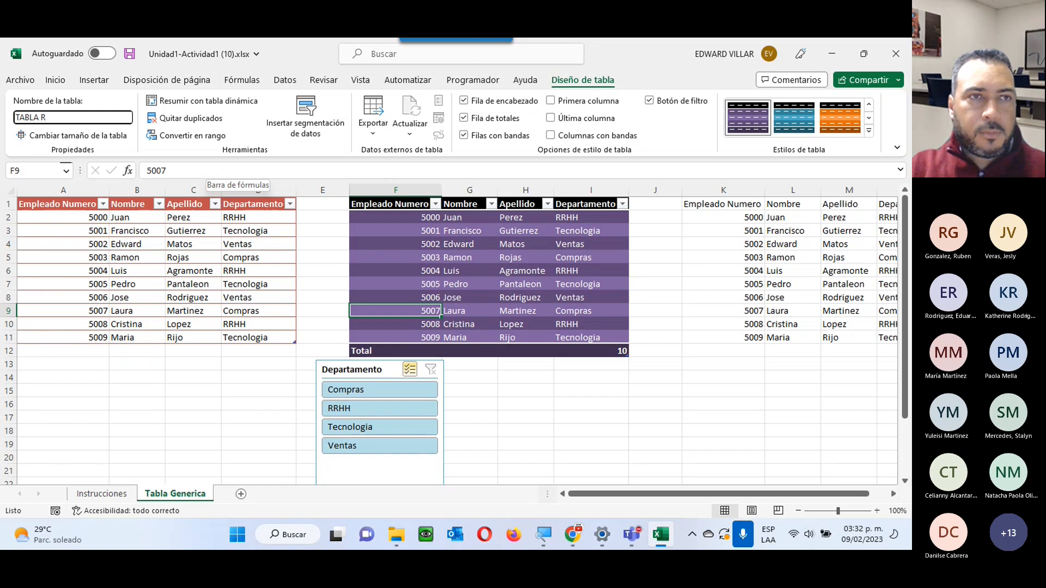
{"action": "key", "text": "BackSpace"}
{"action": "key", "text": "BackSpace"}
{"action": "type", "text": "_"}
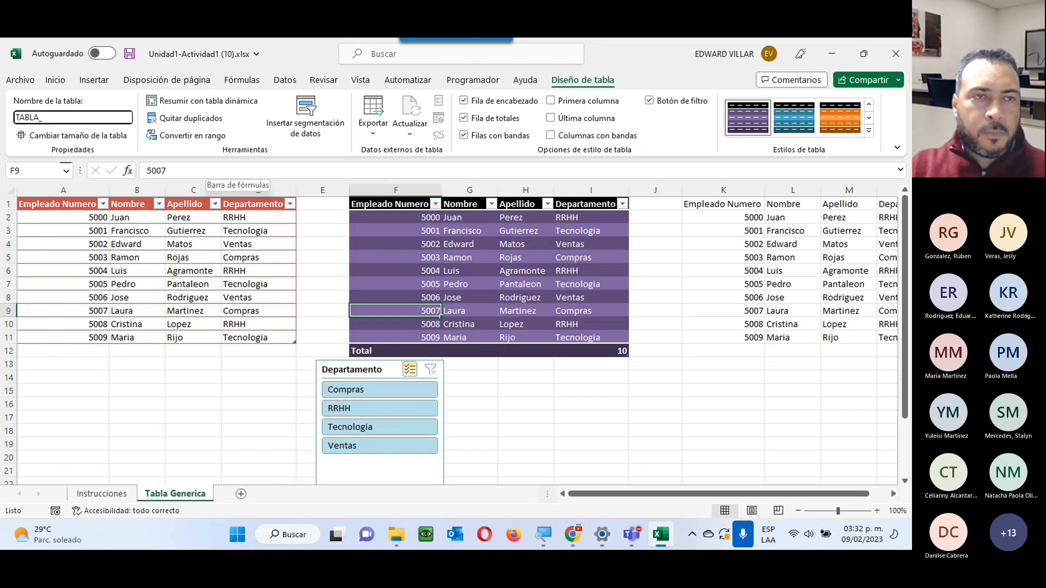
{"action": "type", "text": "RANNI"}
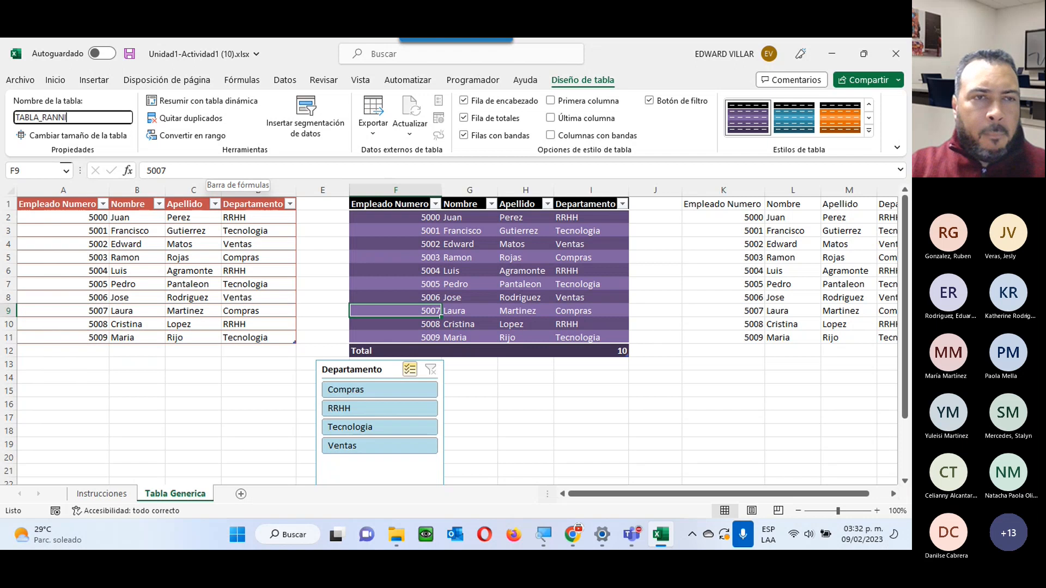
{"action": "type", "text": "K"}
{"action": "key", "text": "Return"}
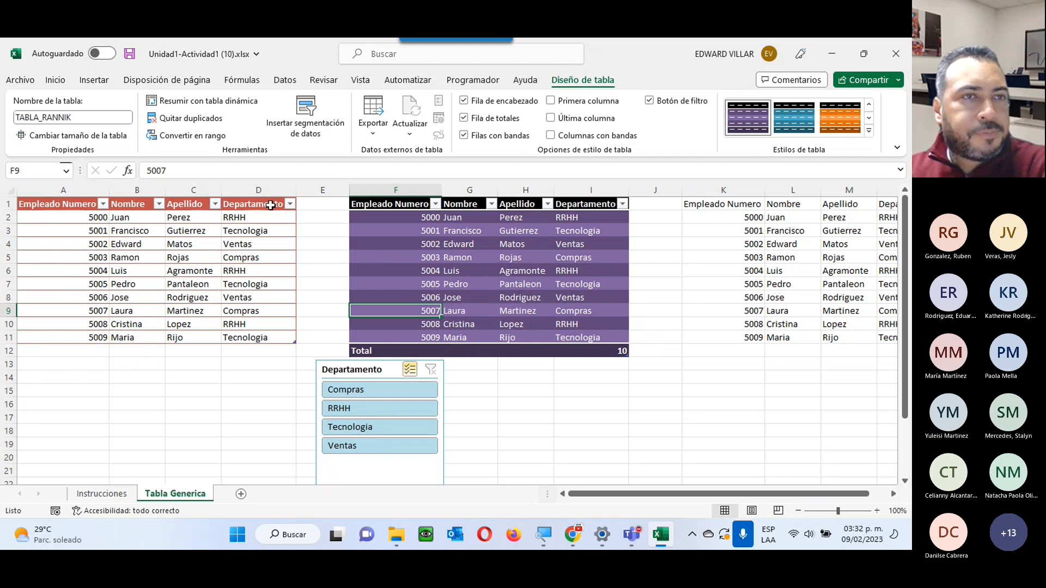
Enter a formula in cell F29 of the Instrucciones sheet that references the whole renamed table.
{"action": "left_click", "coordinate": [106, 496]}
{"action": "scroll", "coordinate": [507, 261], "scroll_direction": "down", "scroll_amount": 2}
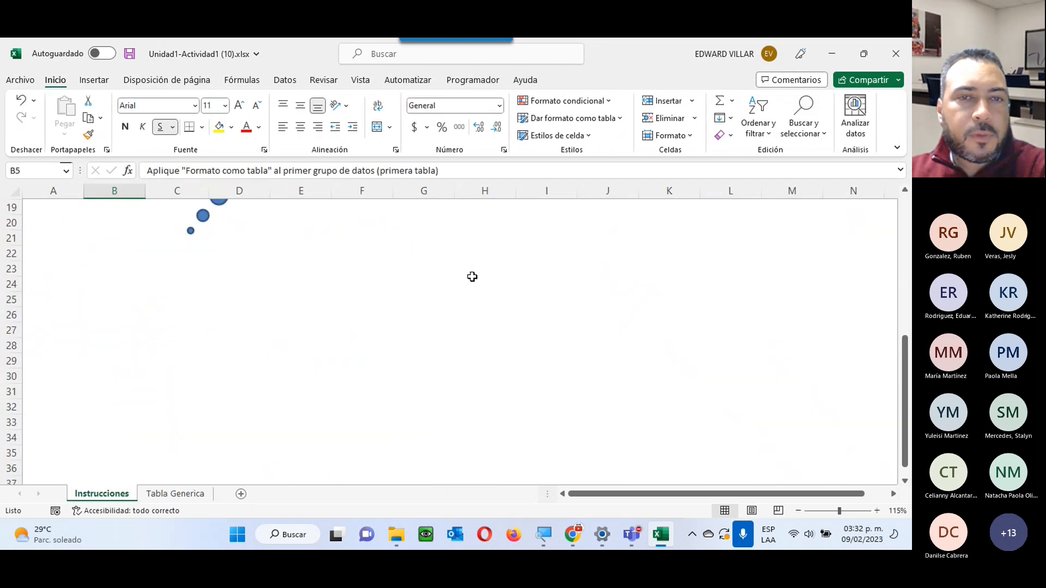
{"action": "left_click", "coordinate": [343, 356]}
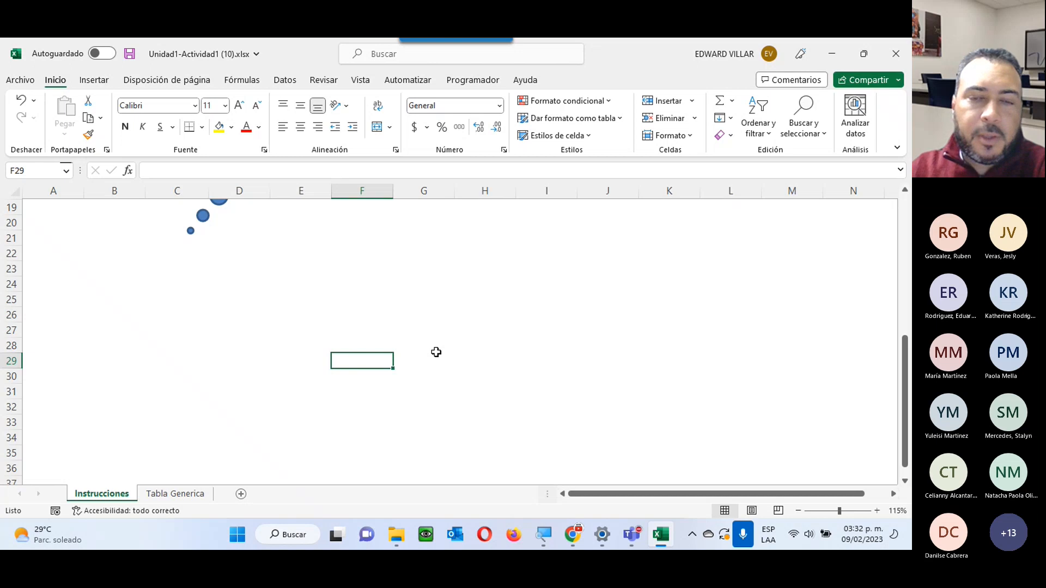
{"action": "type", "text": "="}
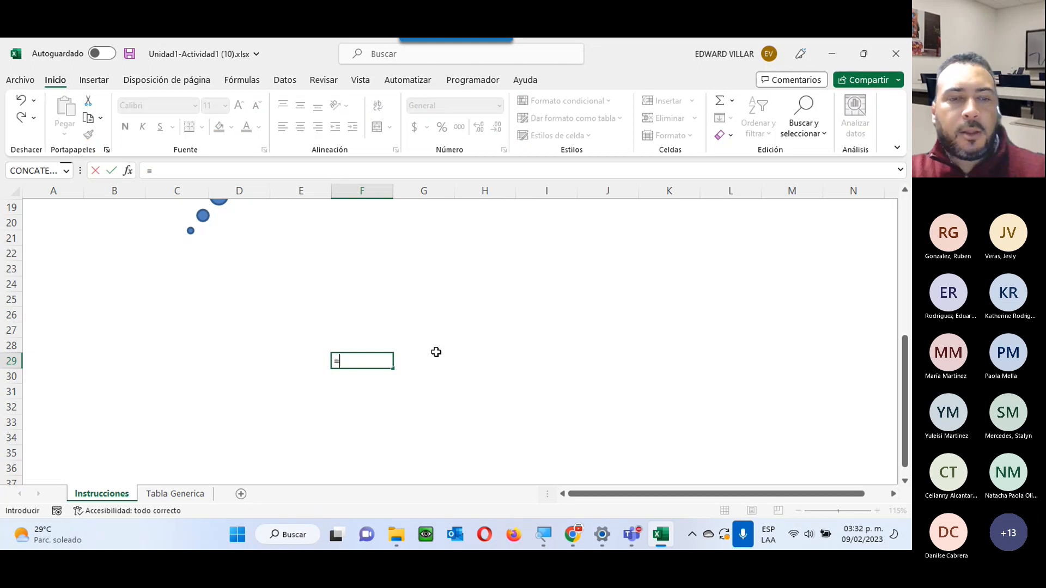
{"action": "type", "text": "t"}
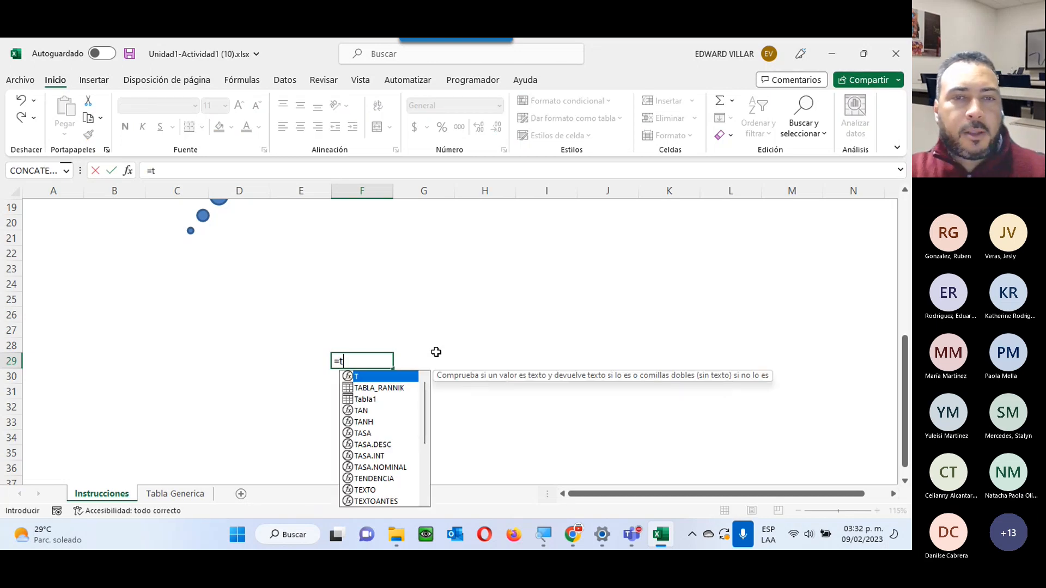
{"action": "double_click", "coordinate": [385, 389]}
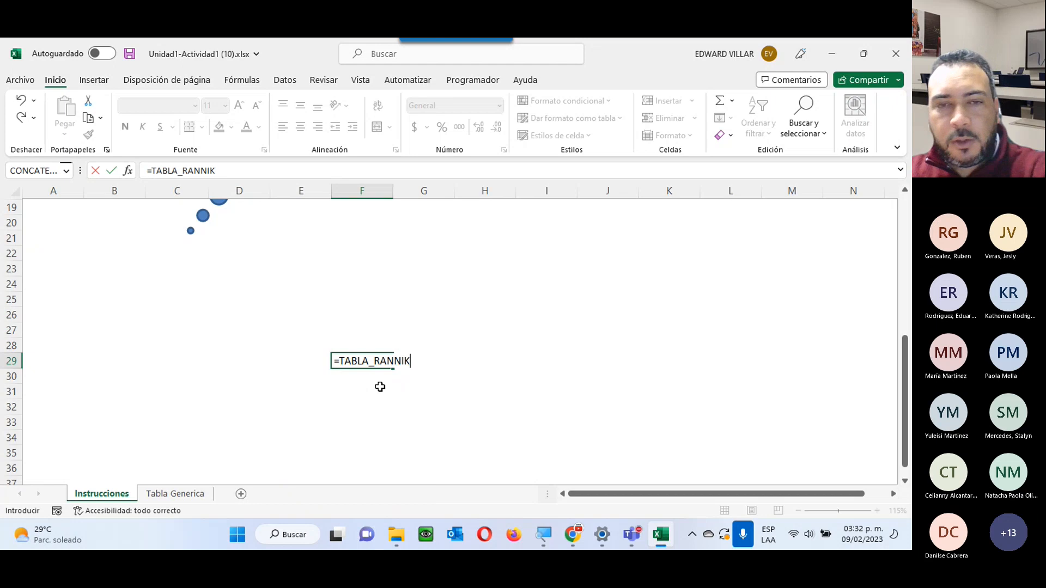
{"action": "key", "text": "Return"}
{"action": "scroll", "coordinate": [520, 261], "scroll_direction": "down", "scroll_amount": 2}
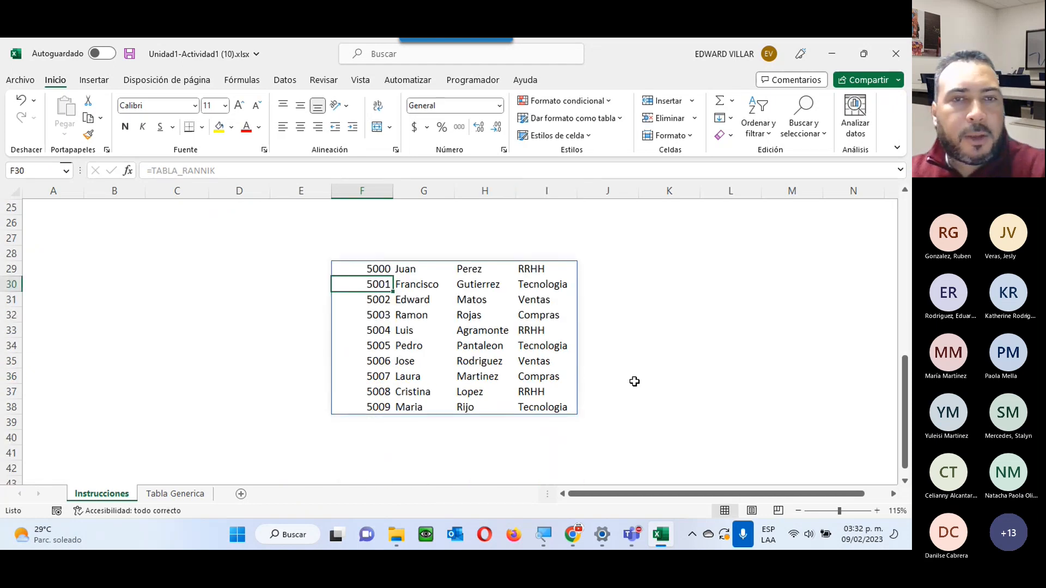
Try to format the spilled range F29:I38 as a table with headers, converting header formulas to static text, and undo it.
{"action": "left_click_drag", "start_coordinate": [344, 270], "coordinate": [553, 399]}
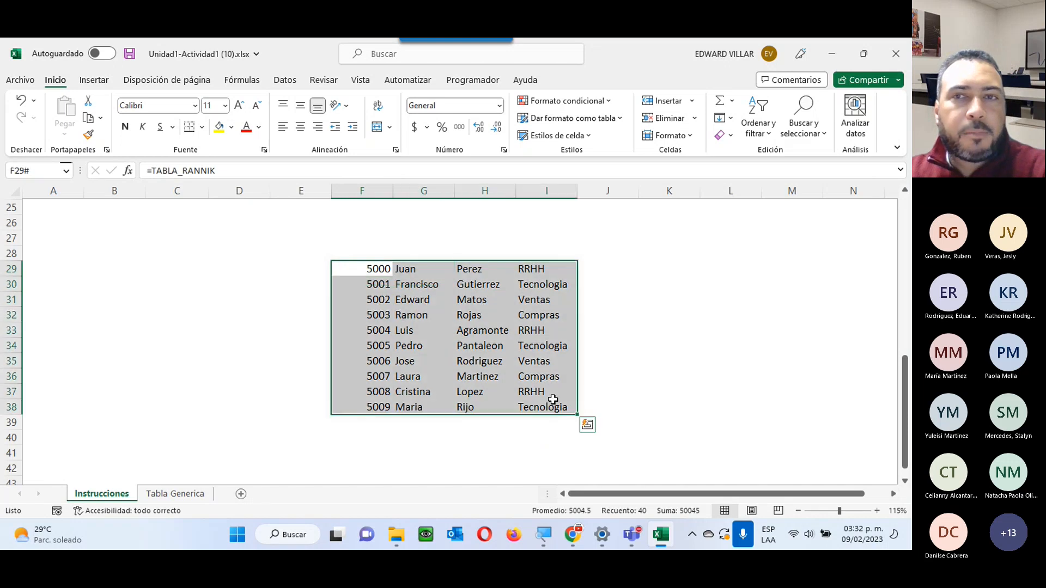
{"action": "left_click", "coordinate": [600, 125]}
{"action": "left_click", "coordinate": [597, 350]}
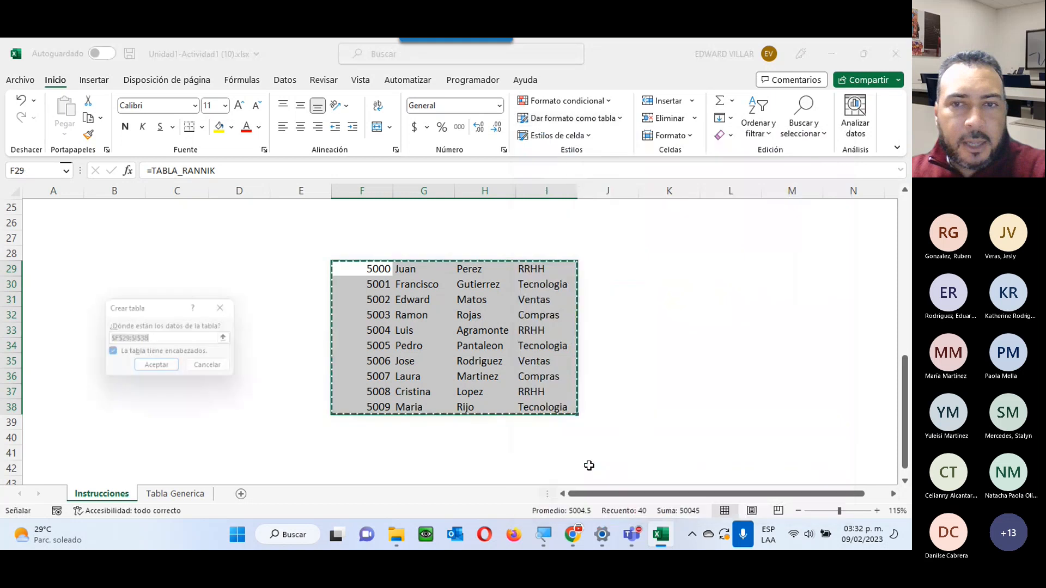
{"action": "left_click", "coordinate": [159, 368]}
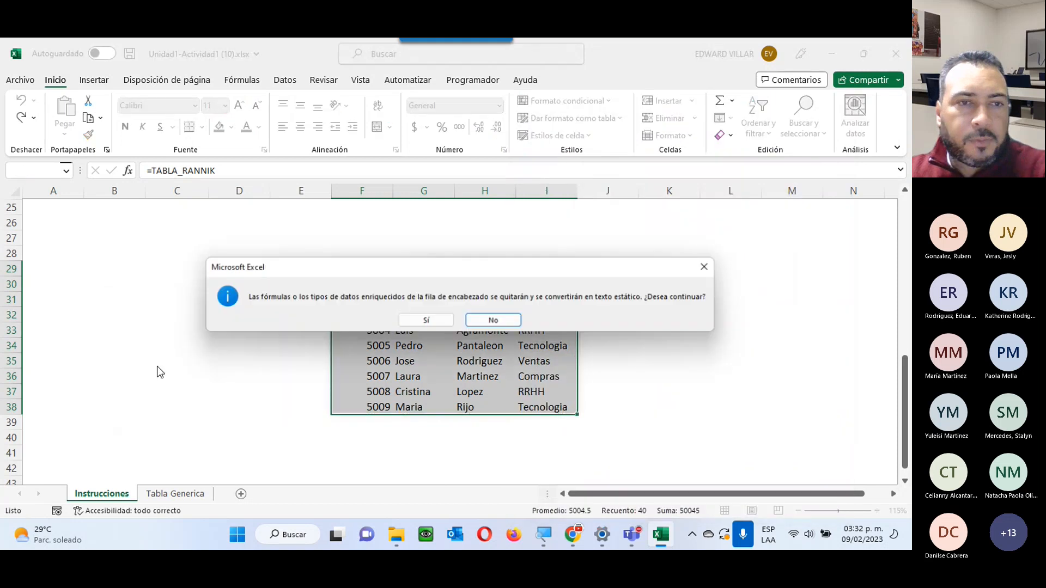
{"action": "left_click", "coordinate": [424, 320]}
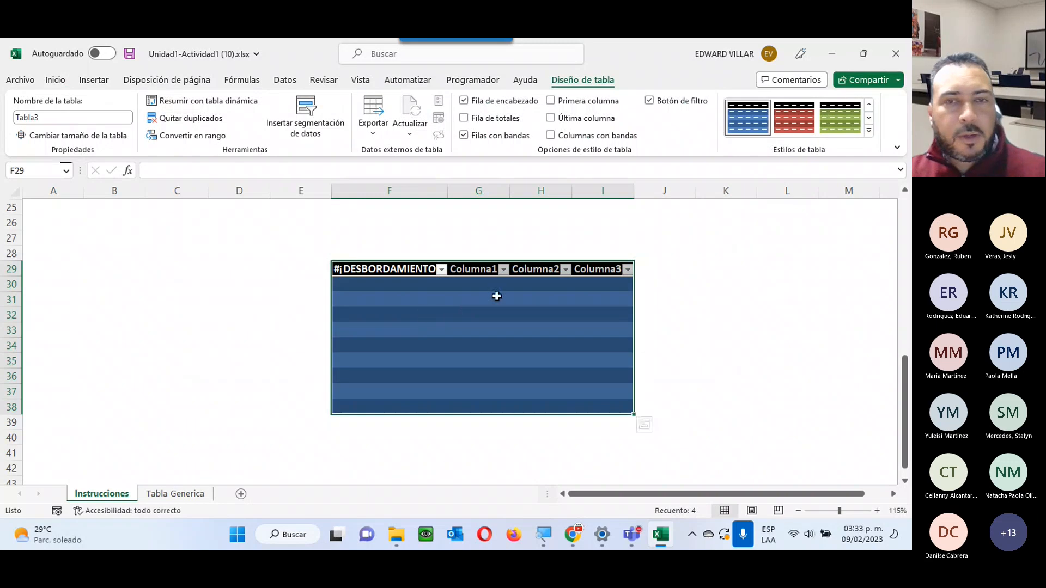
{"action": "key", "text": "ctrl+z"}
{"action": "left_click", "coordinate": [492, 301]}
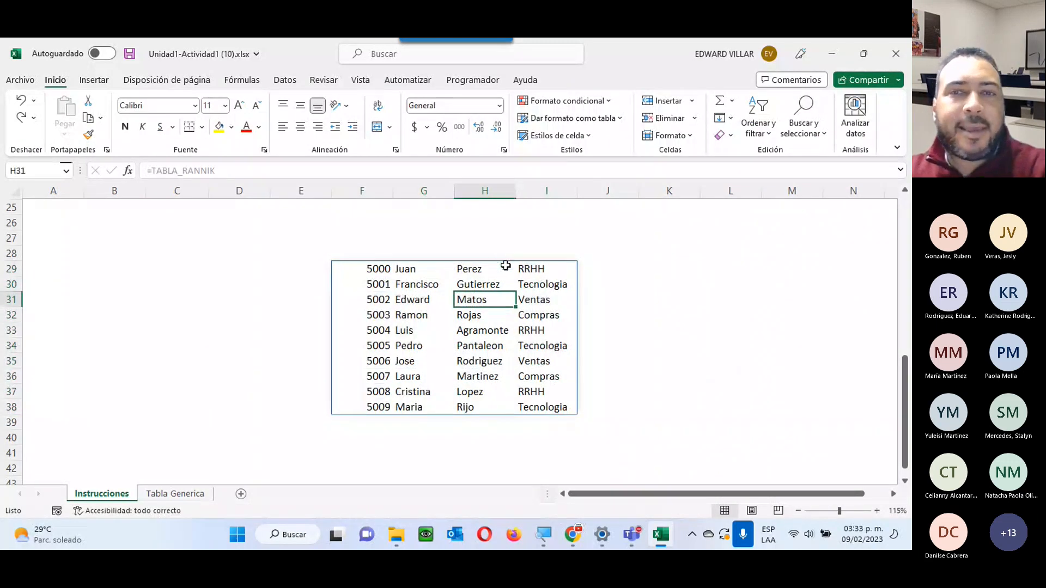
Set cell I2 of the purple table on the Tabla Generica sheet to Ventas and check the linked copy on Instrucciones.
{"action": "left_click", "coordinate": [531, 269]}
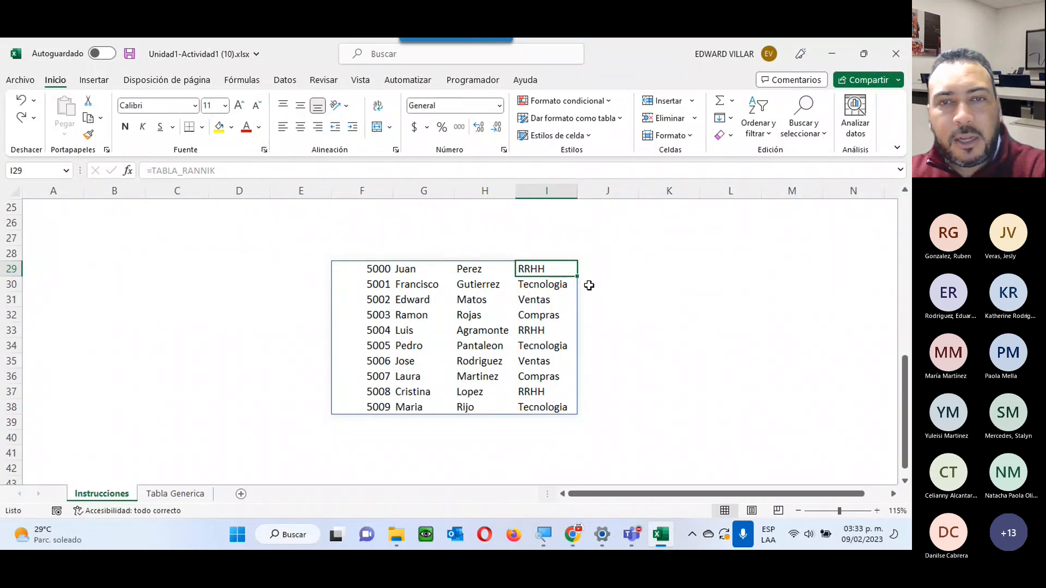
{"action": "left_click", "coordinate": [161, 496]}
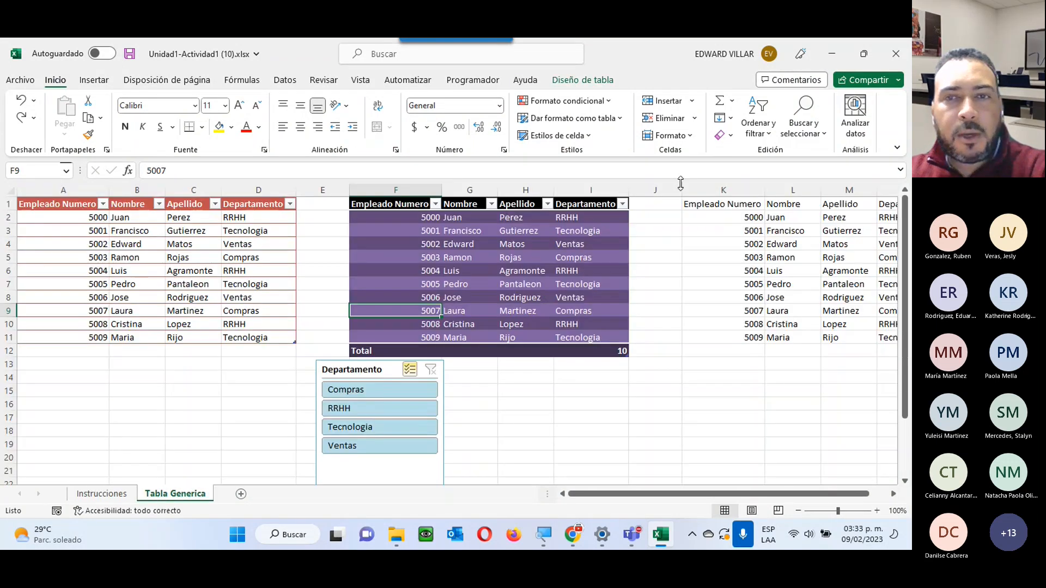
{"action": "left_click", "coordinate": [625, 217]}
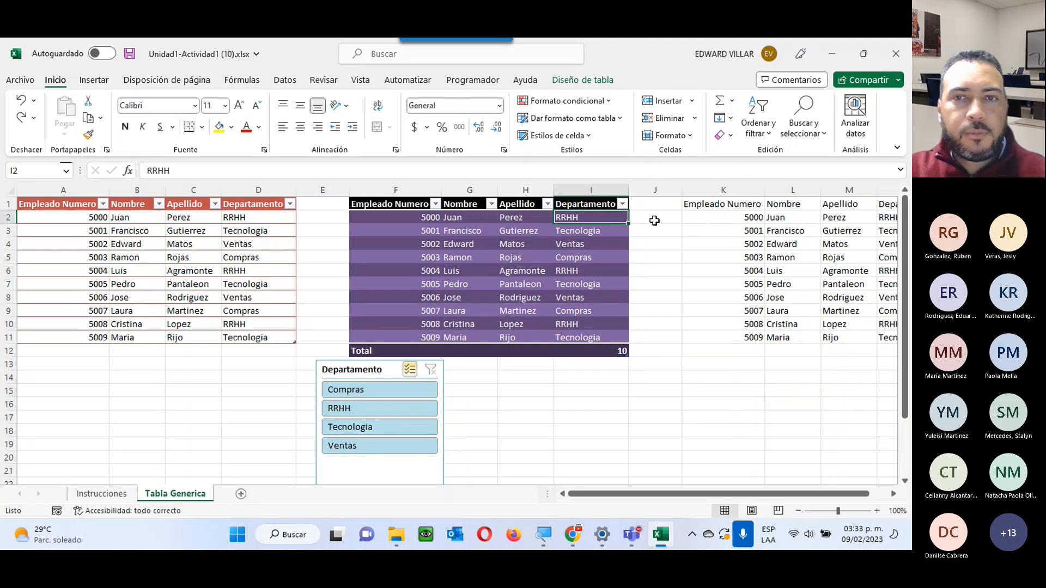
{"action": "type", "text": "Ventas"}
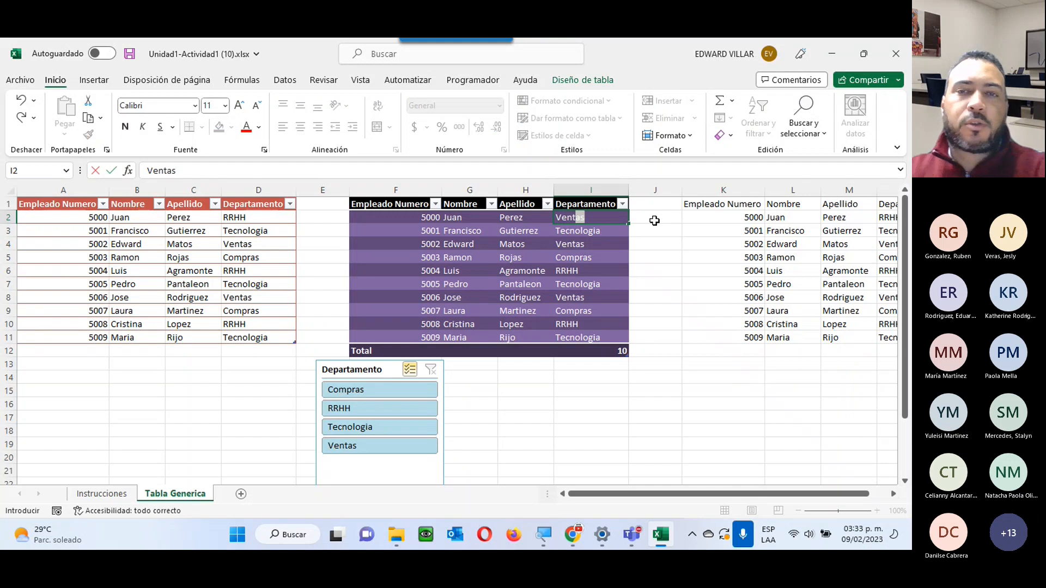
{"action": "key", "text": "Return"}
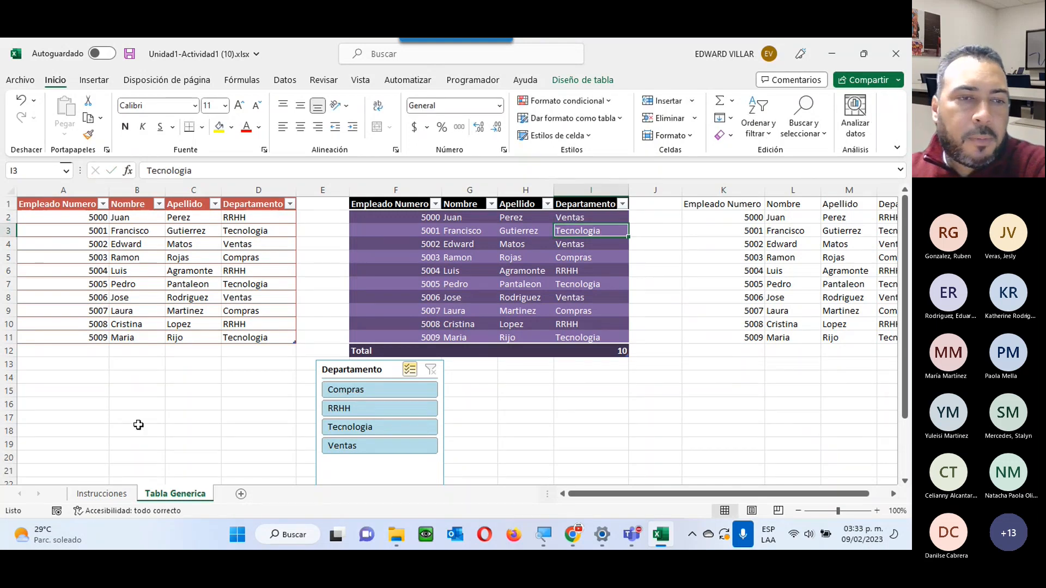
{"action": "left_click", "coordinate": [102, 494]}
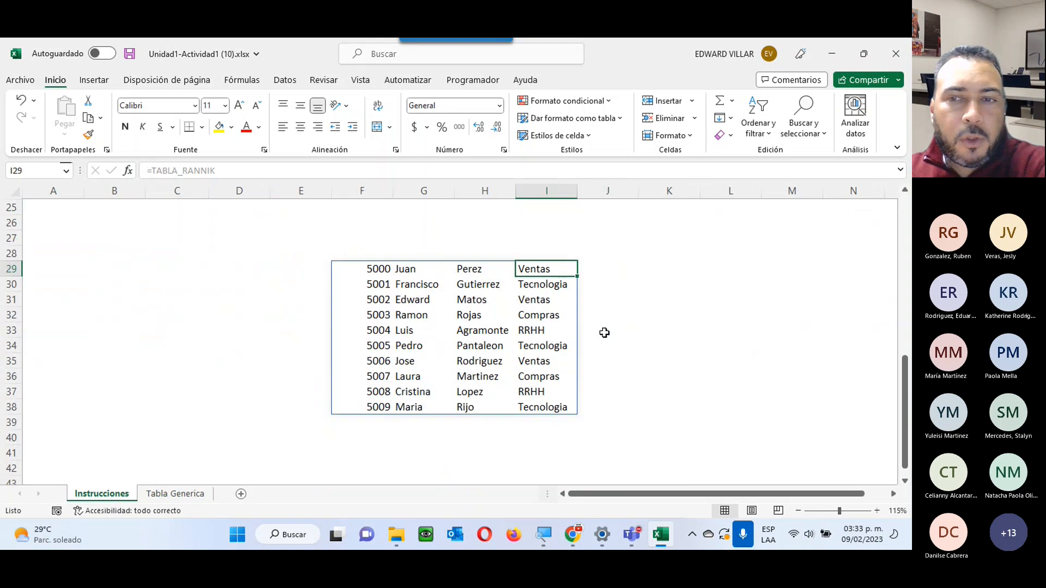
{"action": "left_click", "coordinate": [789, 414]}
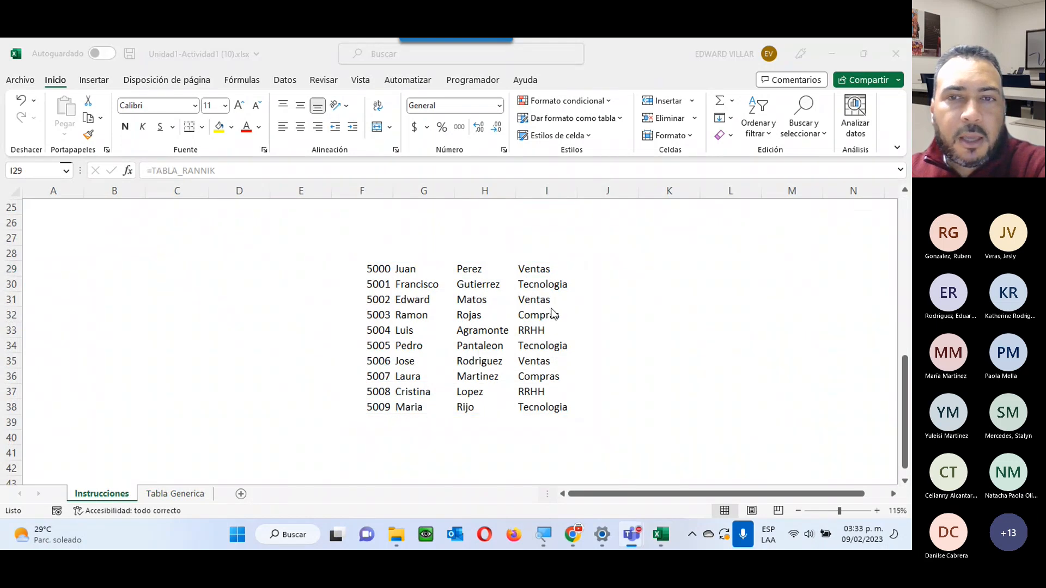
{"action": "left_click", "coordinate": [544, 268]}
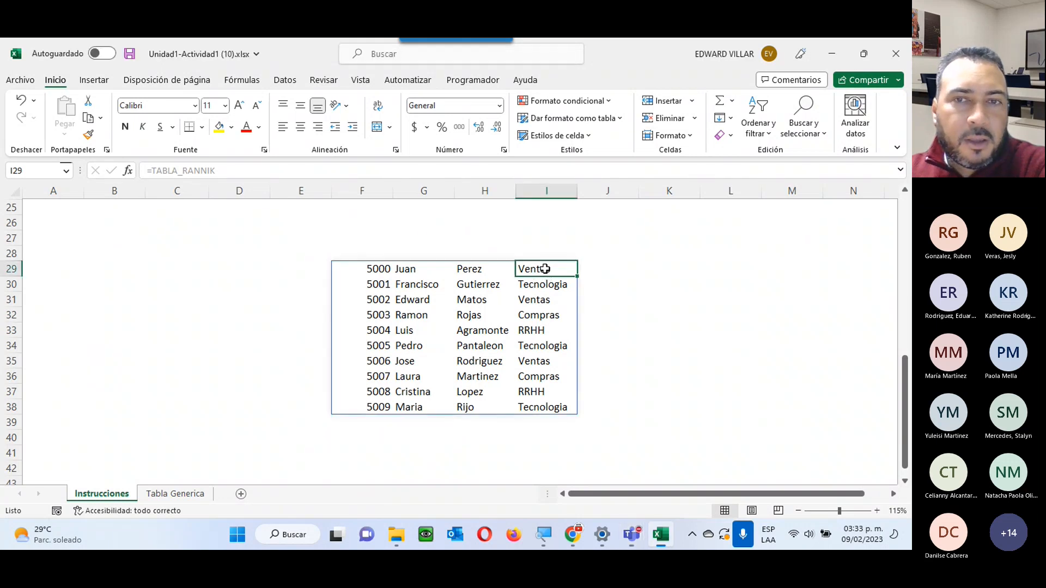
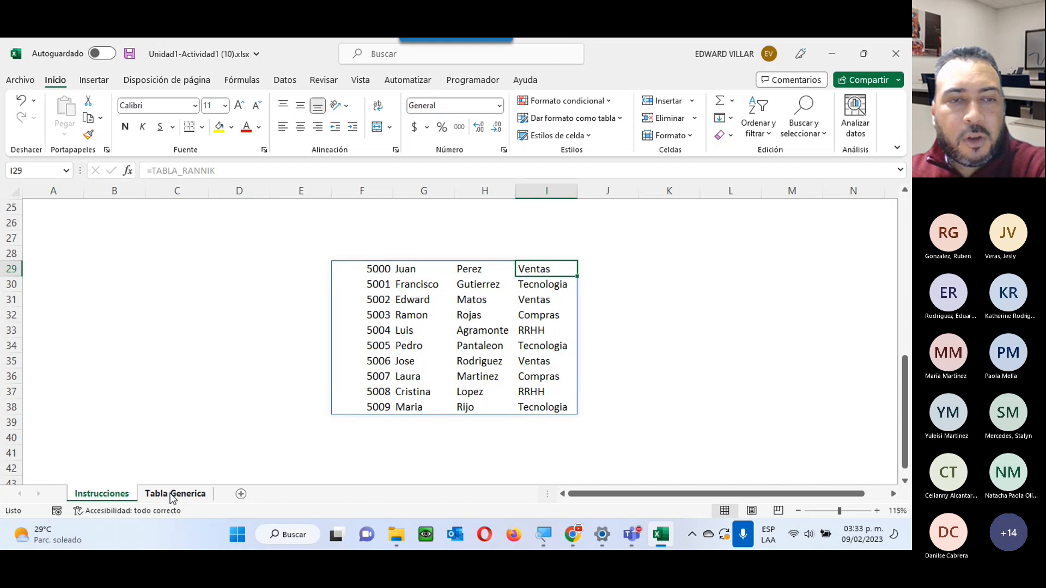
Enter a formula in cell D37 of the Instrucciones sheet that references cell L2 of the unformatted data on Tabla Generica.
{"action": "left_click", "coordinate": [251, 390]}
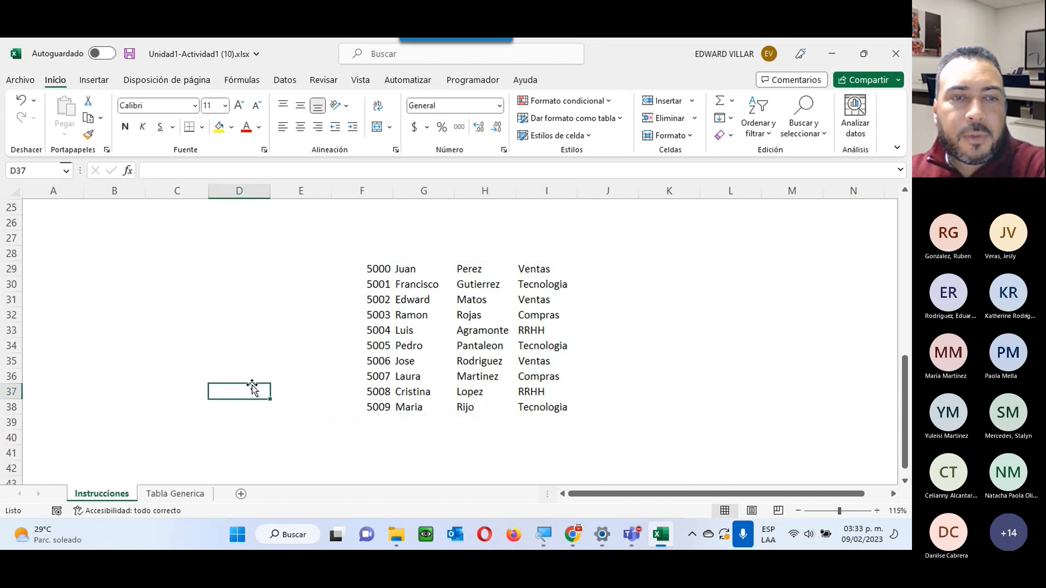
{"action": "left_click", "coordinate": [188, 494]}
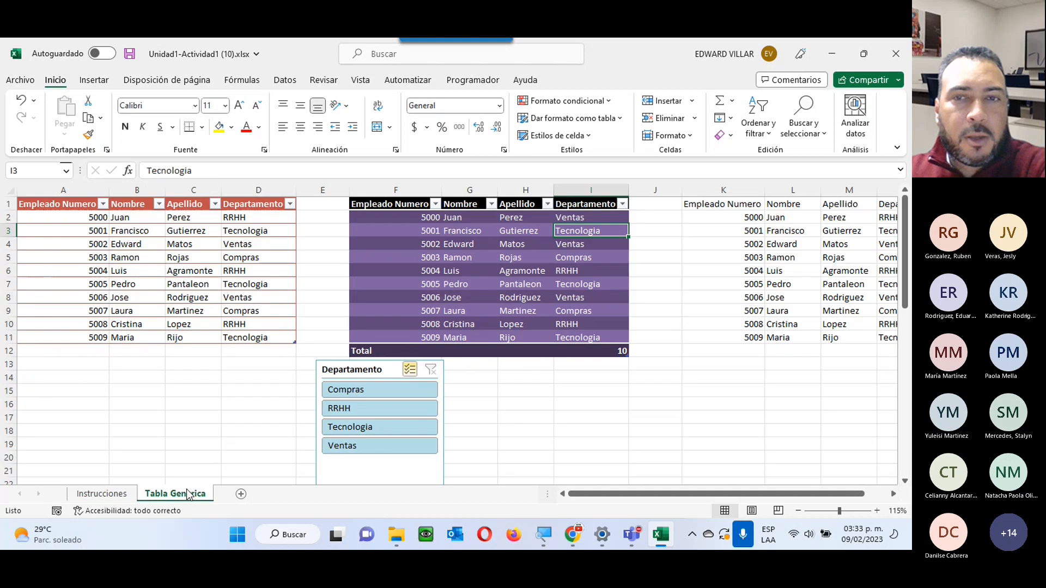
{"action": "left_click", "coordinate": [737, 218]}
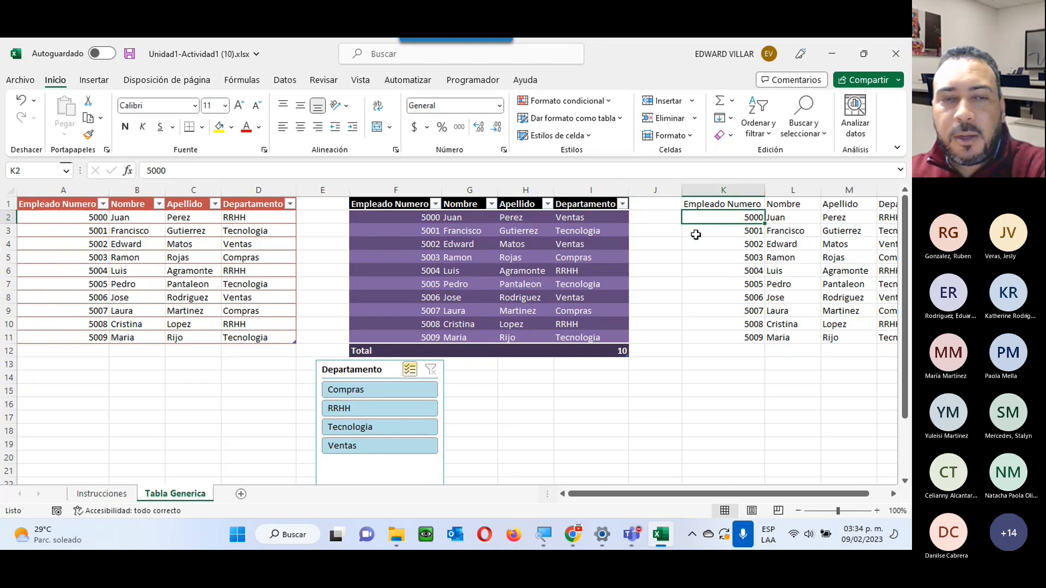
{"action": "left_click", "coordinate": [109, 495]}
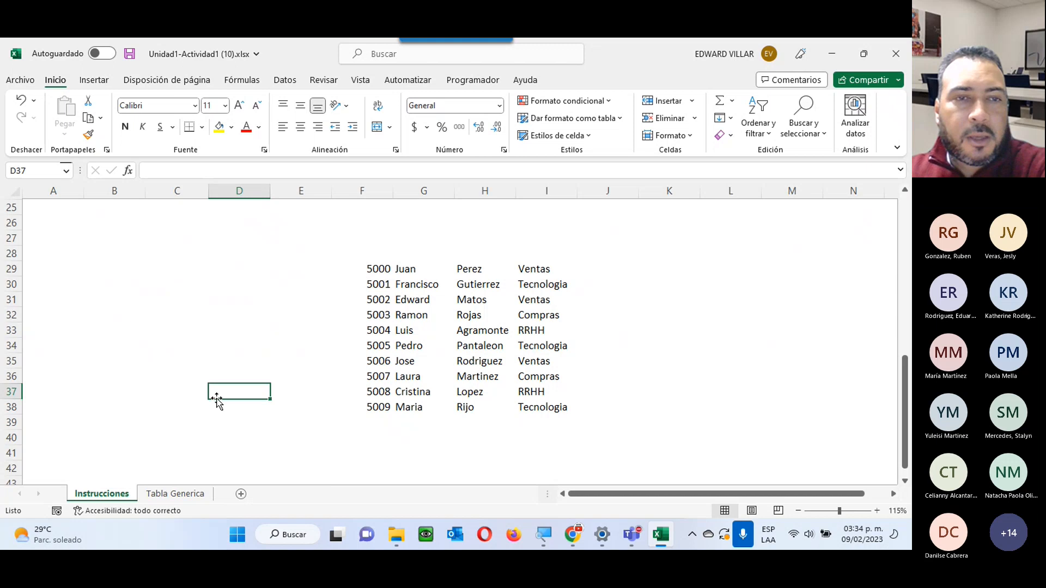
{"action": "type", "text": "="}
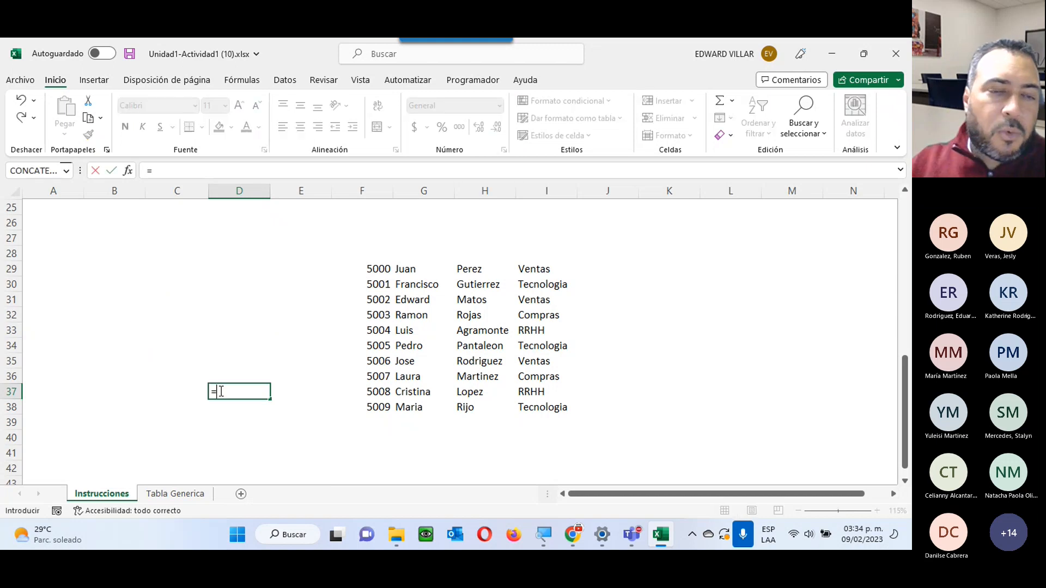
{"action": "left_click", "coordinate": [180, 495]}
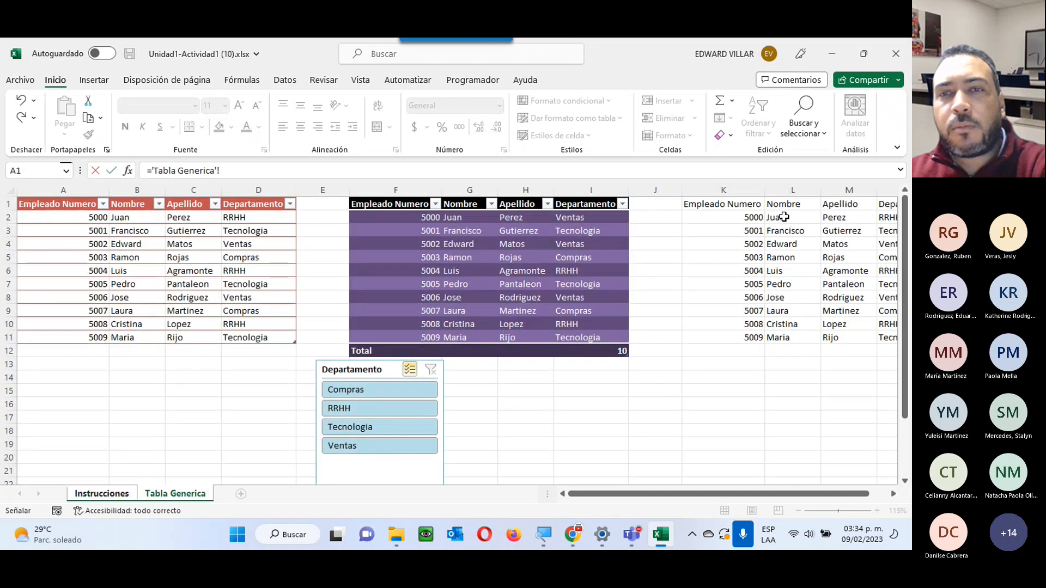
{"action": "left_click", "coordinate": [783, 217]}
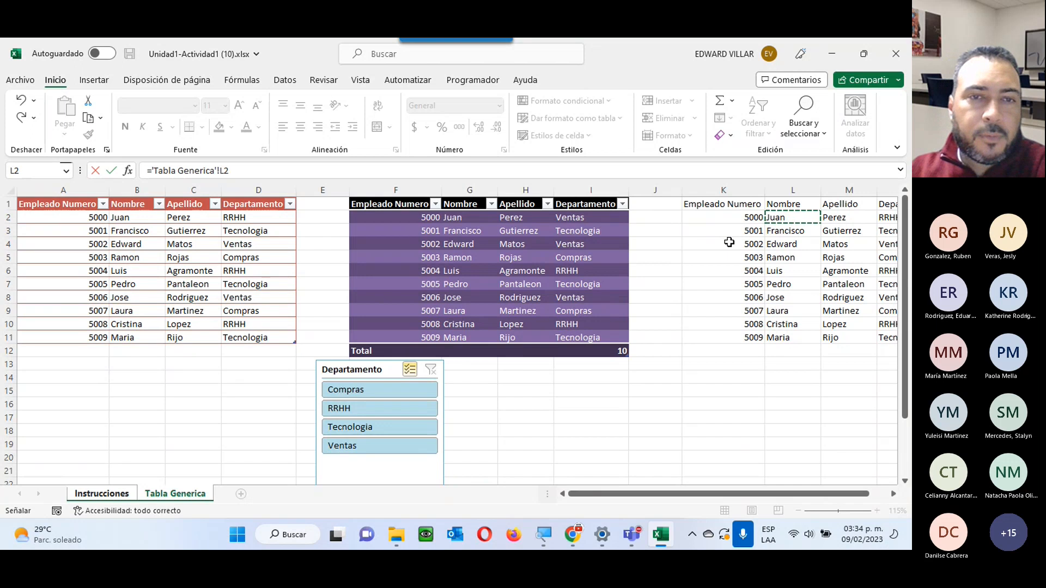
{"action": "key", "text": "Return"}
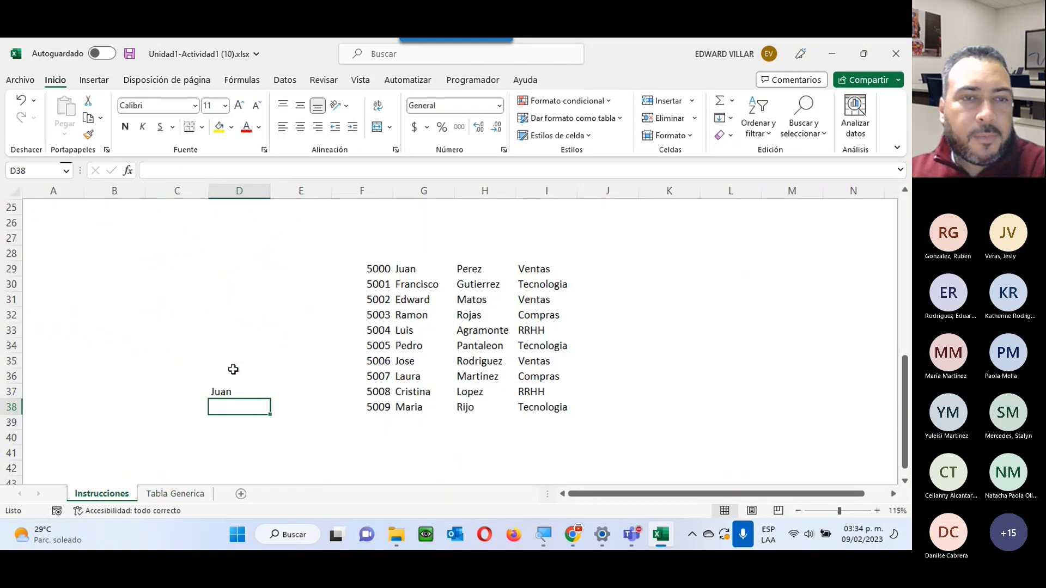
{"action": "left_click", "coordinate": [236, 388]}
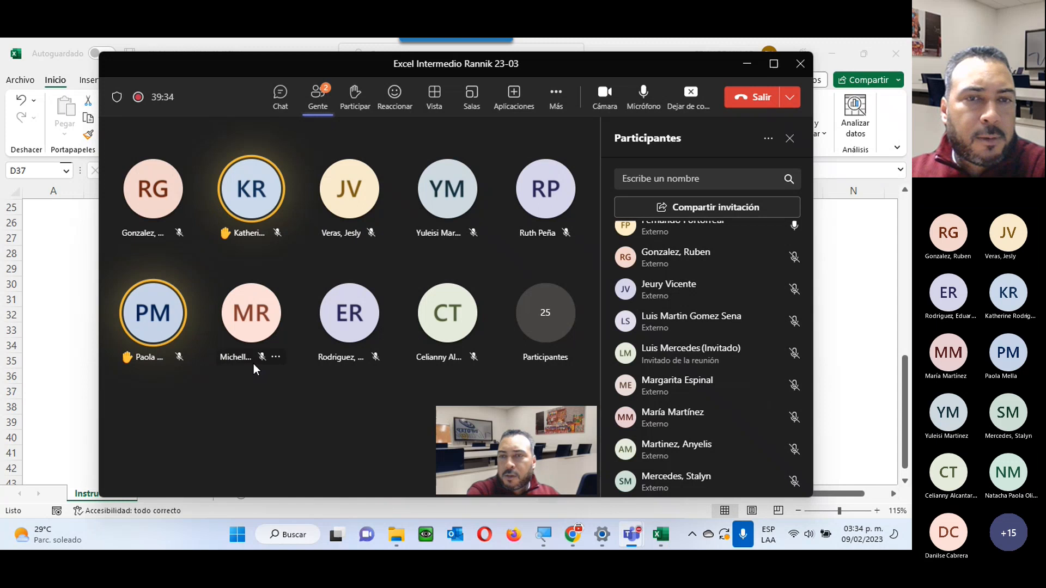
{"action": "left_click", "coordinate": [750, 67]}
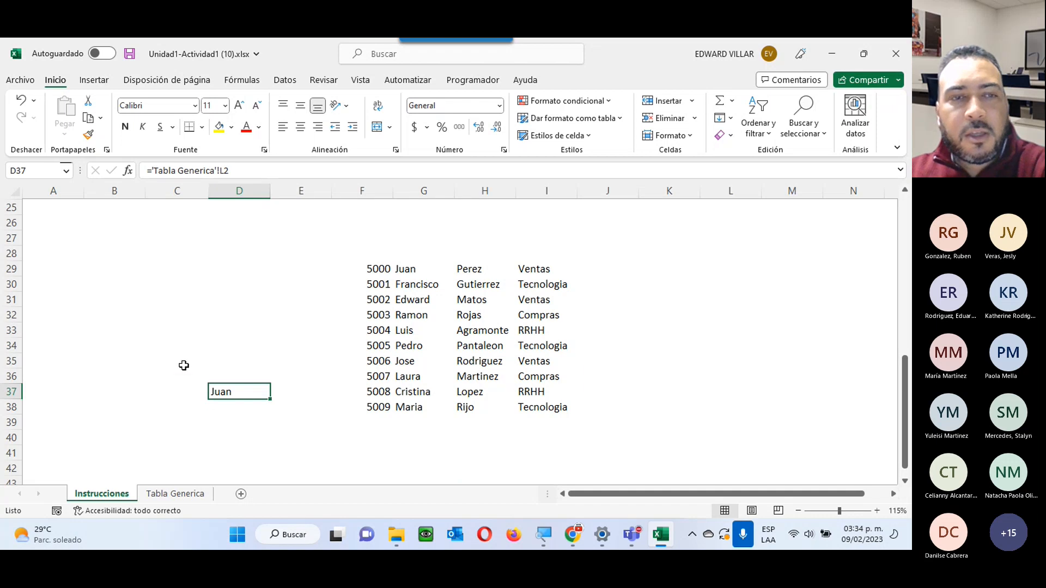
Rename the Tabla Generica sheet as Tabla Generica 2.
{"action": "left_click", "coordinate": [167, 493]}
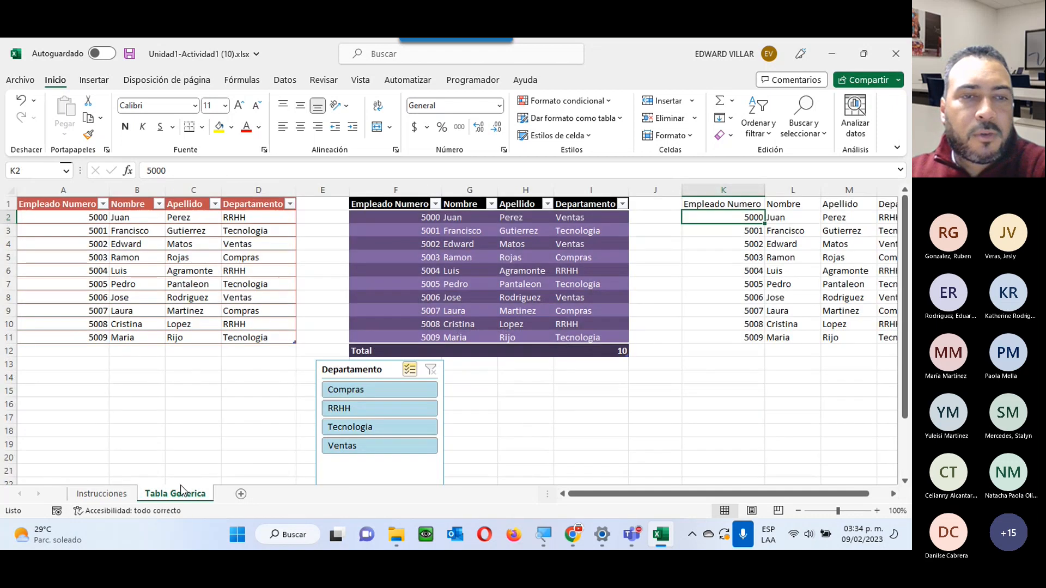
{"action": "right_click", "coordinate": [181, 485]}
{"action": "left_click", "coordinate": [164, 498]}
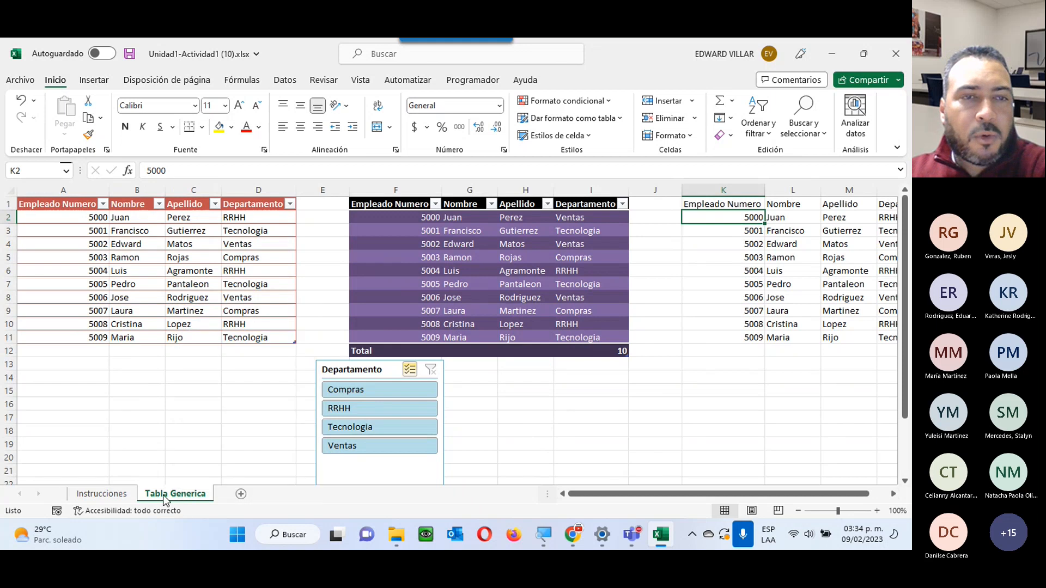
{"action": "right_click", "coordinate": [161, 488]}
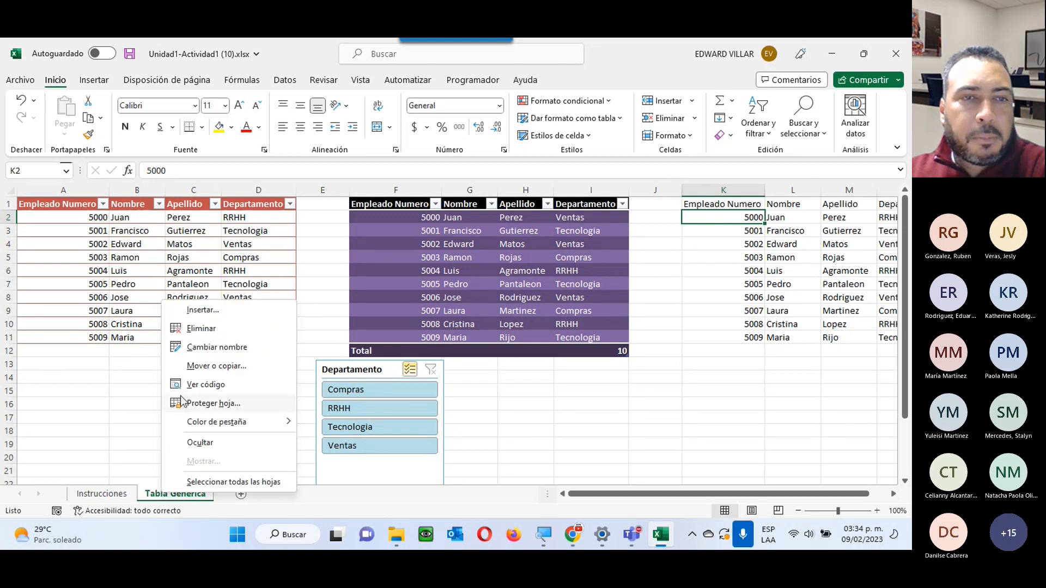
{"action": "left_click", "coordinate": [200, 346]}
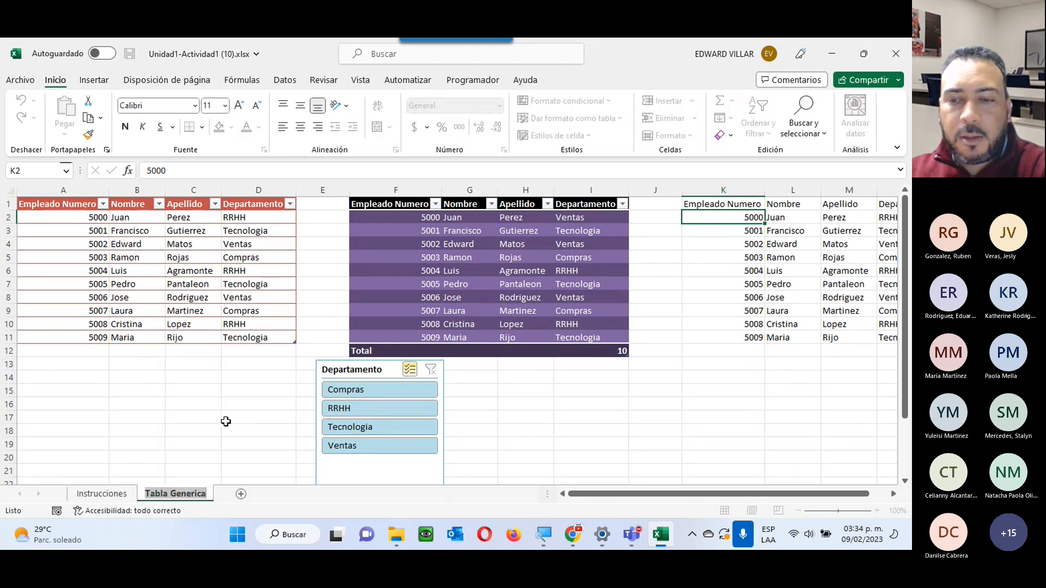
{"action": "key", "text": "End"}
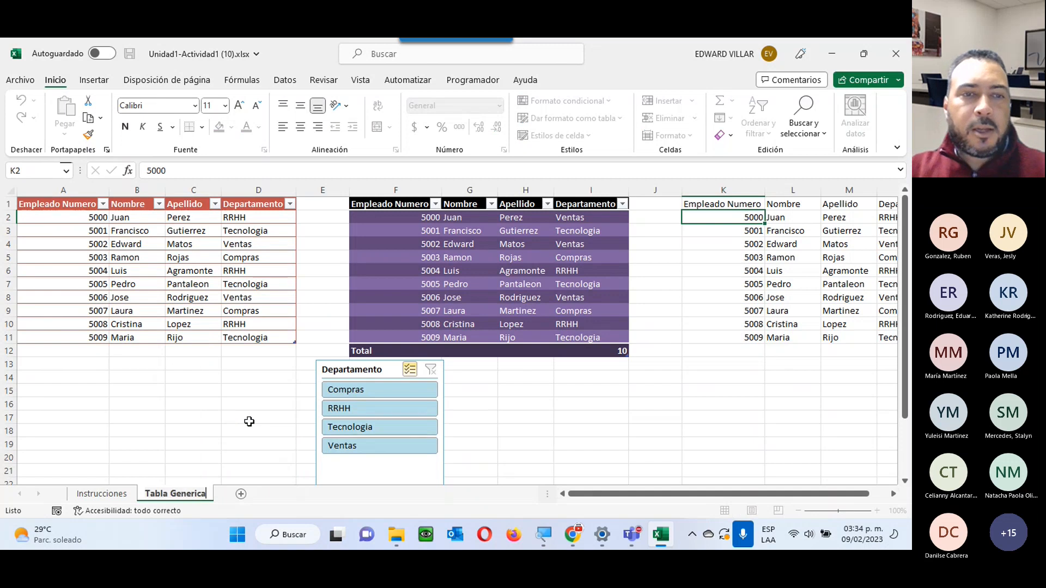
{"action": "type", "text": "2"}
{"action": "key", "text": "Return"}
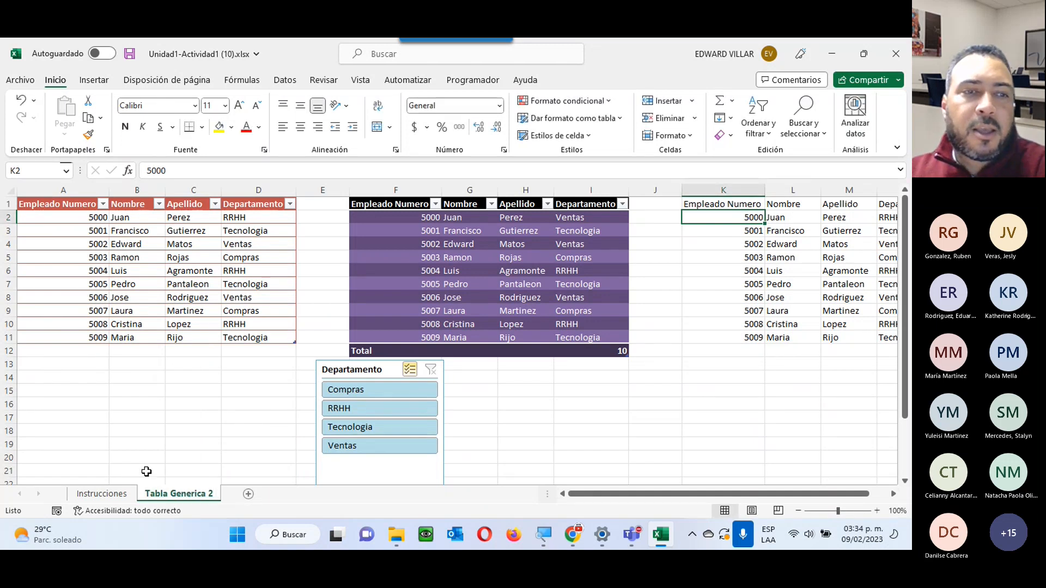
Change the sheet name in the D37 formula on Instrucciones to Tabla Generica without choosing a source file.
{"action": "left_click", "coordinate": [116, 494]}
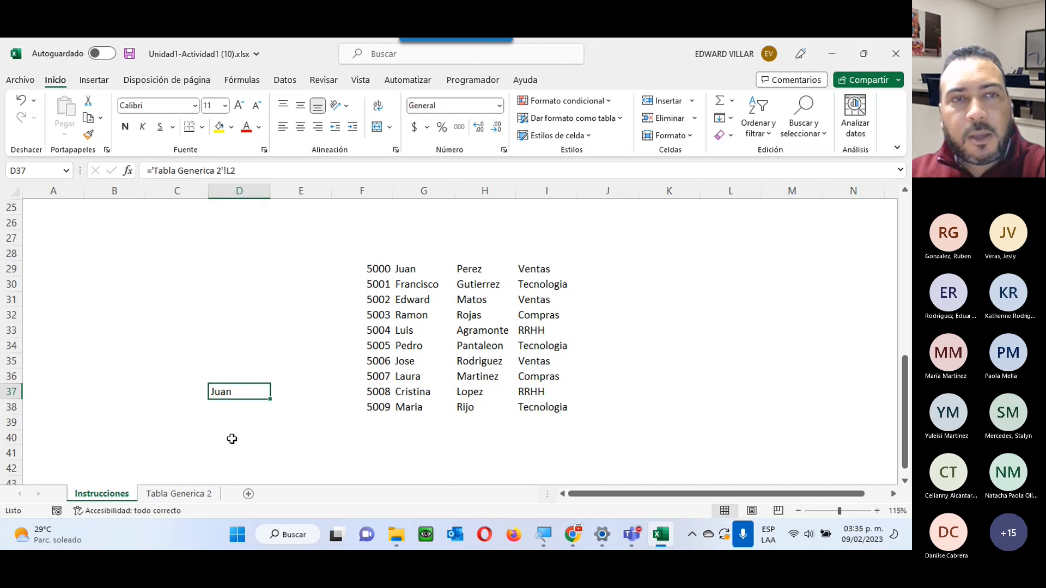
{"action": "left_click", "coordinate": [234, 423]}
{"action": "left_click", "coordinate": [245, 364]}
{"action": "left_click", "coordinate": [225, 393]}
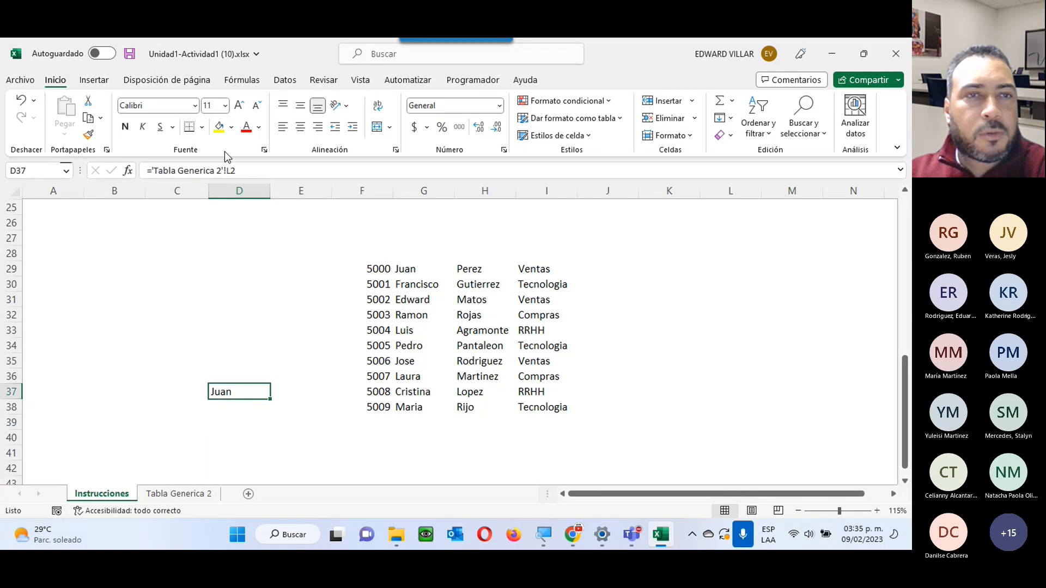
{"action": "left_click", "coordinate": [223, 171]}
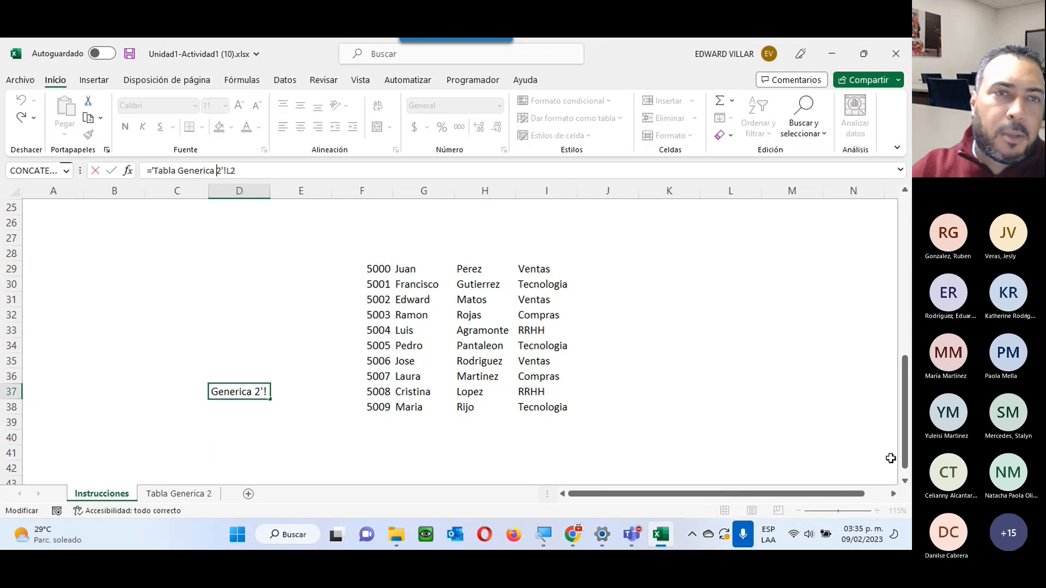
{"action": "key", "text": "BackSpace"}
{"action": "key", "text": "BackSpace"}
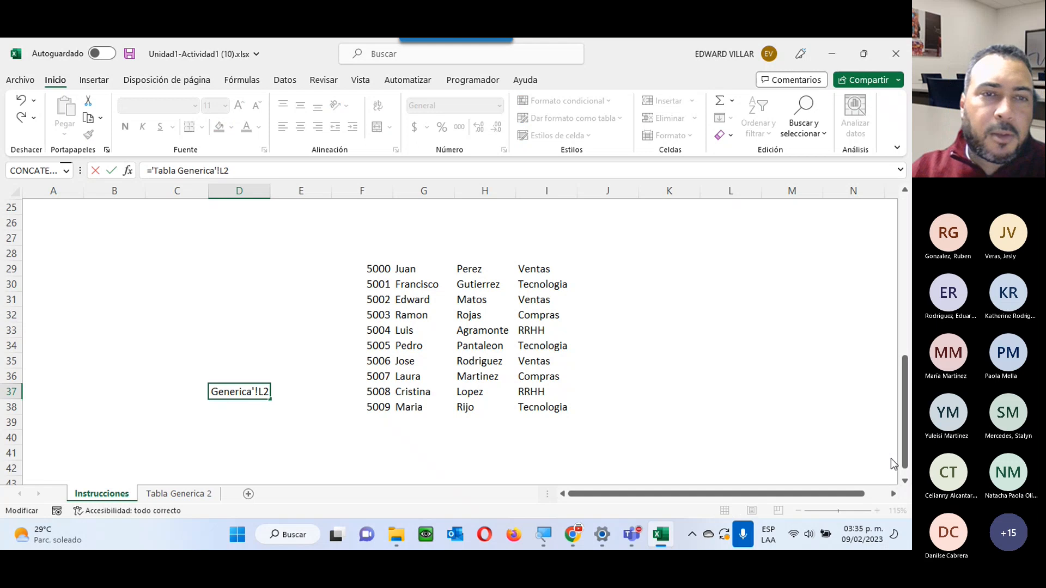
{"action": "key", "text": "Return"}
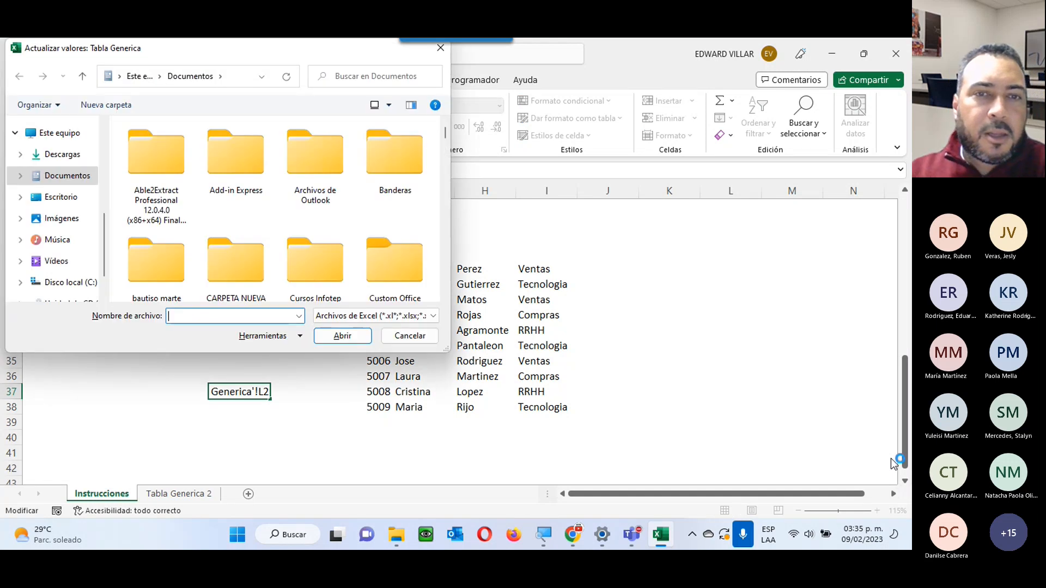
{"action": "left_click", "coordinate": [410, 336]}
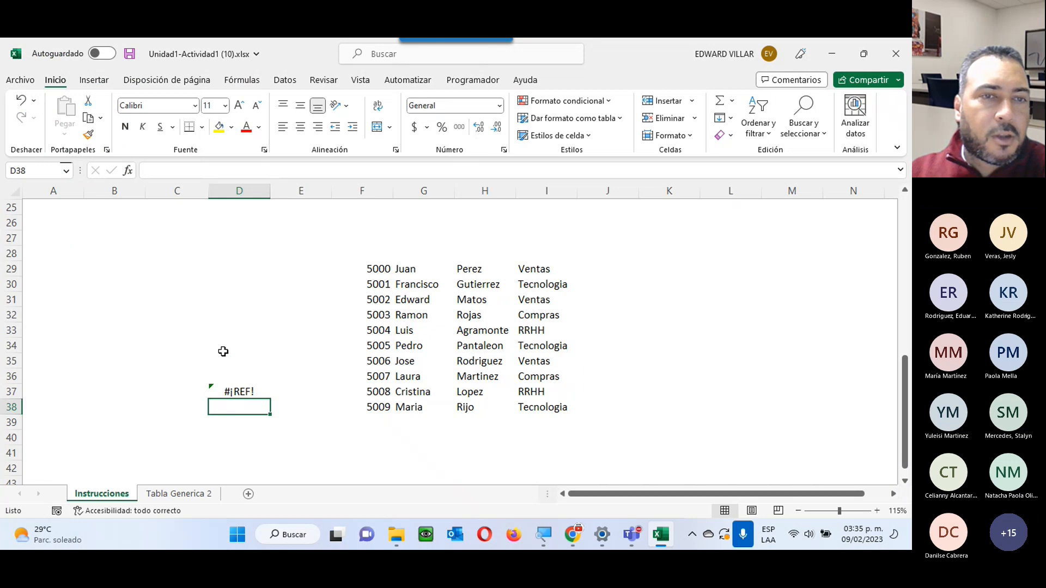
{"action": "key", "text": "Up"}
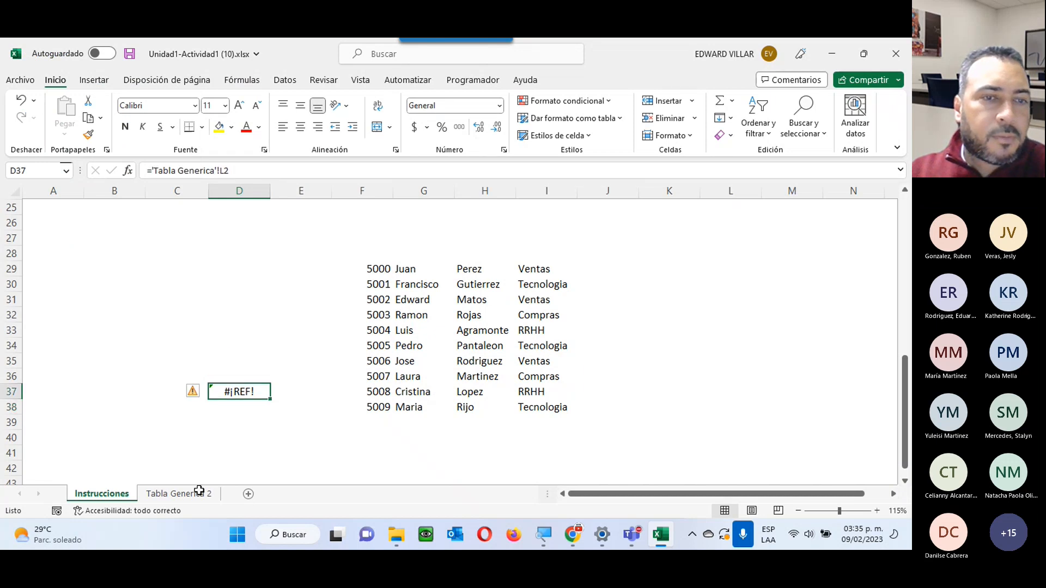
Compare the renamed sheet with the table reference in G29 of Instrucciones and check the purple table's name in its design settings.
{"action": "left_click", "coordinate": [179, 493]}
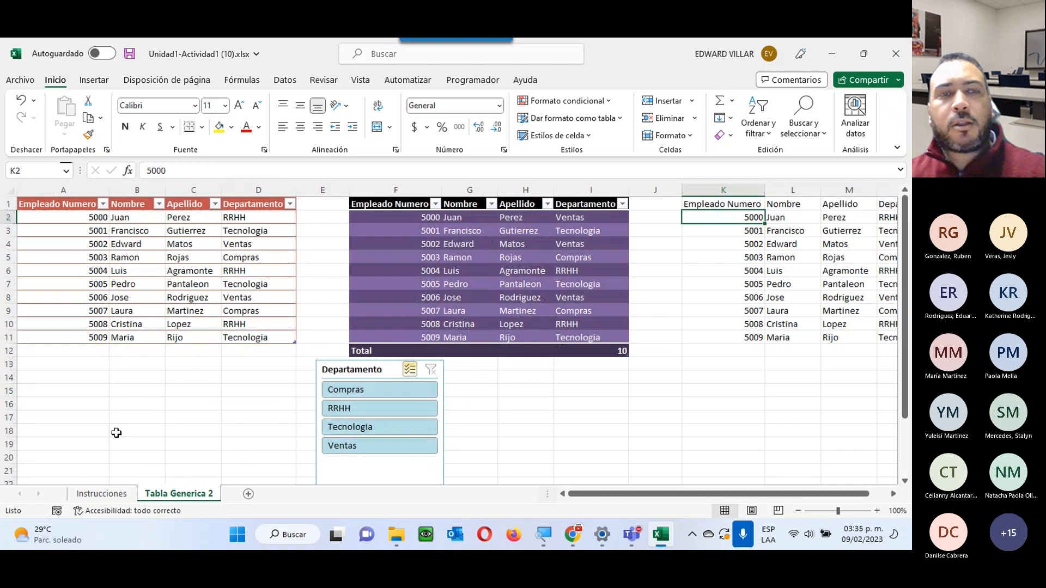
{"action": "left_click", "coordinate": [110, 495]}
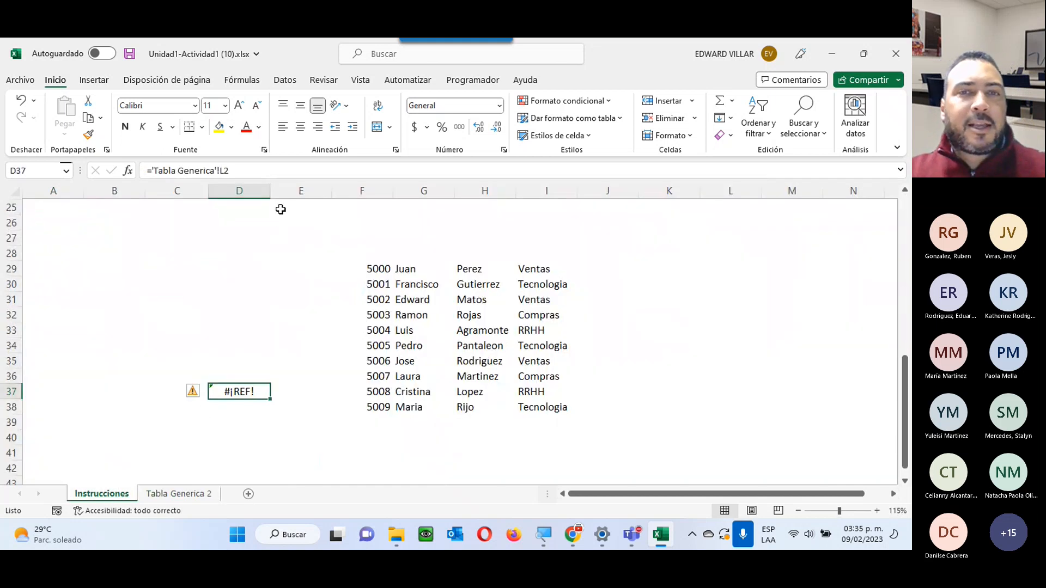
{"action": "left_click", "coordinate": [402, 270]}
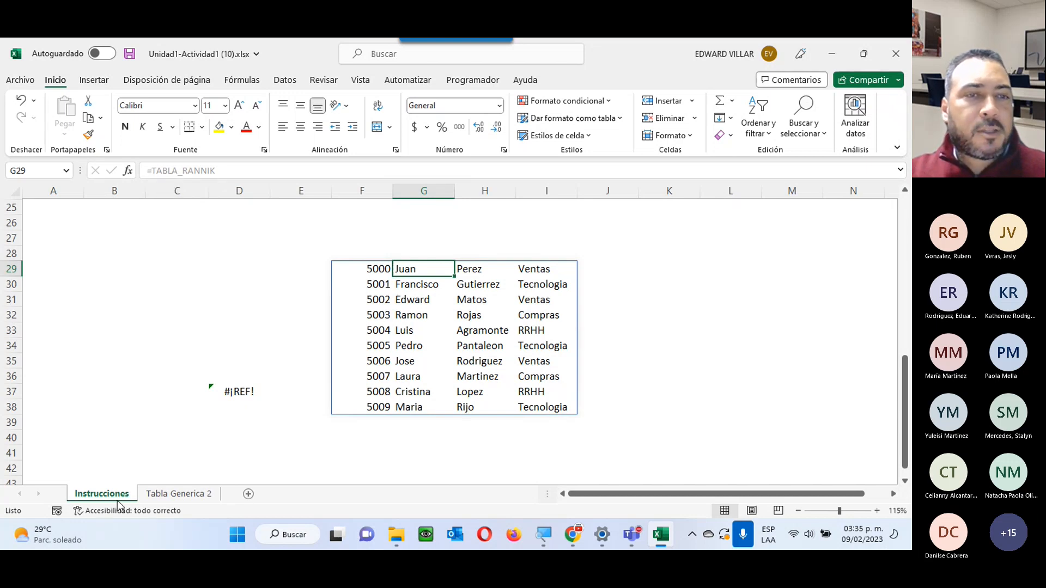
{"action": "left_click", "coordinate": [152, 494]}
{"action": "left_click", "coordinate": [502, 280]}
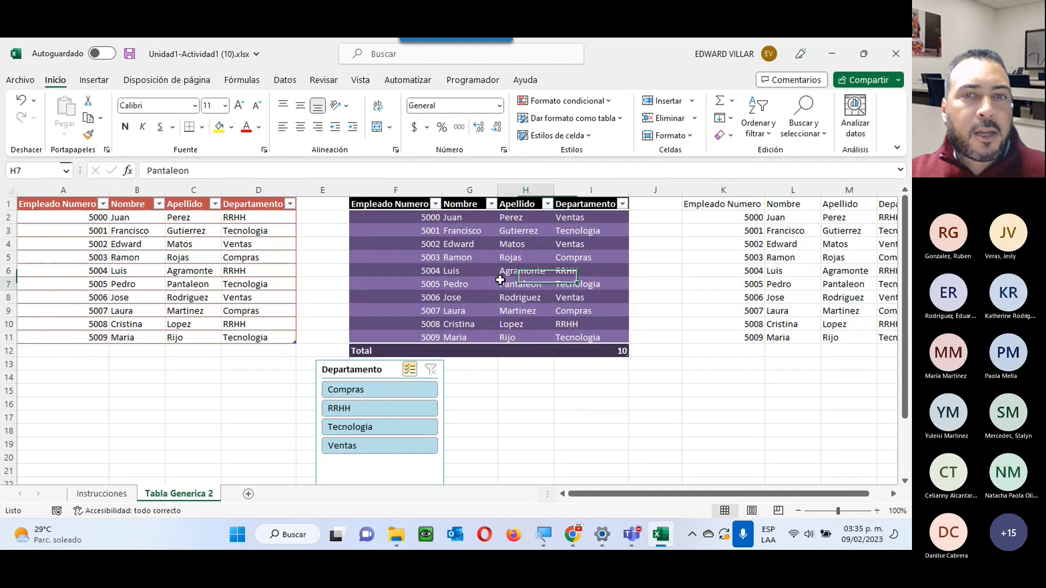
{"action": "left_click", "coordinate": [591, 79]}
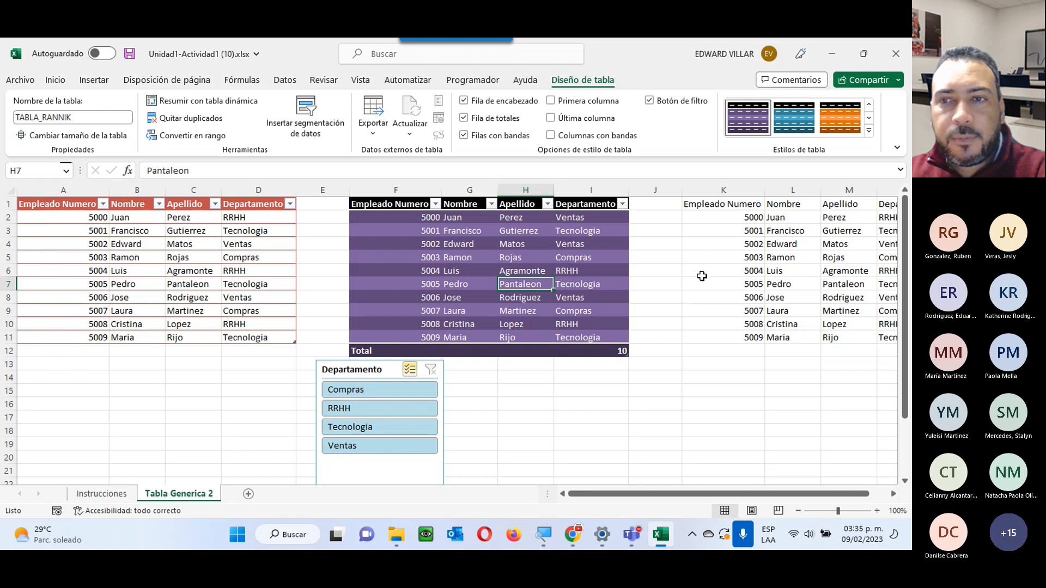
{"action": "left_click", "coordinate": [785, 299]}
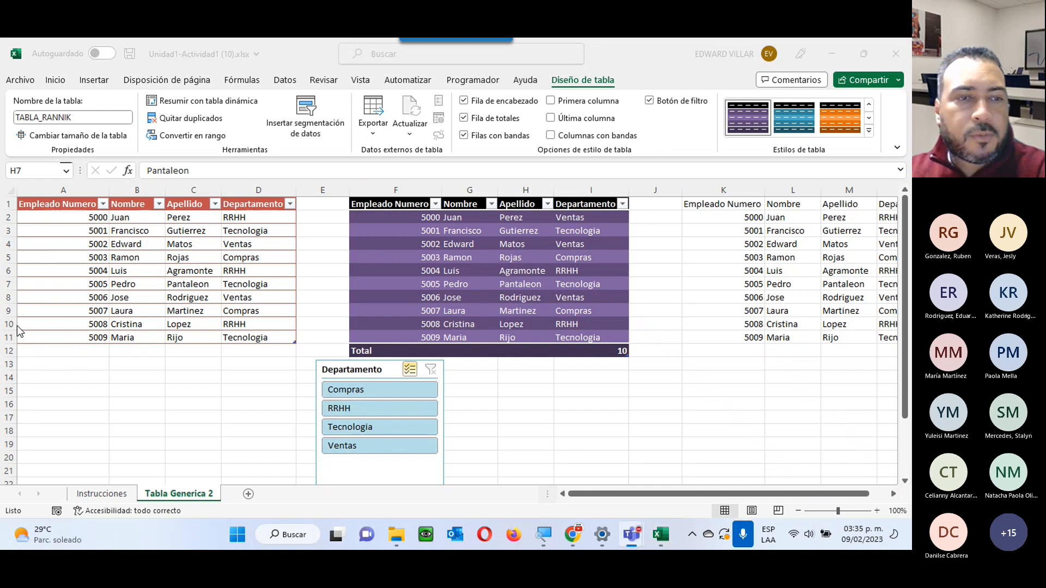
Review the numbered activity steps listed on the Instrucciones sheet.
{"action": "left_click", "coordinate": [93, 498]}
{"action": "left_click", "coordinate": [93, 498]}
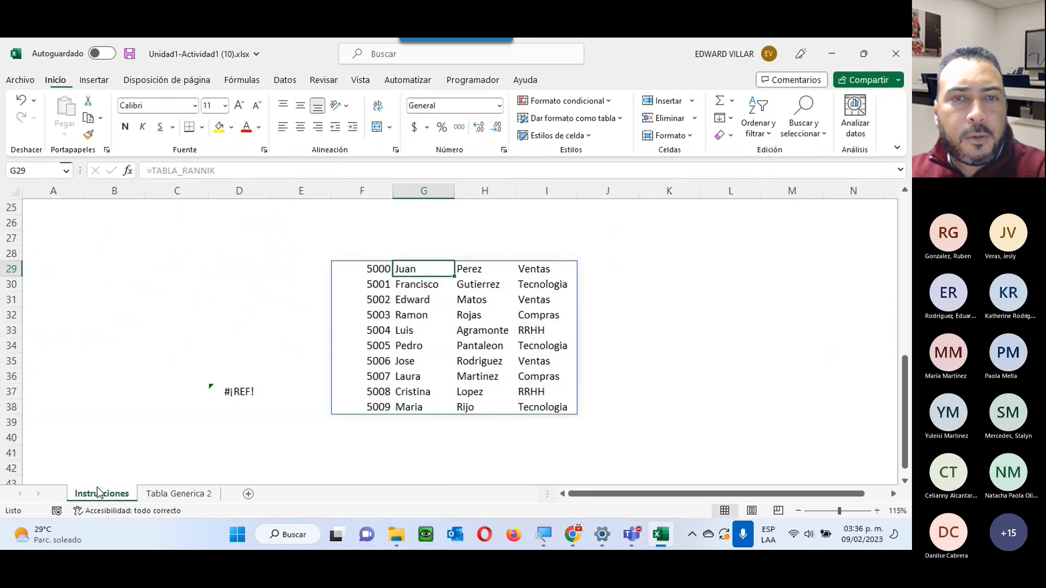
{"action": "scroll", "coordinate": [238, 476], "scroll_direction": "up", "scroll_amount": 6}
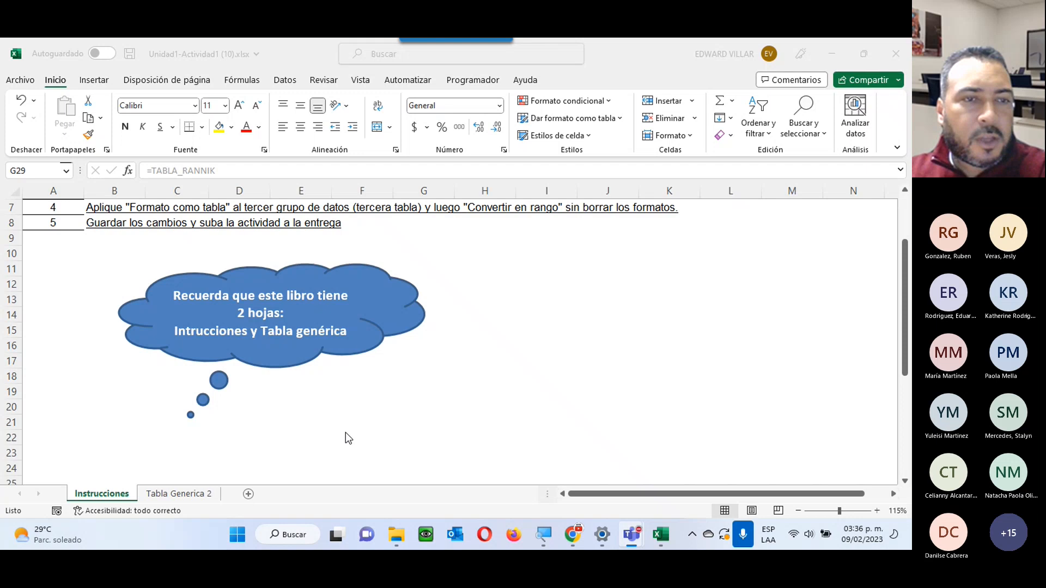
{"action": "scroll", "coordinate": [345, 432], "scroll_direction": "up", "scroll_amount": 1}
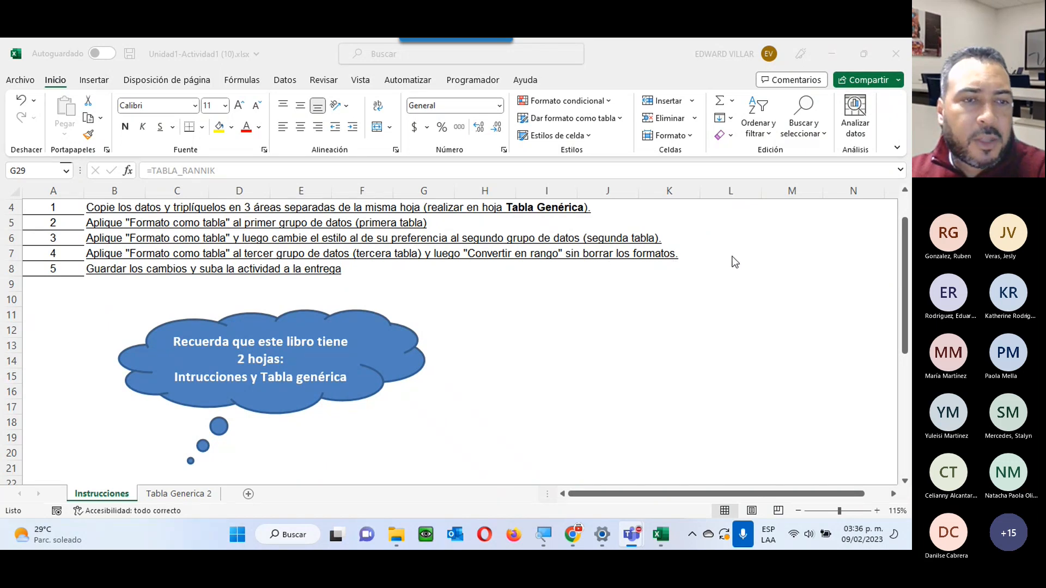
Format the third data group, K1:N11 on Tabla Generica 2, as a table with headers using the orange Oscuro style.
{"action": "left_click", "coordinate": [182, 494]}
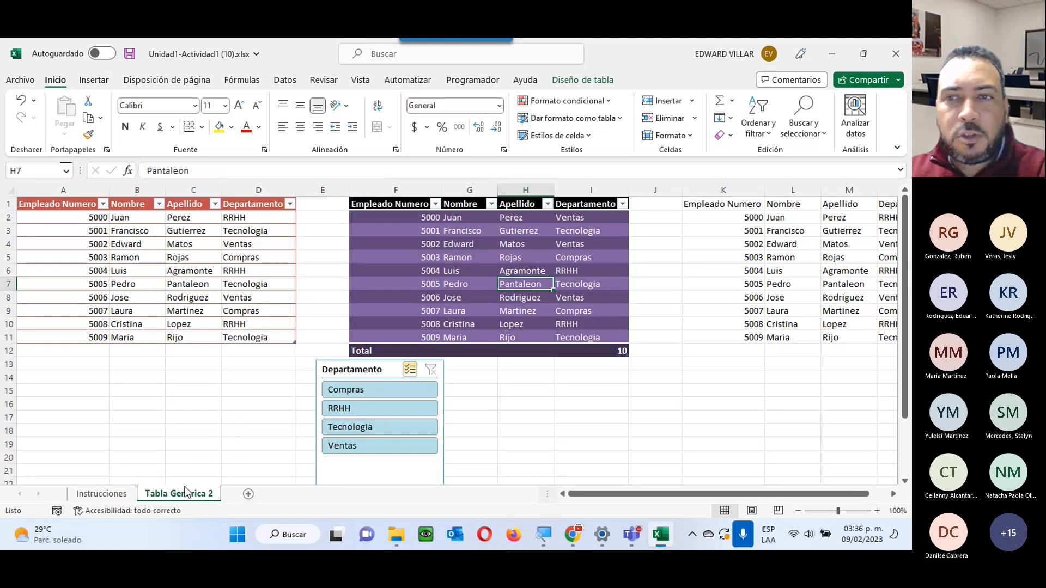
{"action": "left_click_drag", "start_coordinate": [740, 202], "coordinate": [770, 338]}
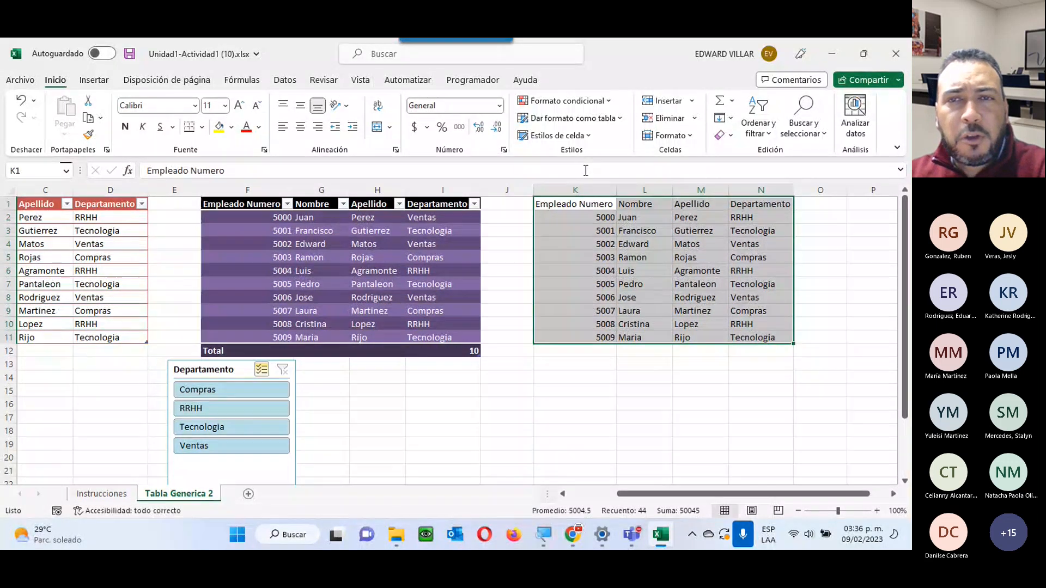
{"action": "left_click", "coordinate": [562, 122]}
{"action": "scroll", "coordinate": [768, 411], "scroll_direction": "down", "scroll_amount": 2}
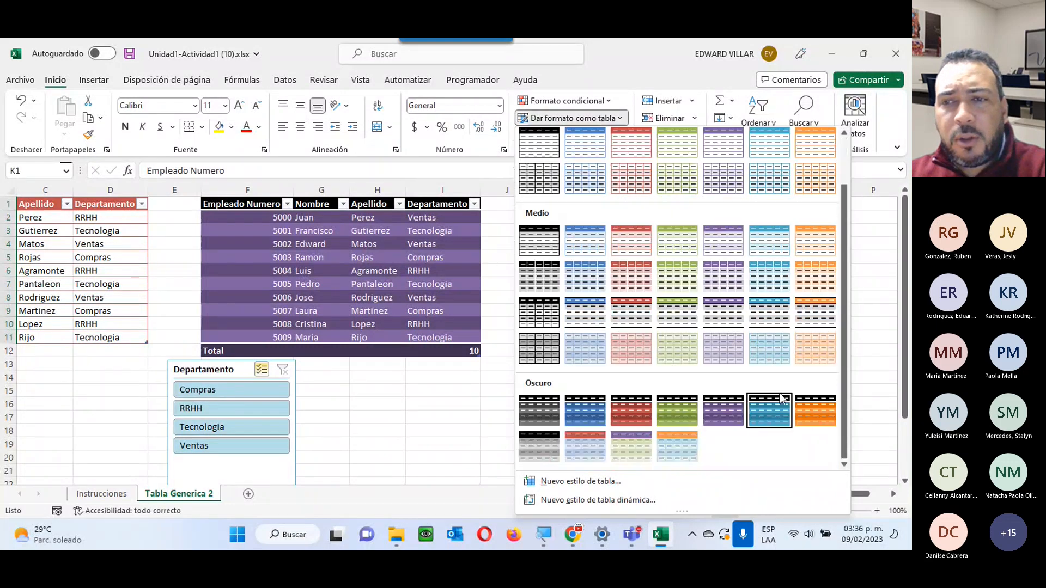
{"action": "left_click", "coordinate": [801, 415]}
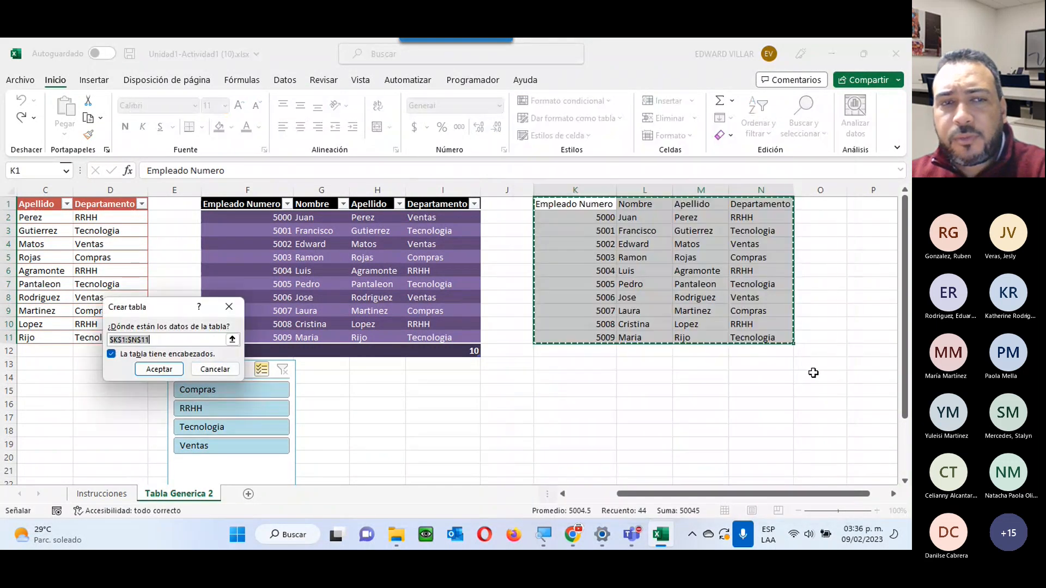
{"action": "left_click", "coordinate": [159, 368]}
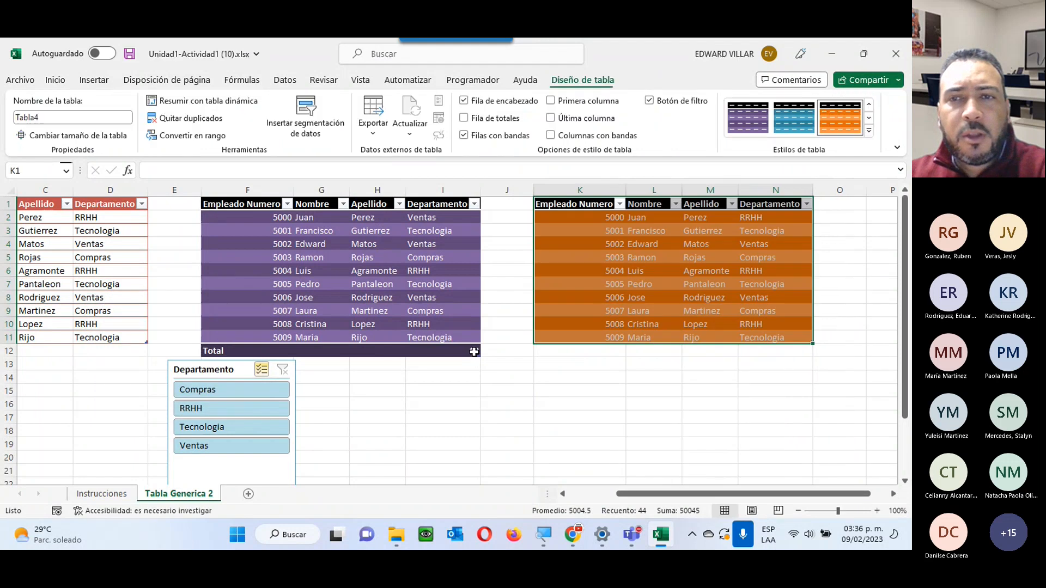
{"action": "left_click", "coordinate": [695, 296]}
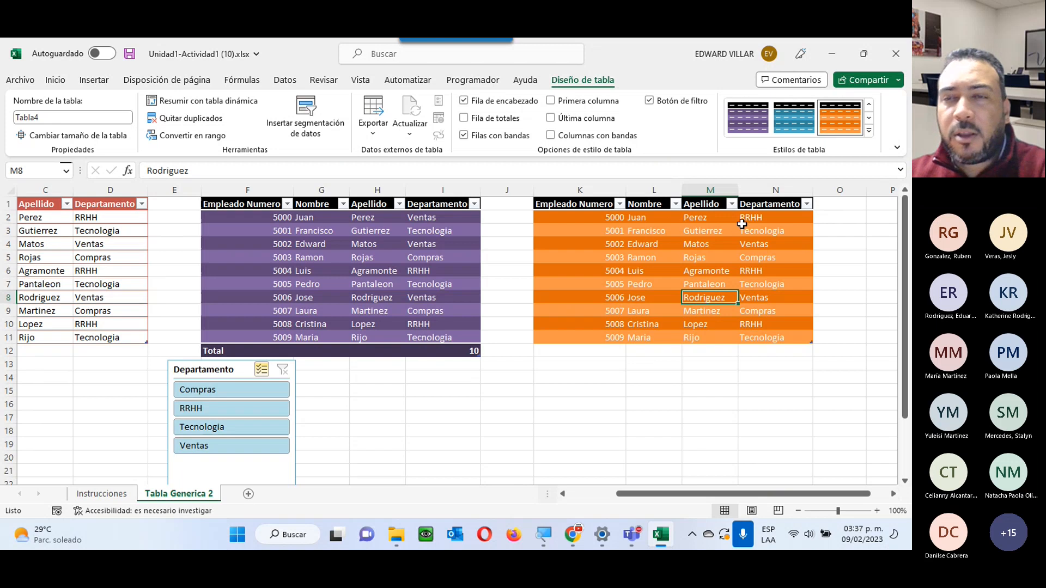
Convert the orange table into a normal range while keeping its formatting.
{"action": "left_click", "coordinate": [612, 259]}
{"action": "left_click", "coordinate": [768, 243]}
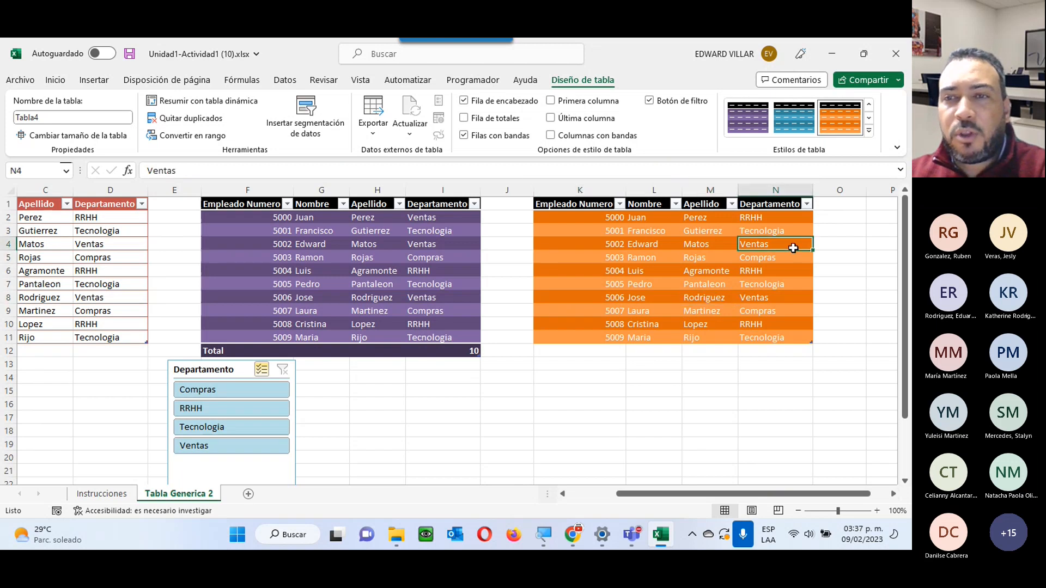
{"action": "left_click", "coordinate": [776, 309]}
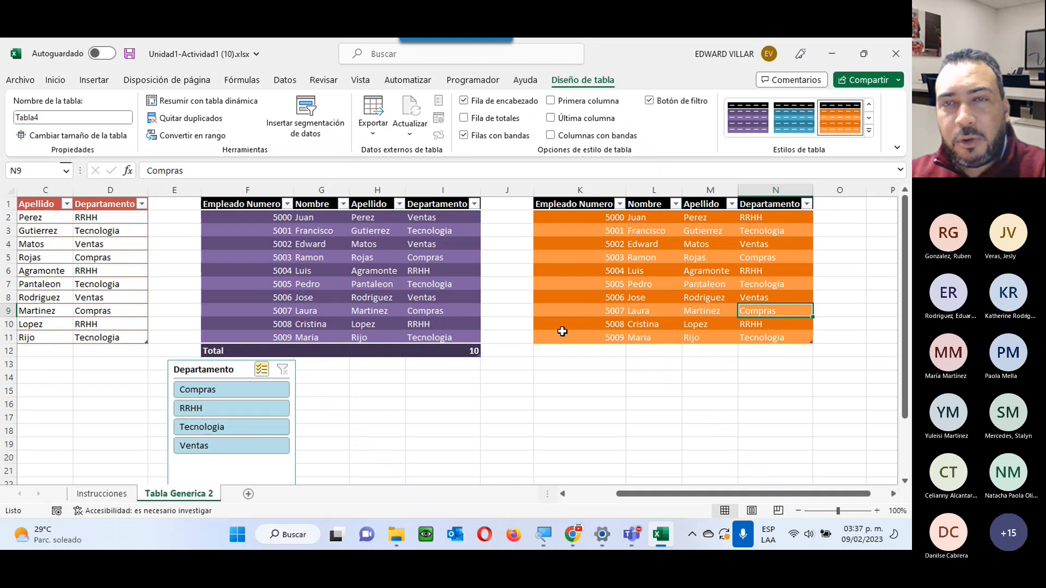
{"action": "left_click", "coordinate": [650, 257]}
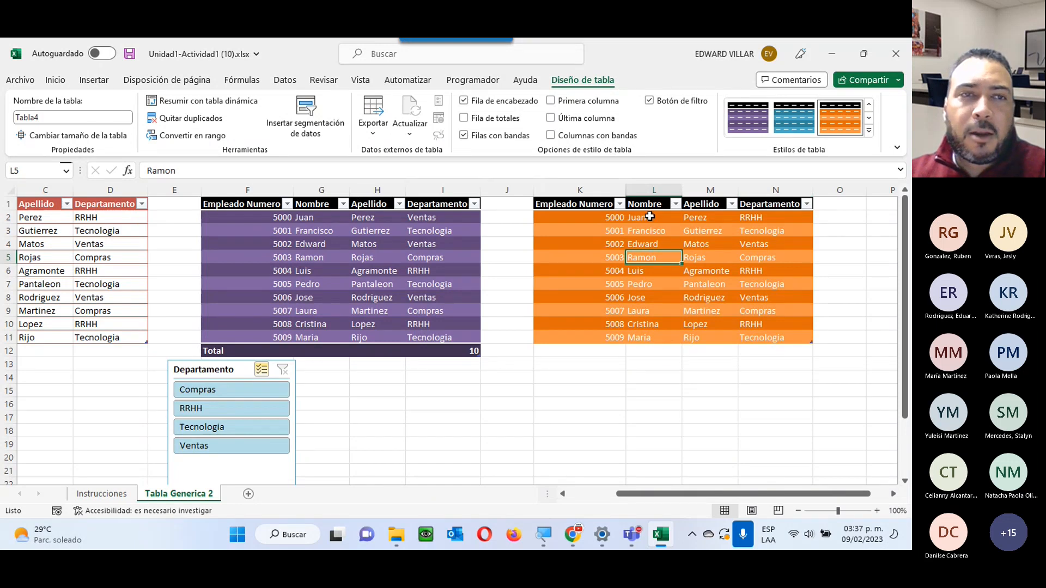
{"action": "left_click", "coordinate": [209, 139]}
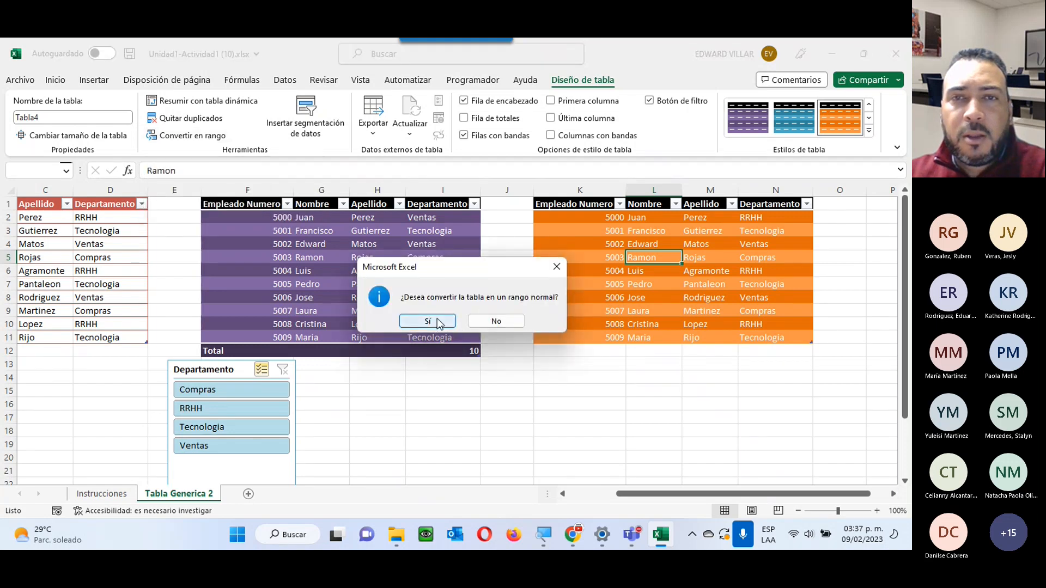
{"action": "left_click", "coordinate": [439, 321]}
Examine the cells and headers of the converted orange range for table filters and table design options.
{"action": "left_click", "coordinate": [638, 311]}
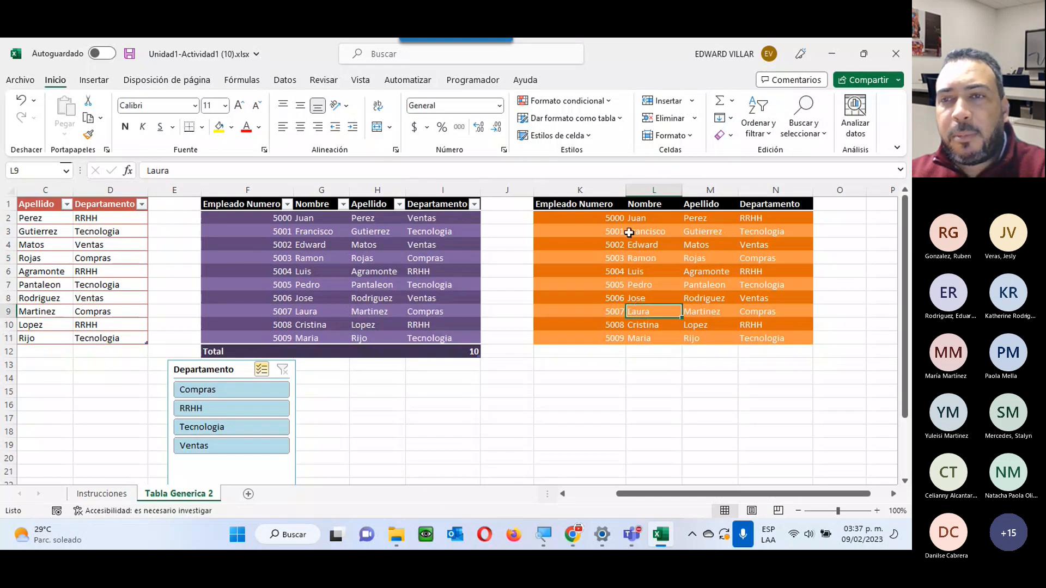
{"action": "left_click", "coordinate": [801, 233]}
{"action": "left_click", "coordinate": [646, 245]}
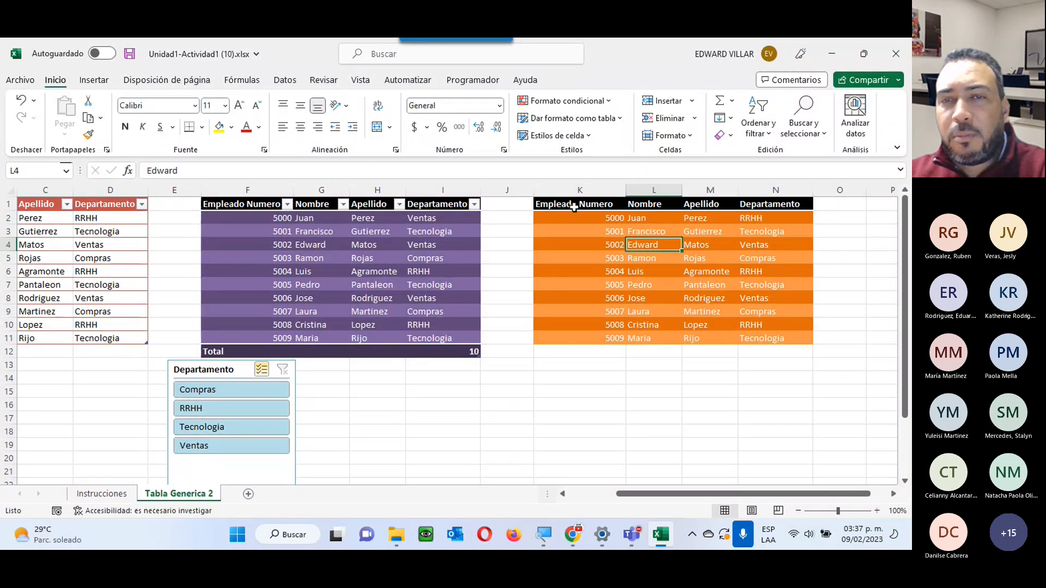
{"action": "left_click_drag", "start_coordinate": [574, 207], "coordinate": [787, 344]}
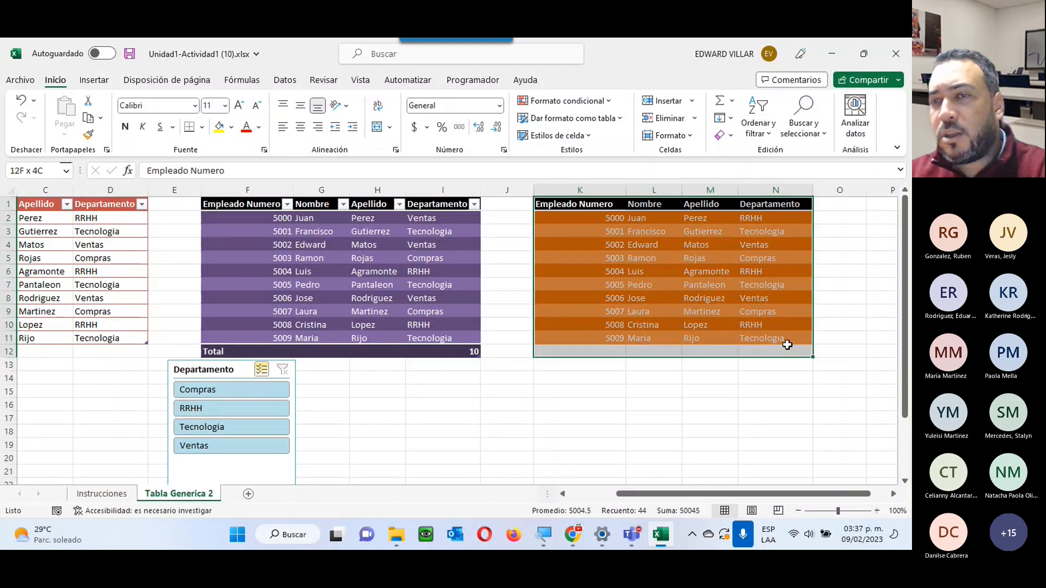
{"action": "left_click", "coordinate": [855, 256]}
{"action": "left_click", "coordinate": [755, 257]}
{"action": "left_click", "coordinate": [708, 232]}
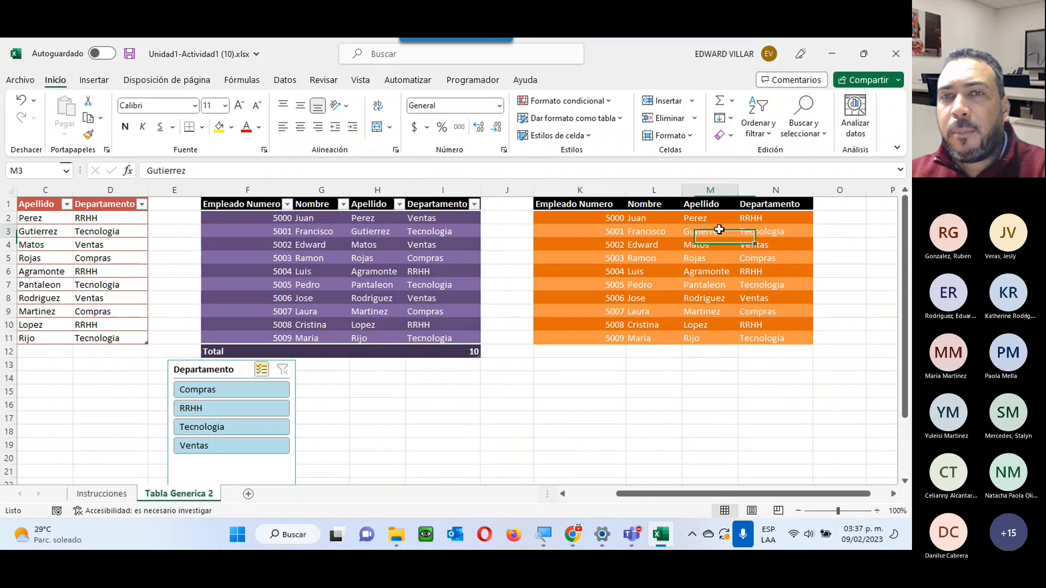
{"action": "left_click", "coordinate": [613, 262]}
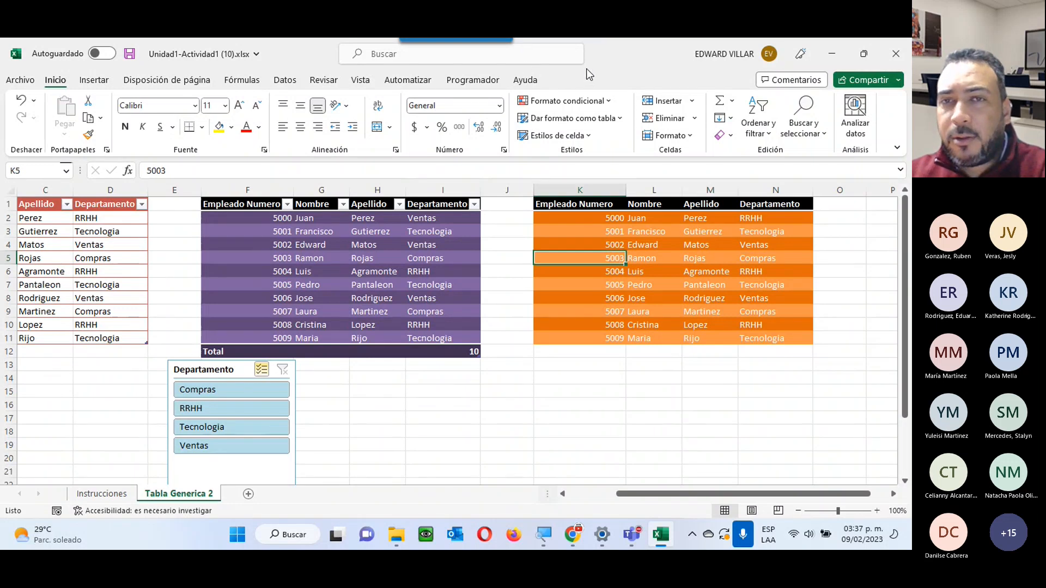
{"action": "left_click", "coordinate": [658, 247]}
{"action": "left_click", "coordinate": [755, 279]}
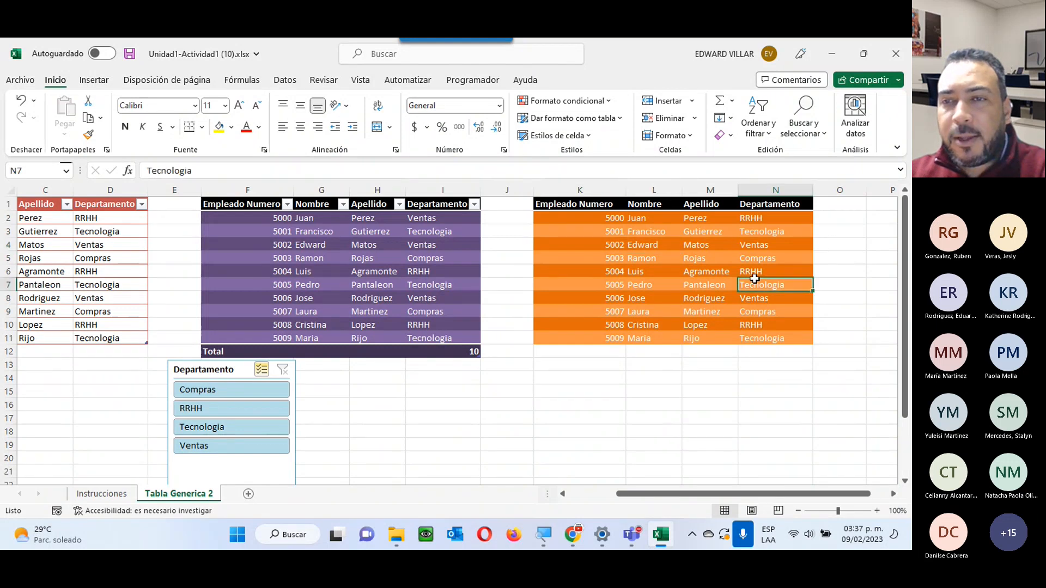
{"action": "left_click", "coordinate": [698, 308]}
{"action": "left_click", "coordinate": [630, 261]}
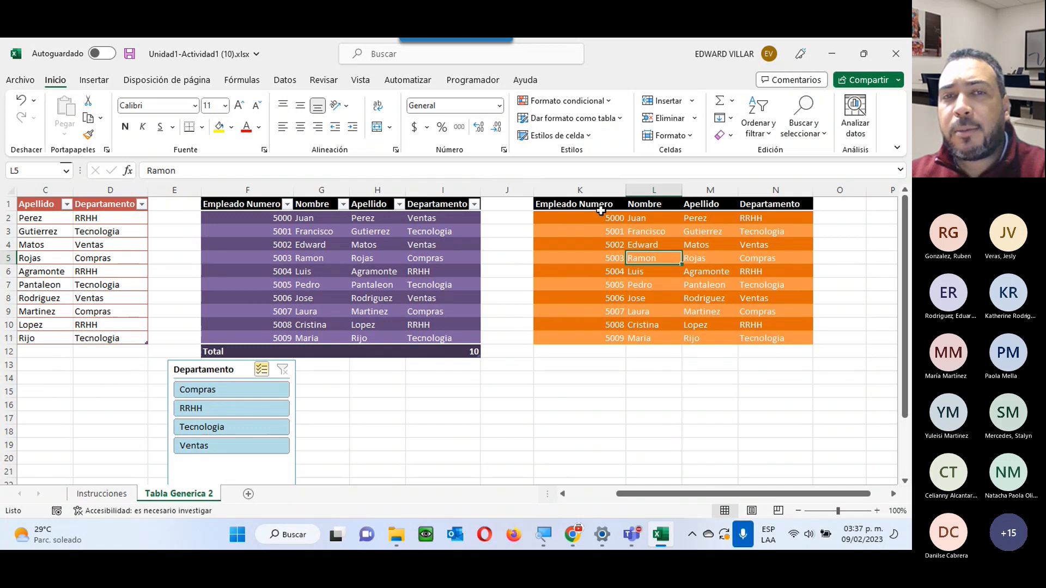
Check the purple table's design settings and the filter options of its Departamento column for comparison with the orange range.
{"action": "left_click", "coordinate": [326, 245]}
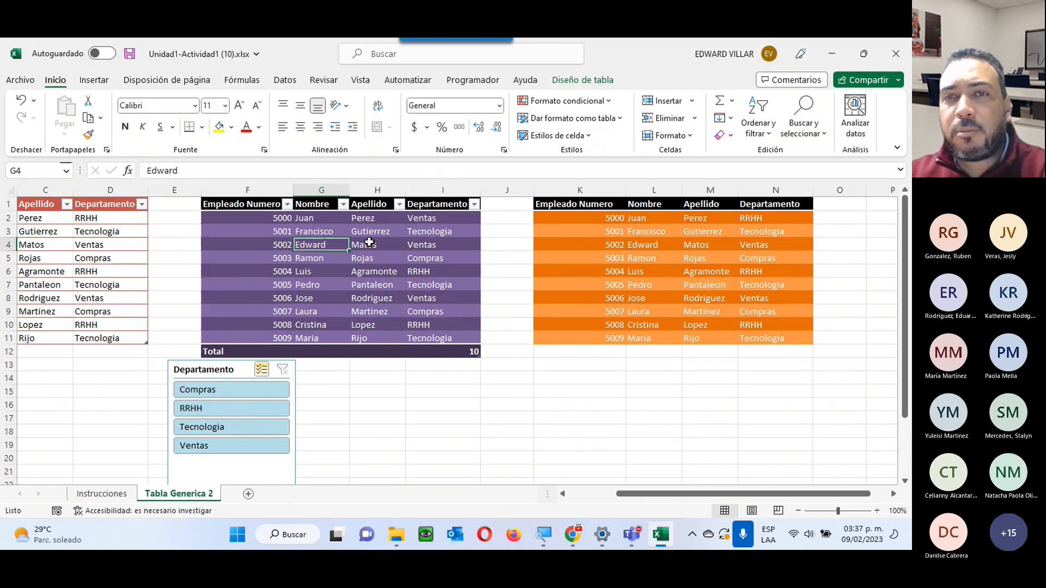
{"action": "left_click", "coordinate": [613, 76]}
{"action": "left_click", "coordinate": [408, 260]}
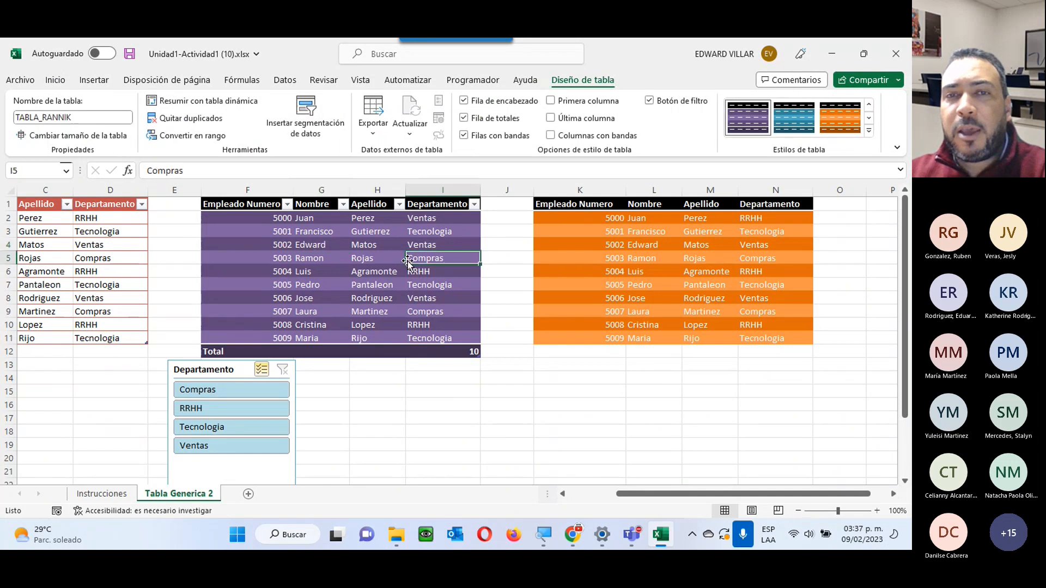
{"action": "left_click", "coordinate": [474, 204]}
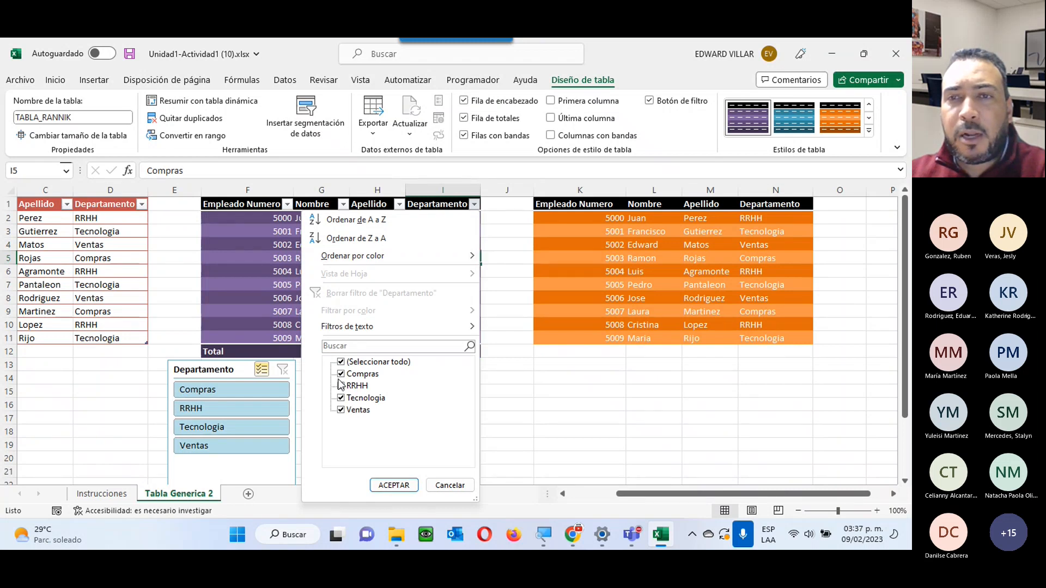
{"action": "left_click", "coordinate": [266, 218]}
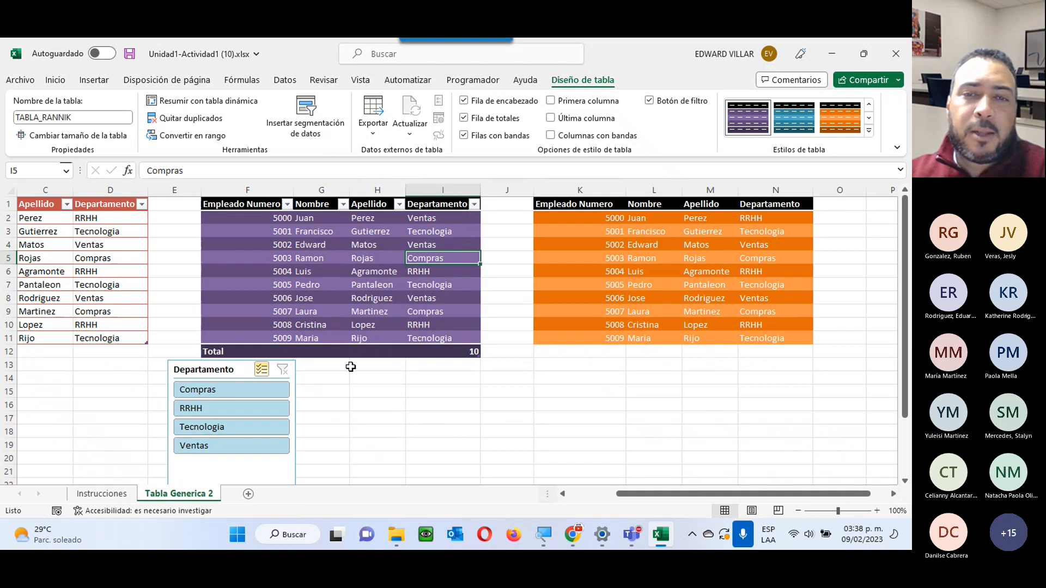
Compare the function choices in the purple table's total cell I12 with the cells directly below the orange range.
{"action": "left_click", "coordinate": [427, 355]}
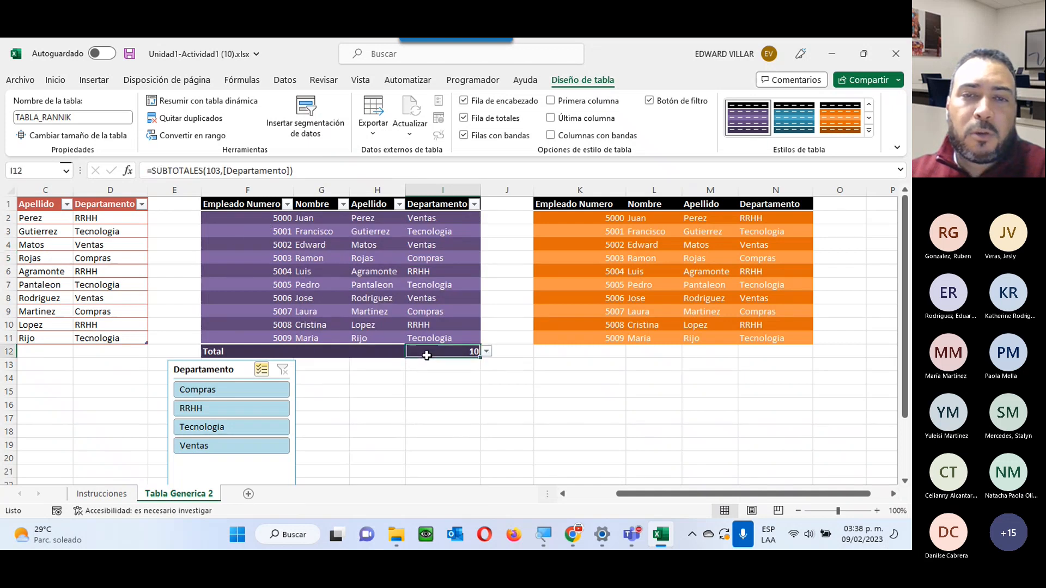
{"action": "left_click", "coordinate": [486, 352]}
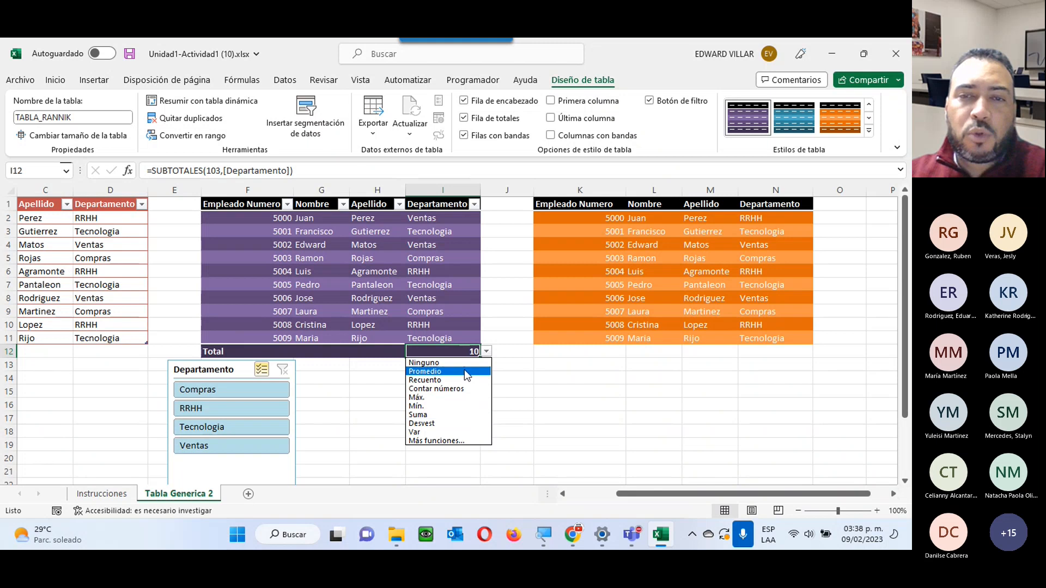
{"action": "left_click", "coordinate": [726, 351]}
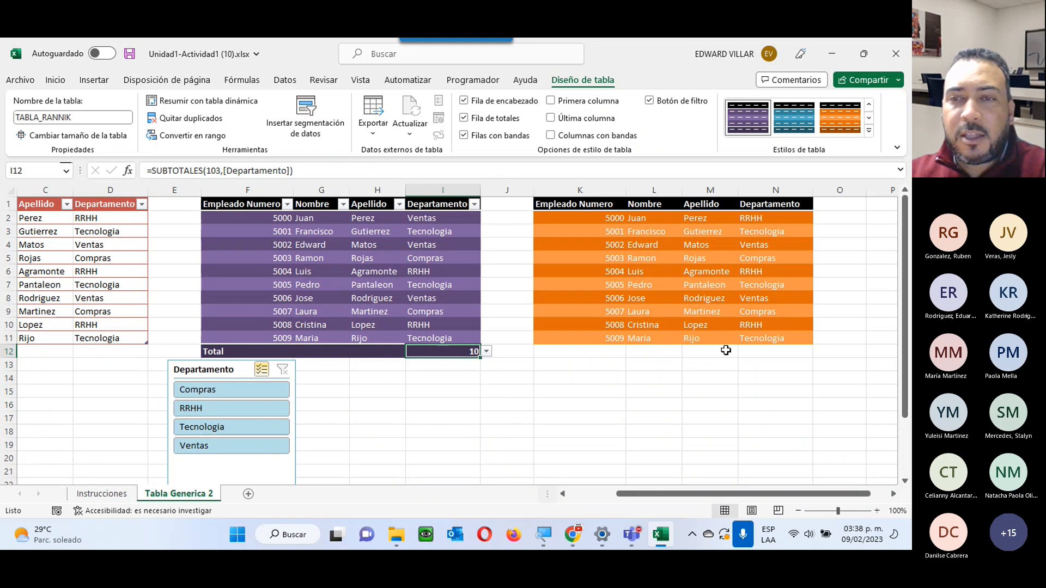
{"action": "left_click", "coordinate": [778, 354]}
{"action": "left_click", "coordinate": [687, 351]}
{"action": "left_click", "coordinate": [659, 350]}
{"action": "left_click", "coordinate": [618, 349]}
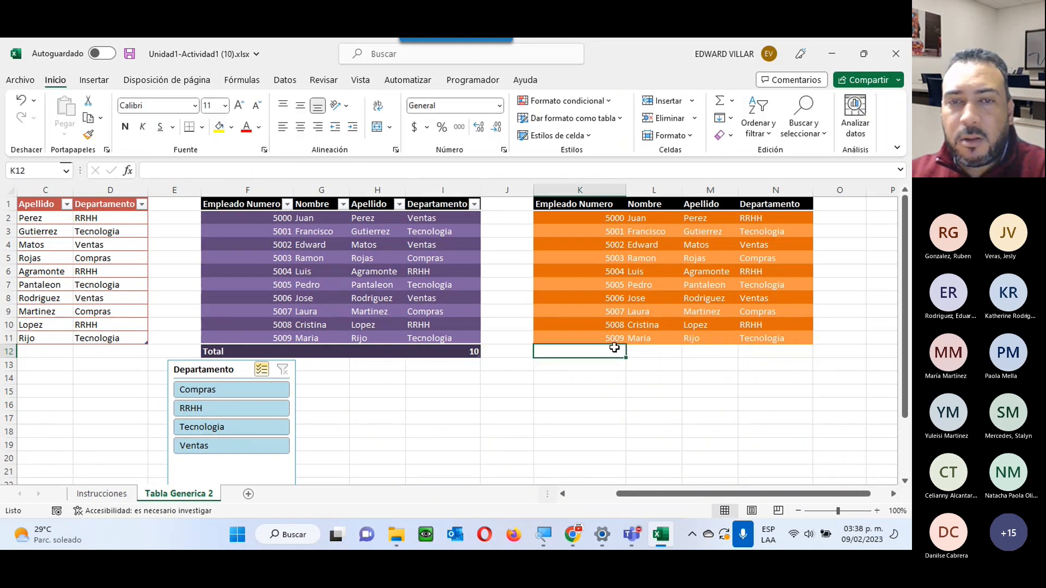
{"action": "left_click", "coordinate": [439, 350]}
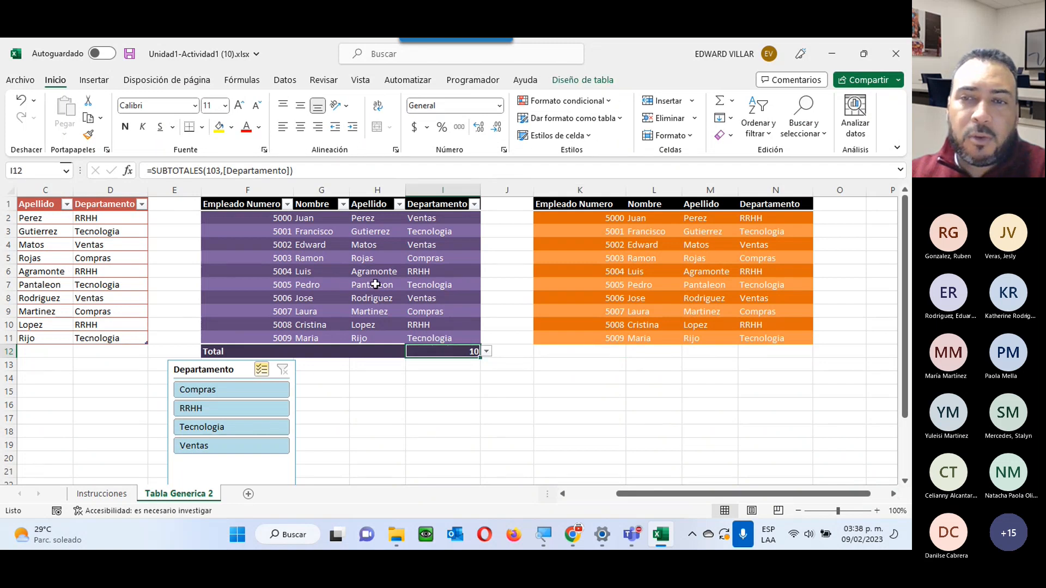
{"action": "left_click", "coordinate": [780, 347]}
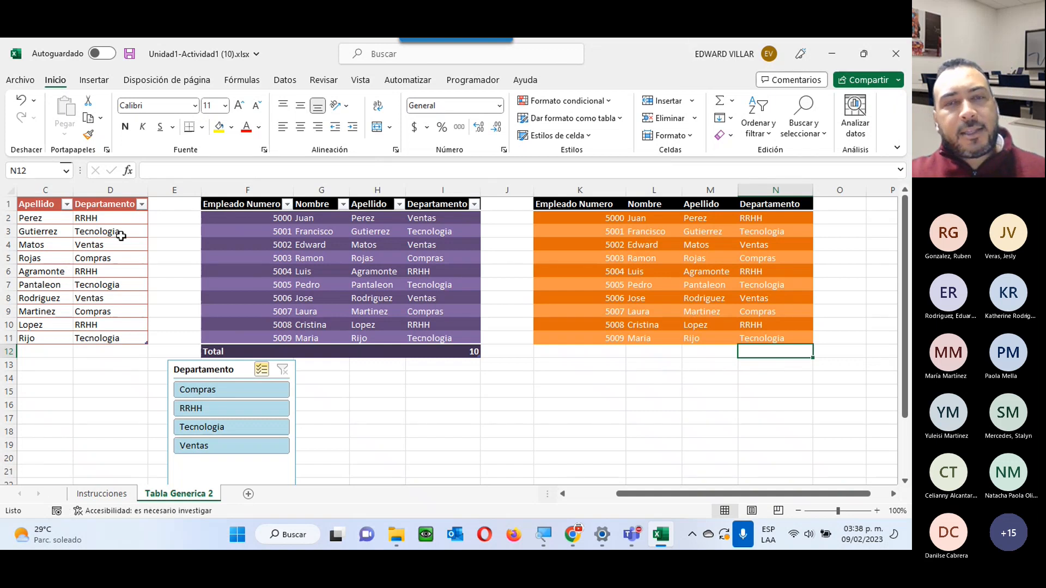
{"action": "scroll", "coordinate": [590, 490], "scroll_direction": "left", "scroll_amount": 3}
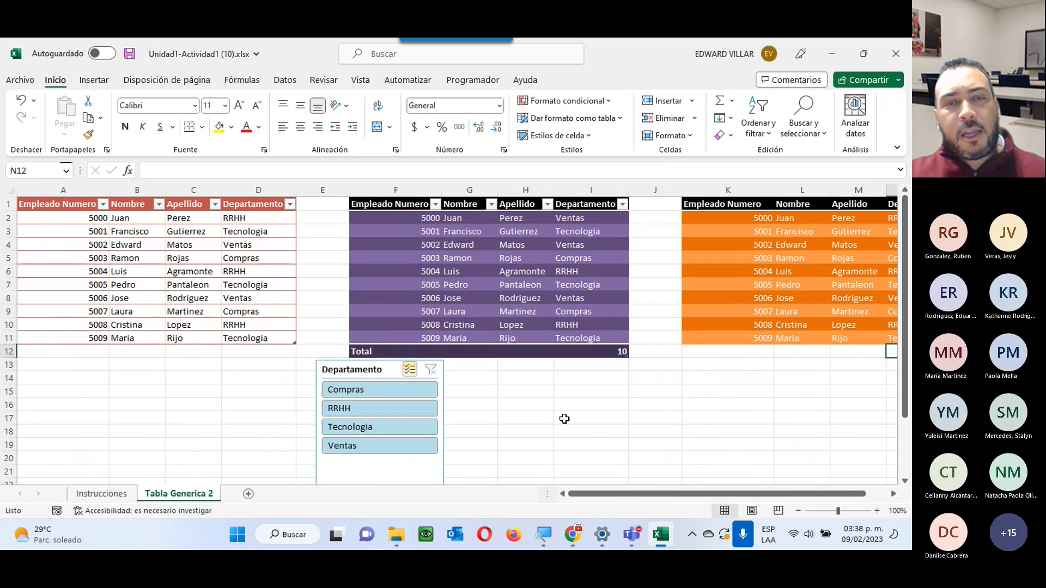
Switch to Chrome and review the dates and grading summary of Entrega asignación1-unidad1.
{"action": "left_click", "coordinate": [832, 54]}
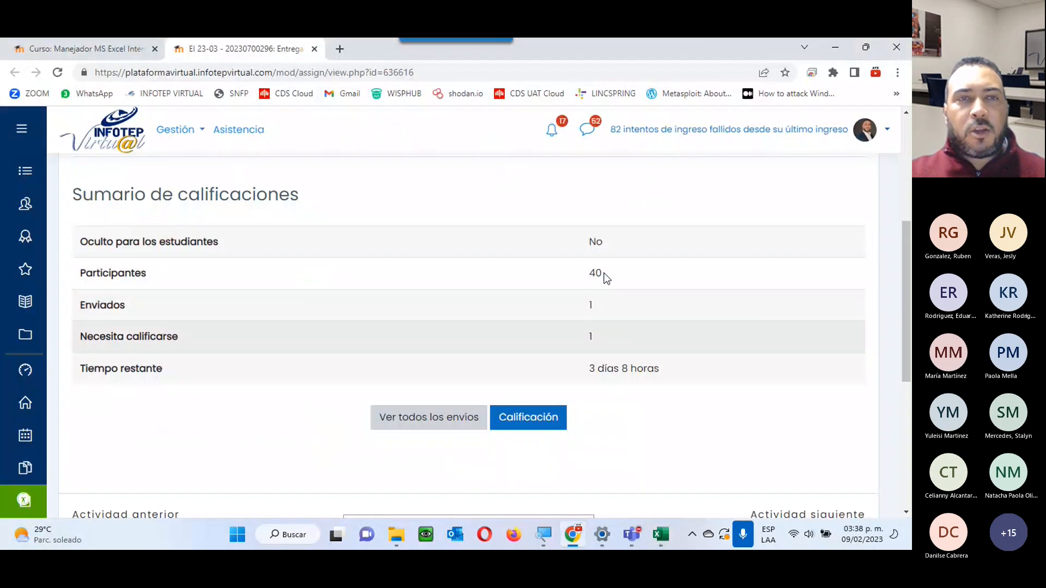
{"action": "scroll", "coordinate": [481, 357], "scroll_direction": "up", "scroll_amount": 5}
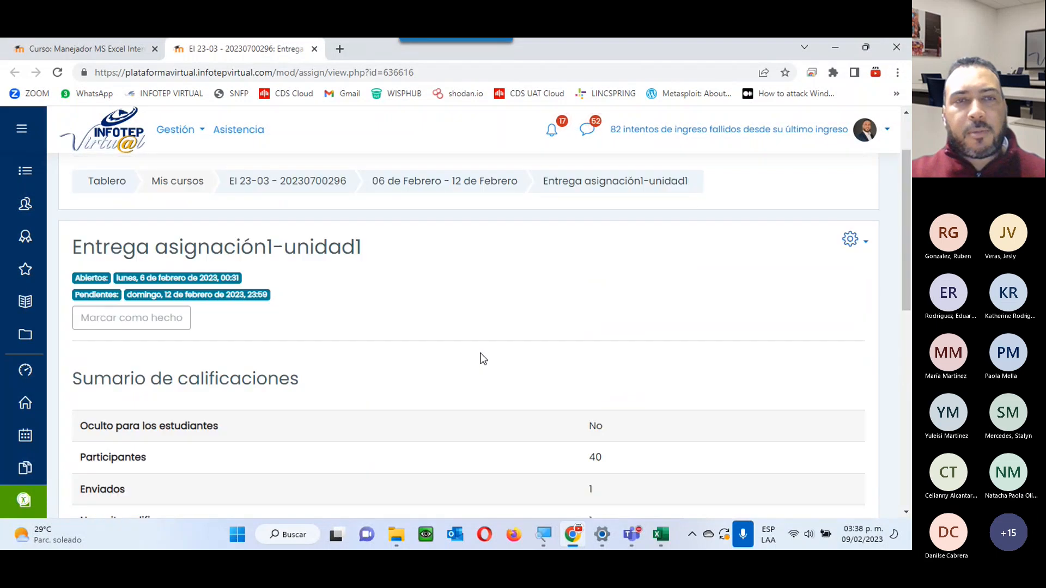
{"action": "scroll", "coordinate": [481, 357], "scroll_direction": "down", "scroll_amount": 4}
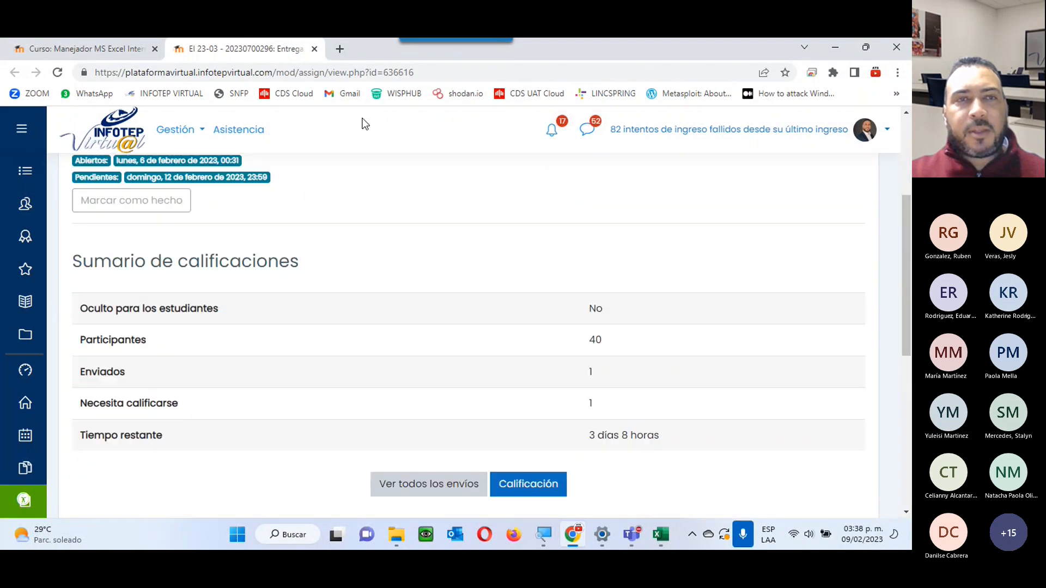
Close the assignment submission page to return to the course's unit activities, and briefly check the participants in the Teams meeting.
{"action": "left_click", "coordinate": [314, 49]}
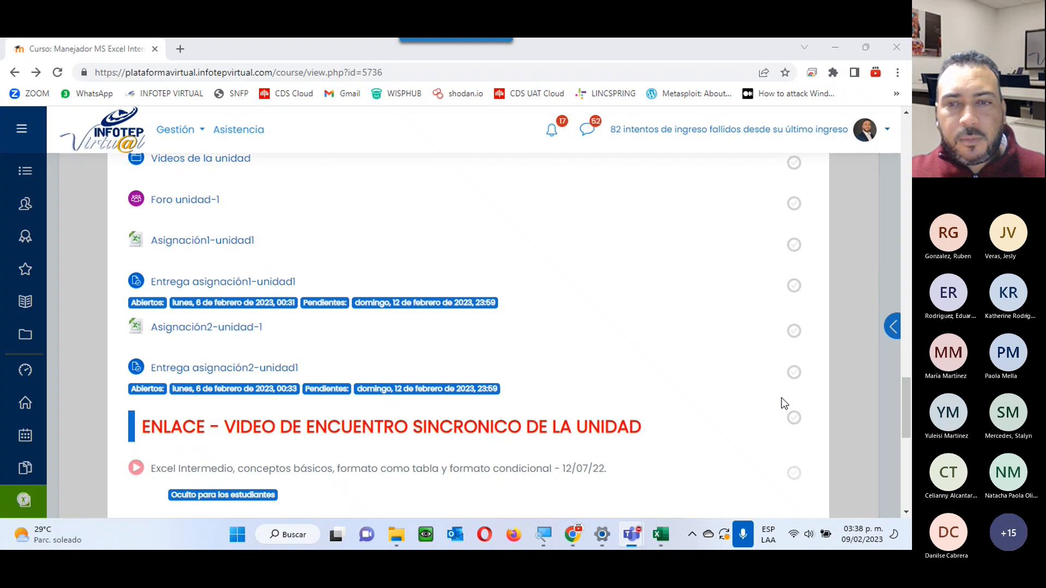
{"action": "scroll", "coordinate": [655, 295], "scroll_direction": "down", "scroll_amount": 3}
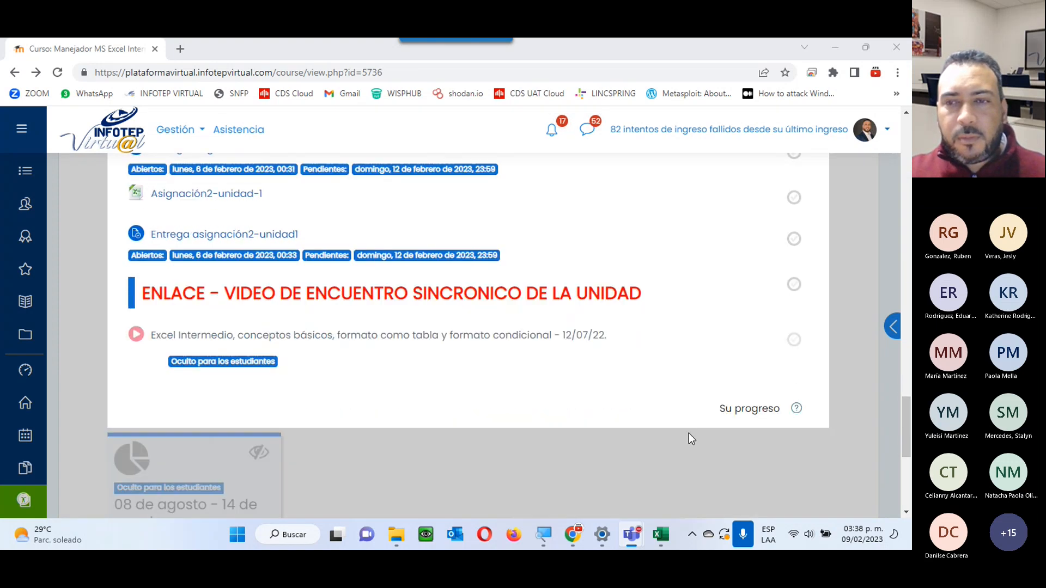
{"action": "left_click", "coordinate": [885, 367]}
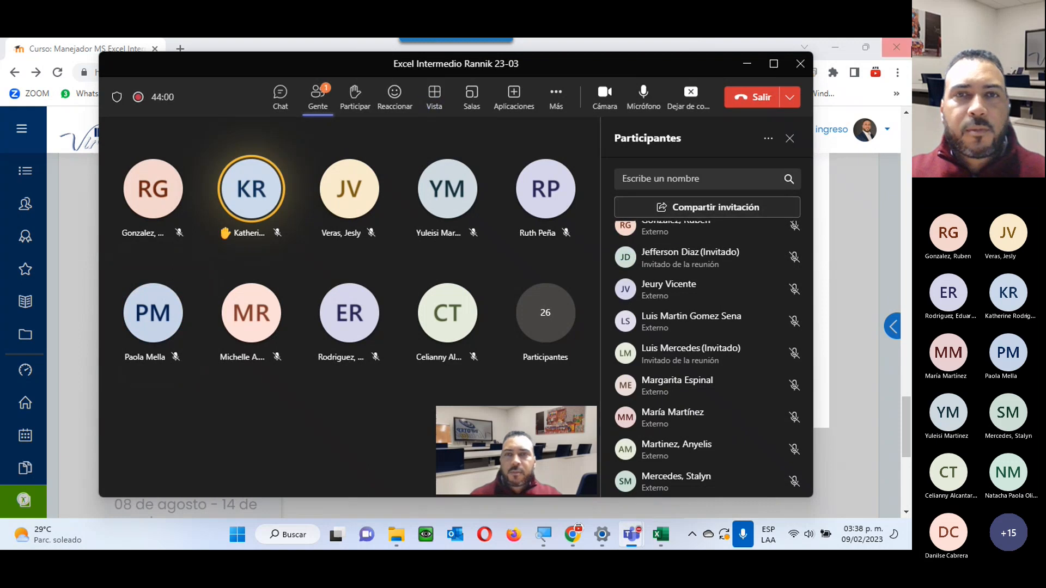
{"action": "left_click", "coordinate": [745, 65]}
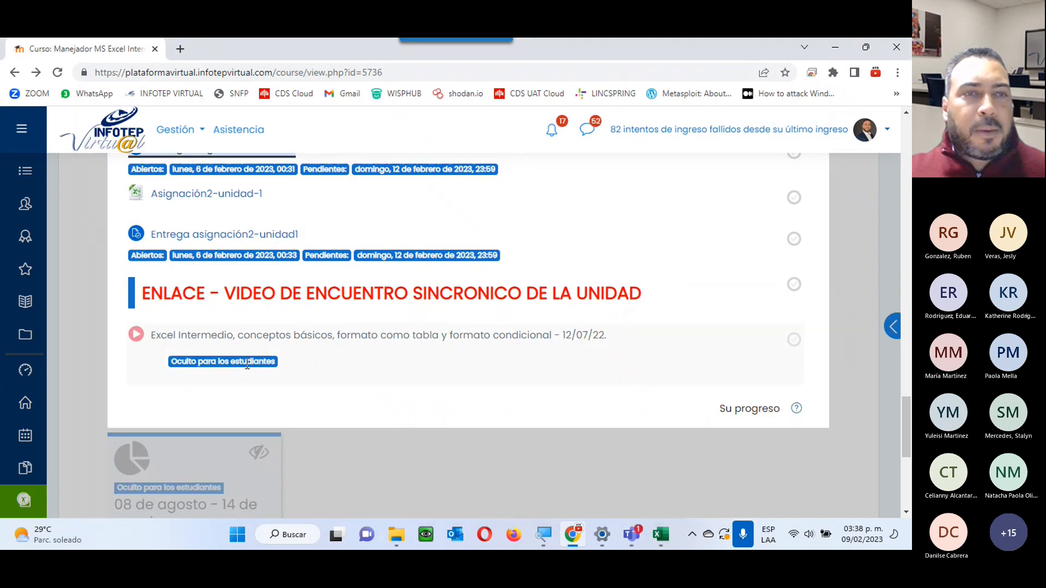
Open the Asignación2-unidad-1 workbook from the course page and look over the data rows on the Datos1 sheet.
{"action": "left_click", "coordinate": [213, 196]}
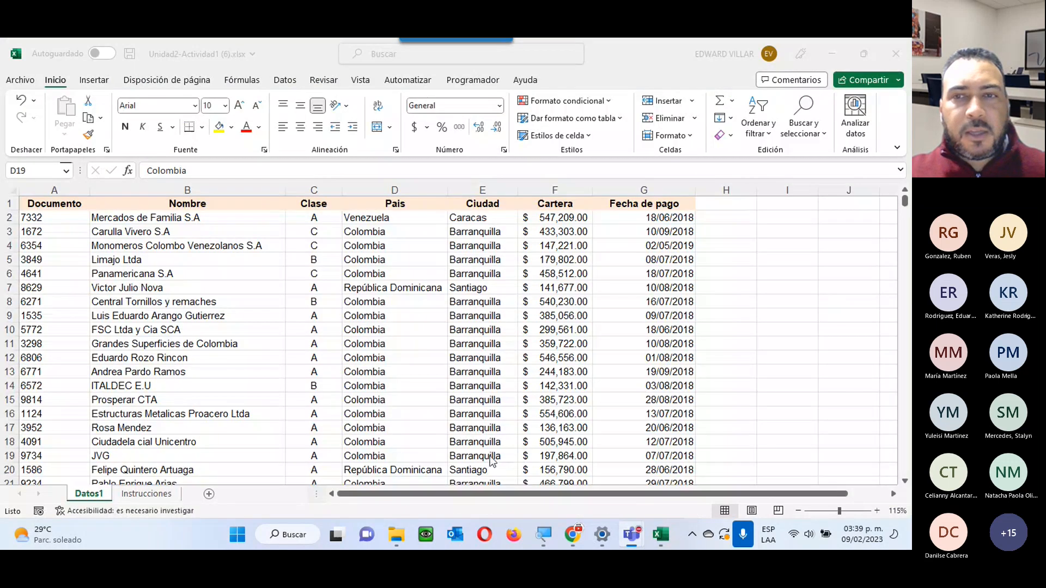
{"action": "scroll", "coordinate": [446, 327], "scroll_direction": "down", "scroll_amount": 2}
{"action": "scroll", "coordinate": [446, 326], "scroll_direction": "up", "scroll_amount": 2}
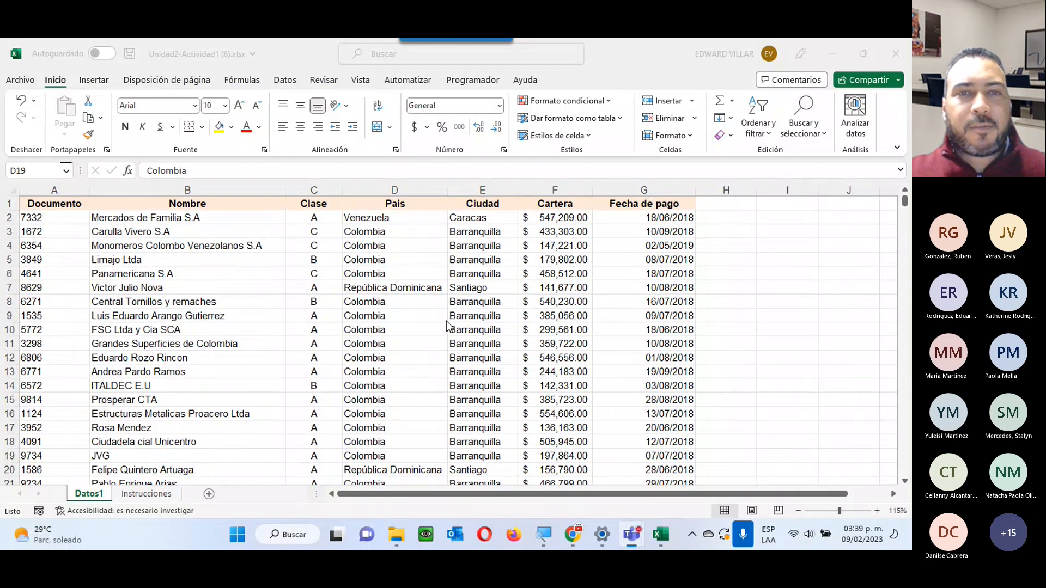
{"action": "scroll", "coordinate": [446, 327], "scroll_direction": "down", "scroll_amount": 11}
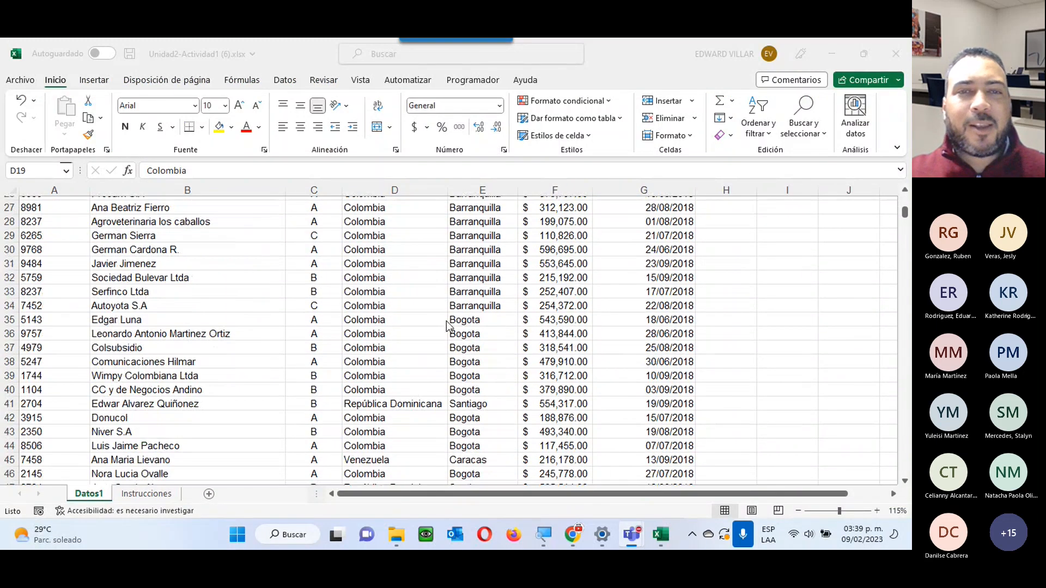
{"action": "scroll", "coordinate": [149, 400], "scroll_direction": "up", "scroll_amount": 11}
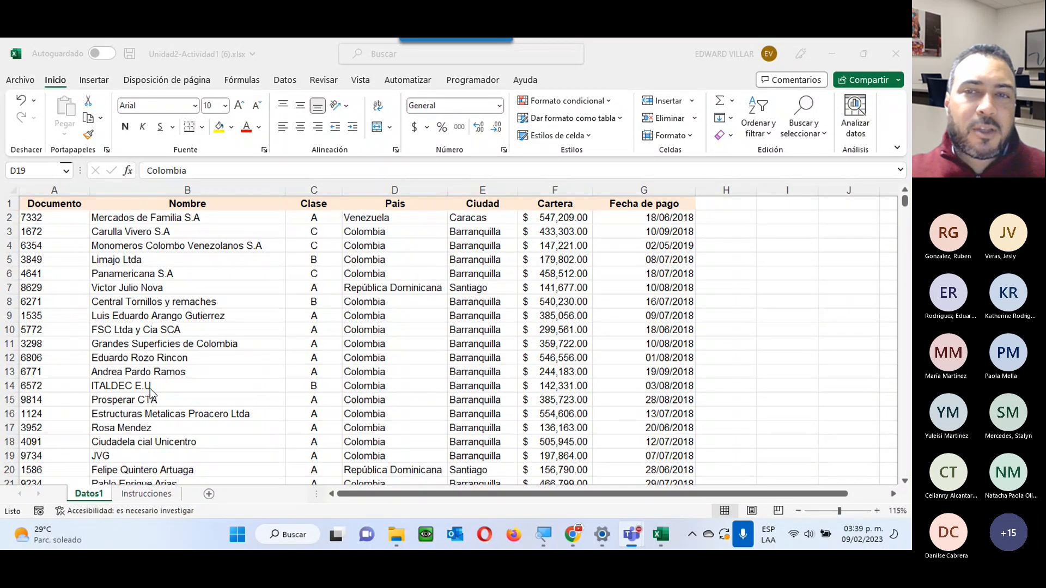
{"action": "scroll", "coordinate": [151, 390], "scroll_direction": "down", "scroll_amount": 13}
{"action": "scroll", "coordinate": [153, 388], "scroll_direction": "up", "scroll_amount": 13}
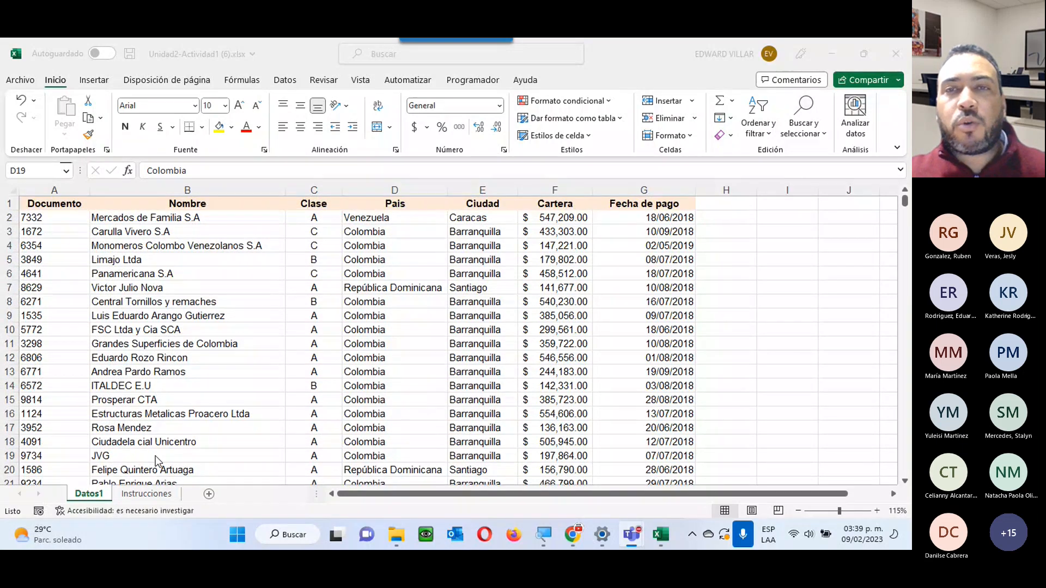
Read through the list of exercise steps on the Instrucciones sheet.
{"action": "left_click", "coordinate": [135, 492]}
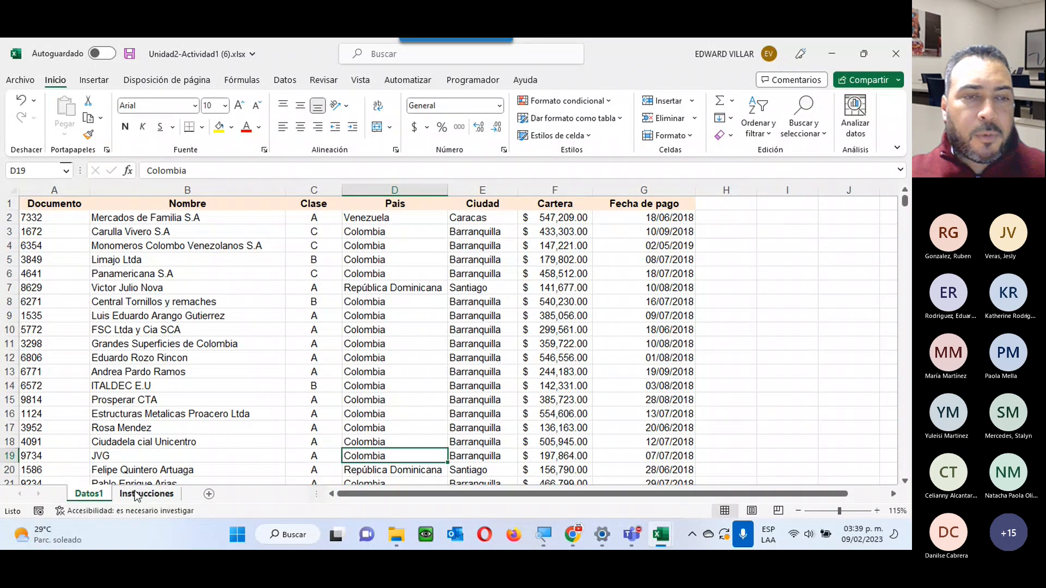
{"action": "left_click", "coordinate": [135, 493]}
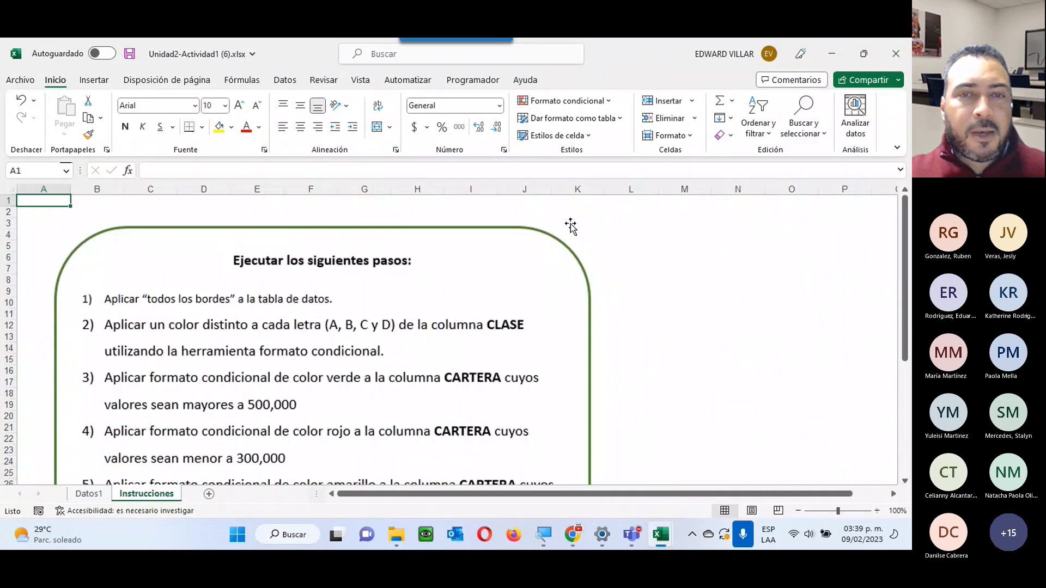
{"action": "scroll", "coordinate": [388, 327], "scroll_direction": "down", "scroll_amount": 7}
{"action": "scroll", "coordinate": [378, 334], "scroll_direction": "down", "scroll_amount": 5}
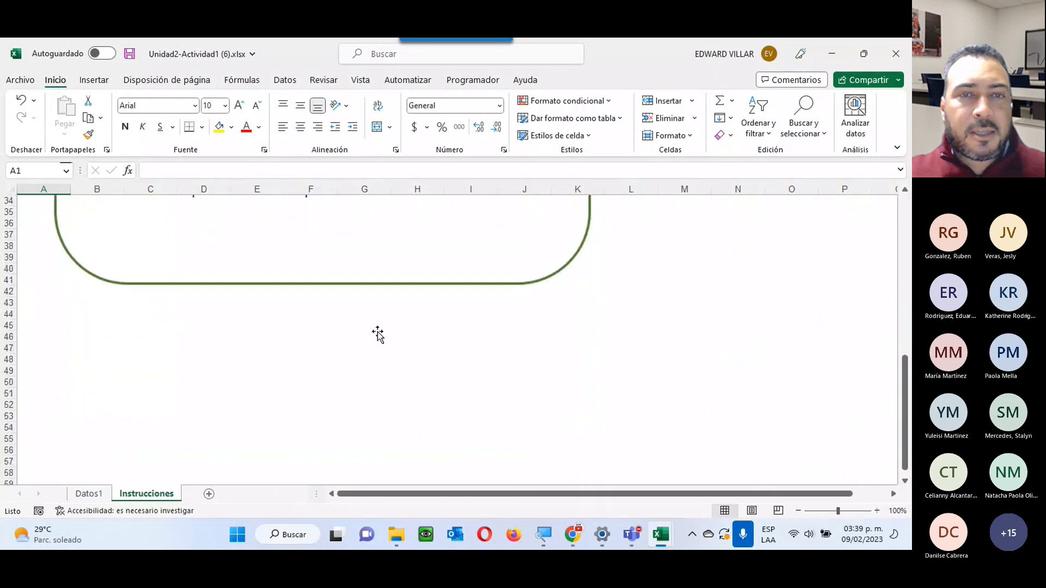
{"action": "scroll", "coordinate": [378, 334], "scroll_direction": "up", "scroll_amount": 10}
{"action": "scroll", "coordinate": [377, 333], "scroll_direction": "up", "scroll_amount": 2}
{"action": "scroll", "coordinate": [378, 334], "scroll_direction": "down", "scroll_amount": 2}
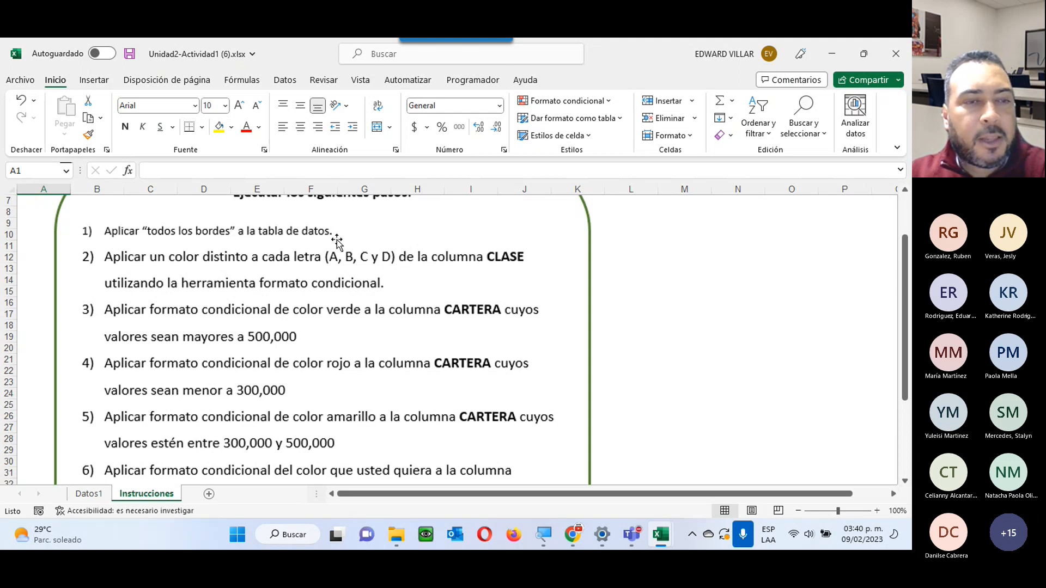
Select A2:G18 on the Datos1 sheet and check in the print preview how the data prints without borders.
{"action": "left_click", "coordinate": [90, 494]}
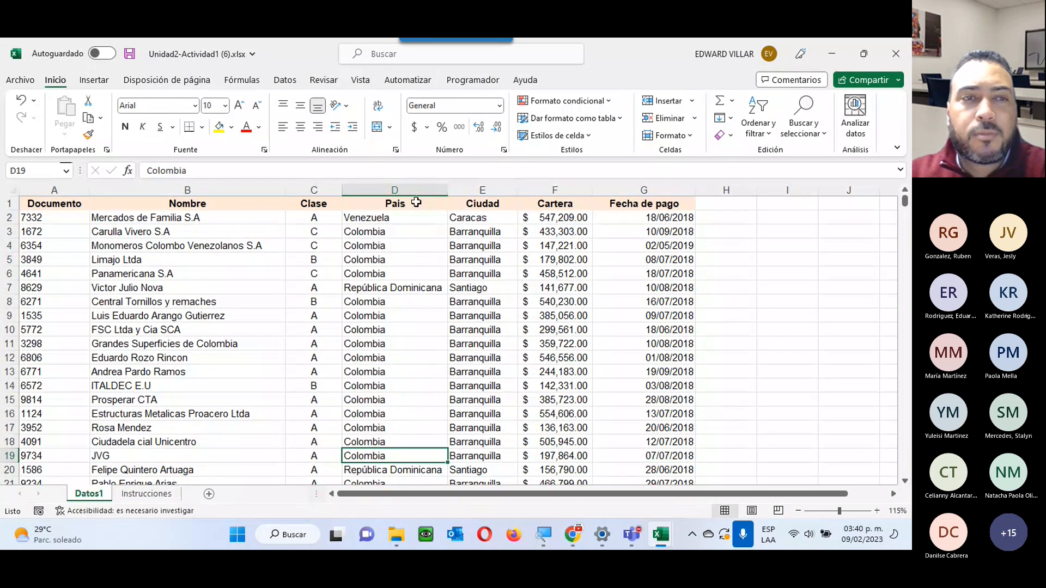
{"action": "left_click_drag", "start_coordinate": [53, 216], "coordinate": [647, 442]}
{"action": "scroll", "coordinate": [646, 430], "scroll_direction": "down", "scroll_amount": 3}
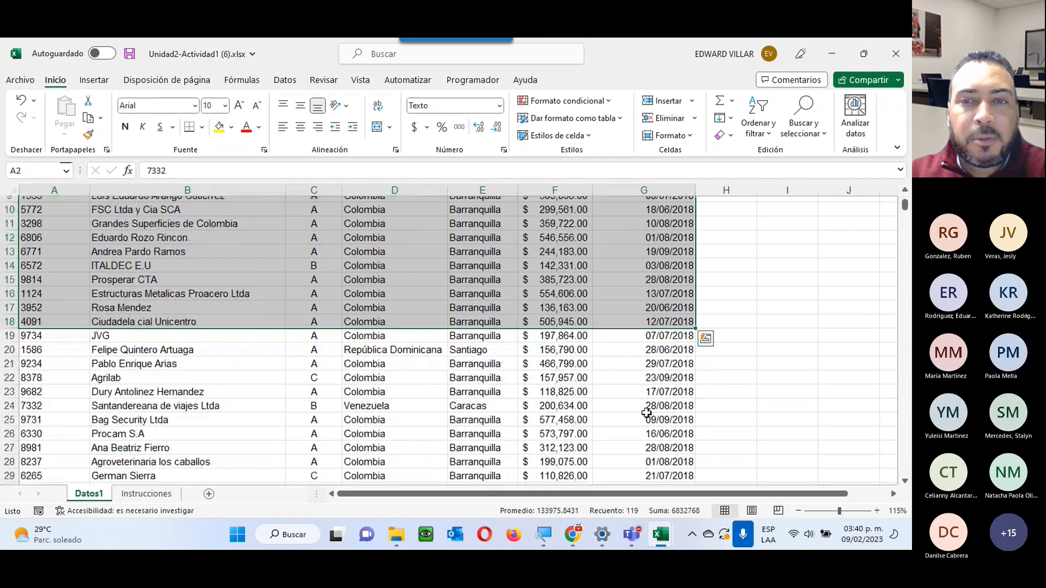
{"action": "scroll", "coordinate": [644, 412], "scroll_direction": "up", "scroll_amount": 3}
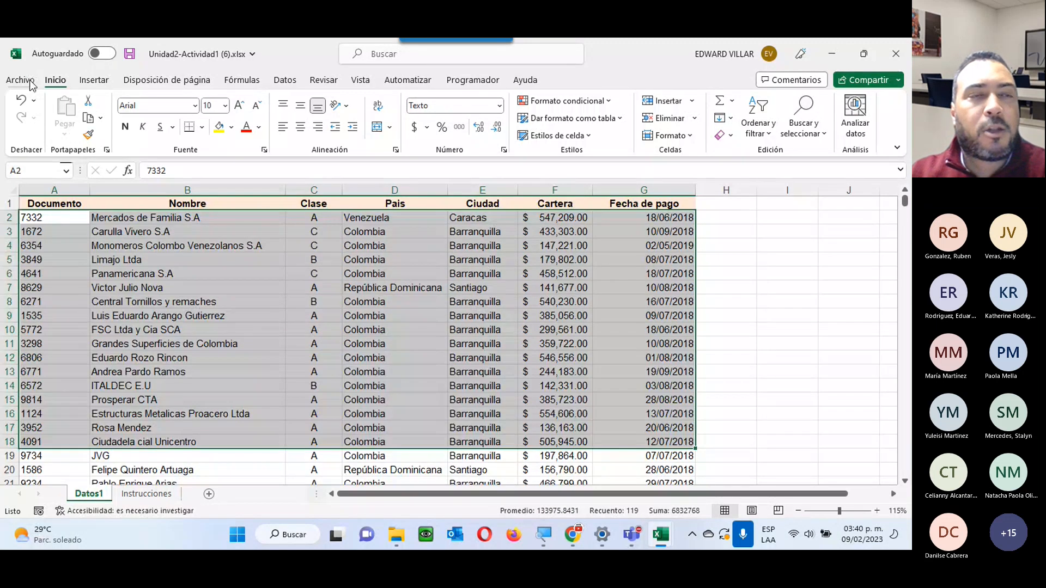
{"action": "left_click", "coordinate": [27, 79]}
{"action": "left_click", "coordinate": [61, 288]}
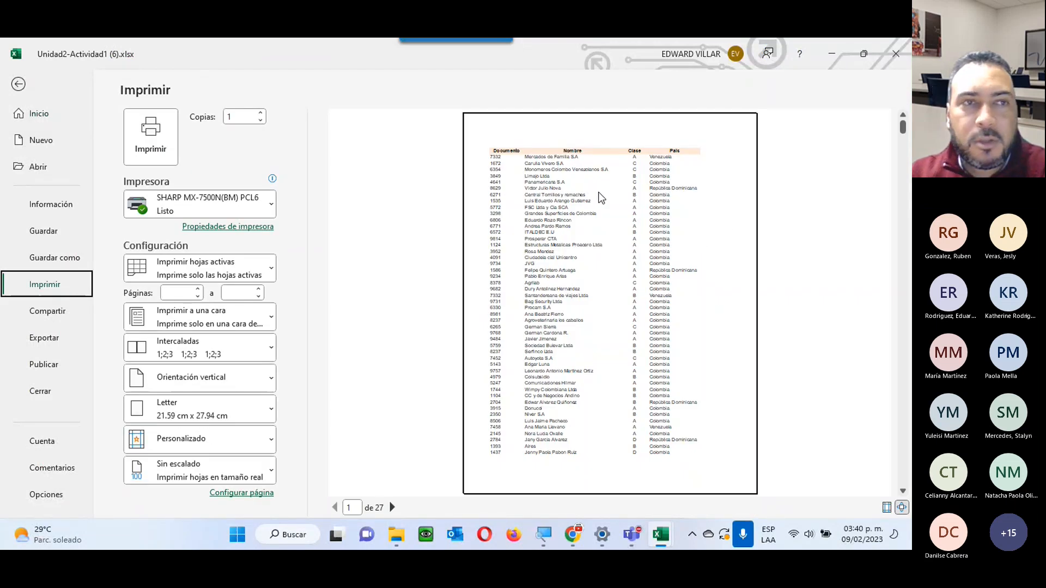
{"action": "left_click", "coordinate": [21, 85]}
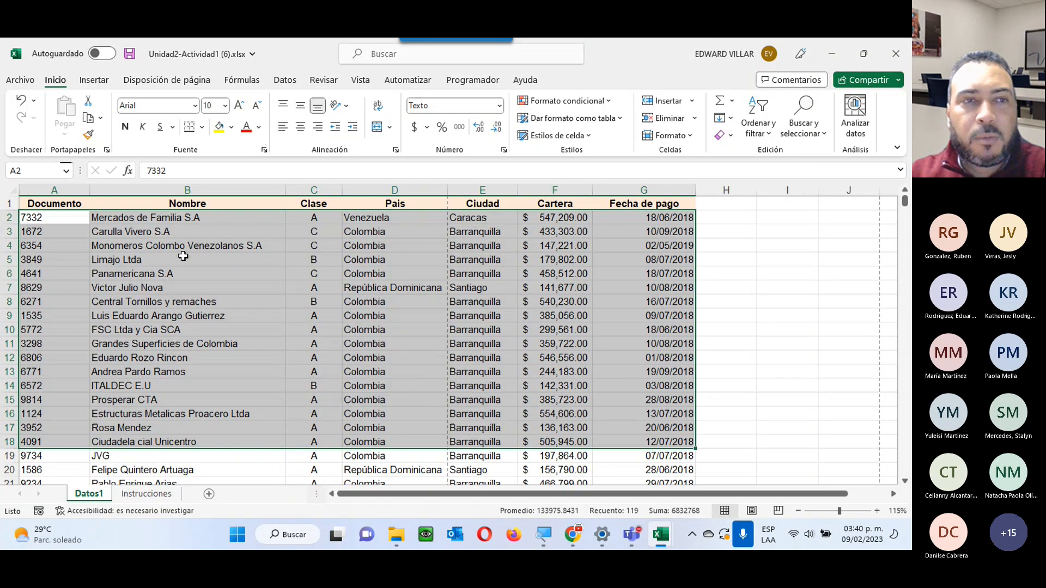
Apply all borders to the whole data table A1:G630 on Datos1 and check the result in the print preview.
{"action": "left_click_drag", "start_coordinate": [90, 203], "coordinate": [591, 547]}
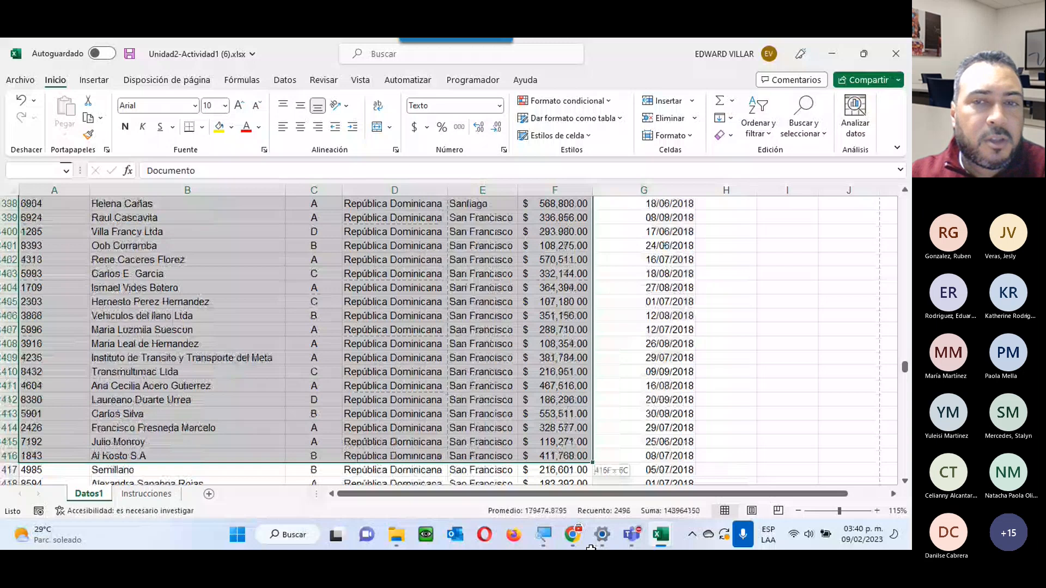
{"action": "key", "text": "ctrl+a"}
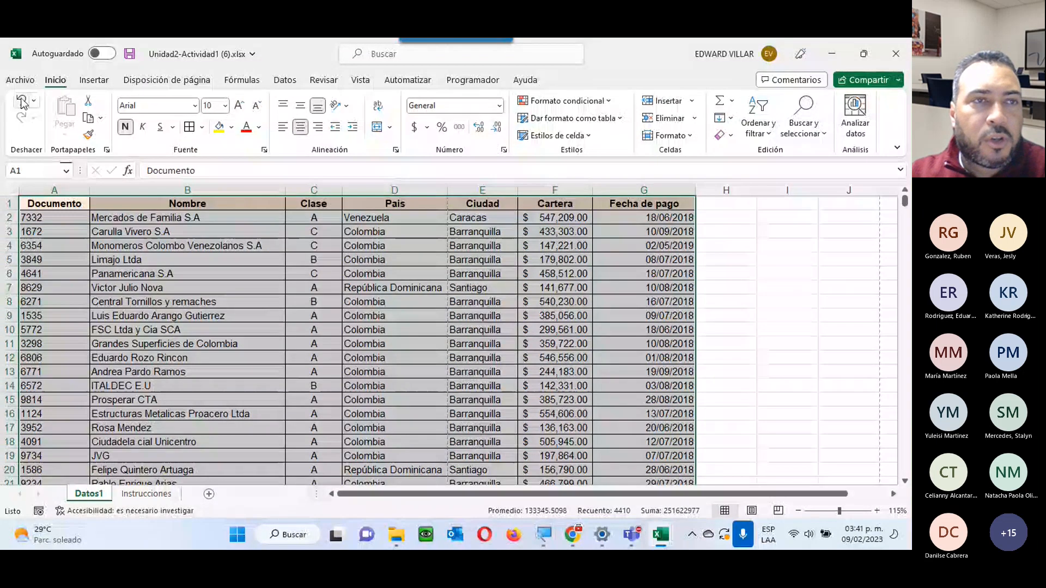
{"action": "left_click", "coordinate": [20, 79]}
{"action": "left_click", "coordinate": [48, 284]}
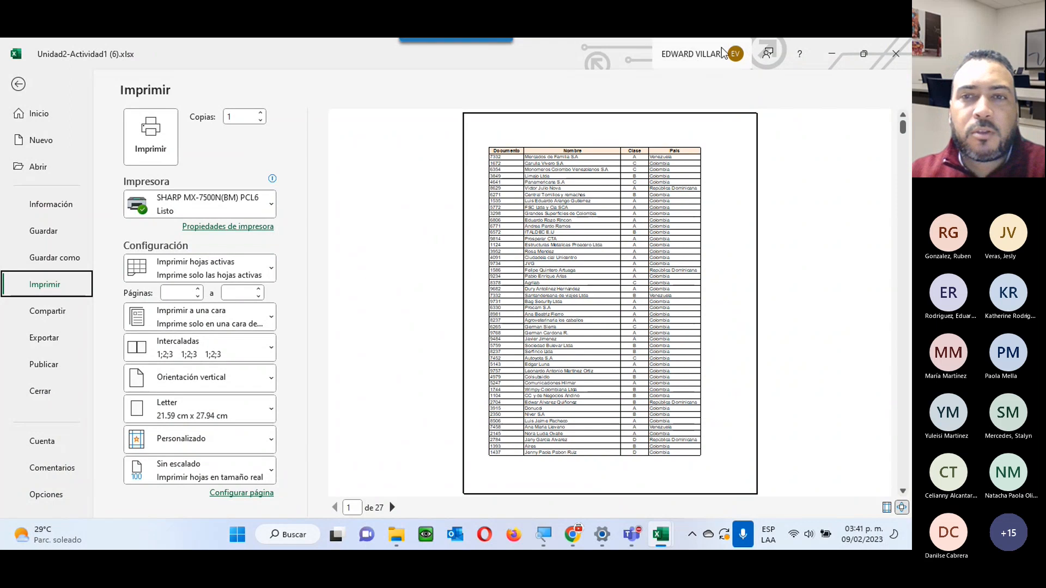
{"action": "left_click", "coordinate": [20, 85]}
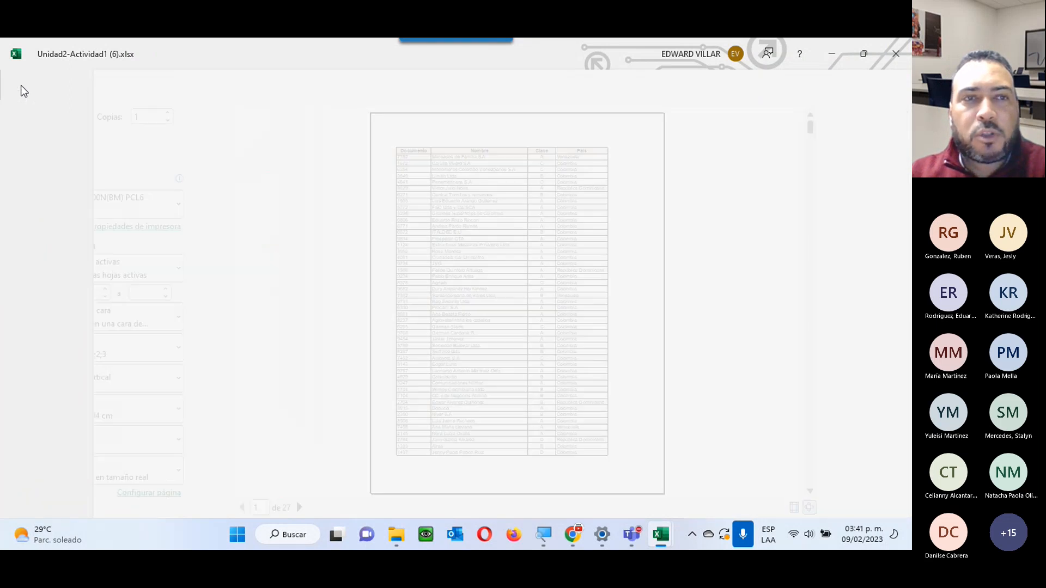
Check the second instruction on Instrucciones, then select the Clase values C2:C630 on Datos1 and start a new conditional formatting rule.
{"action": "left_click", "coordinate": [151, 493]}
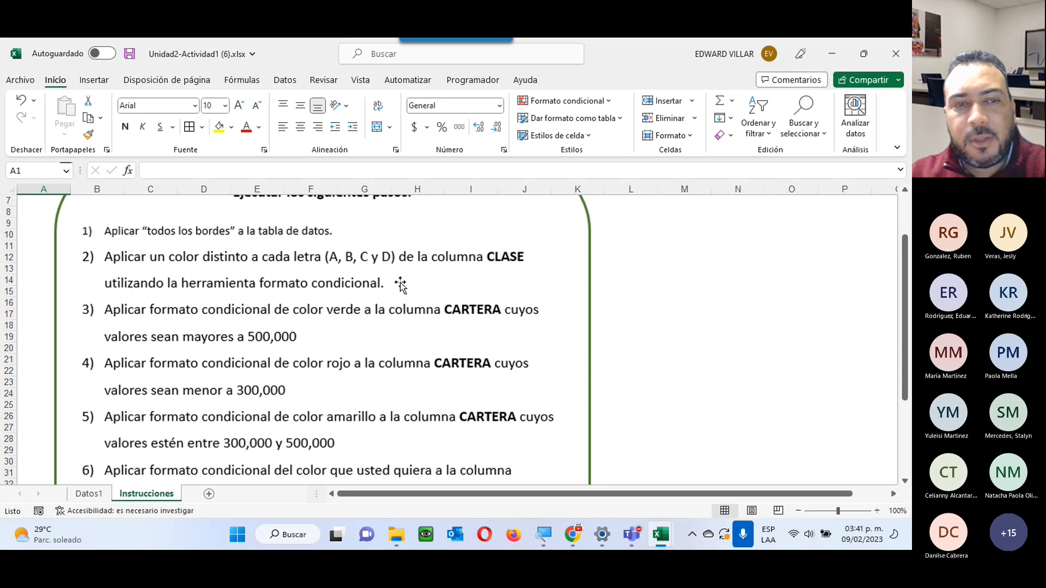
{"action": "left_click", "coordinate": [87, 494]}
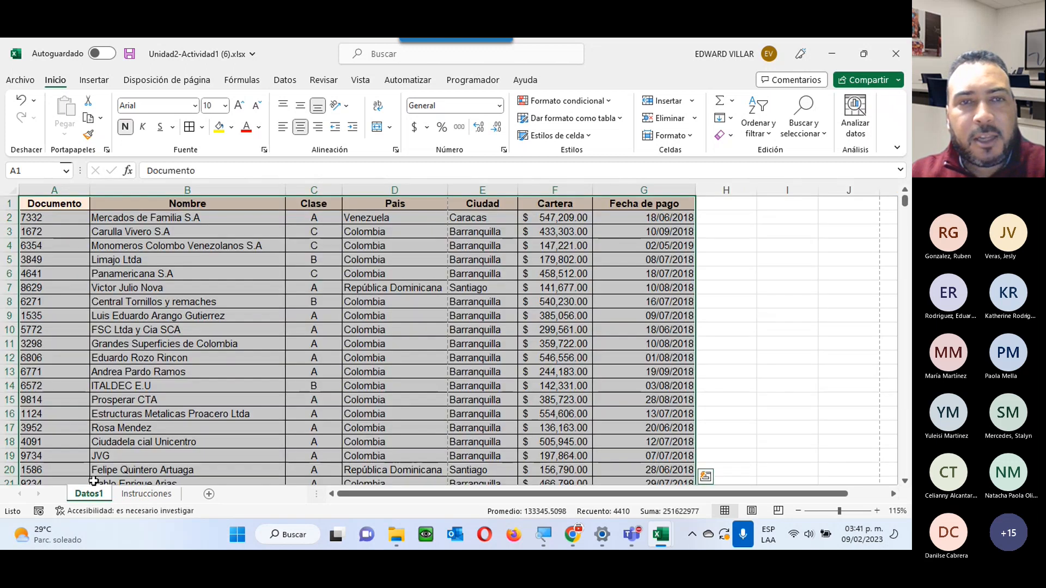
{"action": "mouse_move", "coordinate": [297, 217]}
{"action": "left_mouse_down"}
{"action": "mouse_move", "coordinate": [302, 290]}
{"action": "mouse_move", "coordinate": [311, 219]}
{"action": "left_mouse_up"}
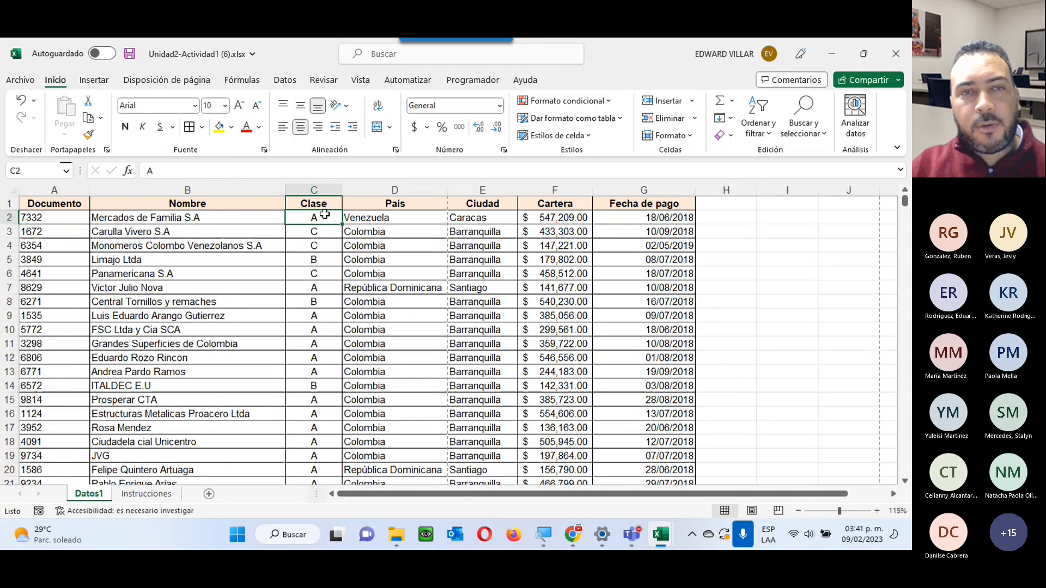
{"action": "key", "text": "ctrl+shift+Down"}
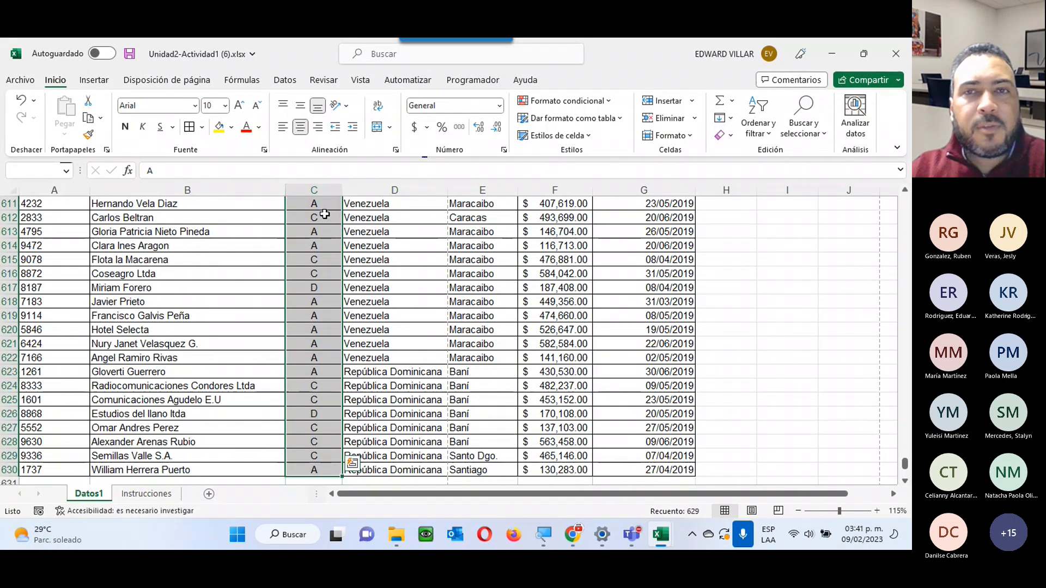
{"action": "left_click", "coordinate": [603, 103]}
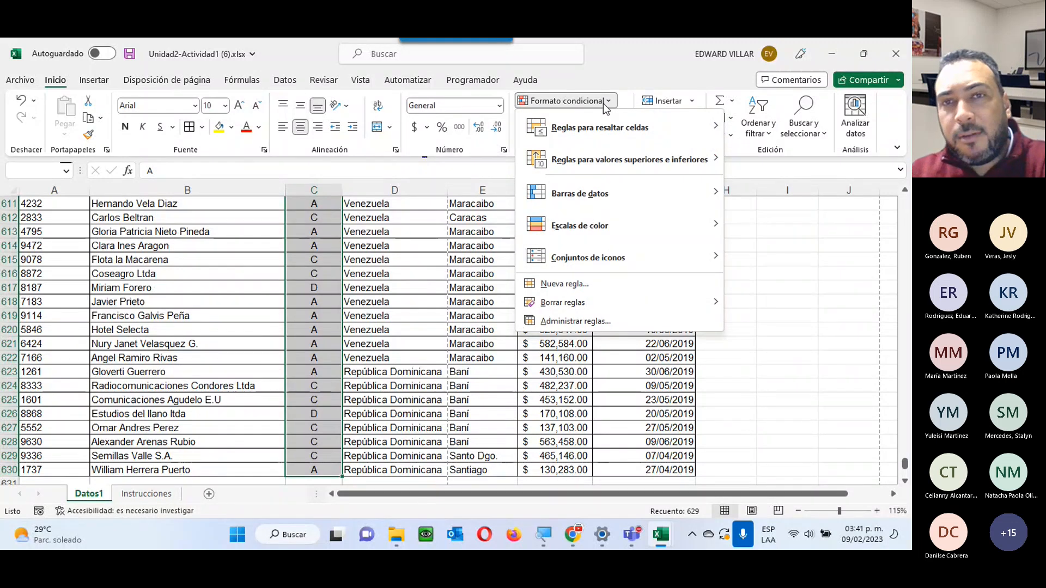
{"action": "mouse_move", "coordinate": [602, 125]}
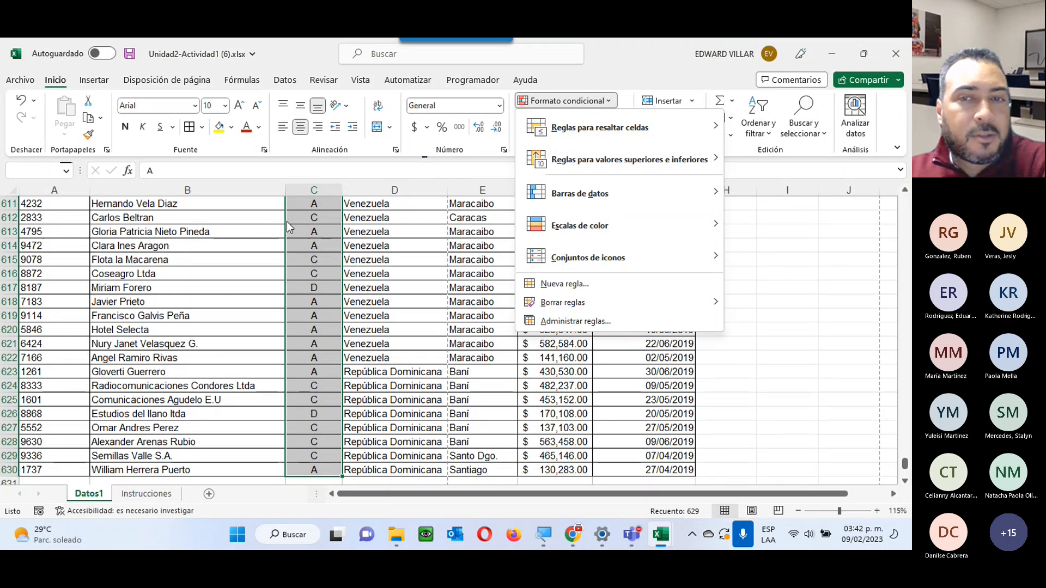
{"action": "left_click", "coordinate": [605, 286]}
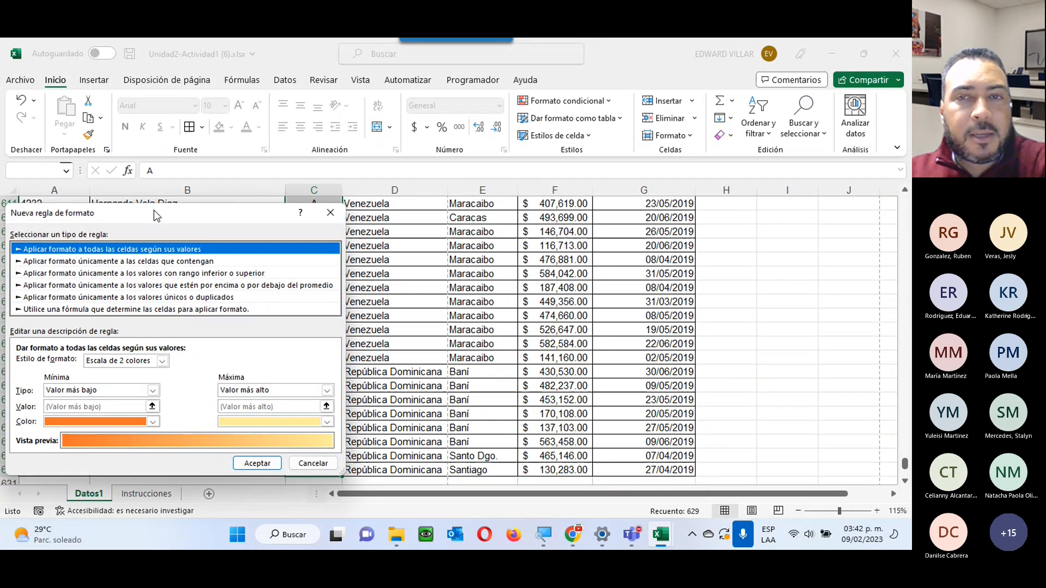
{"action": "left_click_drag", "start_coordinate": [153, 215], "coordinate": [565, 82]}
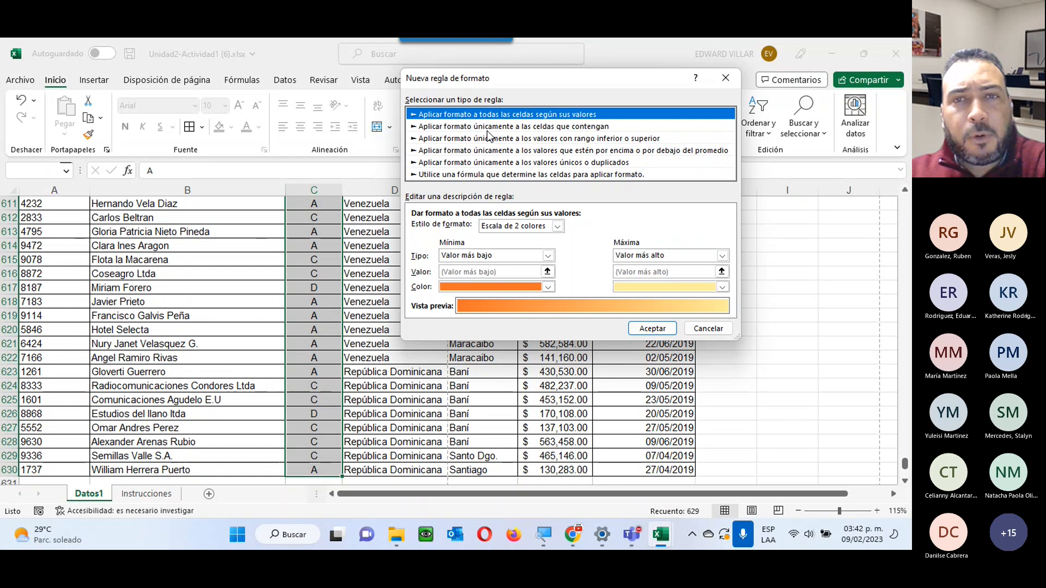
Set the rule type to "Aplicar formato únicamente a las celdas que contengan" with the condition "Texto específico", "que contiene".
{"action": "left_click", "coordinate": [509, 141]}
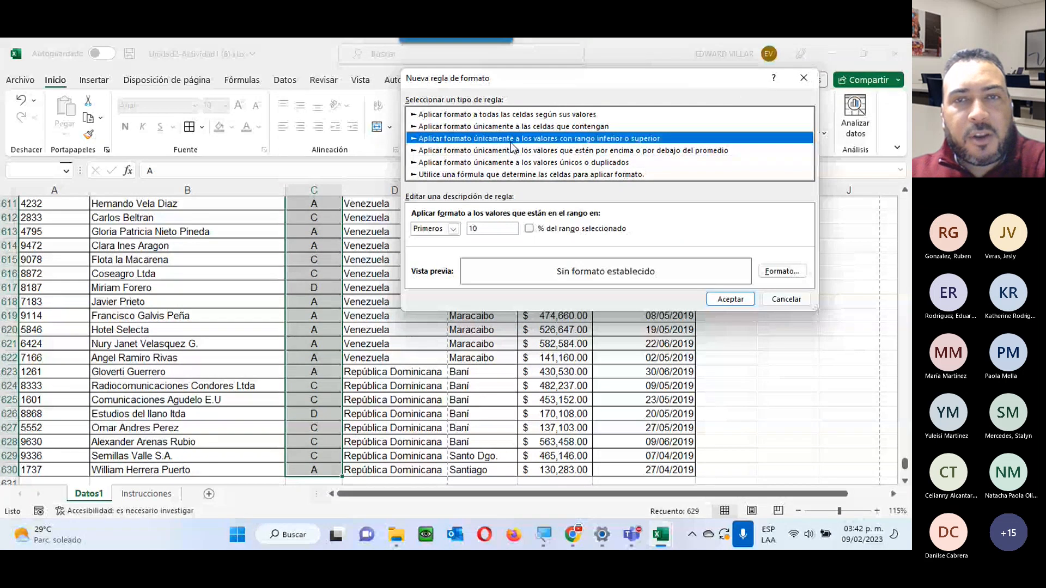
{"action": "left_click", "coordinate": [493, 127]}
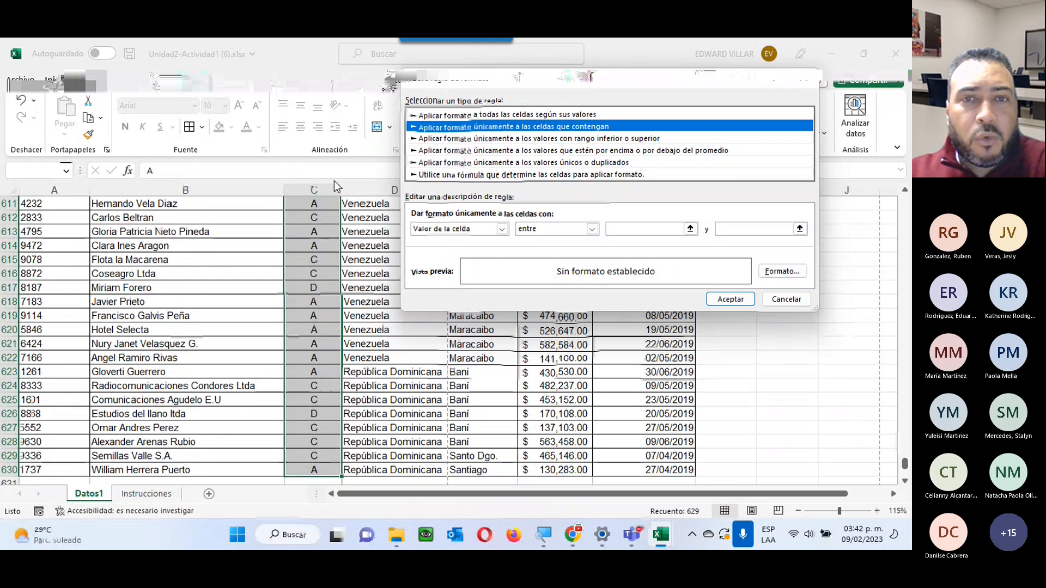
{"action": "left_click", "coordinate": [889, 385]}
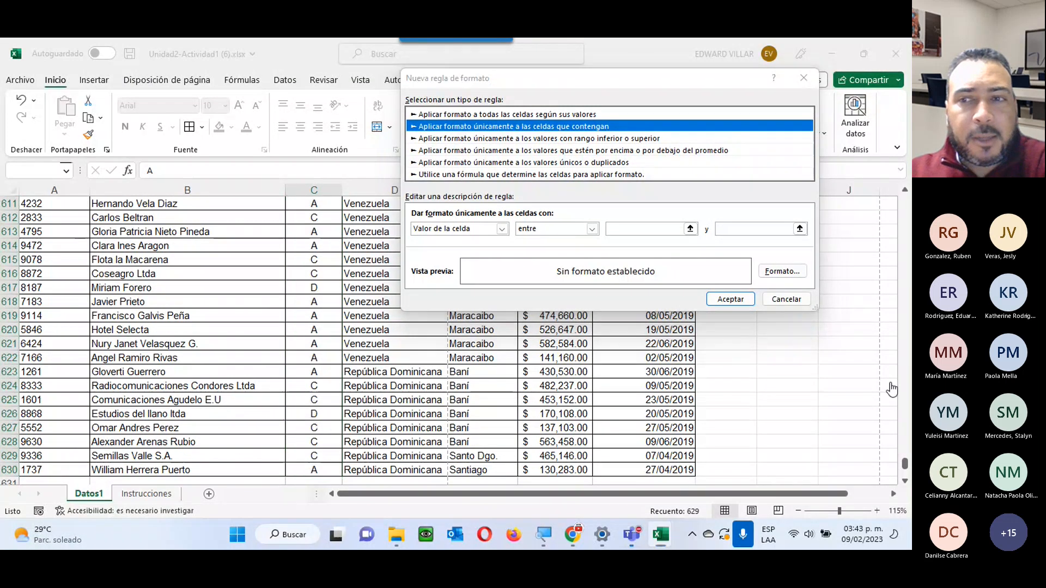
{"action": "left_click", "coordinate": [497, 232]}
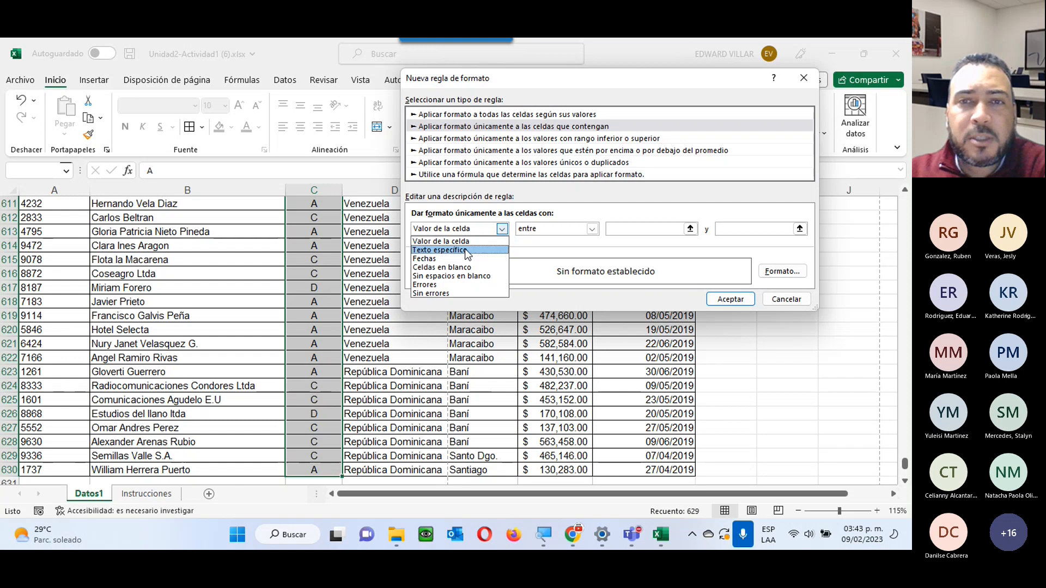
{"action": "left_click", "coordinate": [465, 248]}
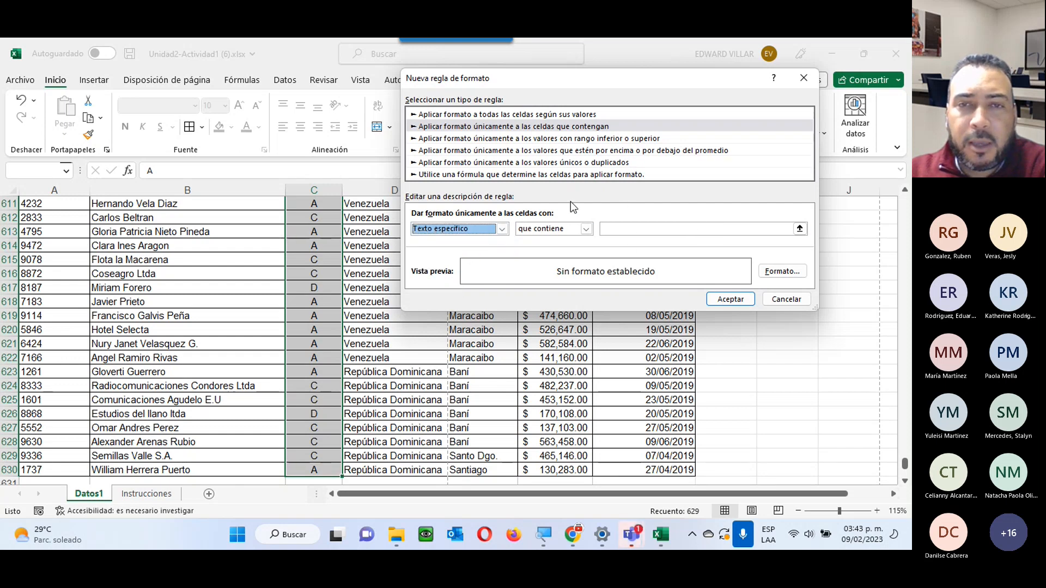
{"action": "left_click", "coordinate": [502, 229]}
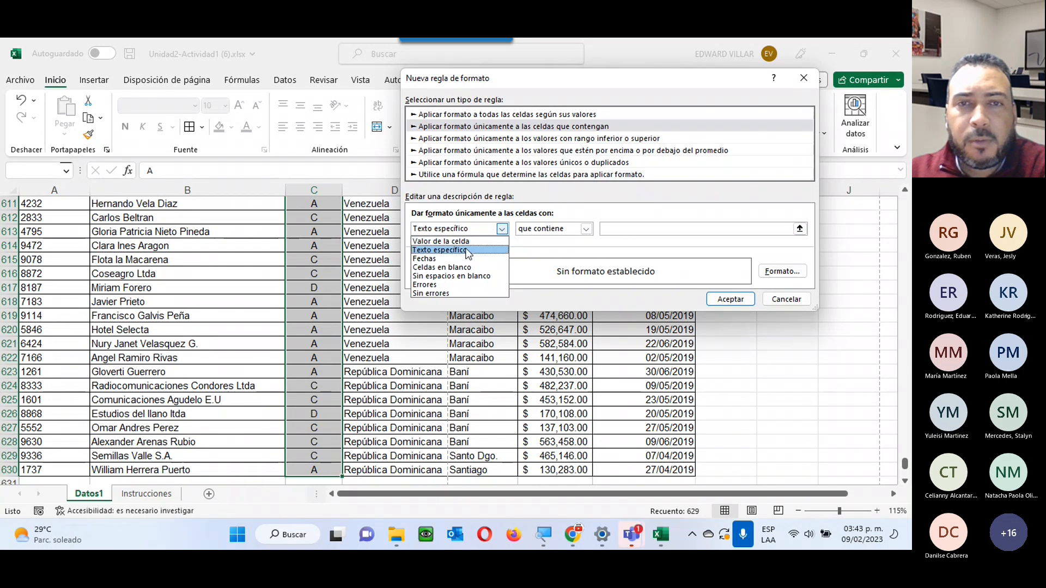
{"action": "left_click", "coordinate": [467, 241]}
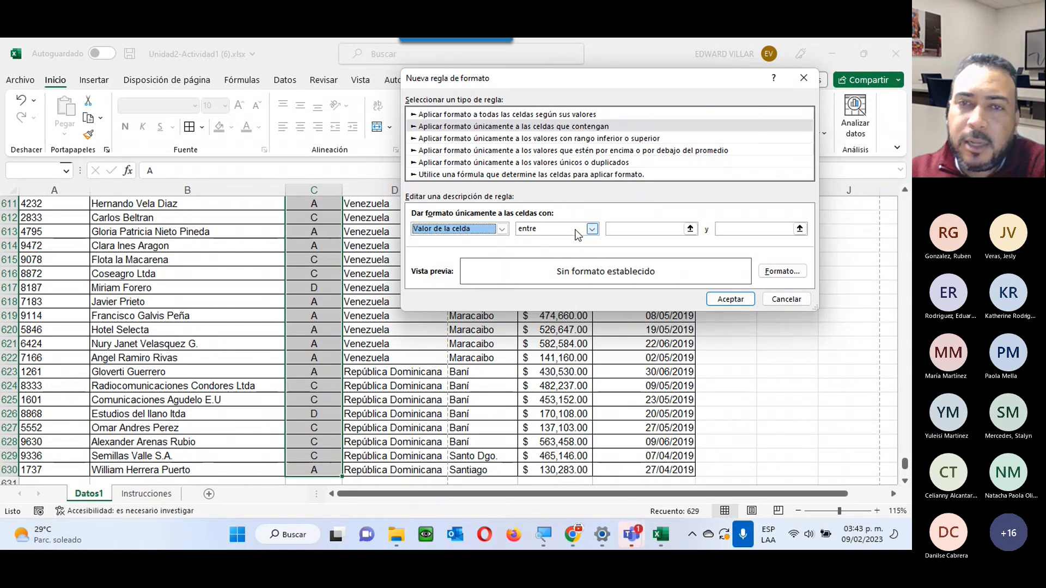
{"action": "left_click", "coordinate": [502, 229]}
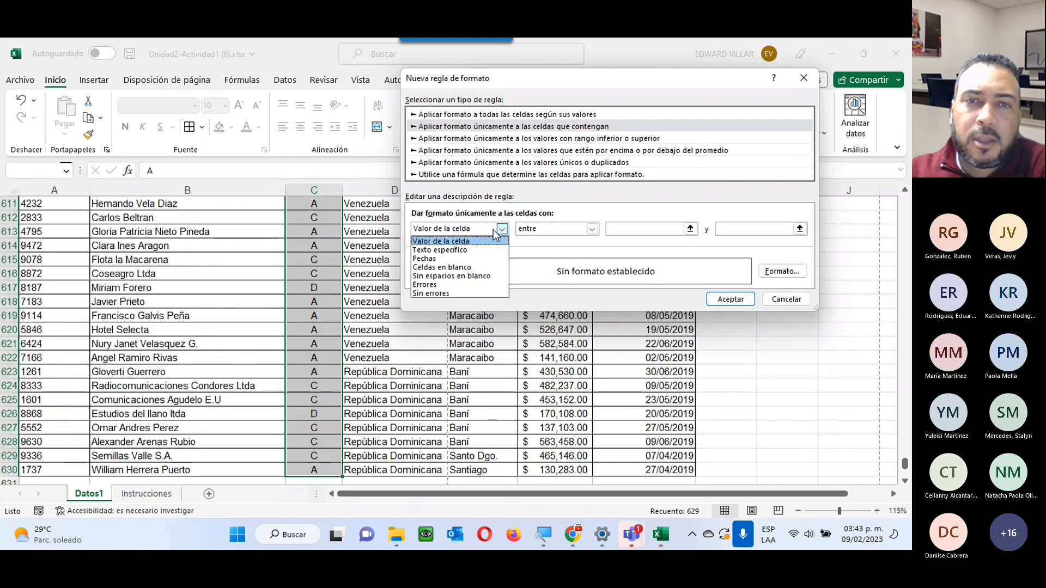
{"action": "left_click", "coordinate": [466, 250]}
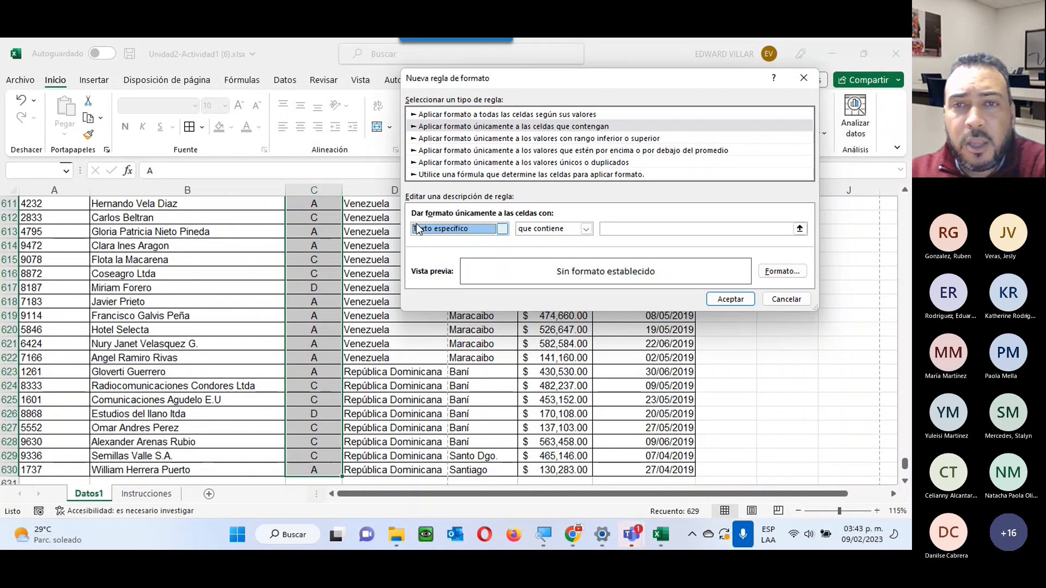
Set the rule's specific text to the capital letter "A".
{"action": "left_click", "coordinate": [619, 227]}
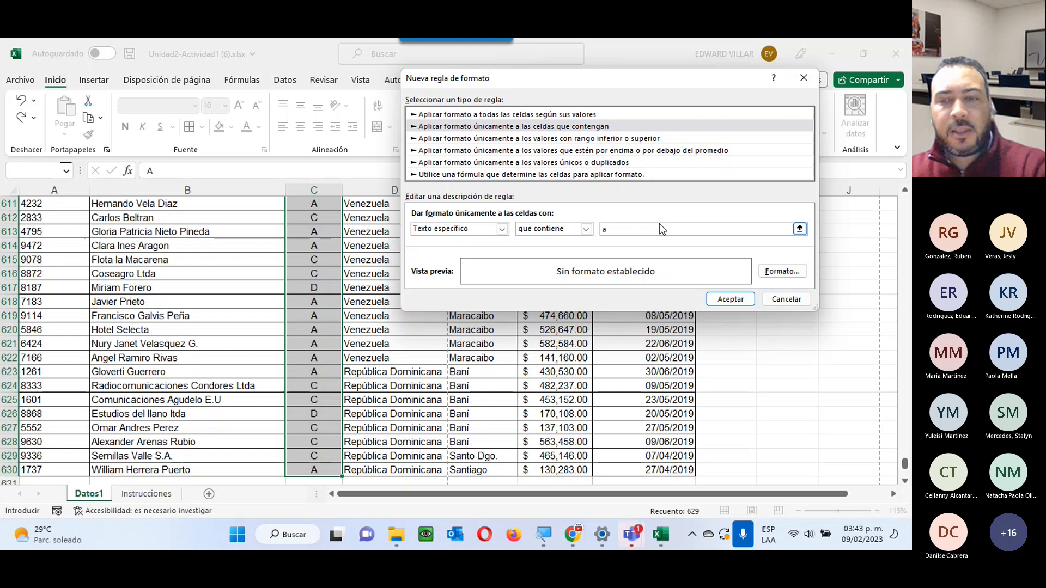
{"action": "key", "text": "BackSpace"}
{"action": "type", "text": "A"}
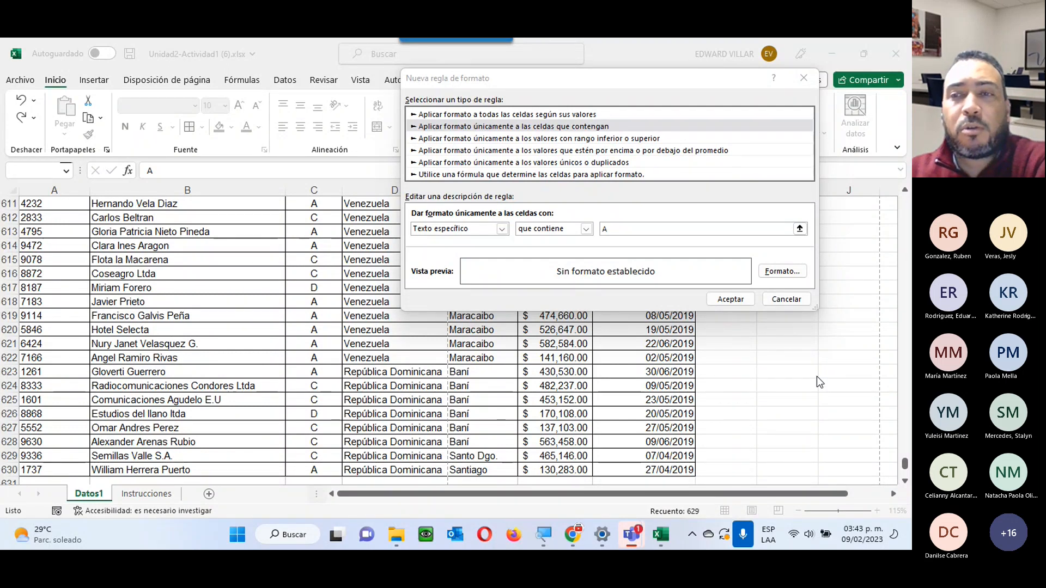
Give the rule for text containing A a white font and a black fill, and apply it to the Clase values.
{"action": "left_click", "coordinate": [778, 272]}
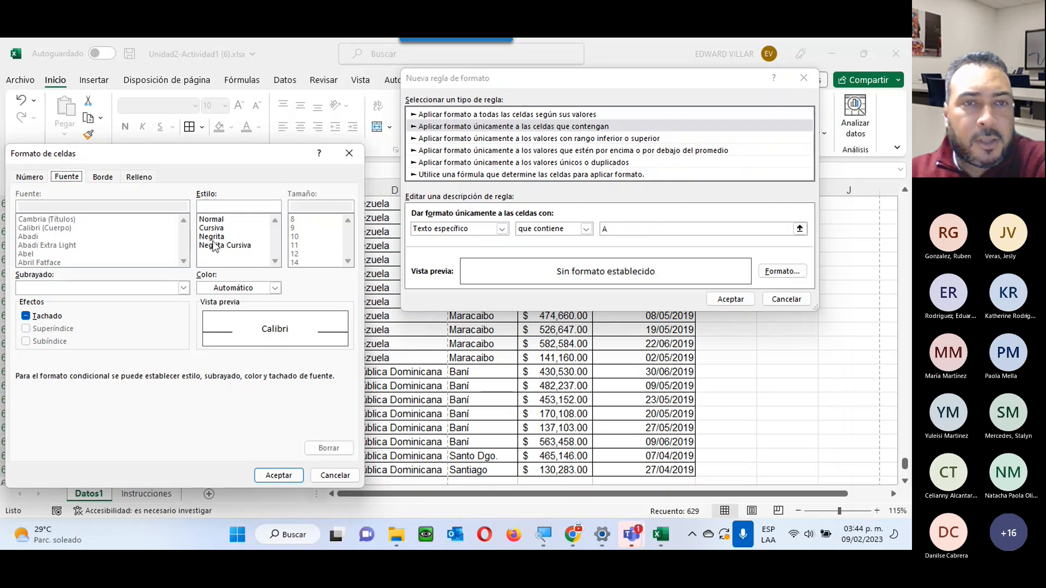
{"action": "left_click", "coordinate": [102, 177]}
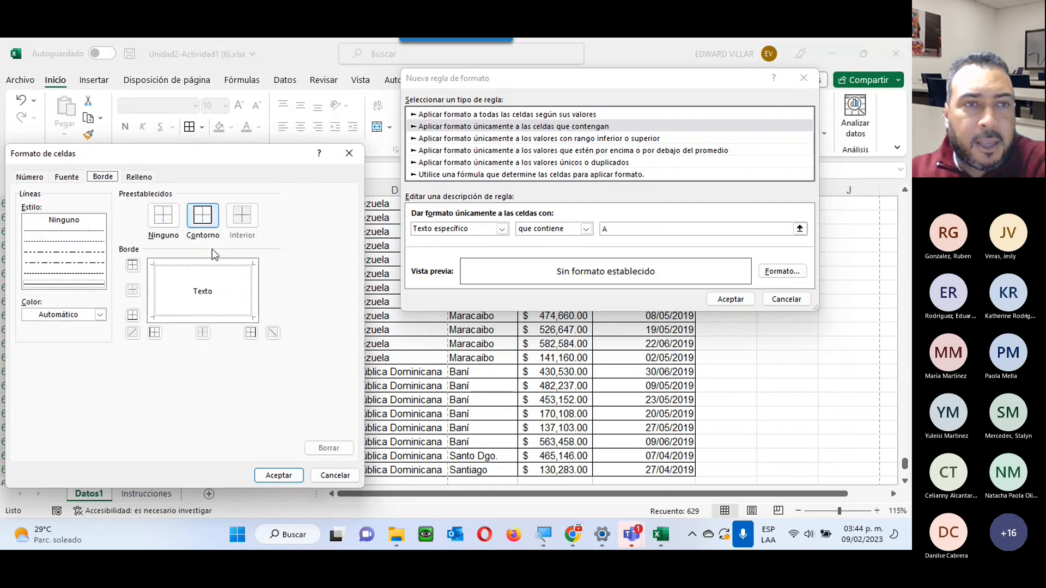
{"action": "left_click", "coordinate": [139, 177]}
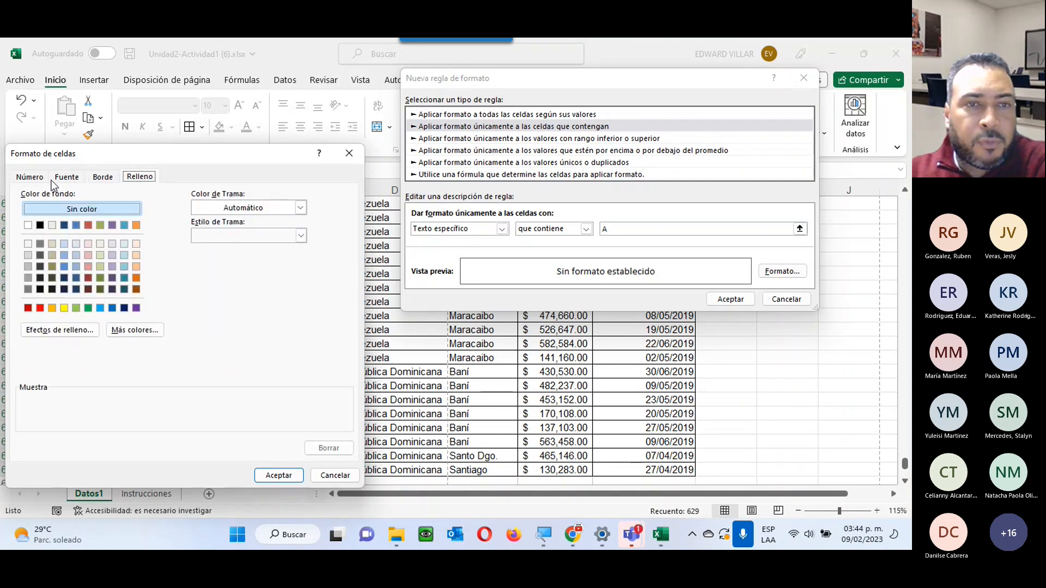
{"action": "left_click", "coordinate": [73, 175]}
{"action": "left_click", "coordinate": [216, 287]}
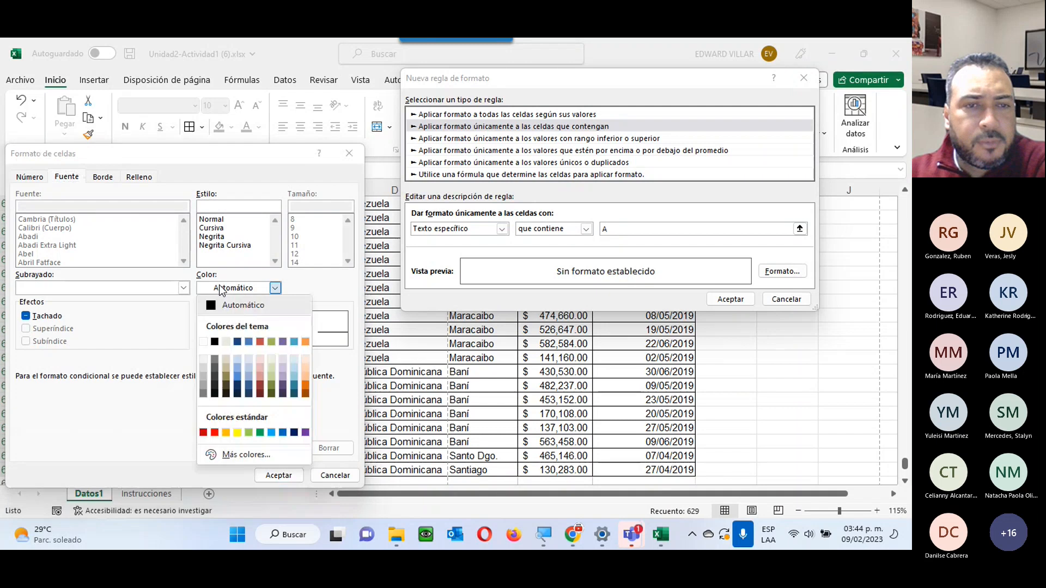
{"action": "left_click", "coordinate": [217, 351]}
{"action": "left_click", "coordinate": [131, 177]}
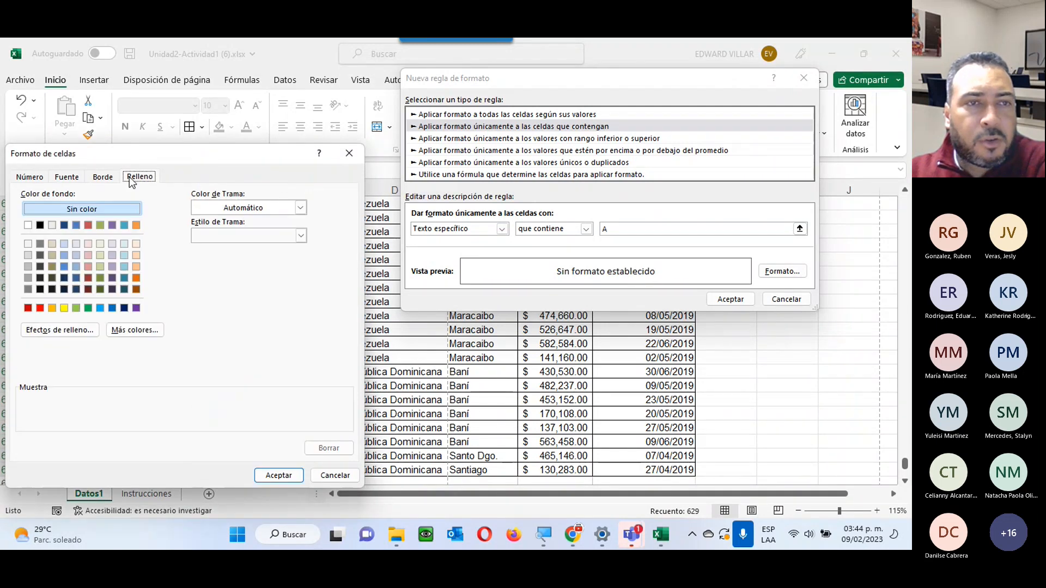
{"action": "left_click", "coordinate": [39, 224]}
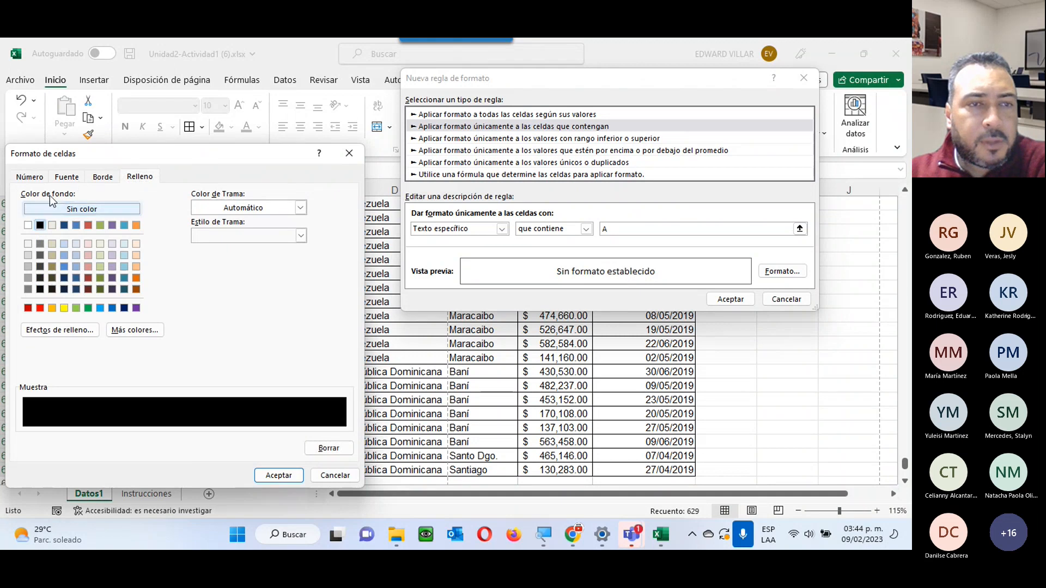
{"action": "left_click", "coordinate": [279, 475]}
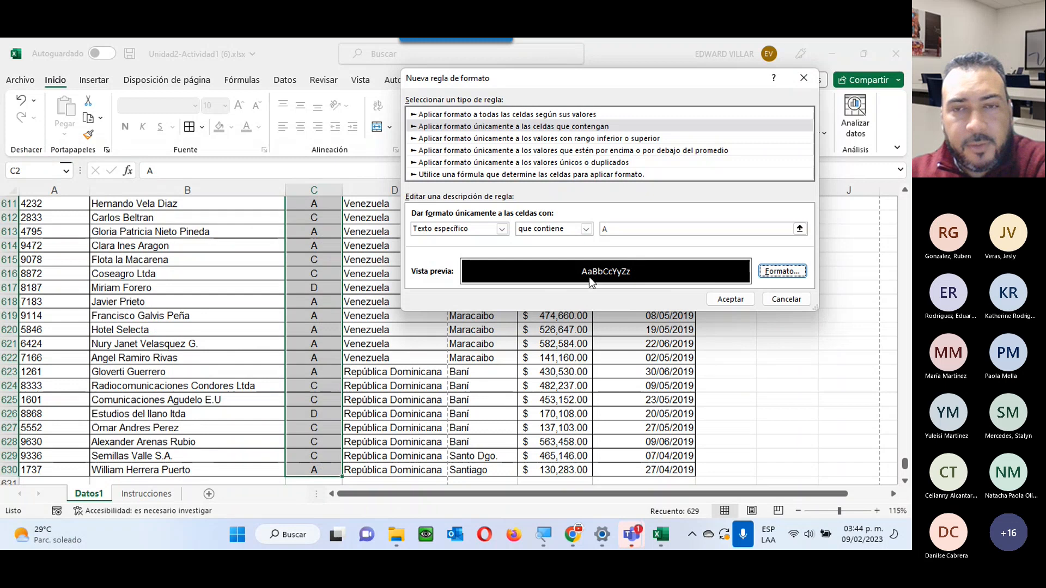
{"action": "left_click", "coordinate": [744, 303]}
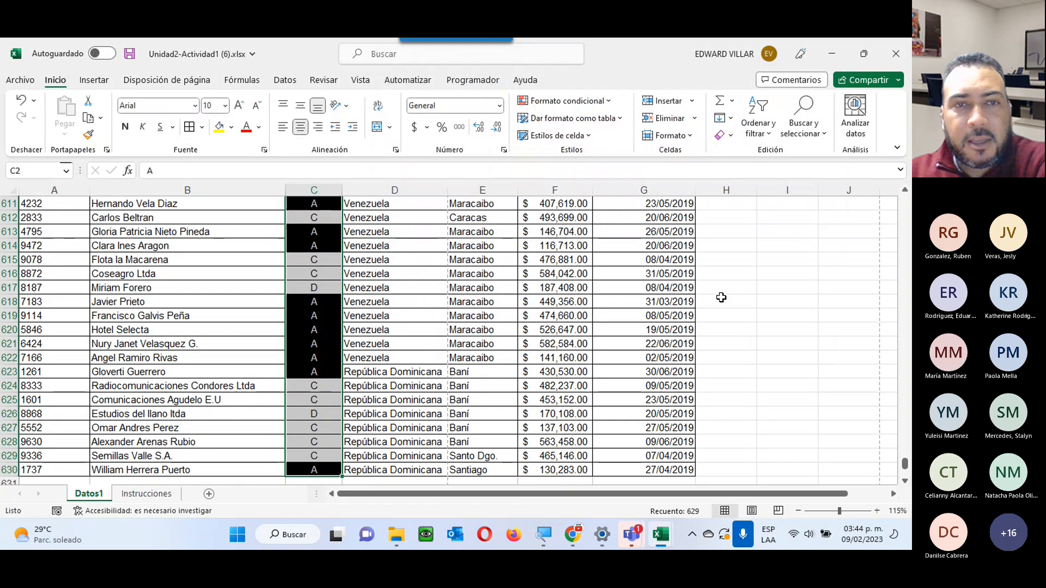
Look through the Clase column from row 630 upward to check how the cells containing A are formatted.
{"action": "scroll", "coordinate": [401, 398], "scroll_direction": "up", "scroll_amount": 20}
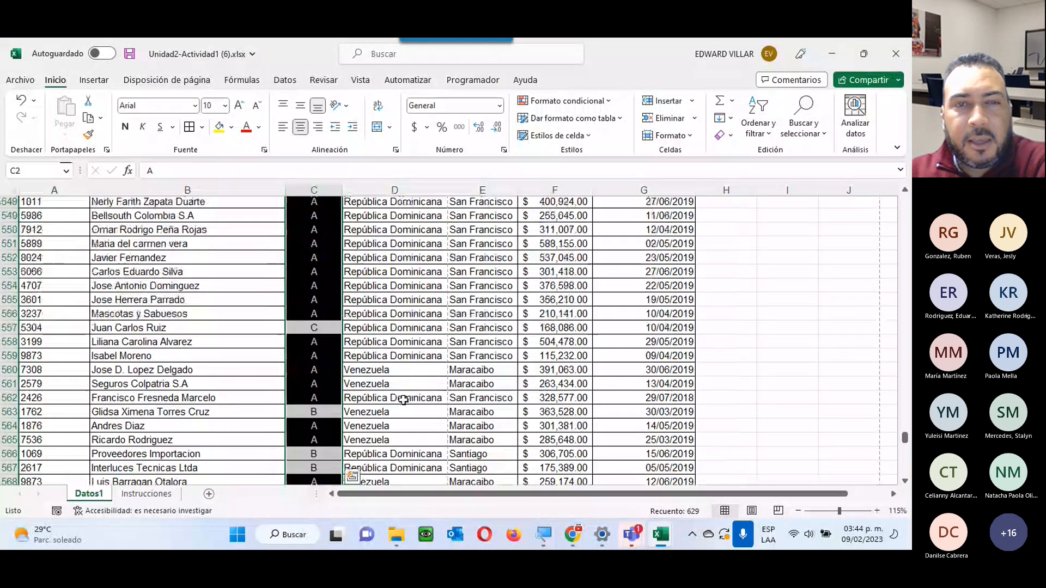
{"action": "scroll", "coordinate": [403, 401], "scroll_direction": "up", "scroll_amount": 12}
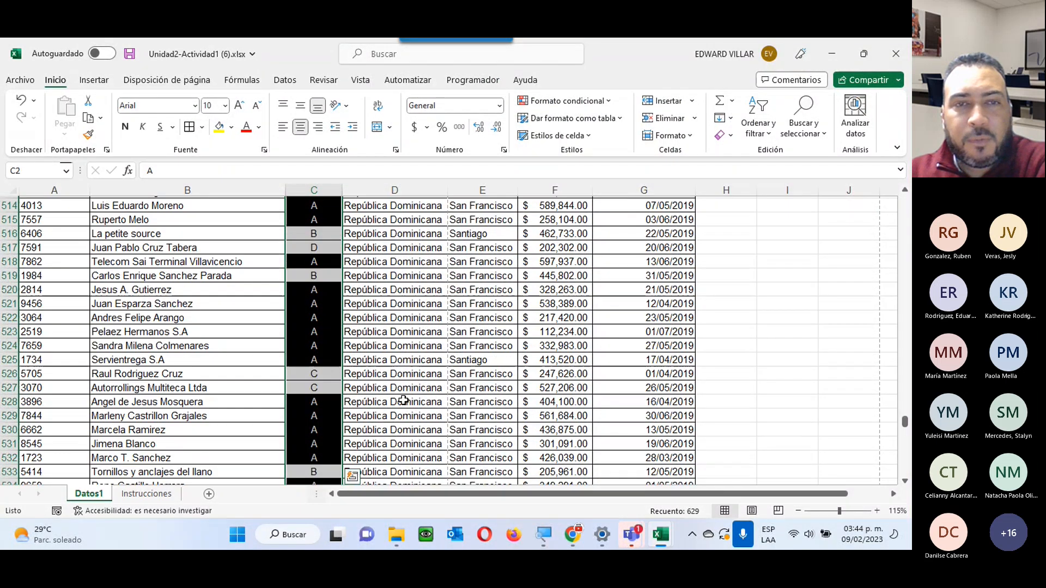
{"action": "scroll", "coordinate": [403, 400], "scroll_direction": "up", "scroll_amount": 20}
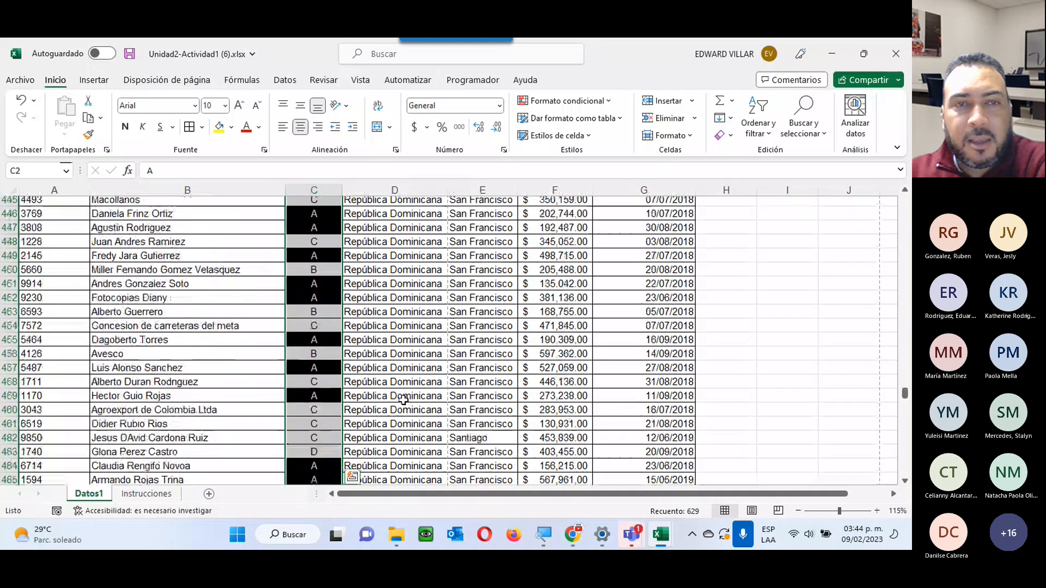
{"action": "scroll", "coordinate": [403, 401], "scroll_direction": "up", "scroll_amount": 20}
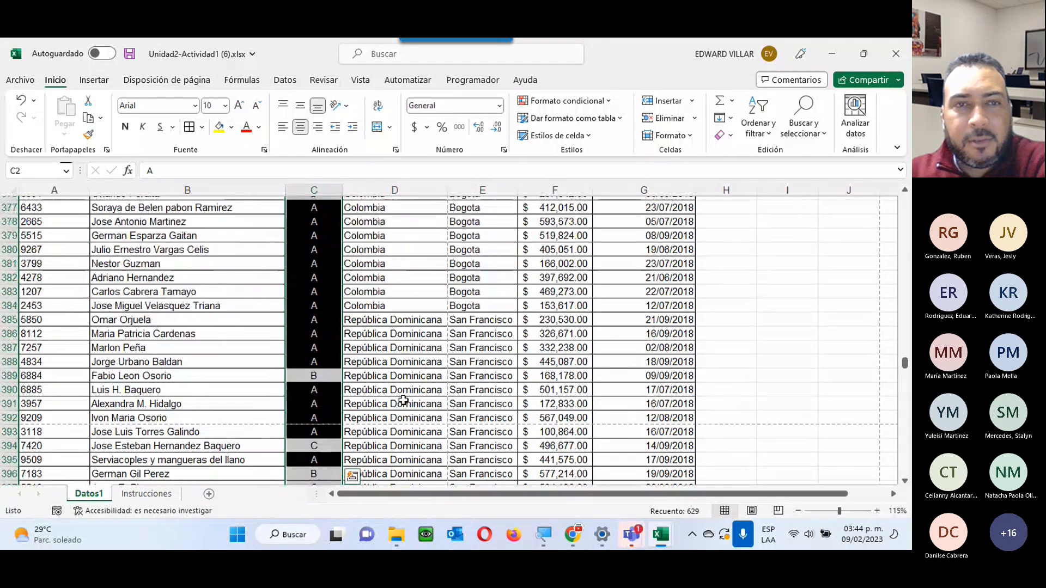
{"action": "scroll", "coordinate": [403, 400], "scroll_direction": "up", "scroll_amount": 20}
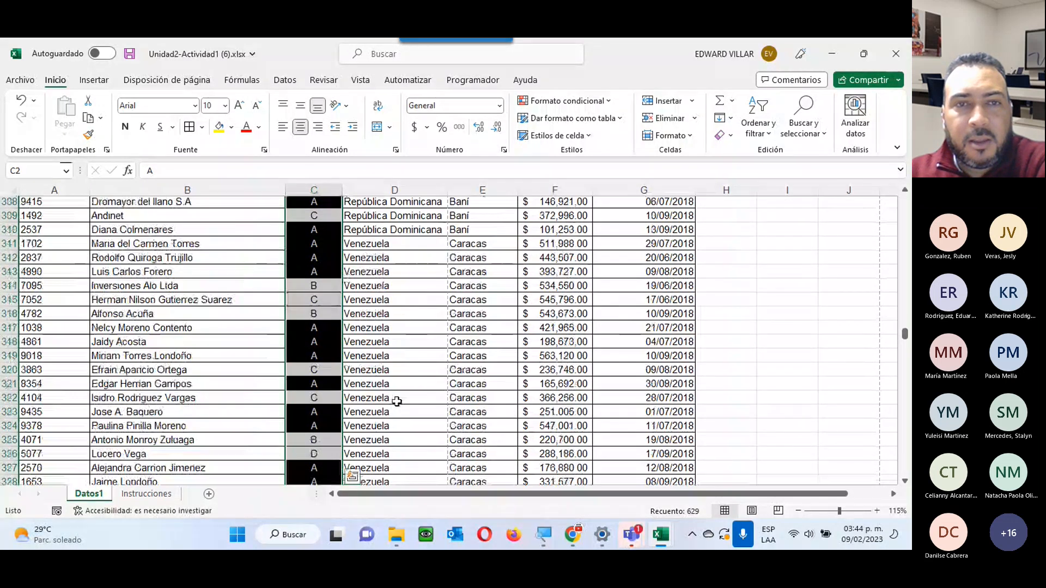
{"action": "scroll", "coordinate": [397, 401], "scroll_direction": "up", "scroll_amount": 17}
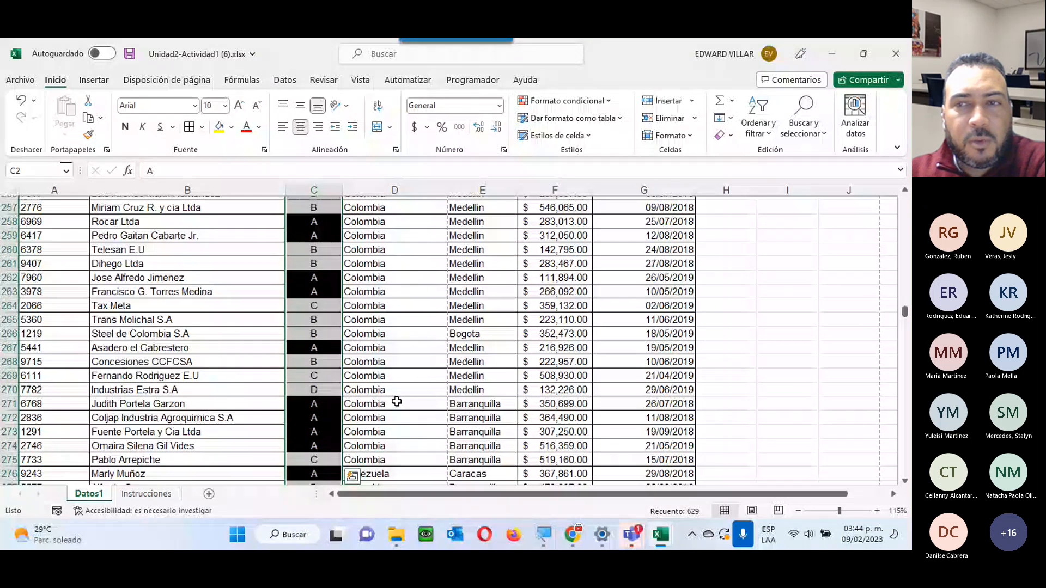
{"action": "scroll", "coordinate": [396, 401], "scroll_direction": "up", "scroll_amount": 7}
{"action": "scroll", "coordinate": [286, 287], "scroll_direction": "up", "scroll_amount": 3}
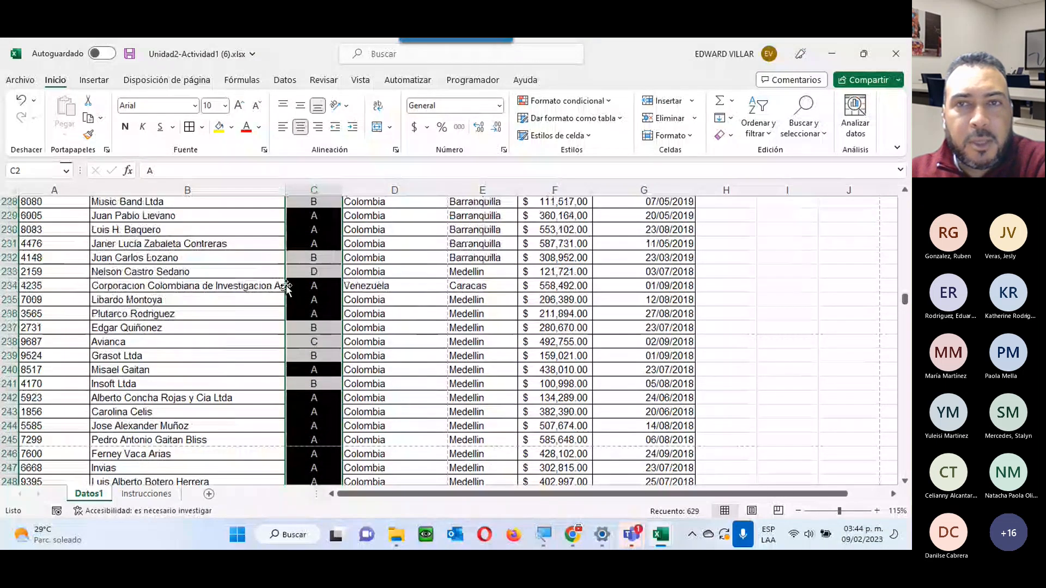
{"action": "scroll", "coordinate": [286, 287], "scroll_direction": "up", "scroll_amount": 4}
Create another conditional formatting rule for the selected Clase values, limited to cells whose specific text contains "B".
{"action": "left_click", "coordinate": [606, 102]}
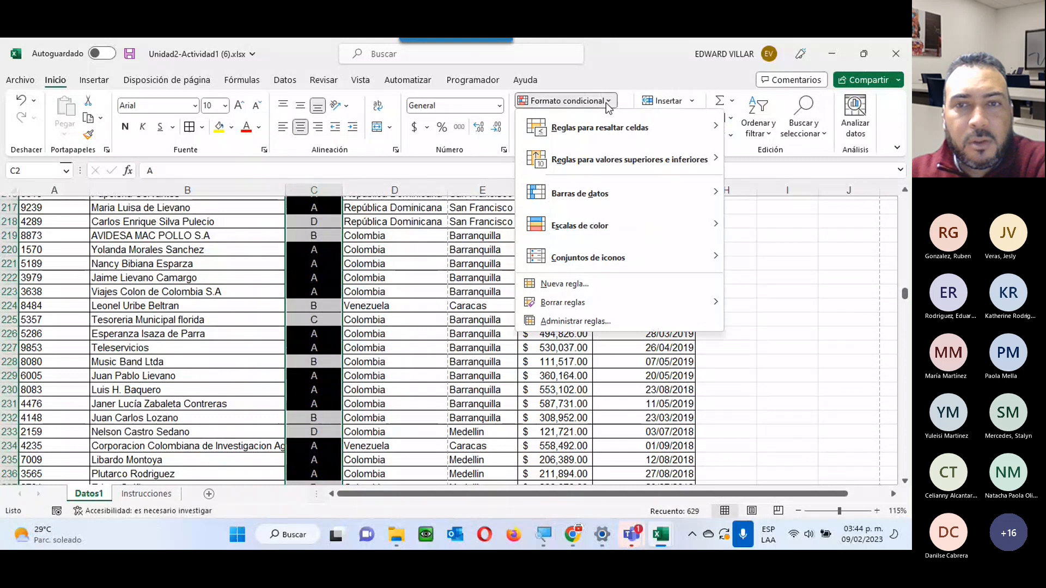
{"action": "left_click", "coordinate": [571, 284]}
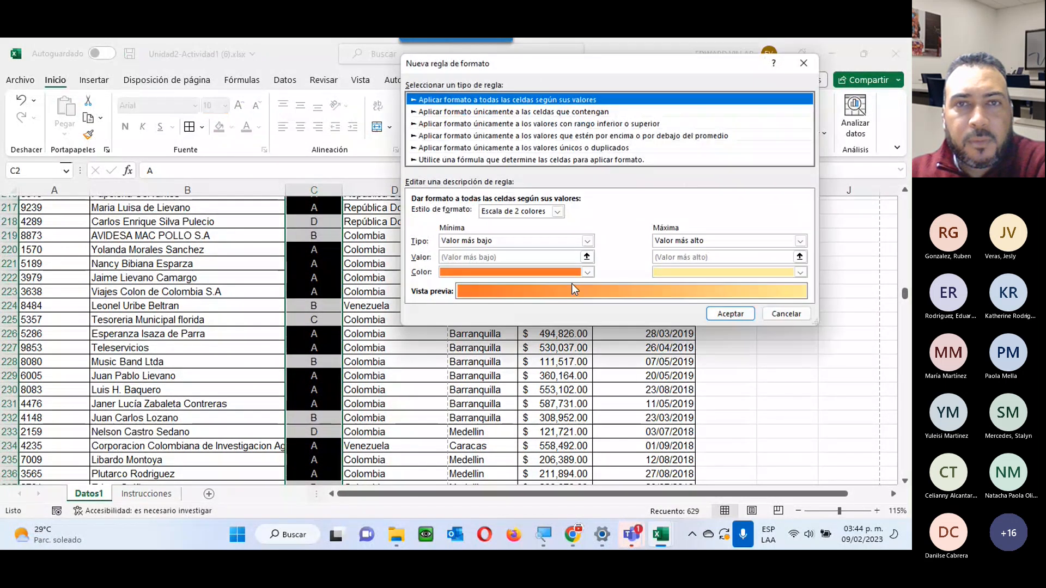
{"action": "left_click", "coordinate": [508, 112]}
{"action": "left_click", "coordinate": [468, 215]}
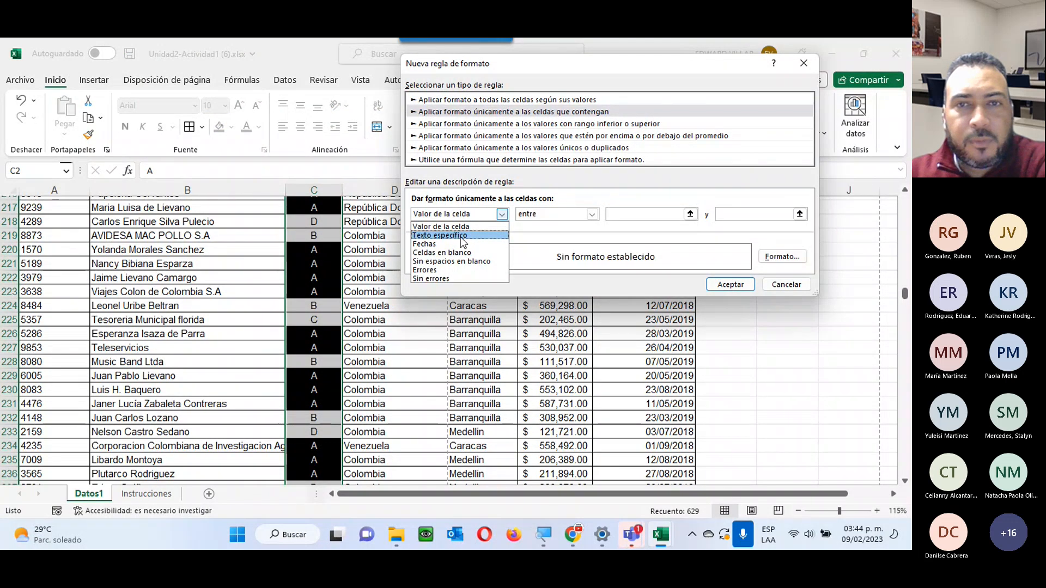
{"action": "left_click", "coordinate": [460, 236]}
{"action": "left_click", "coordinate": [647, 214]}
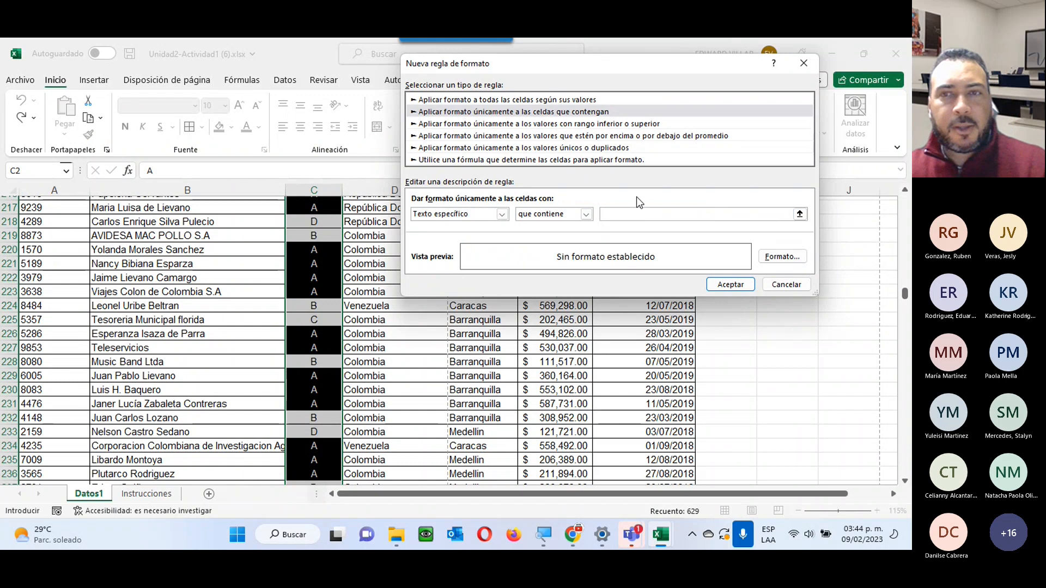
{"action": "type", "text": "B"}
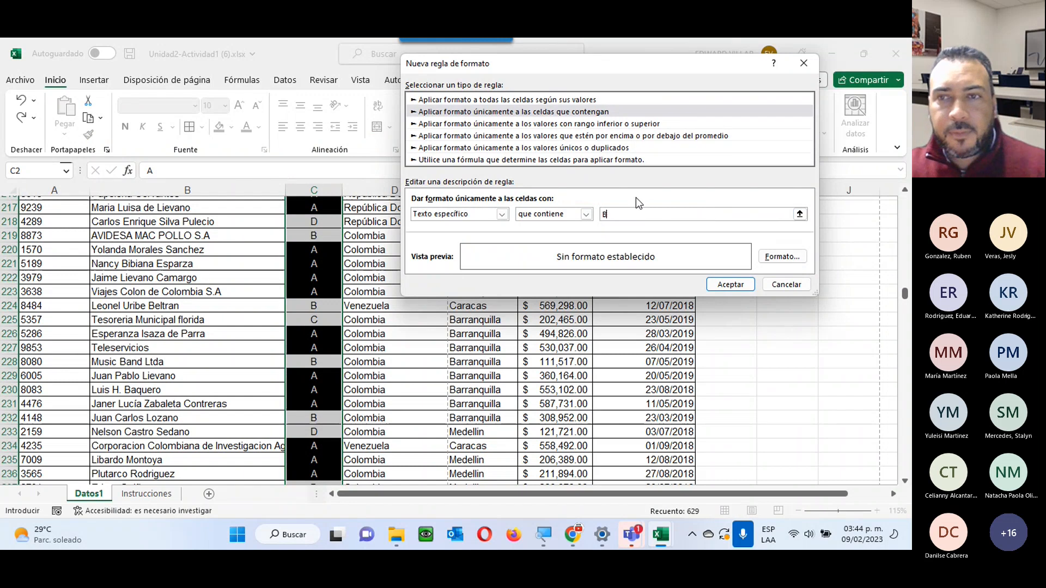
Give the rule for text containing B a red font and a black fill, and apply it to the Clase values.
{"action": "left_click", "coordinate": [763, 253]}
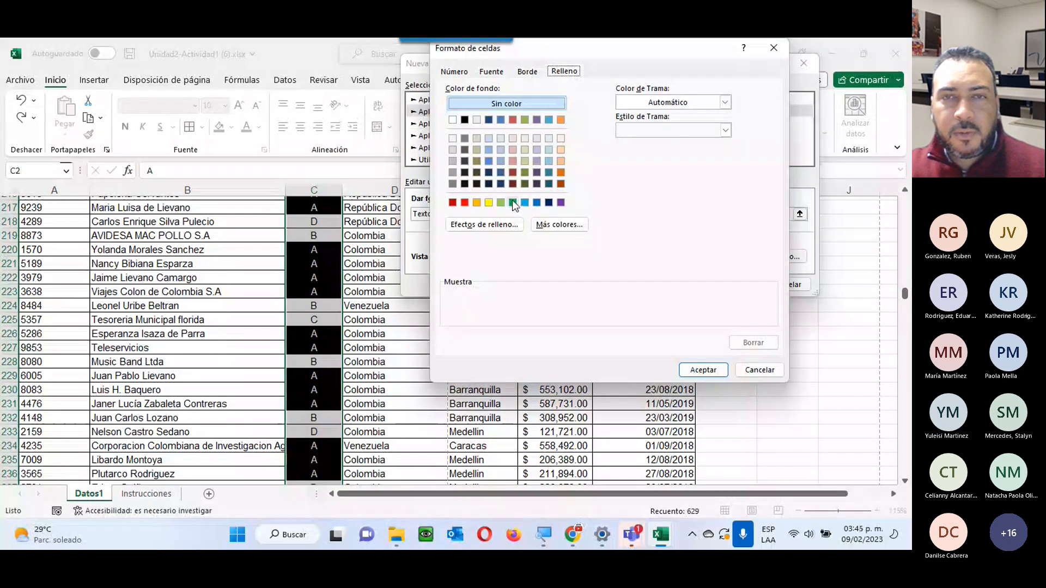
{"action": "left_click", "coordinate": [490, 72]}
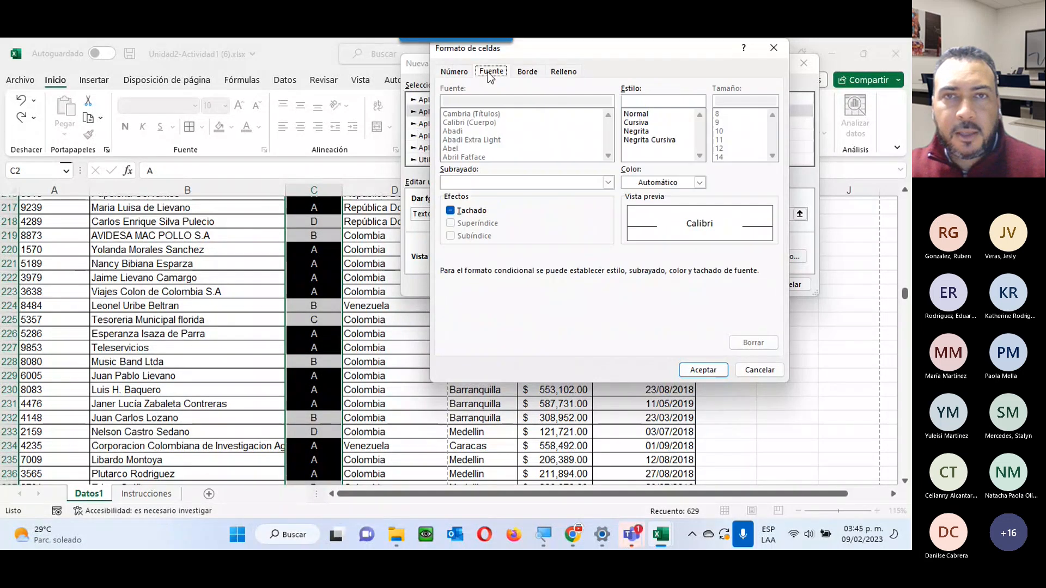
{"action": "left_click", "coordinate": [699, 182]}
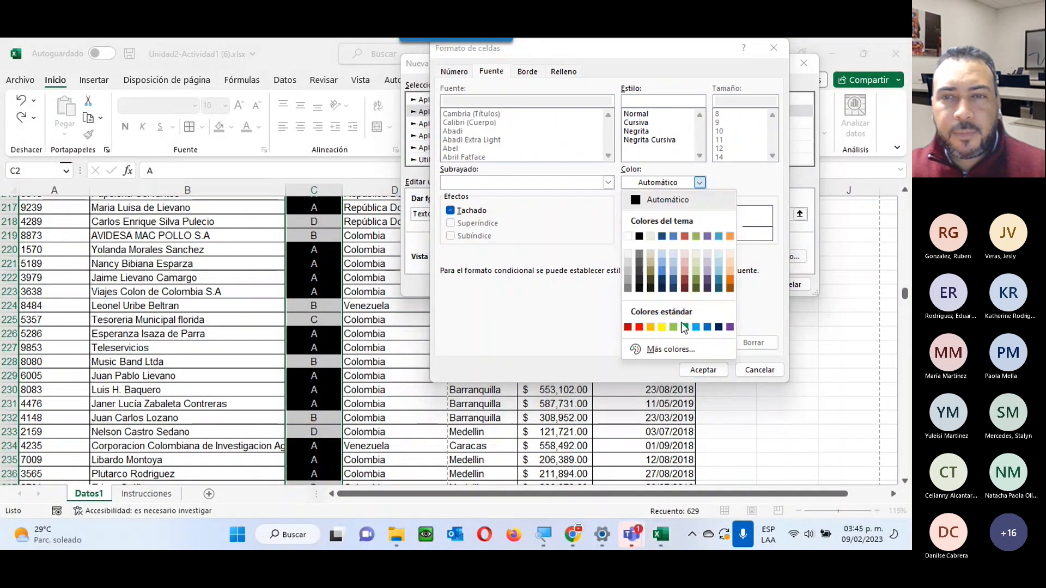
{"action": "left_click", "coordinate": [639, 328]}
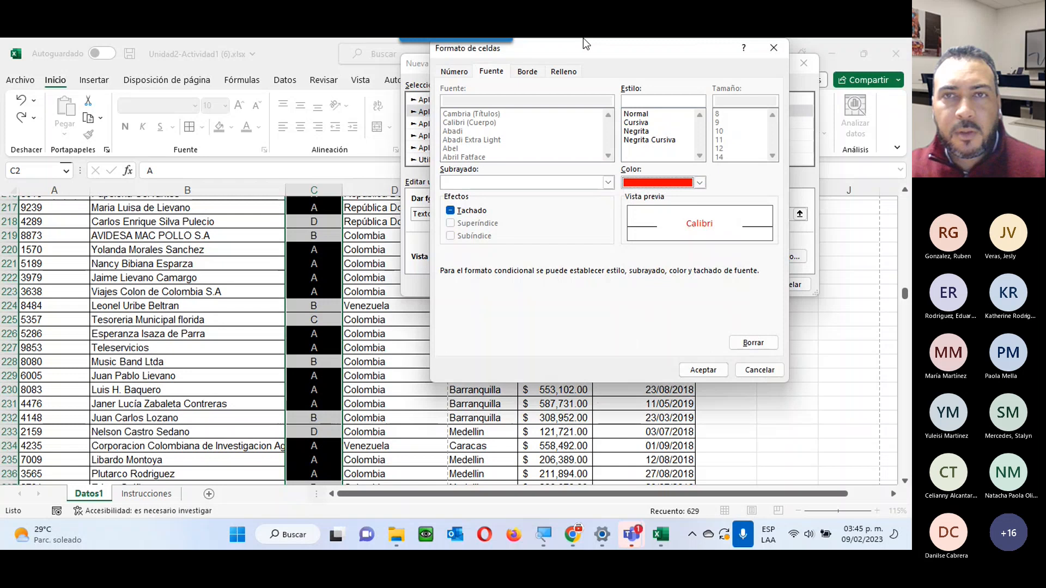
{"action": "left_click", "coordinate": [563, 71]}
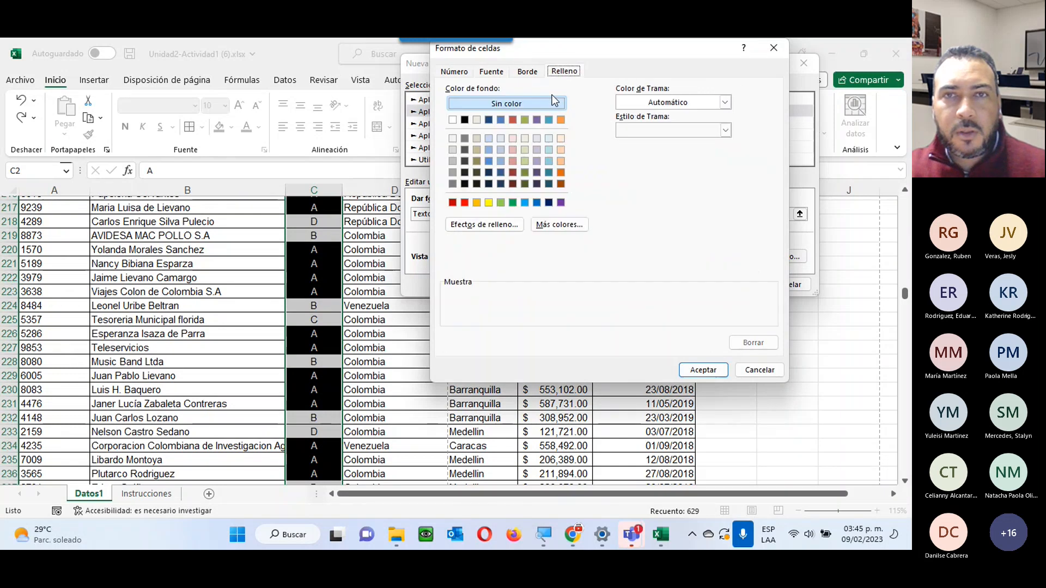
{"action": "left_click", "coordinate": [464, 119]}
{"action": "left_click", "coordinate": [703, 370]}
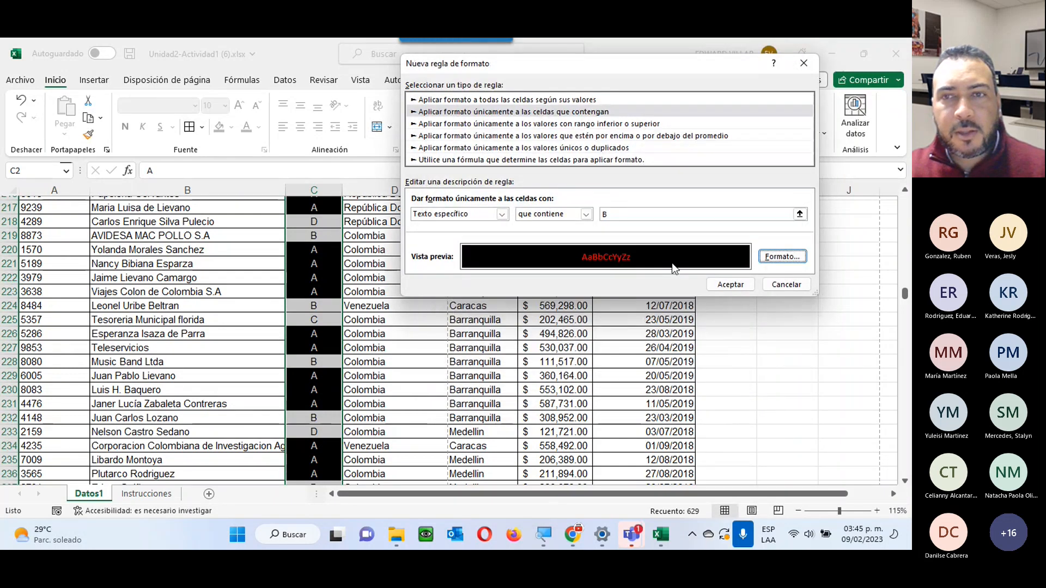
{"action": "left_click", "coordinate": [730, 284]}
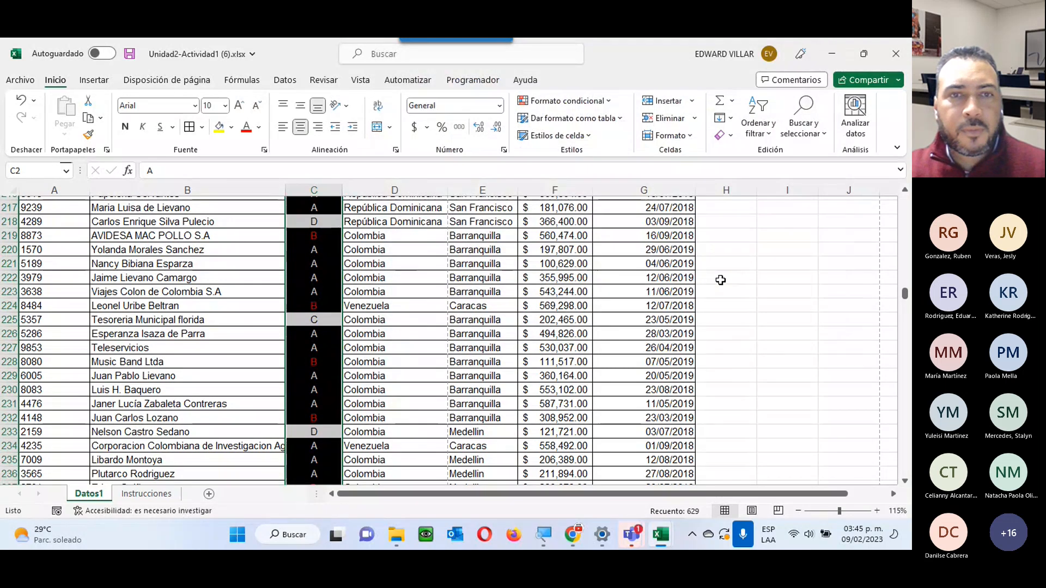
Deselect the Clase column and look through its rows to check the formatting of the A and B cells.
{"action": "left_click", "coordinate": [376, 292]}
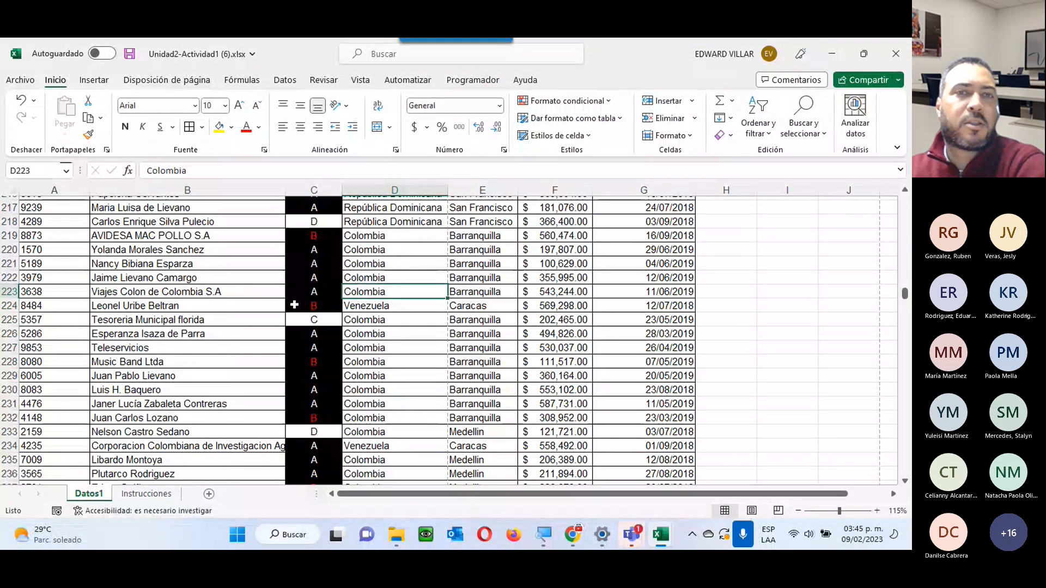
{"action": "scroll", "coordinate": [298, 333], "scroll_direction": "up", "scroll_amount": 1}
{"action": "scroll", "coordinate": [298, 333], "scroll_direction": "up", "scroll_amount": 20}
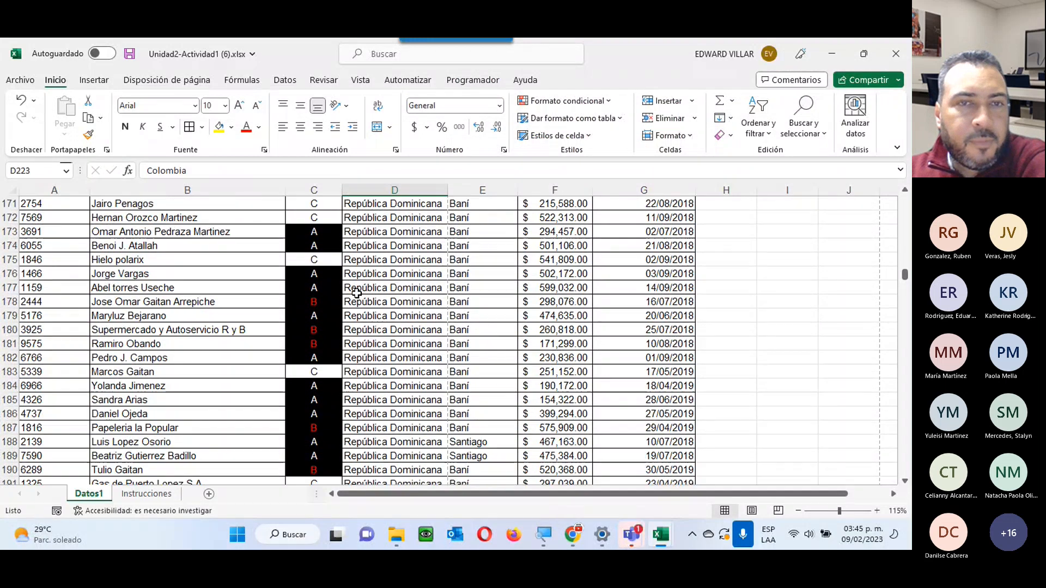
{"action": "scroll", "coordinate": [356, 281], "scroll_direction": "up", "scroll_amount": 9}
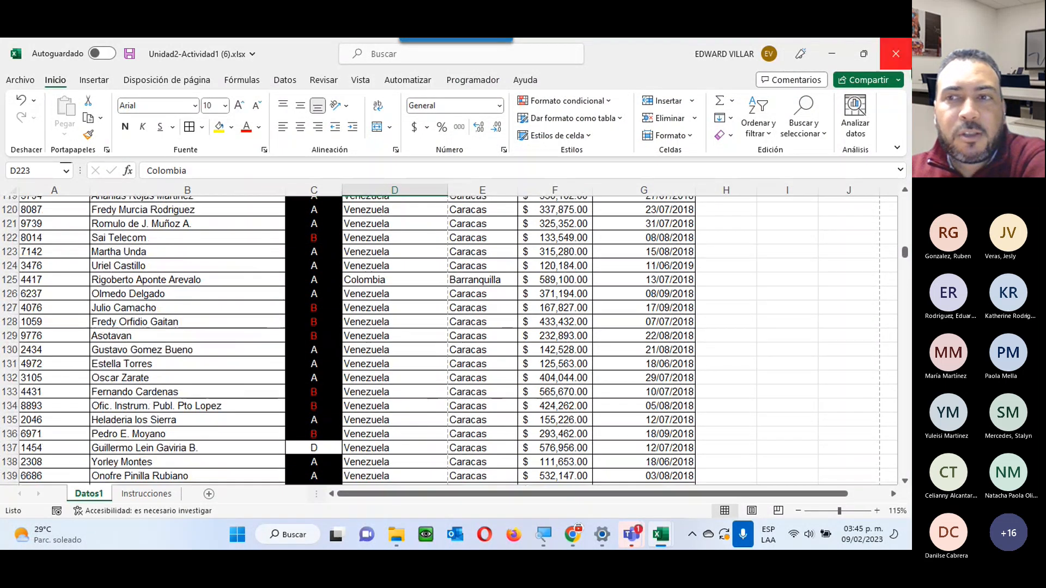
Select all the Clase values again, C2:C630 on Datos1.
{"action": "key", "text": "ctrl+Home"}
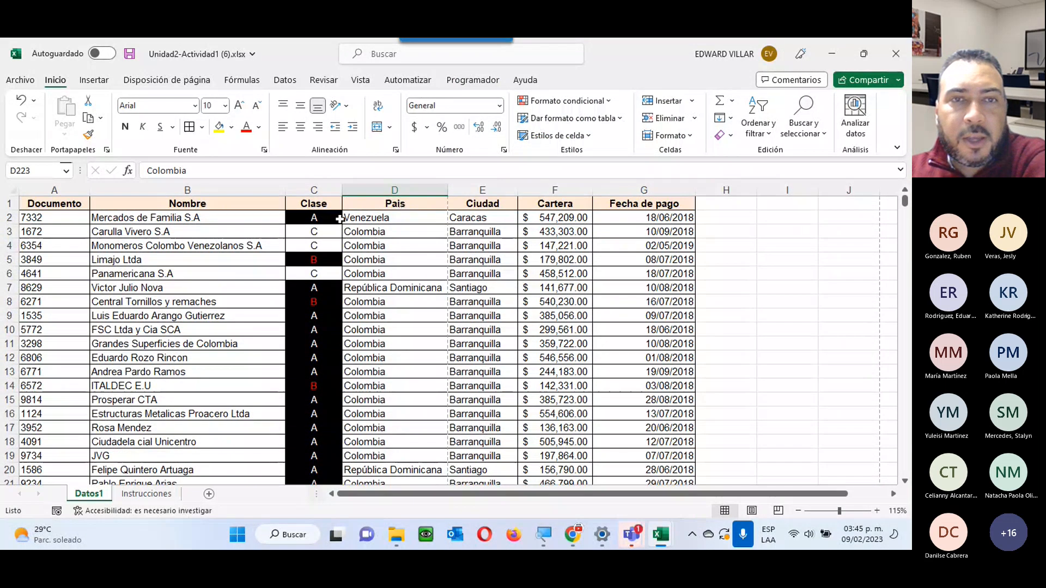
{"action": "left_click", "coordinate": [336, 217]}
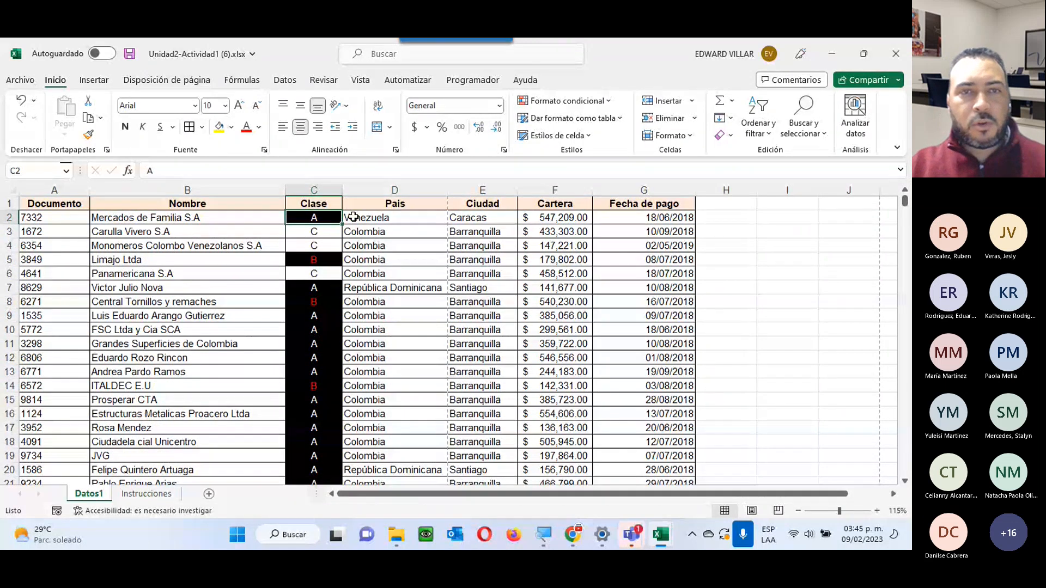
{"action": "key", "text": "ctrl+shift+Down"}
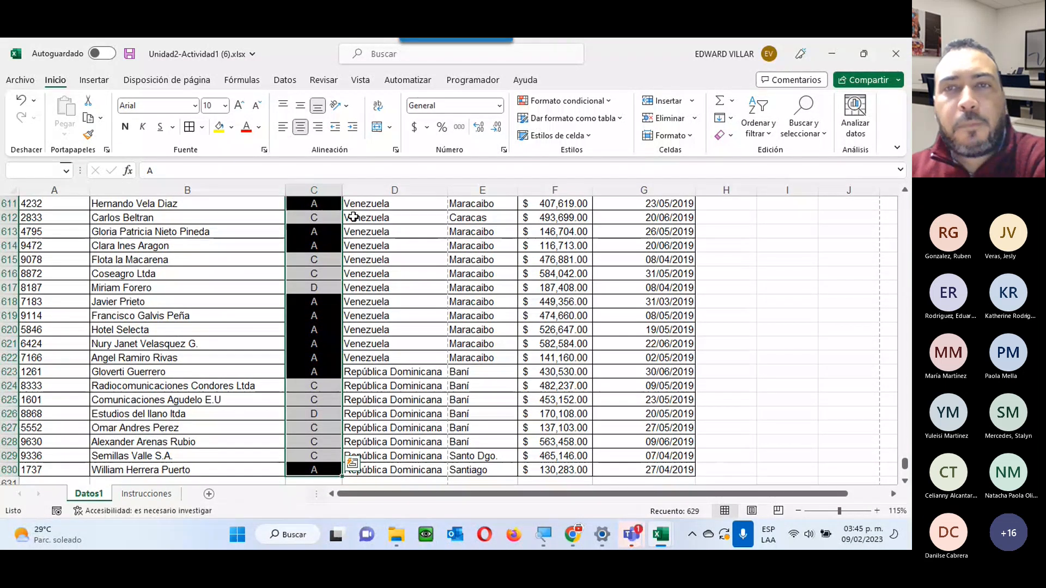
Duplicate the conditional formatting rule for text containing "A" on the selected Clase values.
{"action": "left_click", "coordinate": [565, 101]}
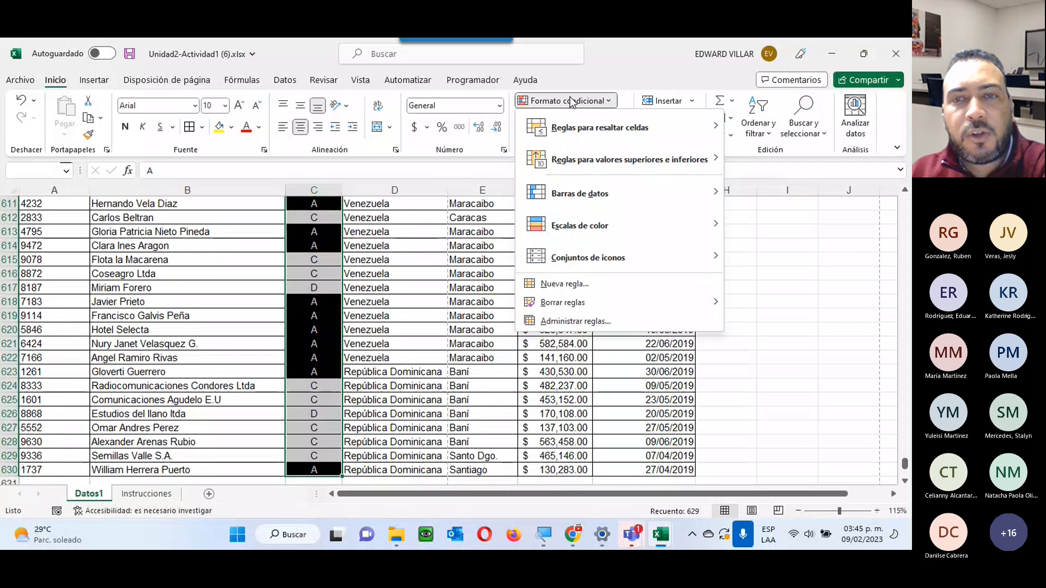
{"action": "mouse_move", "coordinate": [572, 307]}
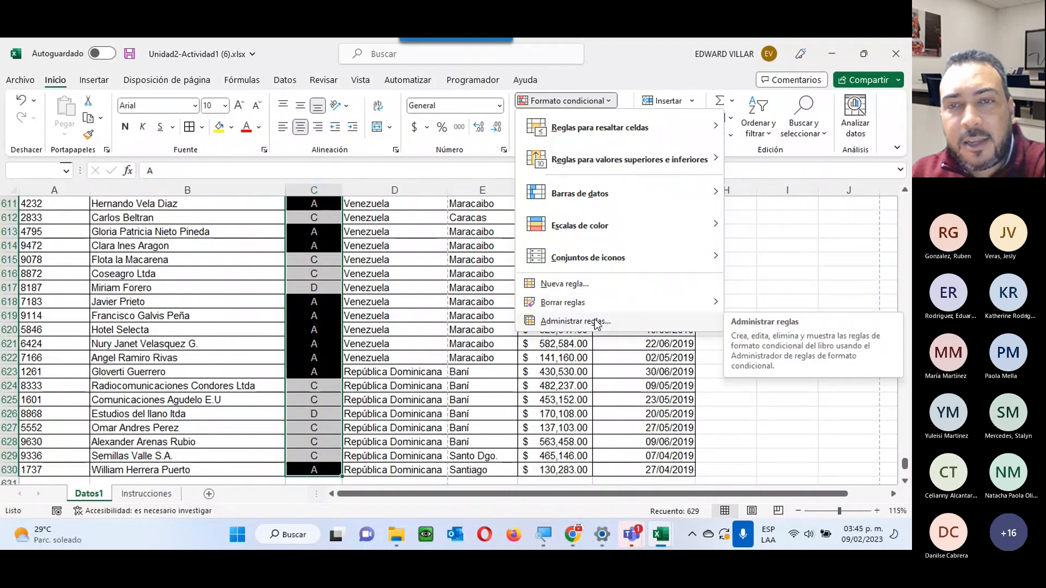
{"action": "left_click", "coordinate": [596, 322]}
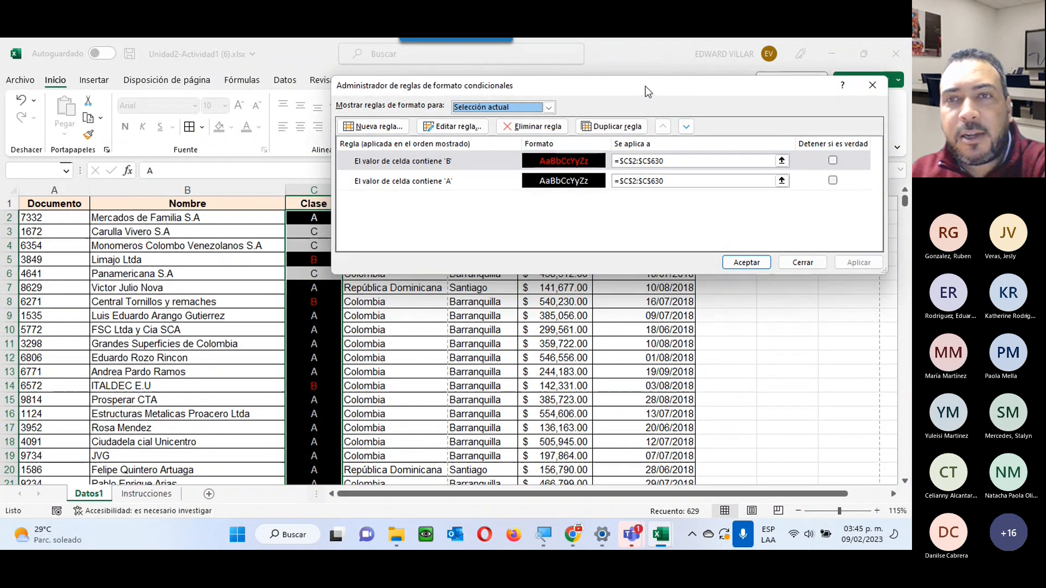
{"action": "left_click_drag", "start_coordinate": [645, 86], "coordinate": [677, 109]}
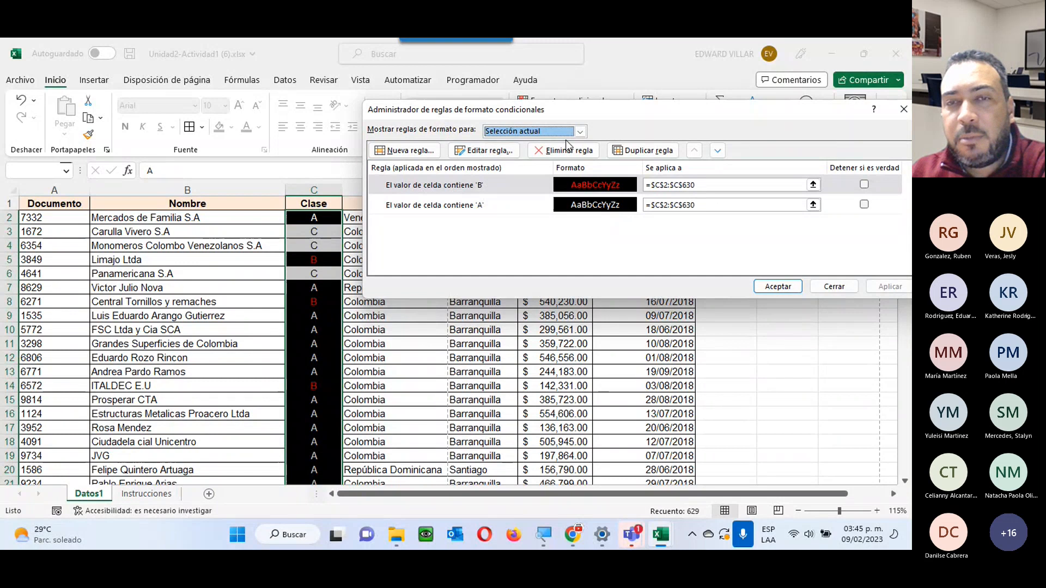
{"action": "left_click", "coordinate": [529, 206]}
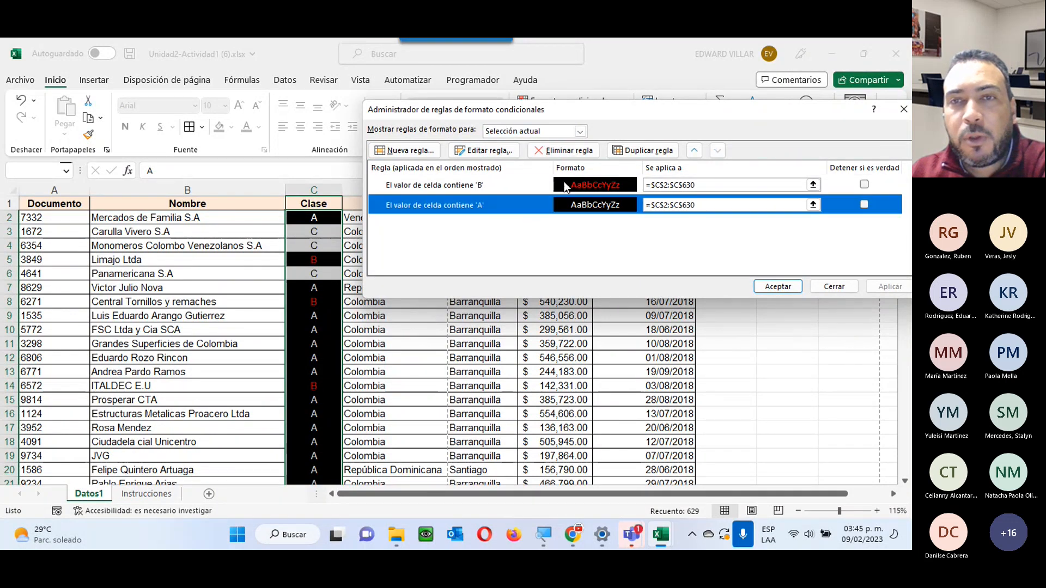
{"action": "left_click", "coordinate": [644, 151]}
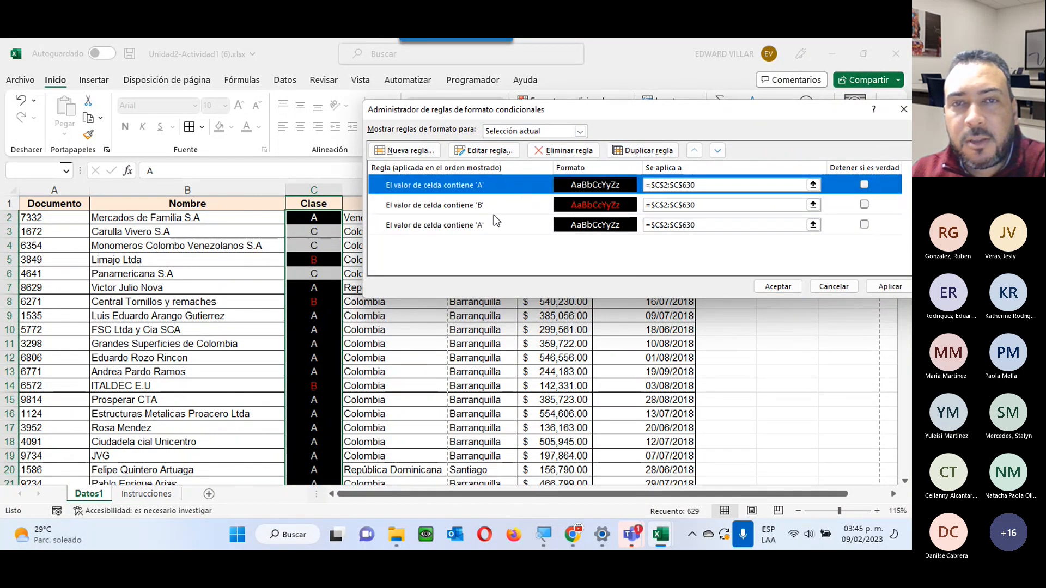
Edit the duplicated "A" rule so that it matches specific text containing "C".
{"action": "left_click", "coordinate": [466, 149]}
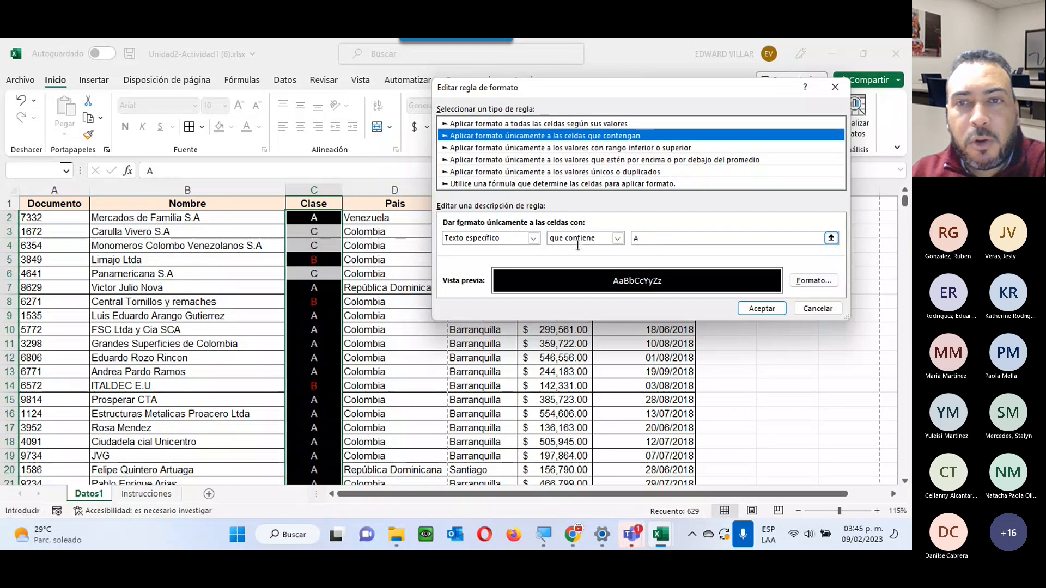
{"action": "left_click", "coordinate": [662, 238]}
{"action": "key", "text": "BackSpace"}
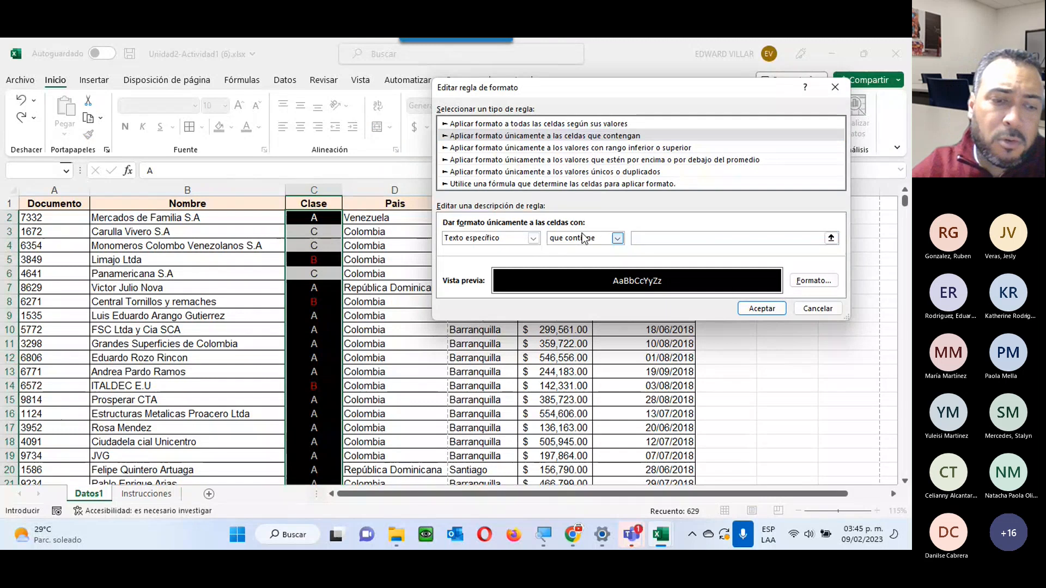
{"action": "type", "text": "C"}
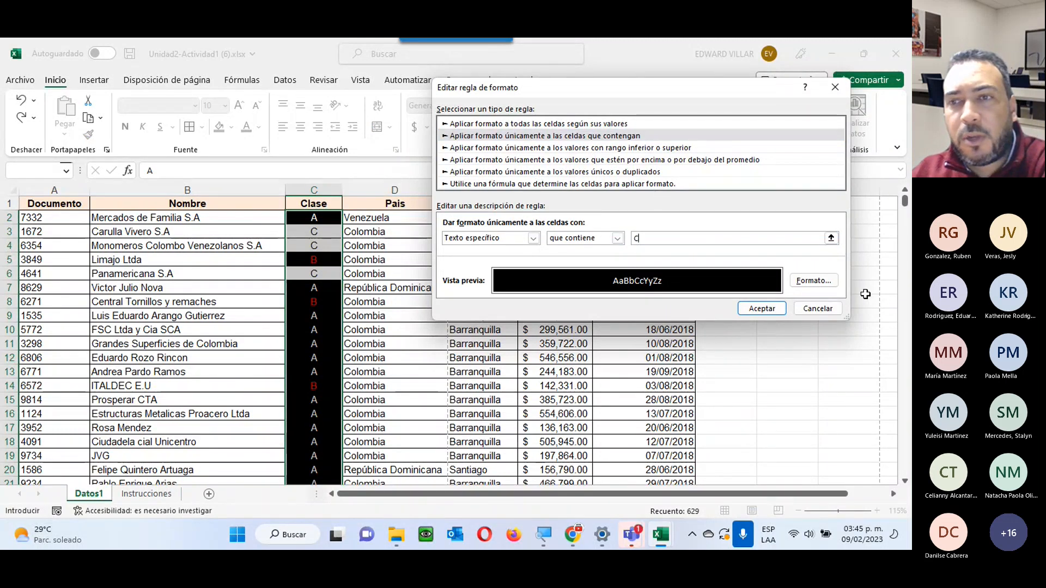
Give the rule for text containing "C" a green font and a white fill.
{"action": "left_click", "coordinate": [804, 282]}
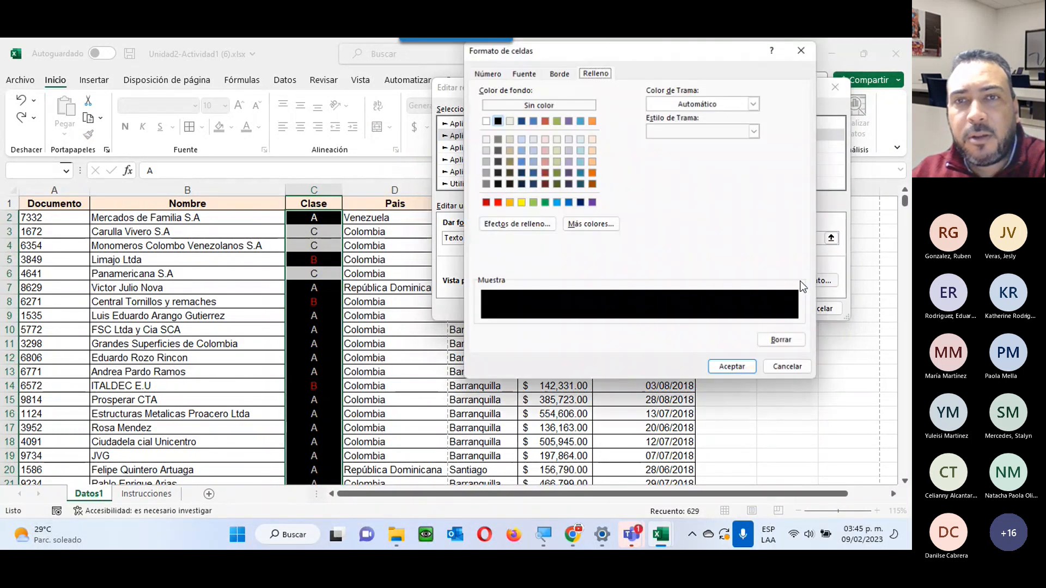
{"action": "left_click", "coordinate": [544, 202]}
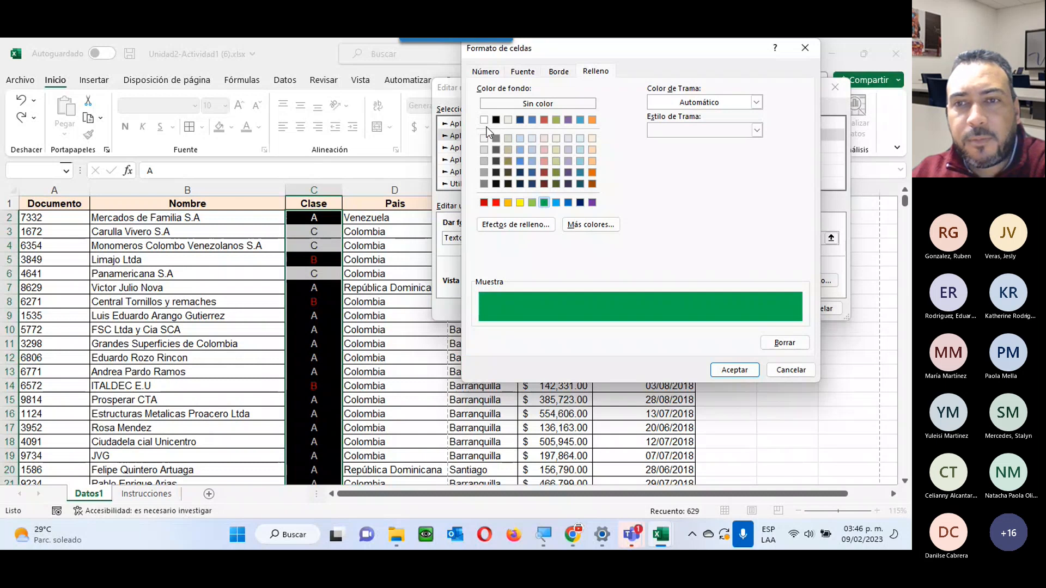
{"action": "left_click", "coordinate": [523, 71]}
{"action": "left_click", "coordinate": [731, 182]}
{"action": "left_click", "coordinate": [714, 321]}
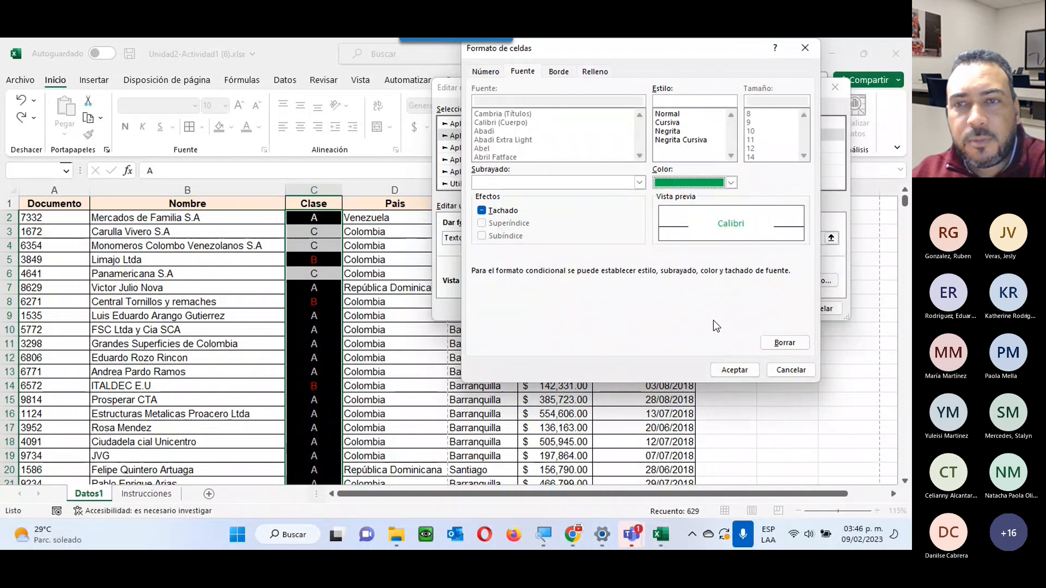
{"action": "left_click", "coordinate": [734, 369]}
{"action": "left_click", "coordinate": [748, 312]}
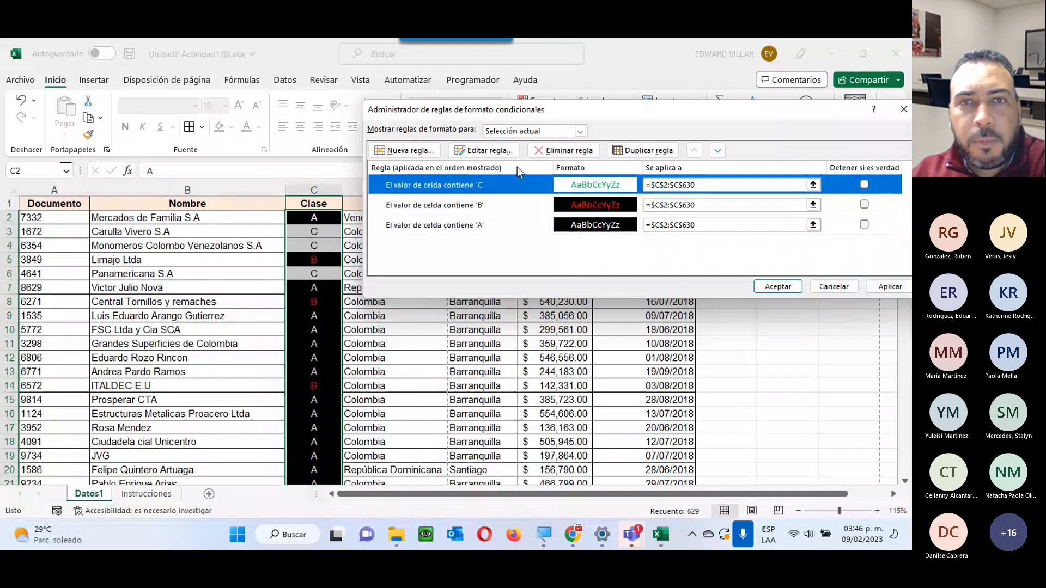
Duplicate the "C" rule and edit the copy so that it matches specific text containing "D".
{"action": "left_click", "coordinate": [483, 150]}
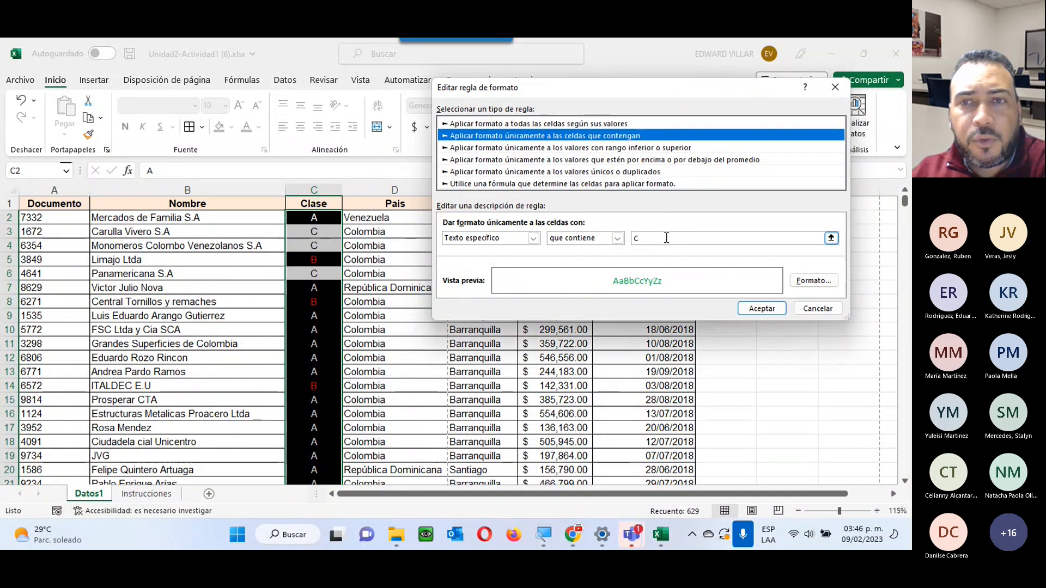
{"action": "left_click", "coordinate": [670, 238]}
{"action": "type", "text": "D"}
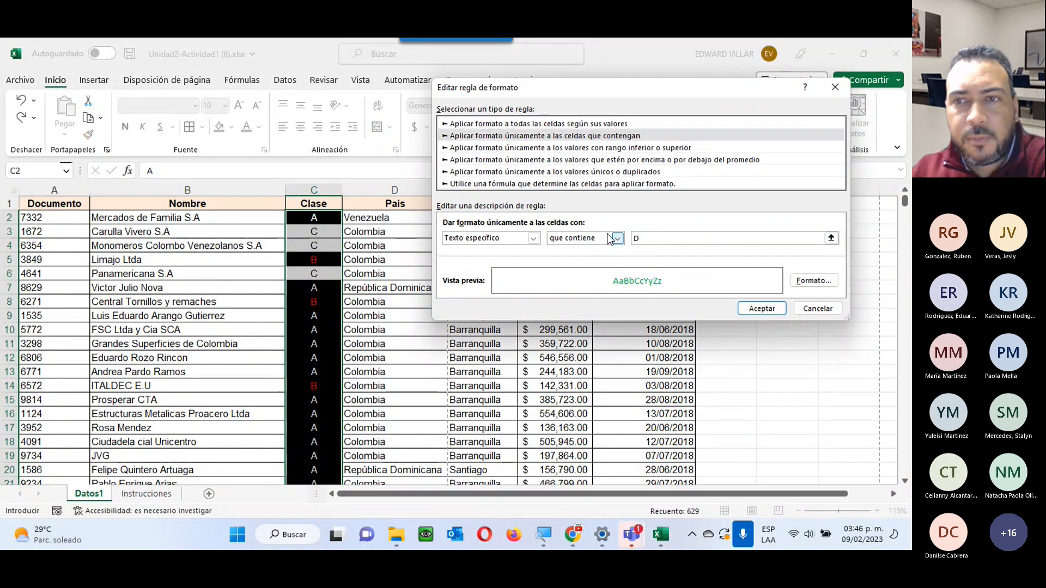
Give the rule for text containing "D" a purple font and apply the edited set of rules to the Clase values.
{"action": "left_click", "coordinate": [828, 282]}
{"action": "left_click", "coordinate": [730, 182]}
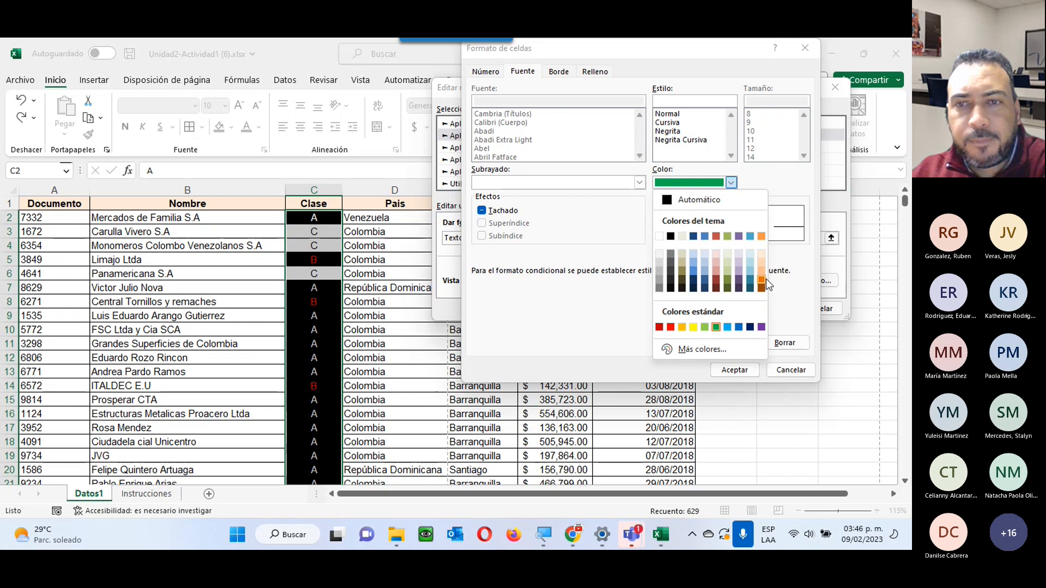
{"action": "left_click", "coordinate": [737, 239]}
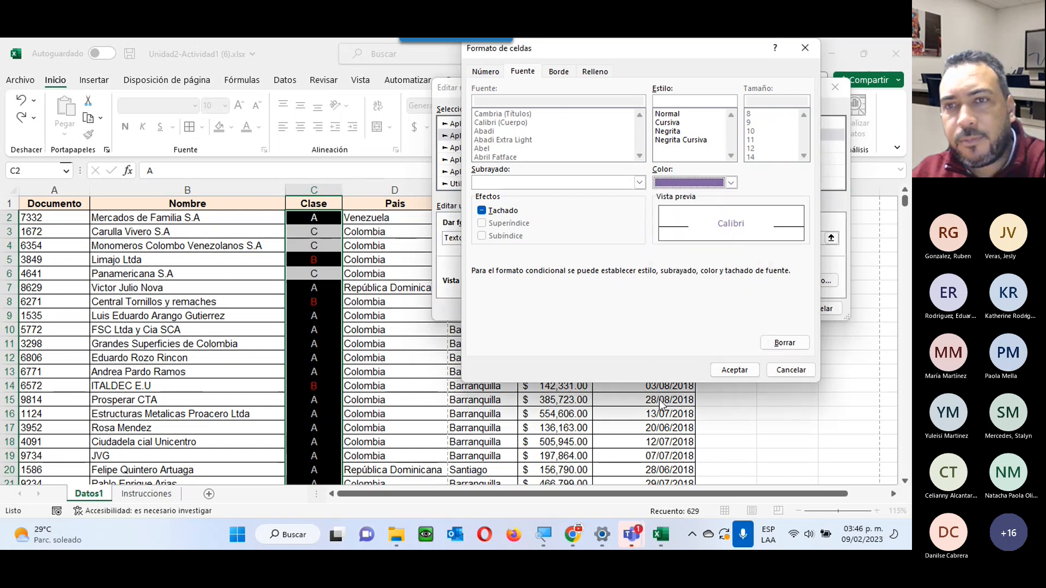
{"action": "left_click", "coordinate": [745, 371]}
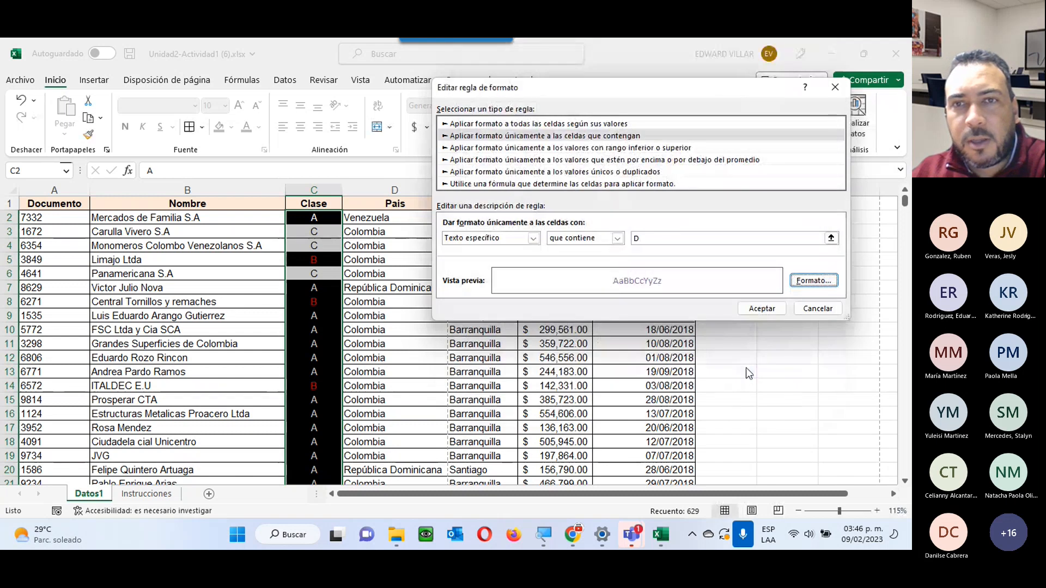
{"action": "left_click", "coordinate": [761, 308]}
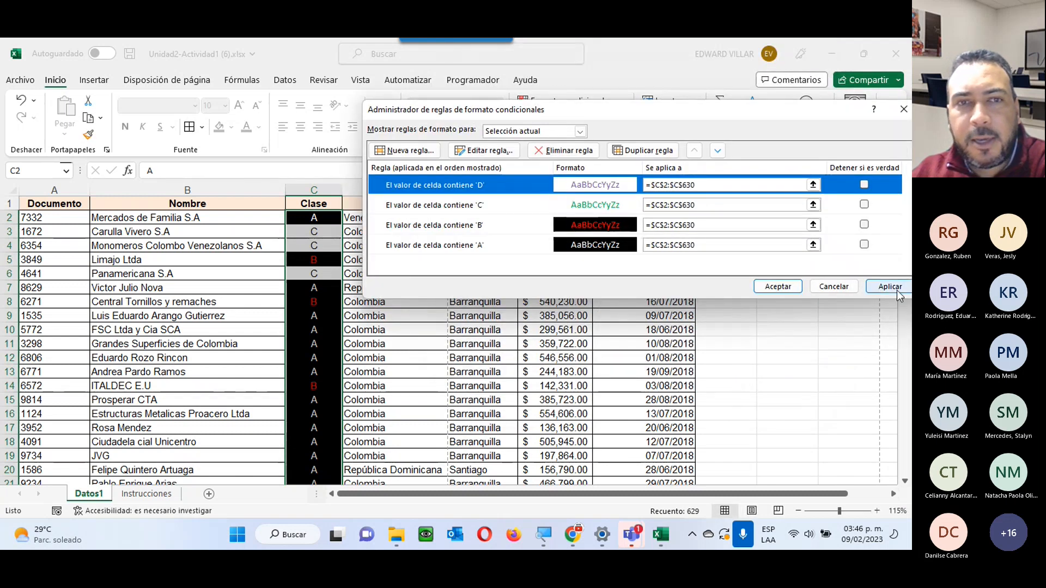
{"action": "left_click", "coordinate": [896, 289]}
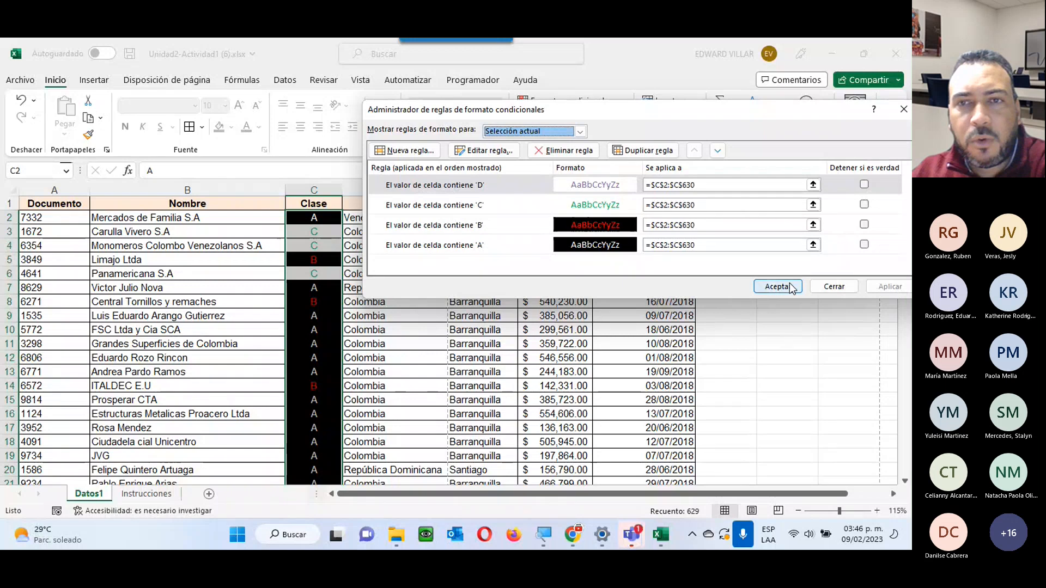
{"action": "left_click", "coordinate": [759, 285]}
Deselect the Clase column and look through its rows to check the formatting of the C and D cells.
{"action": "left_click", "coordinate": [396, 243]}
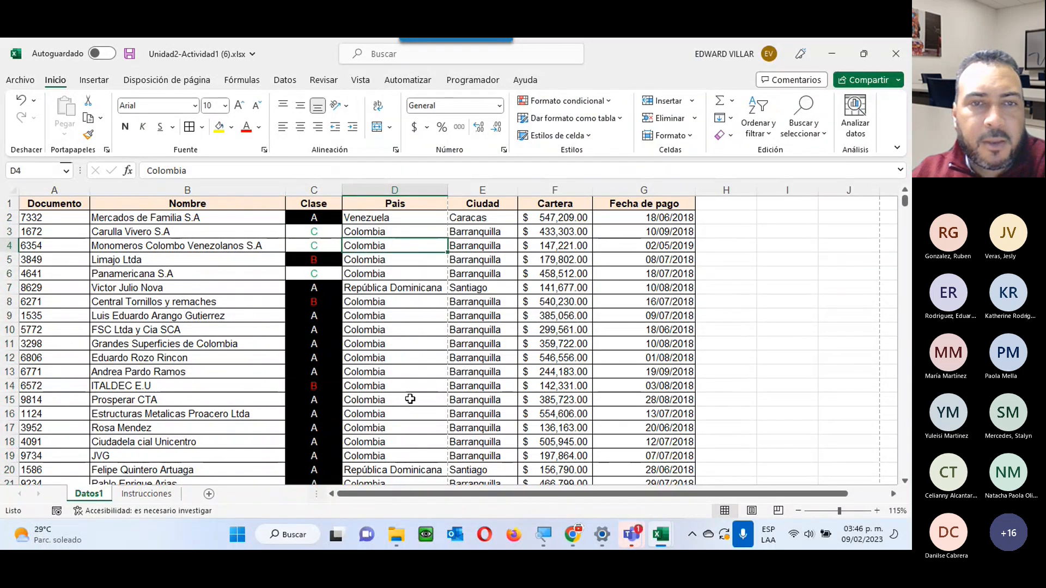
{"action": "scroll", "coordinate": [410, 399], "scroll_direction": "down", "scroll_amount": 3}
{"action": "scroll", "coordinate": [410, 399], "scroll_direction": "down", "scroll_amount": 13}
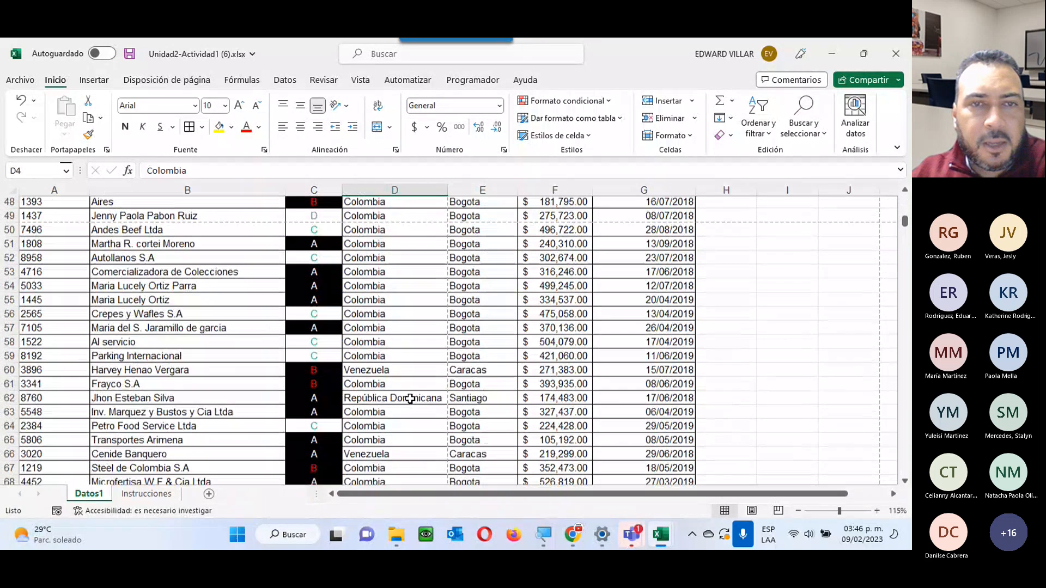
{"action": "scroll", "coordinate": [410, 398], "scroll_direction": "up", "scroll_amount": 2}
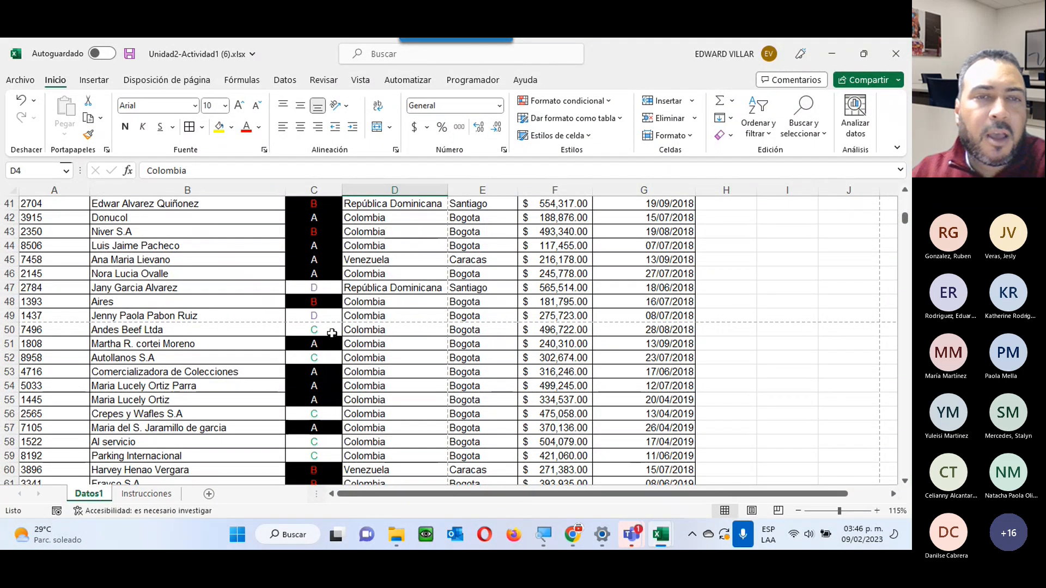
{"action": "scroll", "coordinate": [355, 361], "scroll_direction": "up", "scroll_amount": 11}
{"action": "scroll", "coordinate": [356, 361], "scroll_direction": "up", "scroll_amount": 2}
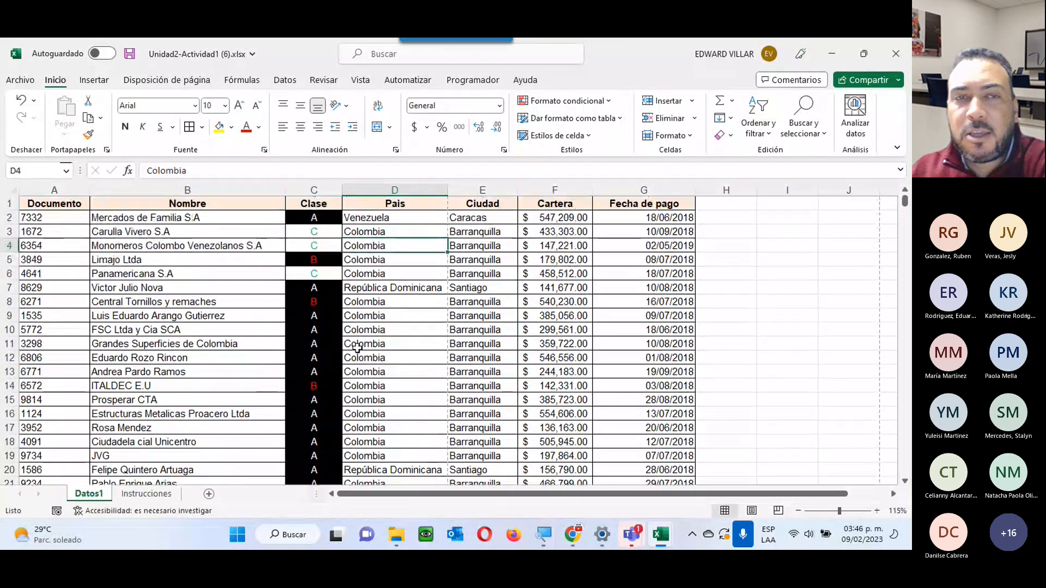
Test the Clase rules by changing cell C2 to B and cell C3 to A.
{"action": "left_click", "coordinate": [314, 217]}
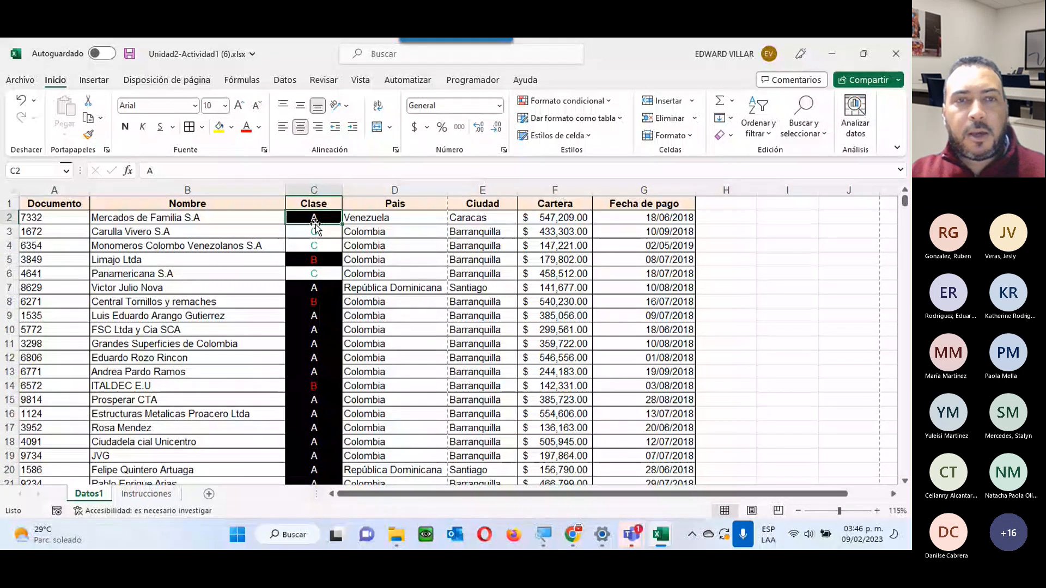
{"action": "type", "text": "B"}
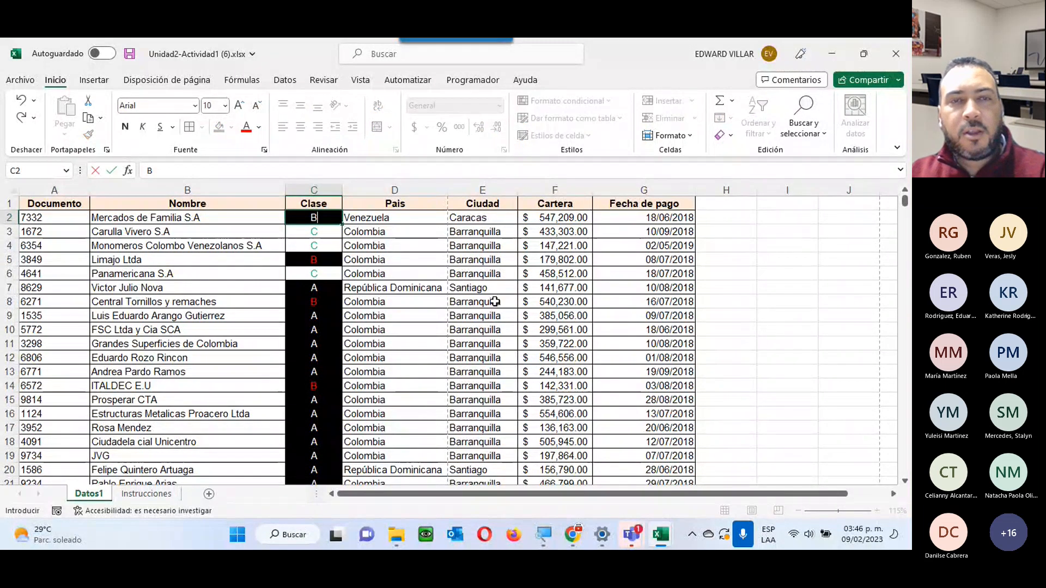
{"action": "key", "text": "Return"}
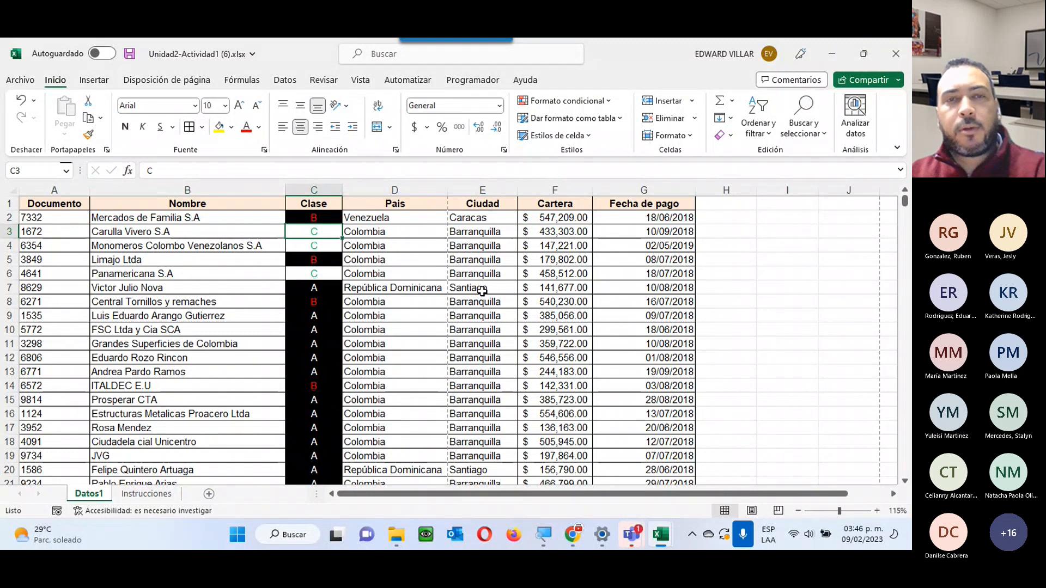
{"action": "type", "text": "A"}
{"action": "key", "text": "Return"}
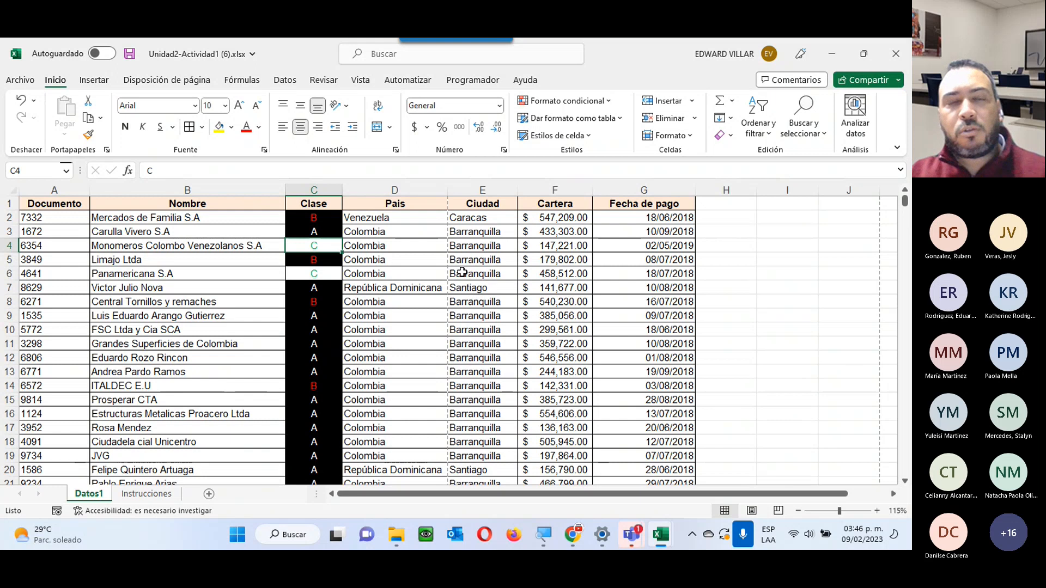
Continue testing the rules by setting cell C3 to C and cell C4 to D, and reselect C2.
{"action": "left_click", "coordinate": [294, 232]}
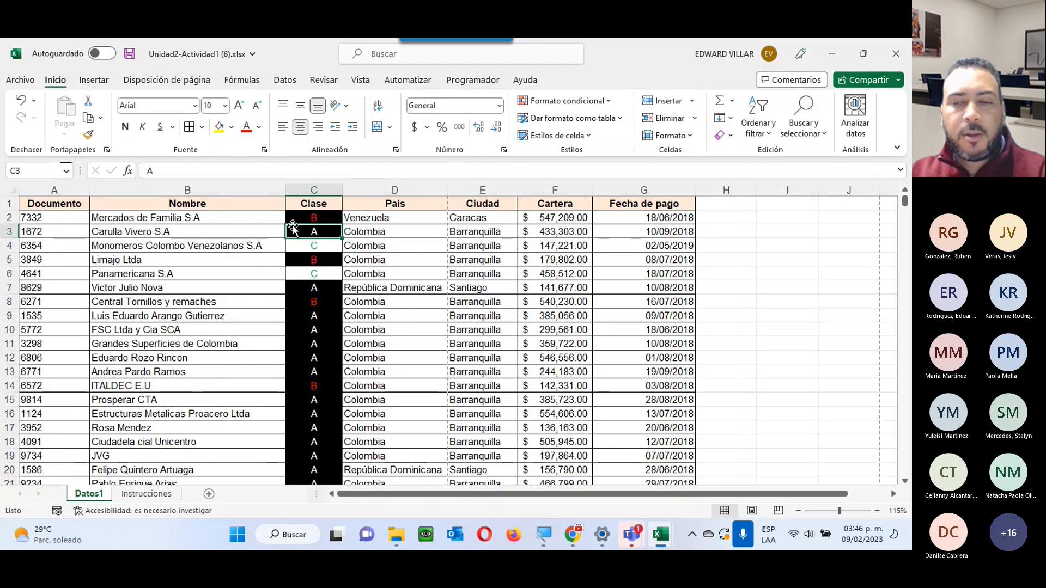
{"action": "type", "text": "C"}
{"action": "key", "text": "Return"}
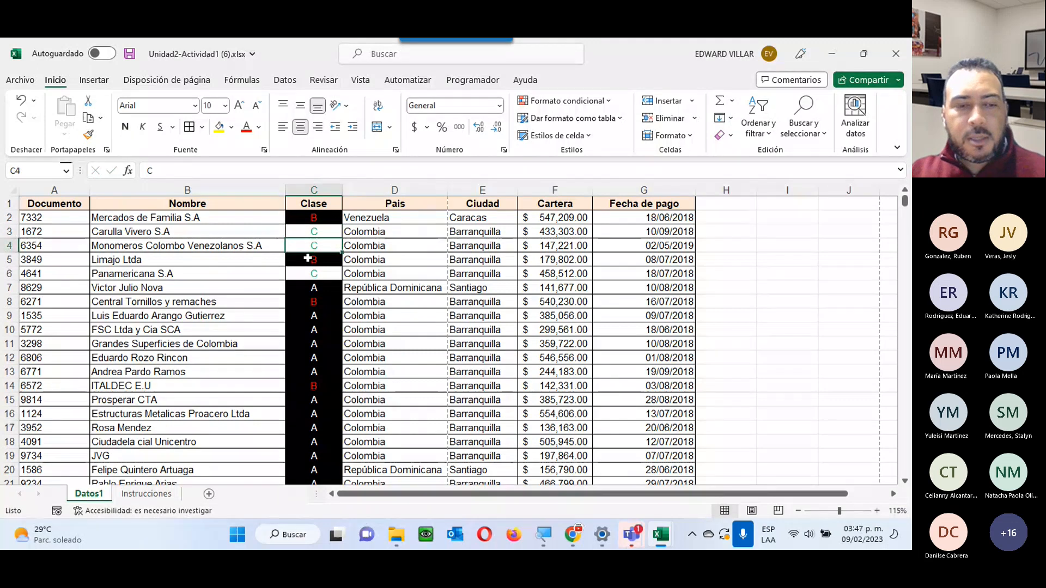
{"action": "type", "text": "D"}
{"action": "key", "text": "Return"}
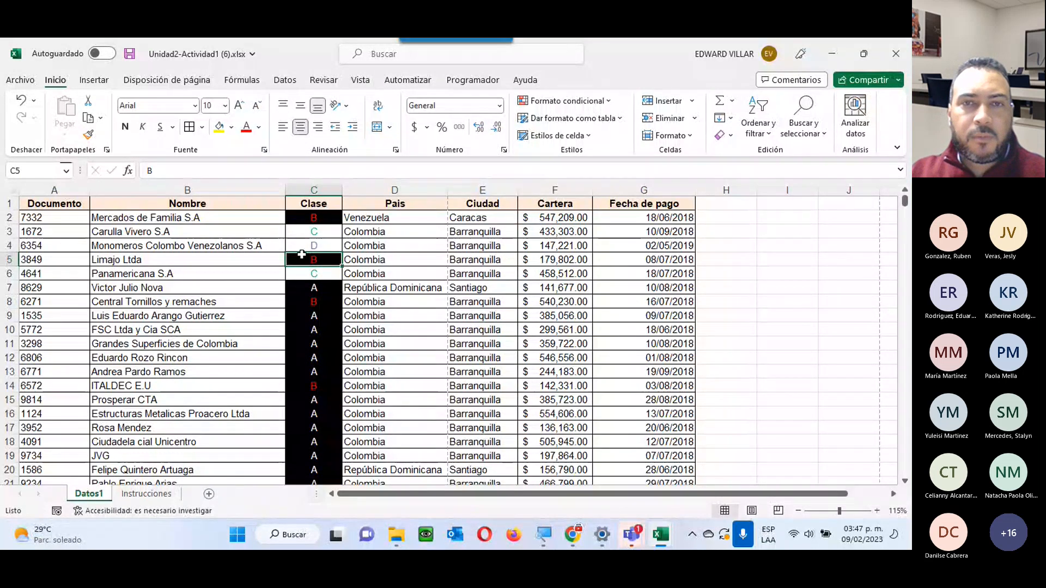
{"action": "left_click", "coordinate": [336, 217]}
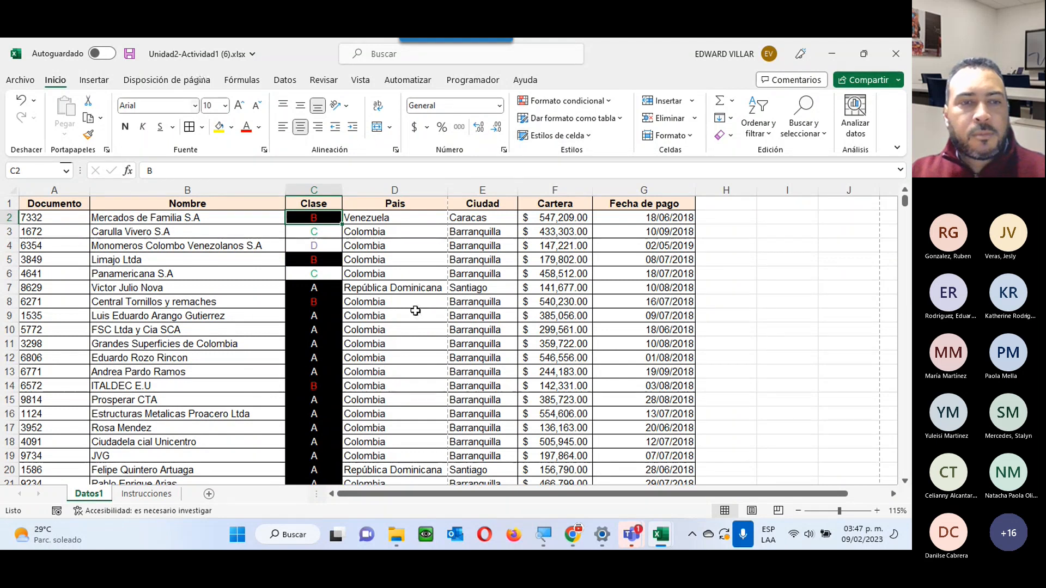
Consult the instructions and highlight Cartera values greater than 500000 with green fill and dark green text.
{"action": "left_click", "coordinate": [146, 493]}
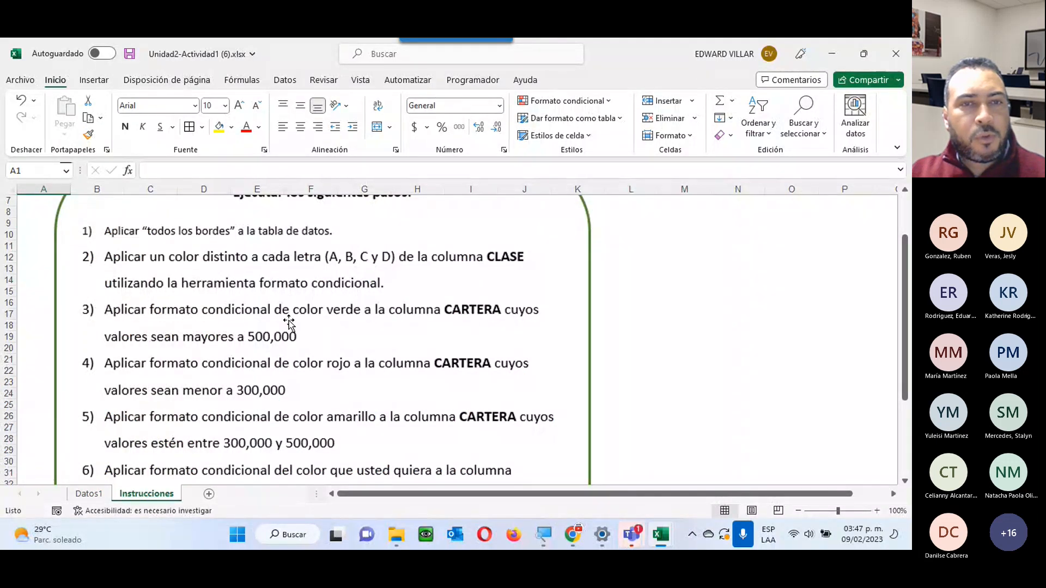
{"action": "left_click", "coordinate": [82, 495]}
{"action": "left_click", "coordinate": [609, 100]}
{"action": "mouse_move", "coordinate": [712, 129]}
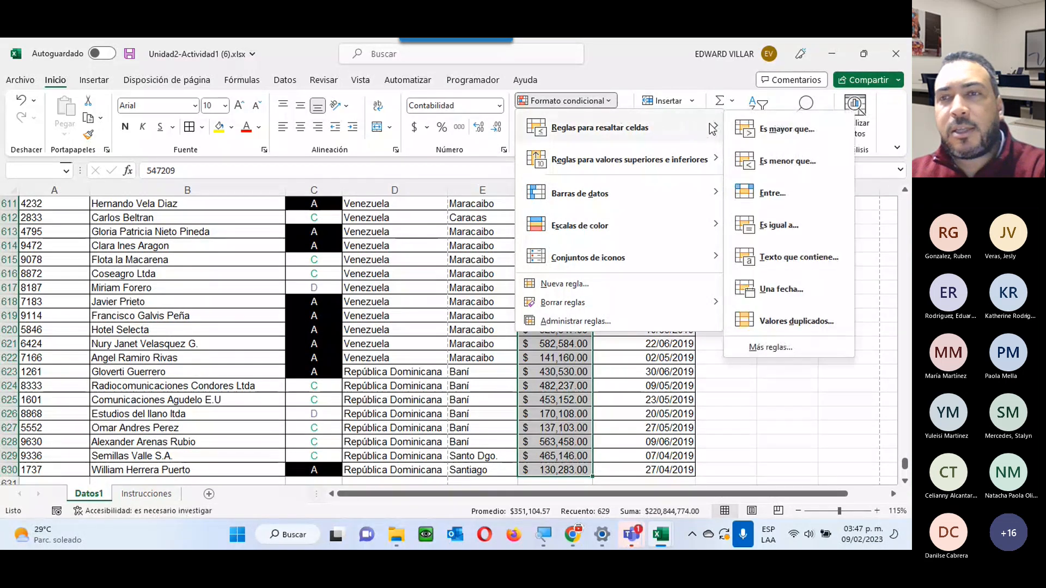
{"action": "left_click", "coordinate": [784, 130]}
{"action": "type", "text": "5000"}
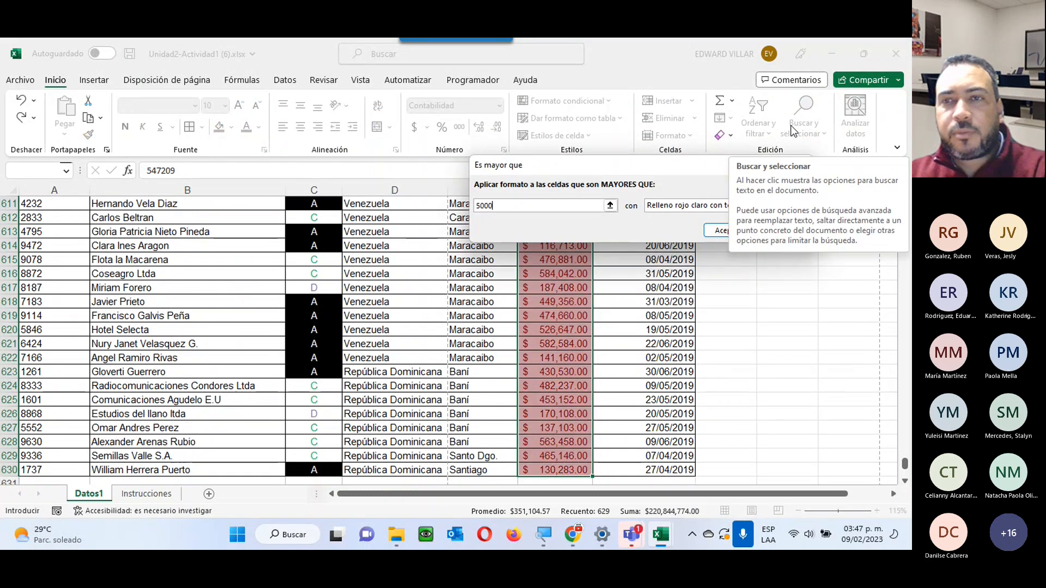
{"action": "type", "text": "00"}
{"action": "left_click", "coordinate": [674, 208]}
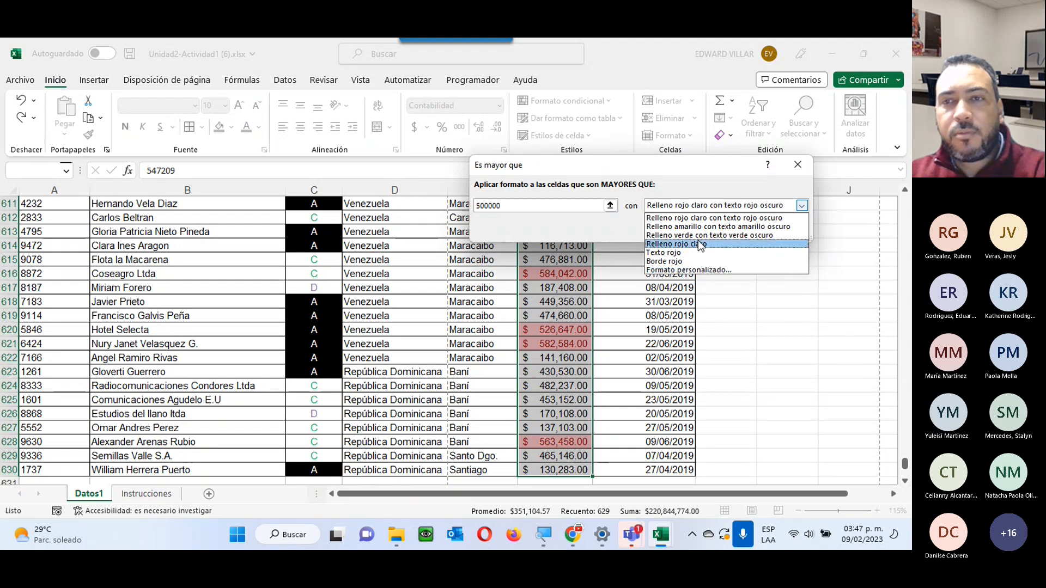
{"action": "key", "text": "Escape"}
{"action": "key", "text": "Down"}
{"action": "key", "text": "Down"}
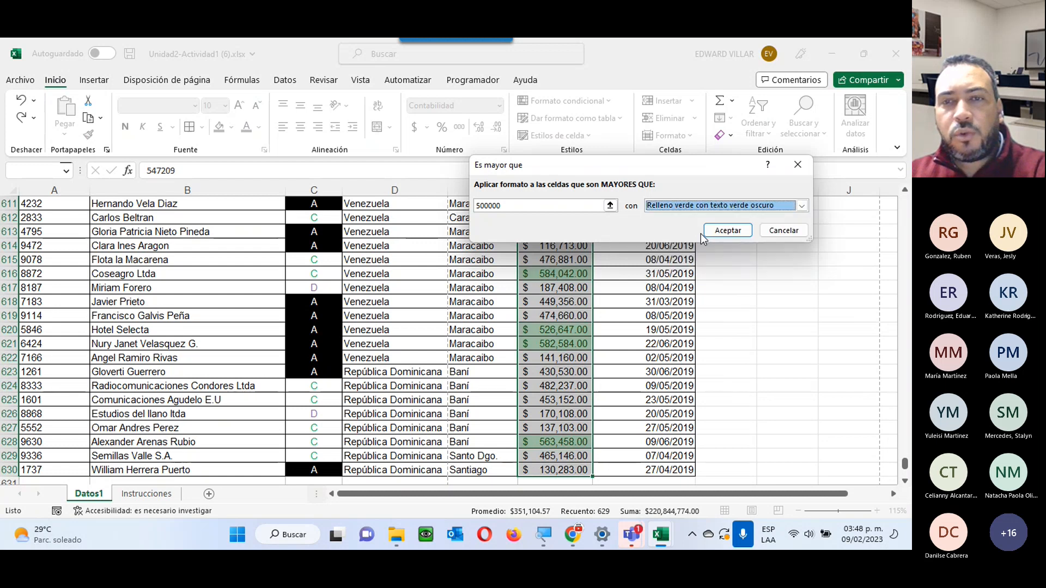
{"action": "left_click", "coordinate": [726, 231]}
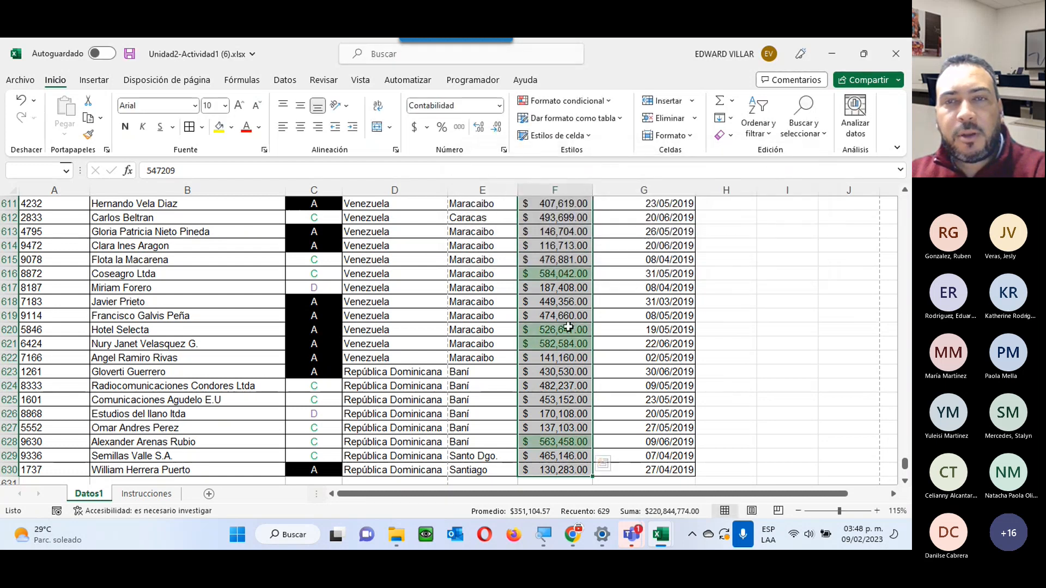
Check the next instruction and highlight Cartera values less than 300000 with light red fill and dark red text.
{"action": "left_click", "coordinate": [165, 496]}
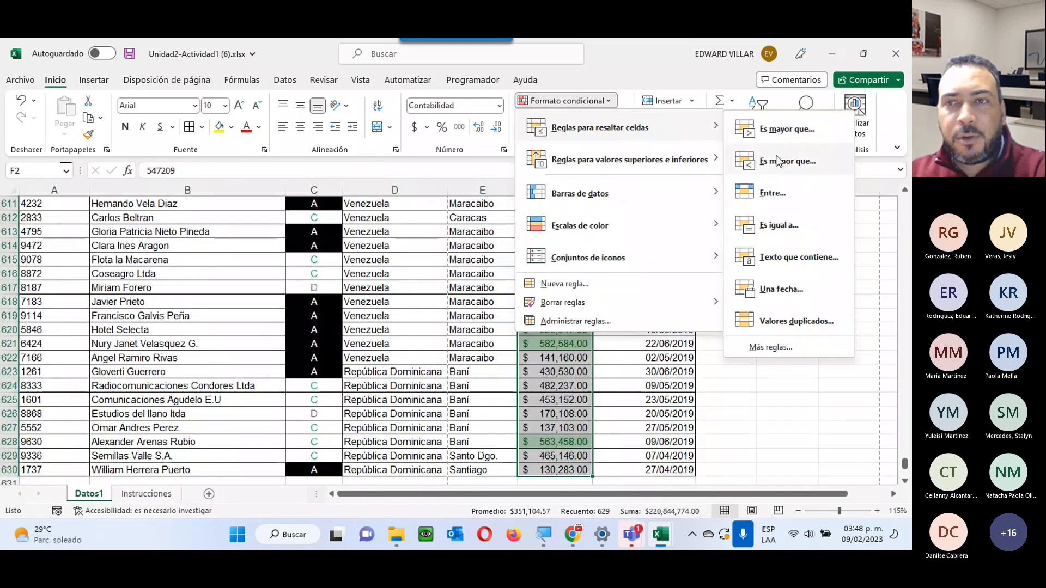
{"action": "left_click", "coordinate": [784, 159]}
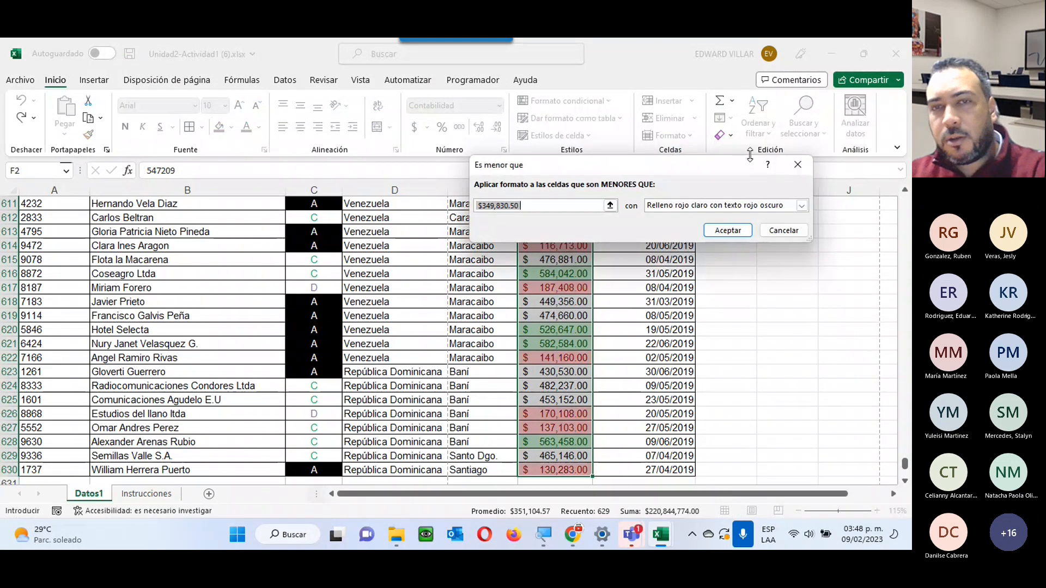
{"action": "type", "text": "300000"}
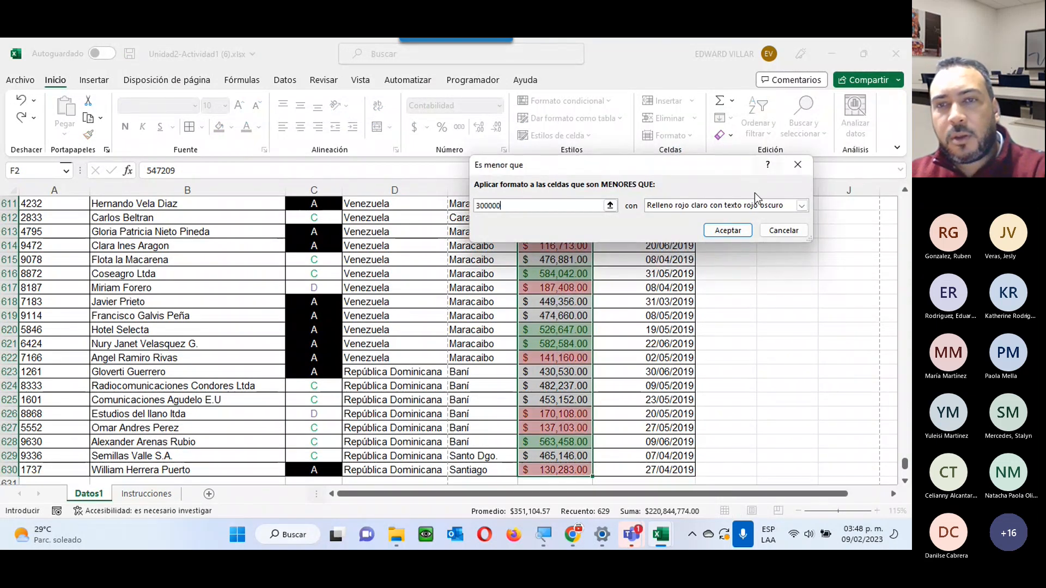
{"action": "left_click", "coordinate": [727, 231]}
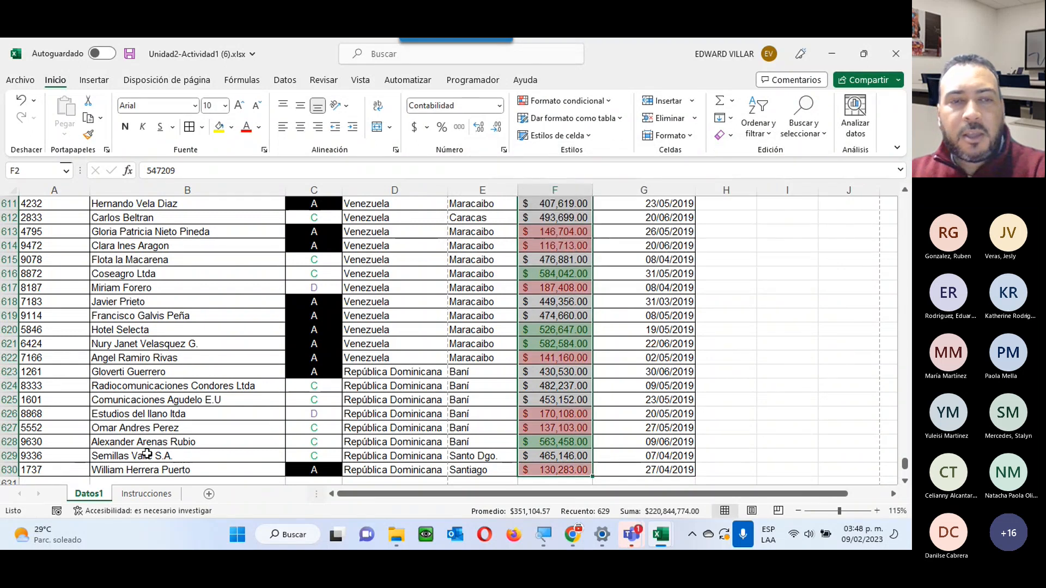
Check the fifth instruction and highlight Cartera values between 300000 and 500000 with yellow fill and dark yellow text.
{"action": "left_click", "coordinate": [140, 494]}
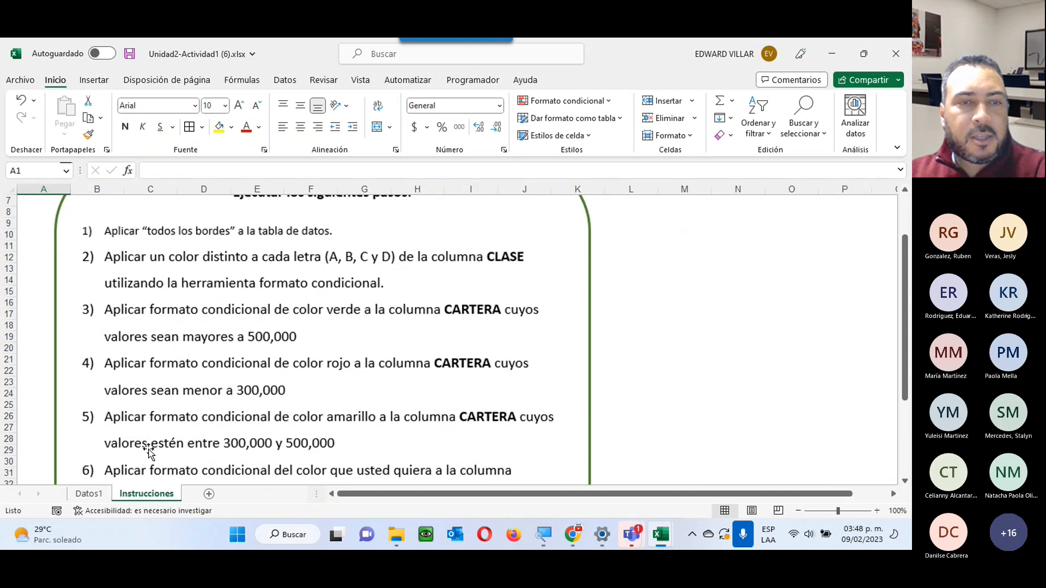
{"action": "left_click", "coordinate": [97, 496]}
{"action": "left_click", "coordinate": [566, 101]}
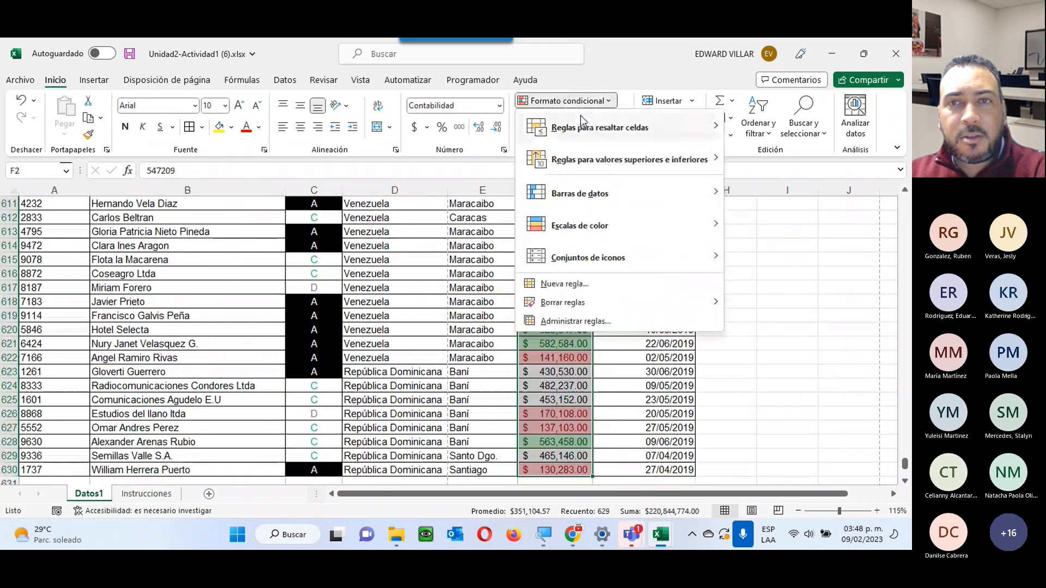
{"action": "mouse_move", "coordinate": [580, 115]}
{"action": "left_click", "coordinate": [772, 194]}
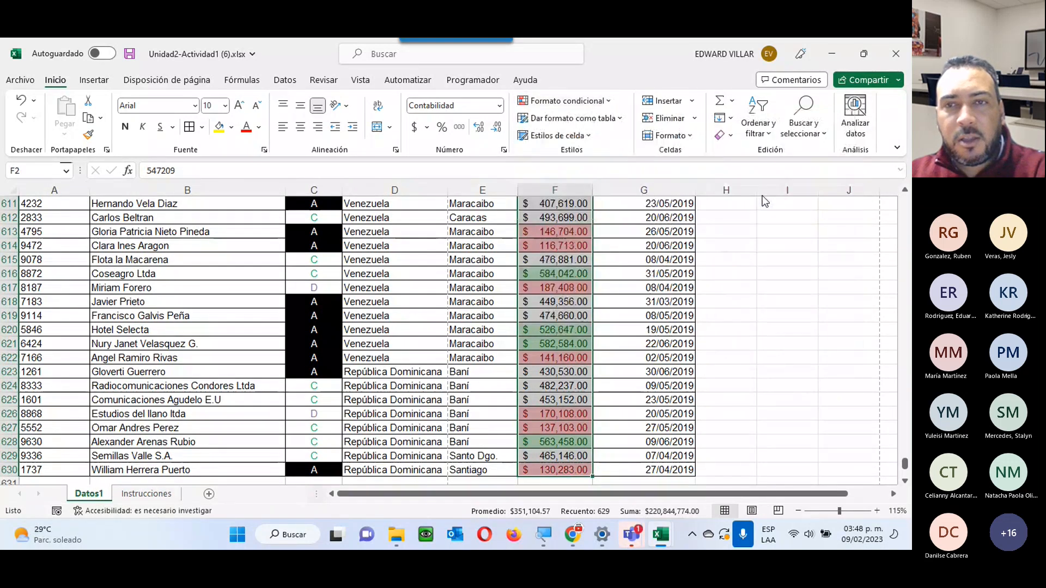
{"action": "type", "text": "300"}
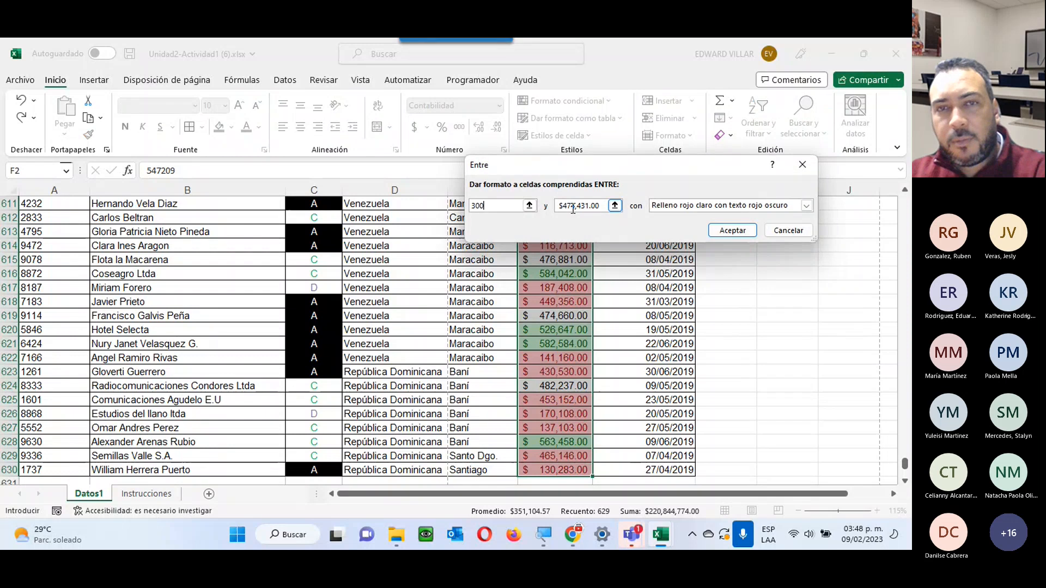
{"action": "type", "text": "000"}
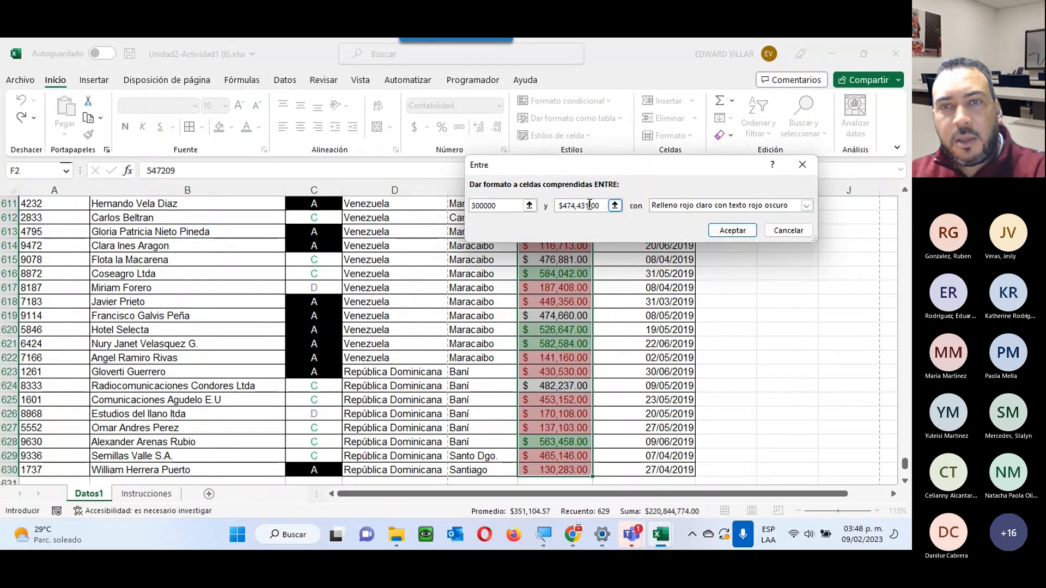
{"action": "key", "text": "Tab"}
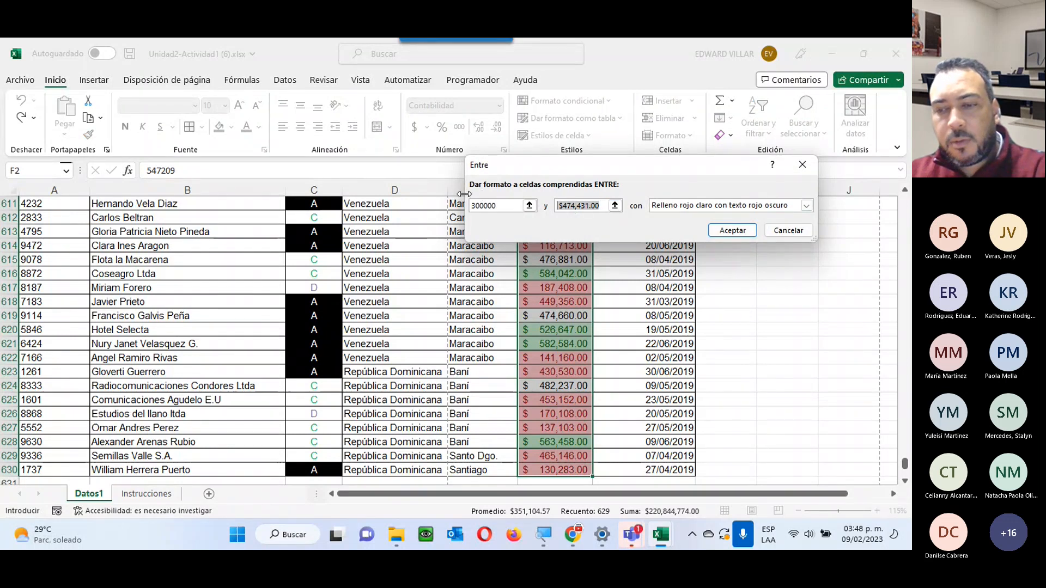
{"action": "type", "text": "500000"}
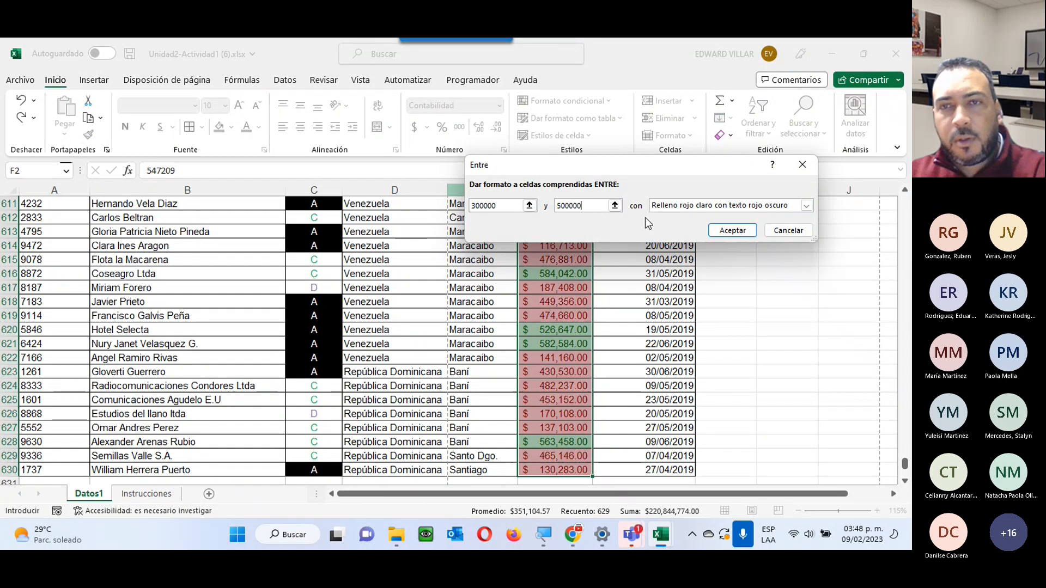
{"action": "left_click", "coordinate": [806, 206]}
{"action": "left_click", "coordinate": [693, 228]}
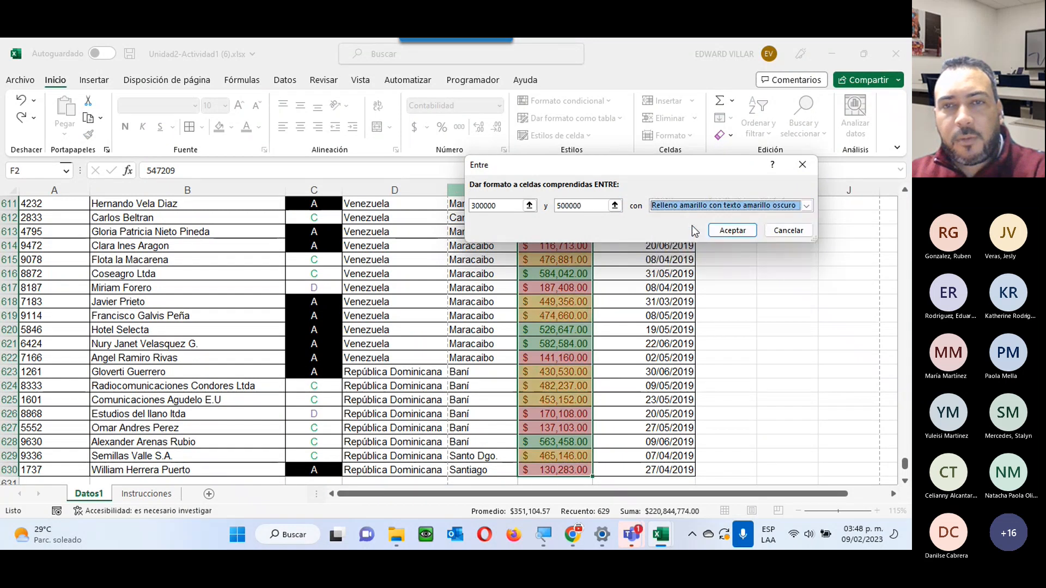
{"action": "left_click", "coordinate": [724, 234]}
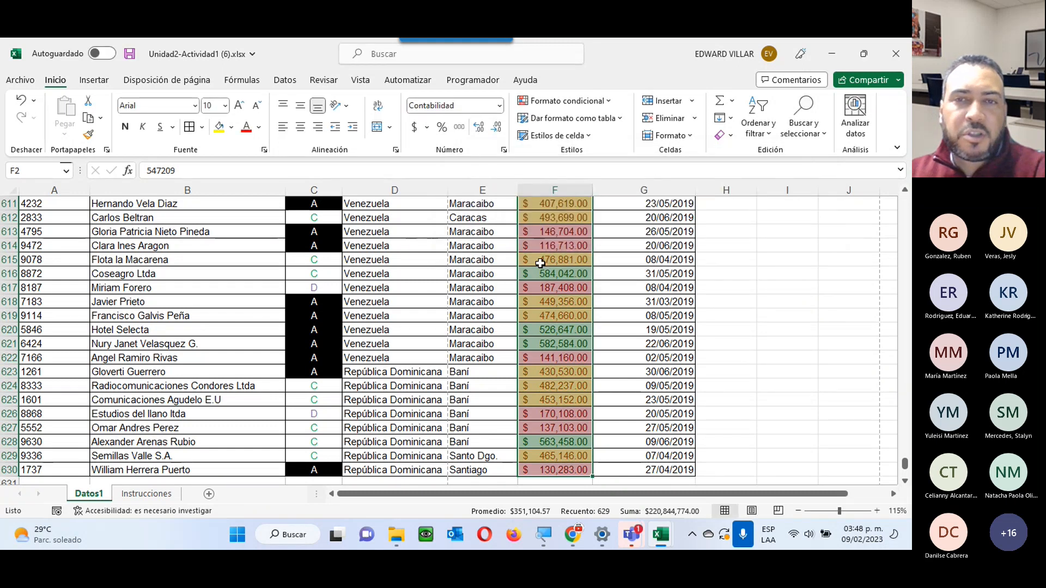
Test the Cartera rules by changing cell F615 to 299,000 and after that to 500001.
{"action": "left_click", "coordinate": [544, 260]}
{"action": "type", "text": "2"}
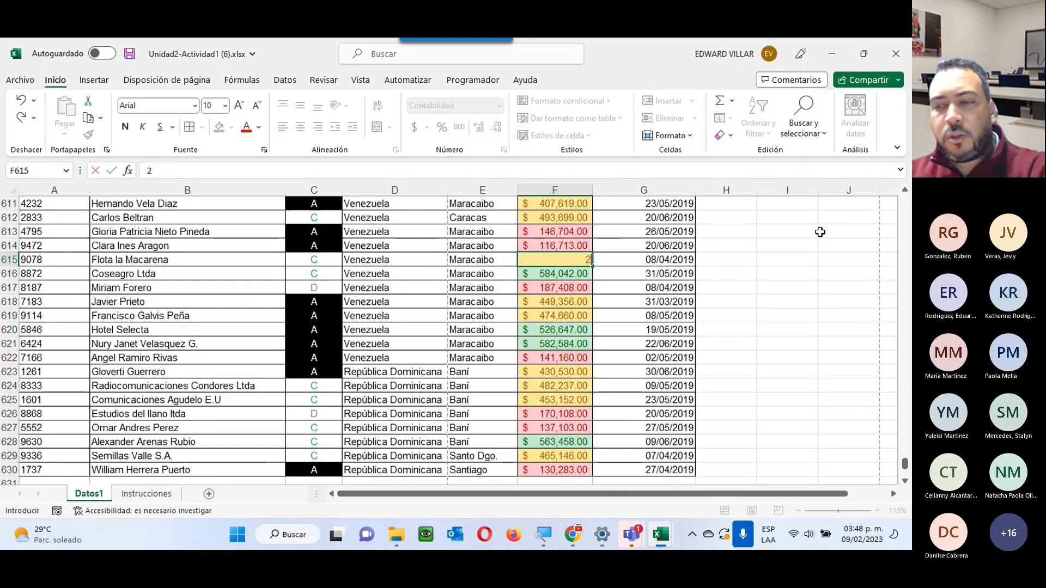
{"action": "type", "text": "99,000"}
{"action": "key", "text": "Return"}
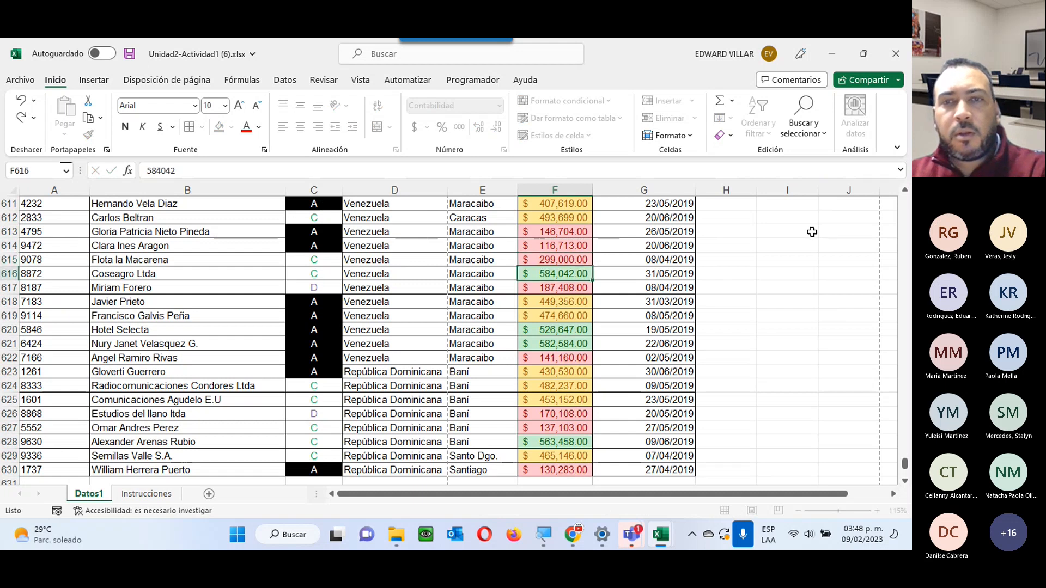
{"action": "left_click", "coordinate": [579, 260]}
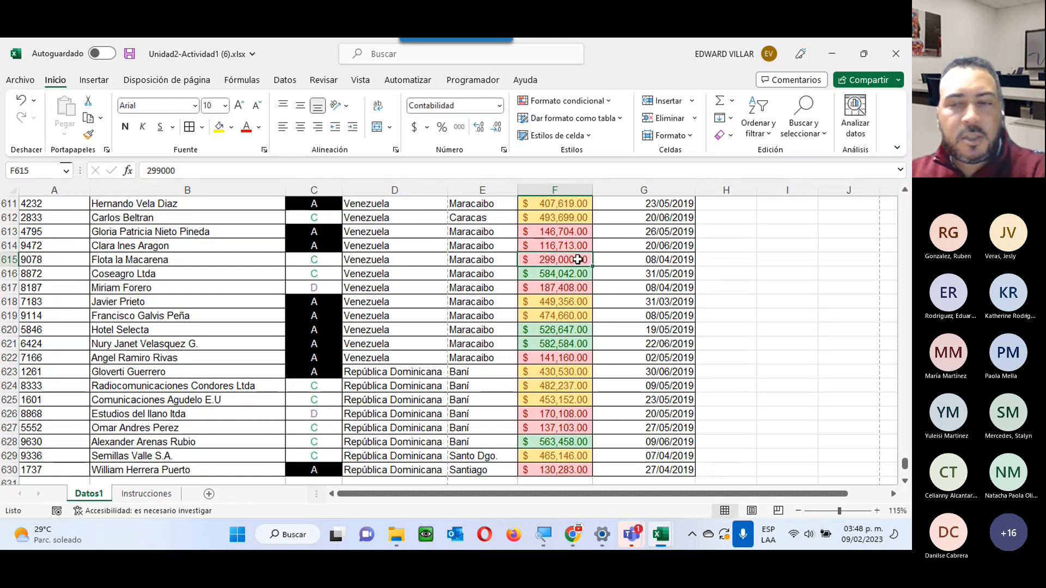
{"action": "type", "text": "500001"}
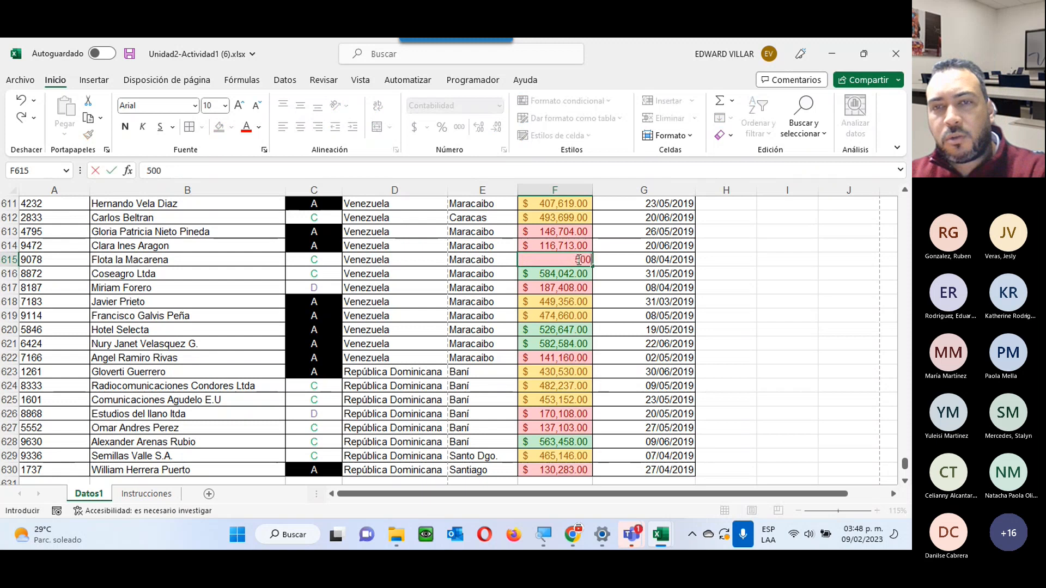
{"action": "key", "text": "Return"}
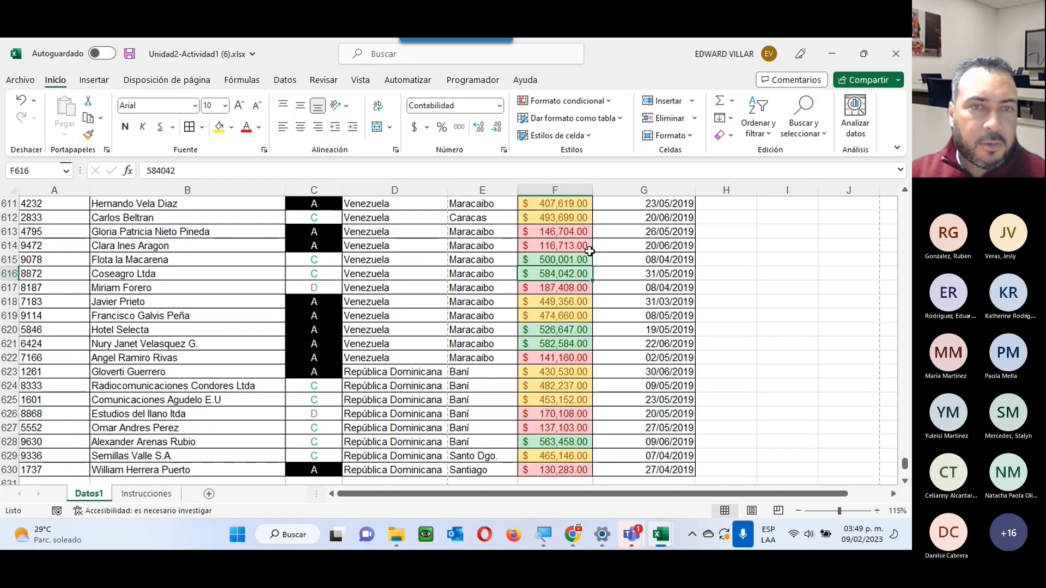
Read the sixth instruction, select all Documento values from A2 down to A630 and highlight the duplicates with light red fill and dark red text.
{"action": "scroll", "coordinate": [598, 253], "scroll_direction": "down", "scroll_amount": 2}
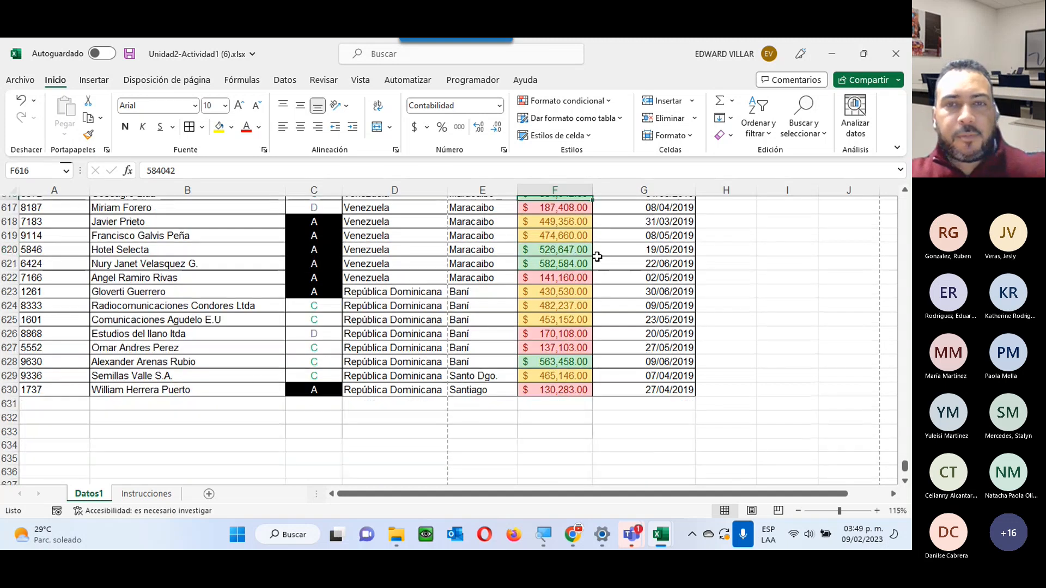
{"action": "left_click", "coordinate": [174, 495]}
{"action": "scroll", "coordinate": [312, 355], "scroll_direction": "down", "scroll_amount": 3}
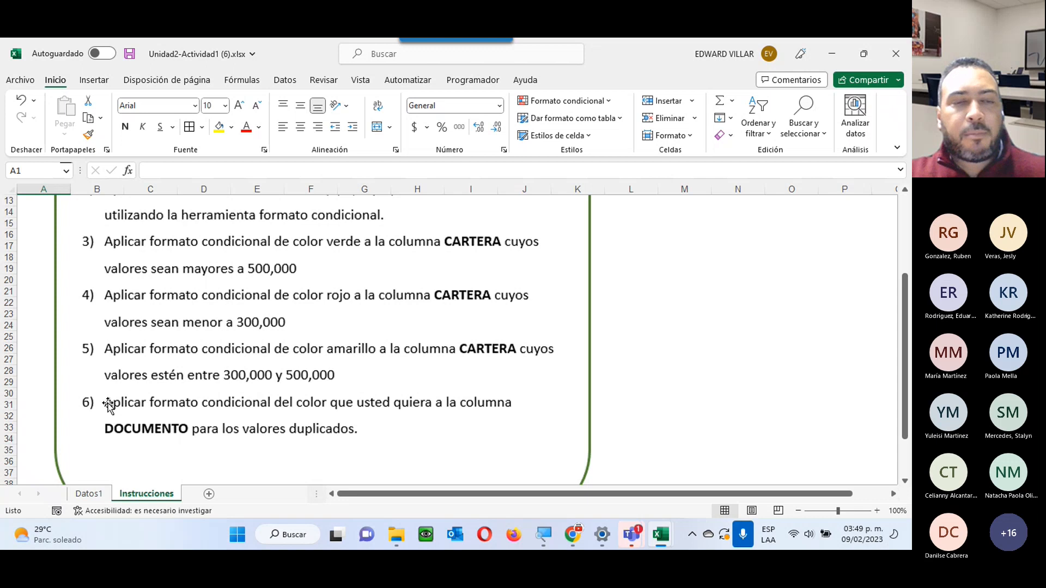
{"action": "left_click", "coordinate": [71, 495]}
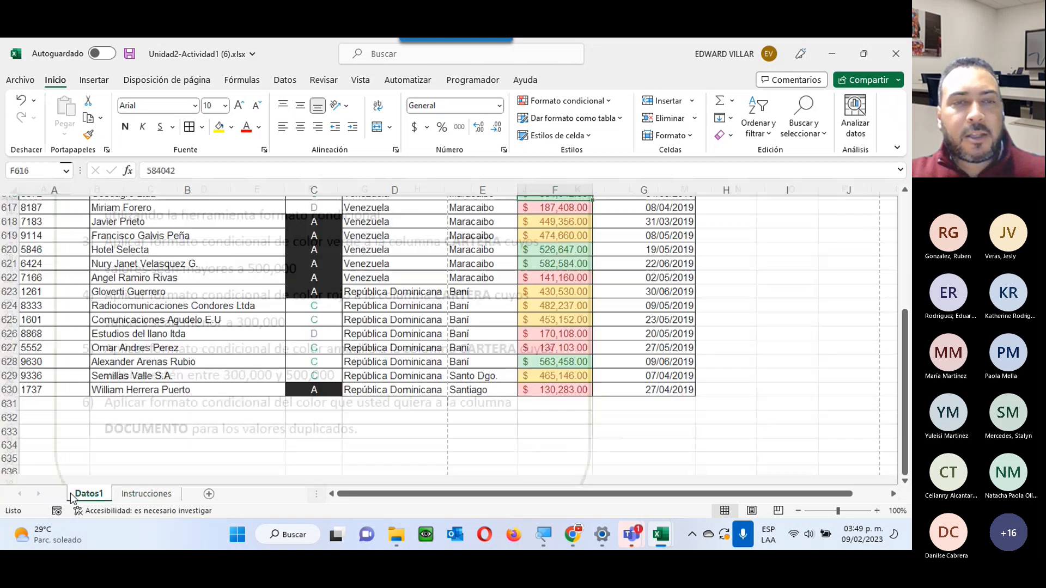
{"action": "scroll", "coordinate": [54, 379], "scroll_direction": "up", "scroll_amount": 20}
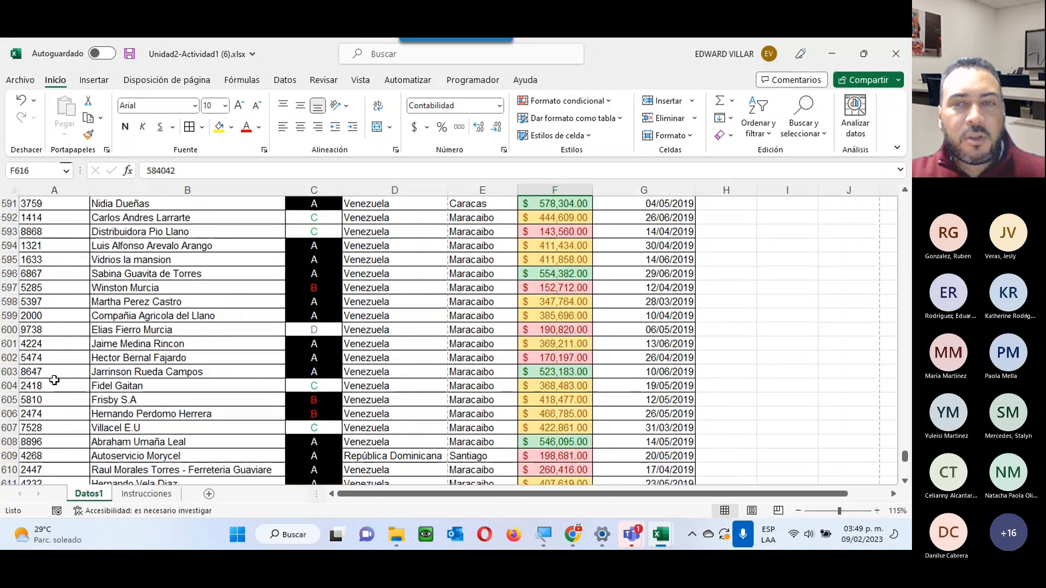
{"action": "scroll", "coordinate": [55, 379], "scroll_direction": "up", "scroll_amount": 18}
{"action": "scroll", "coordinate": [55, 380], "scroll_direction": "down", "scroll_amount": 2}
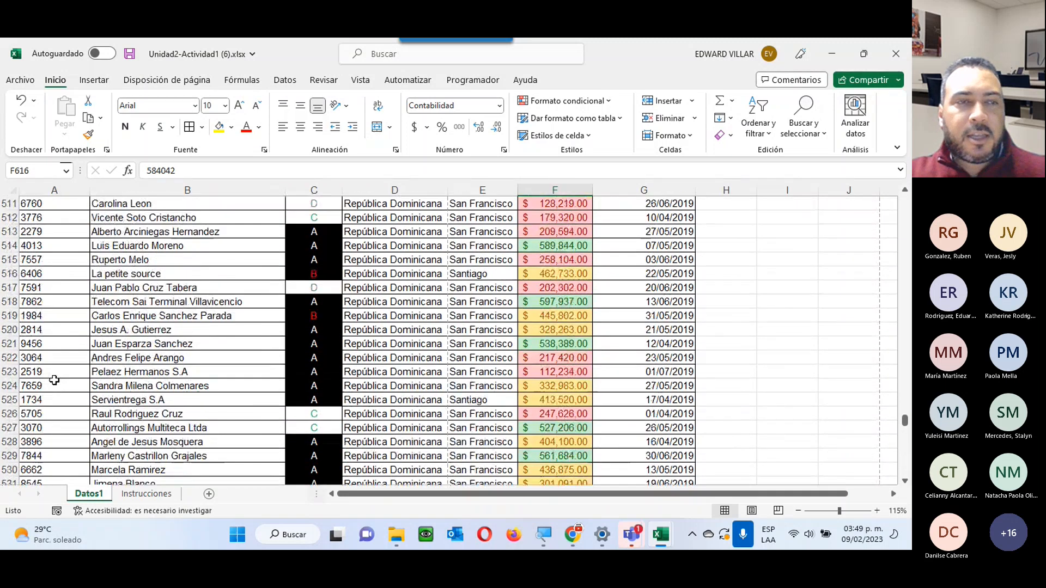
{"action": "left_click", "coordinate": [76, 387]}
{"action": "key", "text": "Page_Up"}
{"action": "key", "text": "Page_Up"}
{"action": "key", "text": "Page_Up"}
{"action": "key", "text": "Page_Up"}
{"action": "key", "text": "Page_Up"}
{"action": "key", "text": "Page_Up"}
{"action": "key", "text": "Page_Up"}
{"action": "key", "text": "Page_Up"}
{"action": "key", "text": "Page_Up"}
{"action": "key", "text": "Page_Up"}
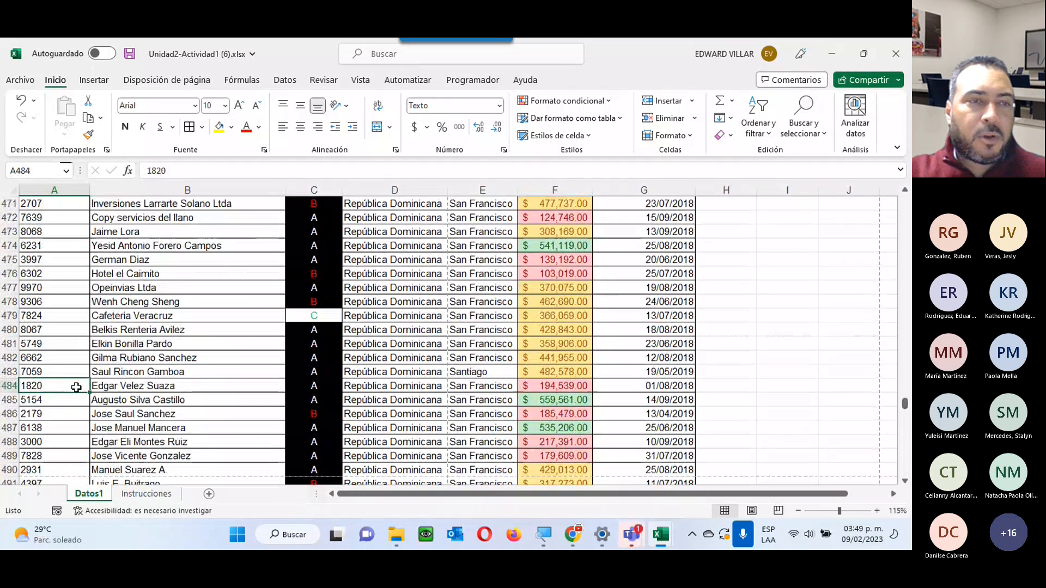
{"action": "key", "text": "Page_Up"}
{"action": "key", "text": "Page_Up"}
{"action": "key", "text": "Page_Up"}
{"action": "key", "text": "Page_Up"}
{"action": "key", "text": "Page_Up"}
{"action": "key", "text": "Page_Up"}
{"action": "key", "text": "Page_Up"}
{"action": "key", "text": "Page_Up"}
{"action": "key", "text": "Page_Up"}
{"action": "key", "text": "Page_Up"}
{"action": "key", "text": "Page_Up"}
{"action": "key", "text": "Page_Up"}
{"action": "key", "text": "Page_Up"}
{"action": "key", "text": "Page_Up"}
{"action": "key", "text": "Page_Up"}
{"action": "key", "text": "Page_Up"}
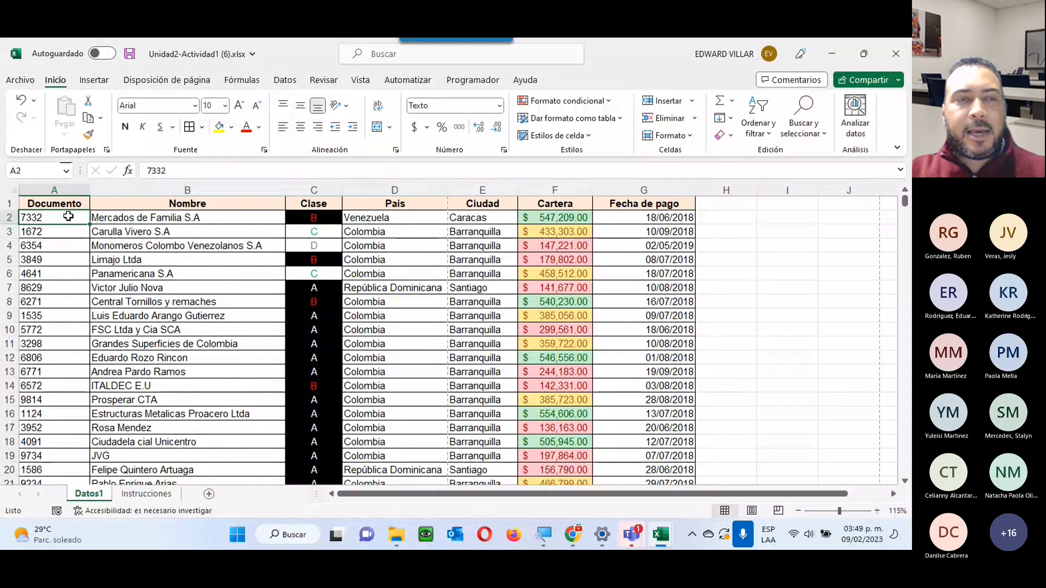
{"action": "key", "text": "ctrl+shift+Down"}
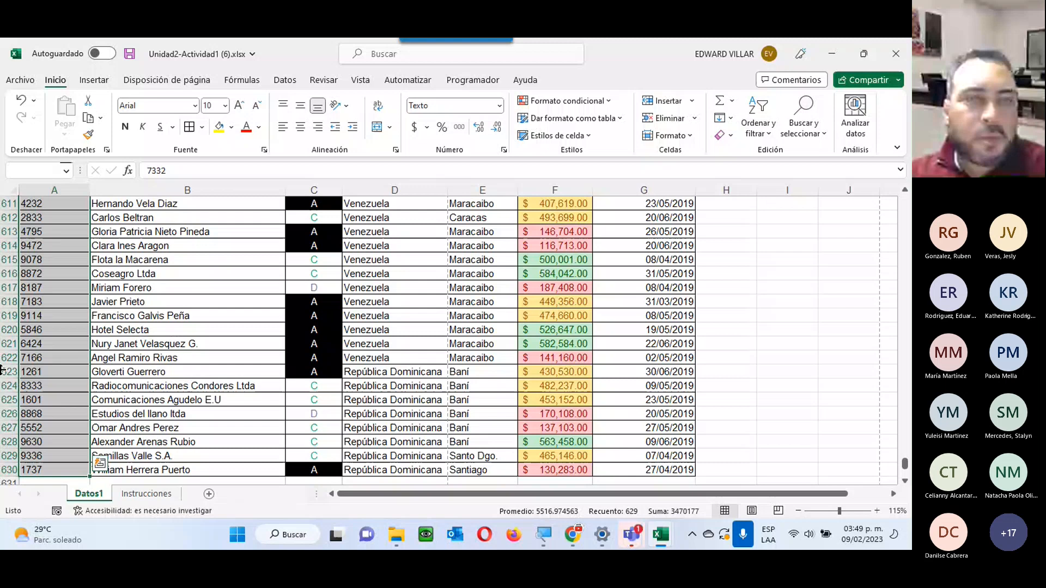
Check the duplicate highlighting by searching the sheet for the Documento value in A507 and stepping through its matches, and close the search.
{"action": "scroll", "coordinate": [152, 326], "scroll_direction": "up", "scroll_amount": 1}
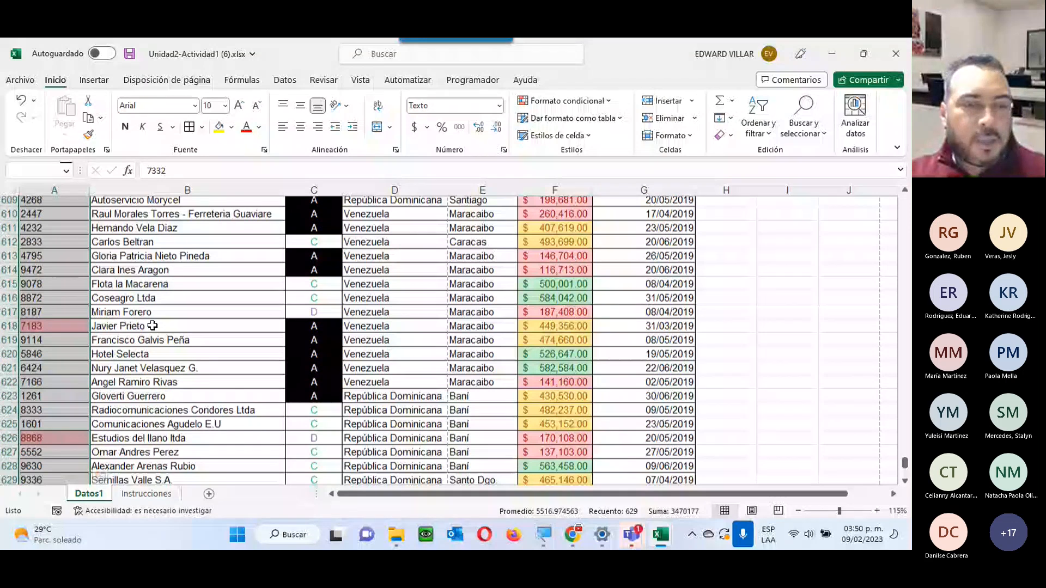
{"action": "scroll", "coordinate": [153, 326], "scroll_direction": "up", "scroll_amount": 20}
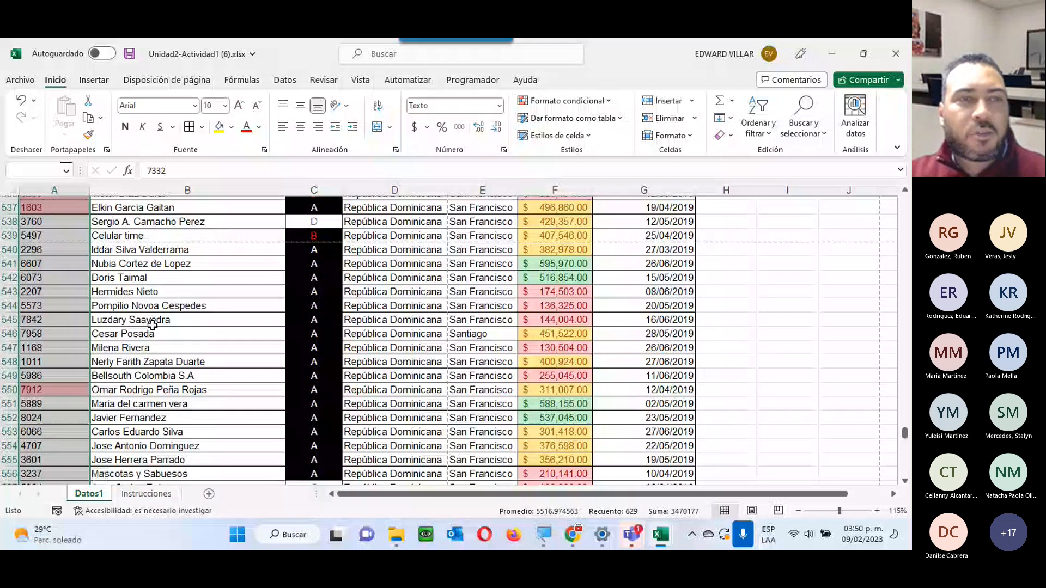
{"action": "key", "text": "ctrl+b"}
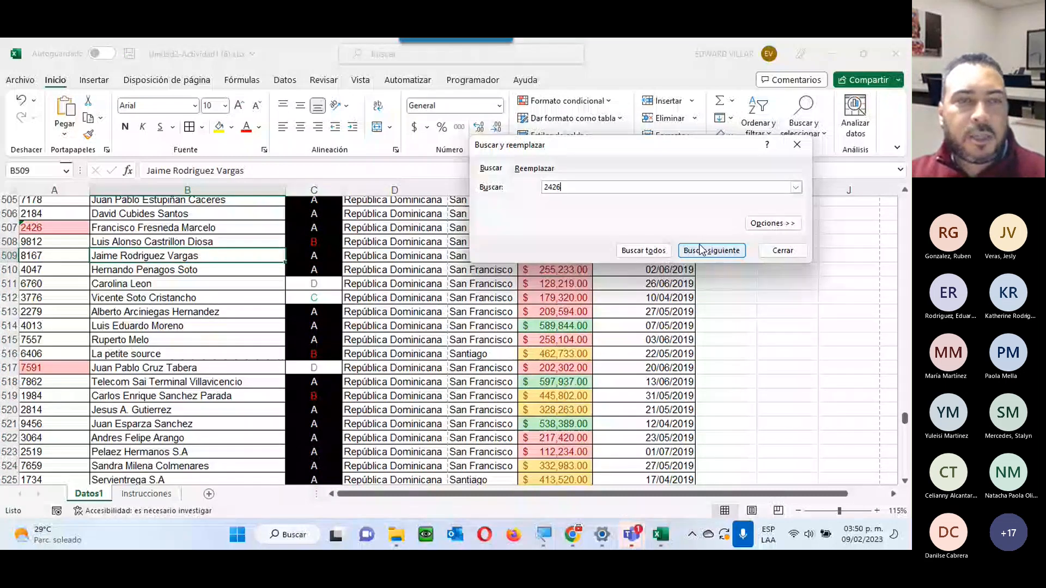
{"action": "left_click", "coordinate": [702, 250]}
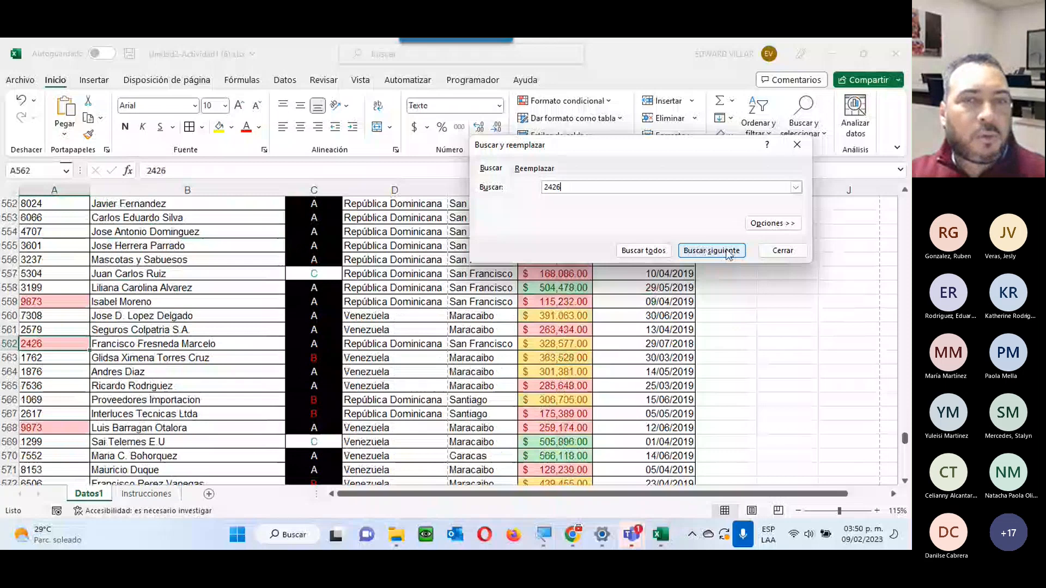
{"action": "left_click", "coordinate": [727, 252]}
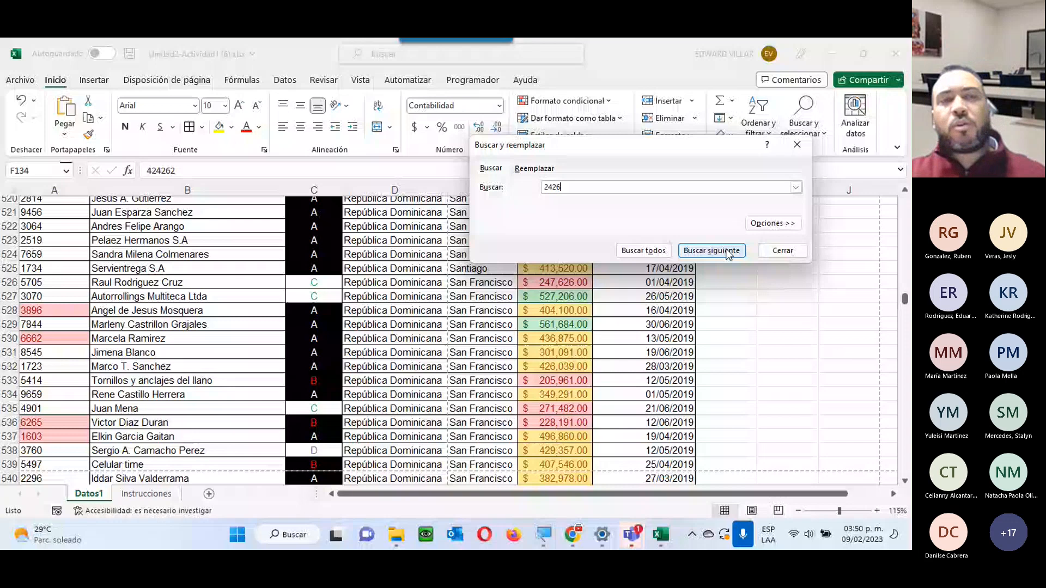
{"action": "left_click", "coordinate": [727, 252]}
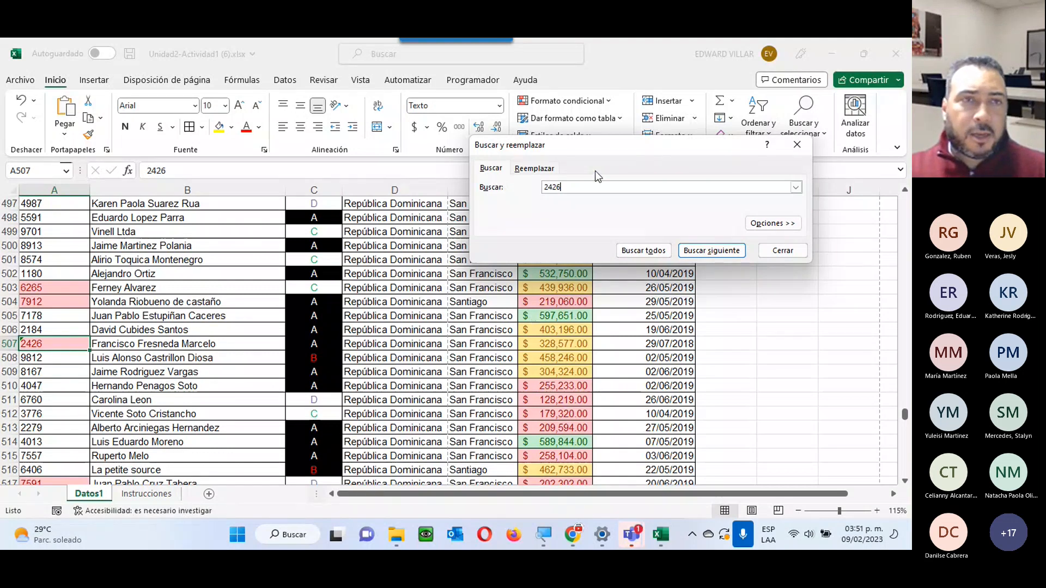
{"action": "left_click", "coordinate": [394, 273]}
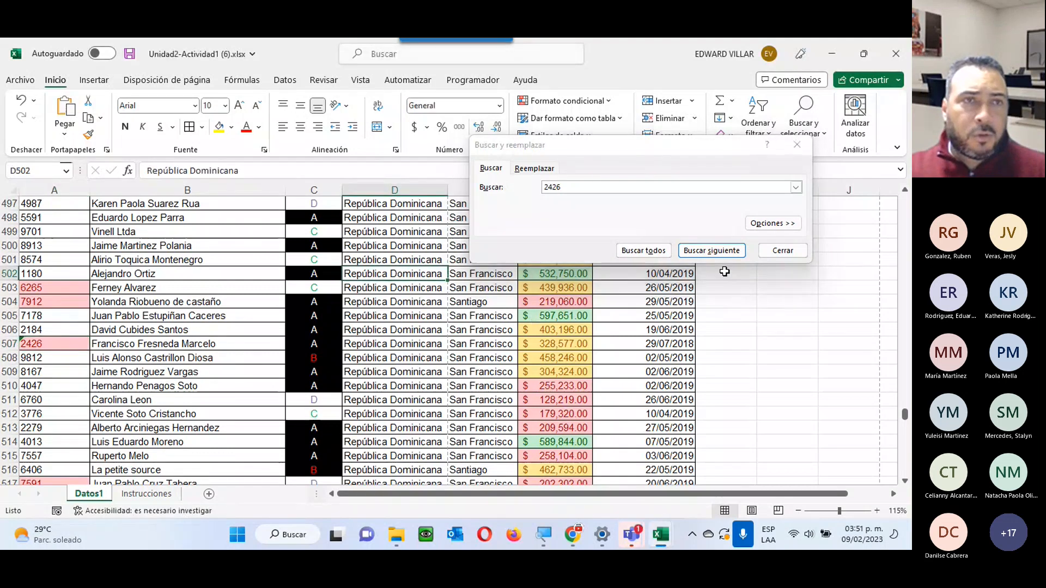
{"action": "left_click", "coordinate": [783, 250]}
Open the Save As options for the workbook in the Descargas folder and place the cursor in its file name.
{"action": "left_click", "coordinate": [19, 79]}
{"action": "left_click", "coordinate": [41, 259]}
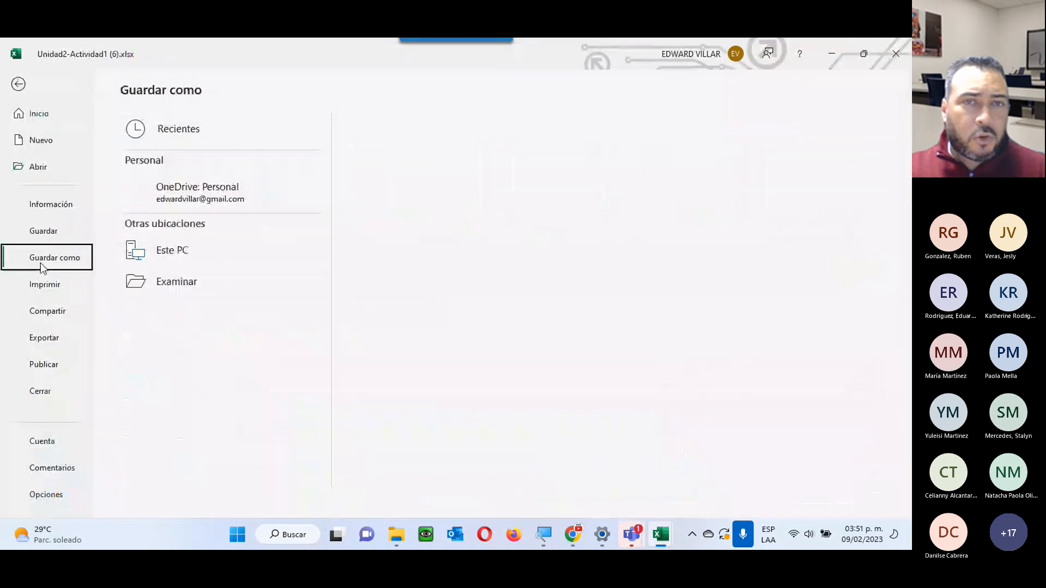
{"action": "left_click", "coordinate": [364, 140]}
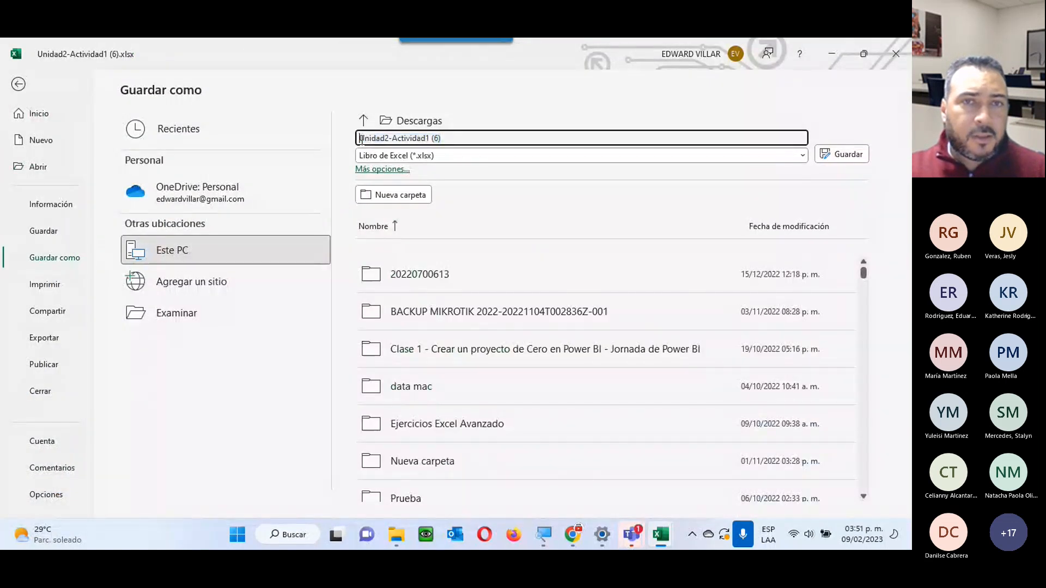
Minimise the workbooks, switch to the course page in Chrome and open Entrega asignación2-unidad1 in a new tab.
{"action": "left_click", "coordinate": [833, 56]}
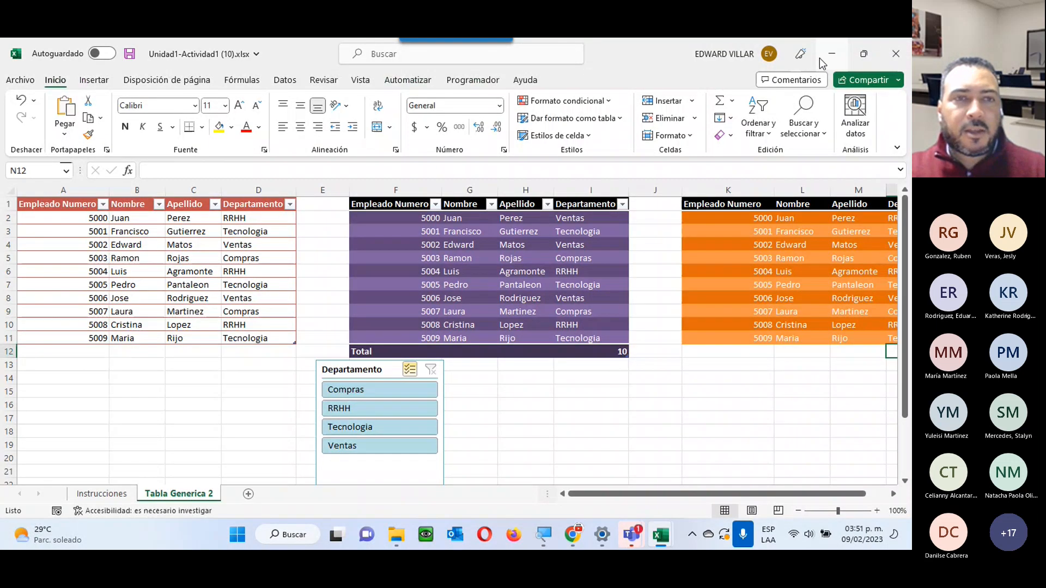
{"action": "left_click", "coordinate": [822, 57]}
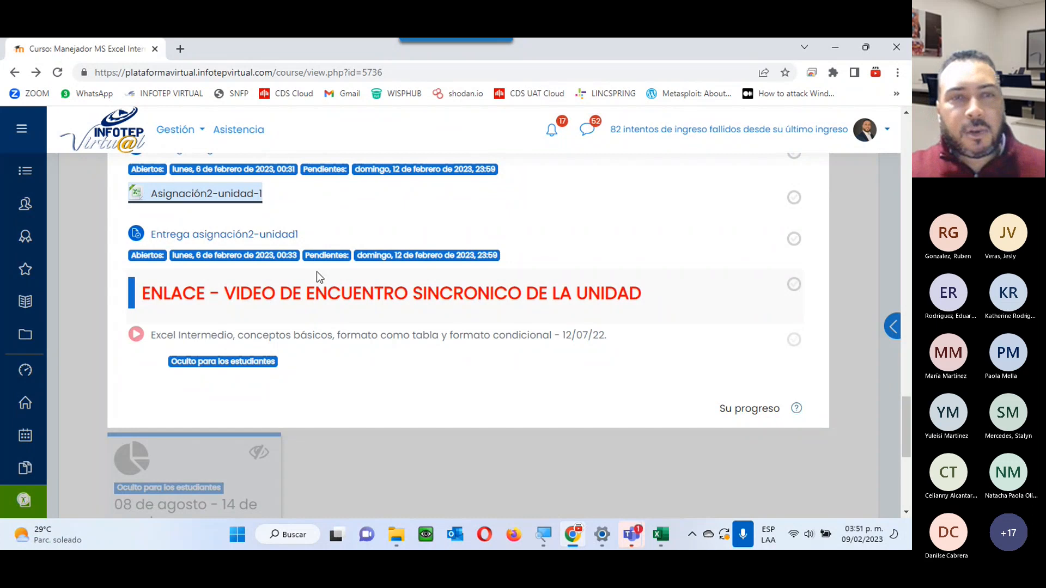
{"action": "right_click", "coordinate": [291, 238]}
{"action": "left_click", "coordinate": [314, 251]}
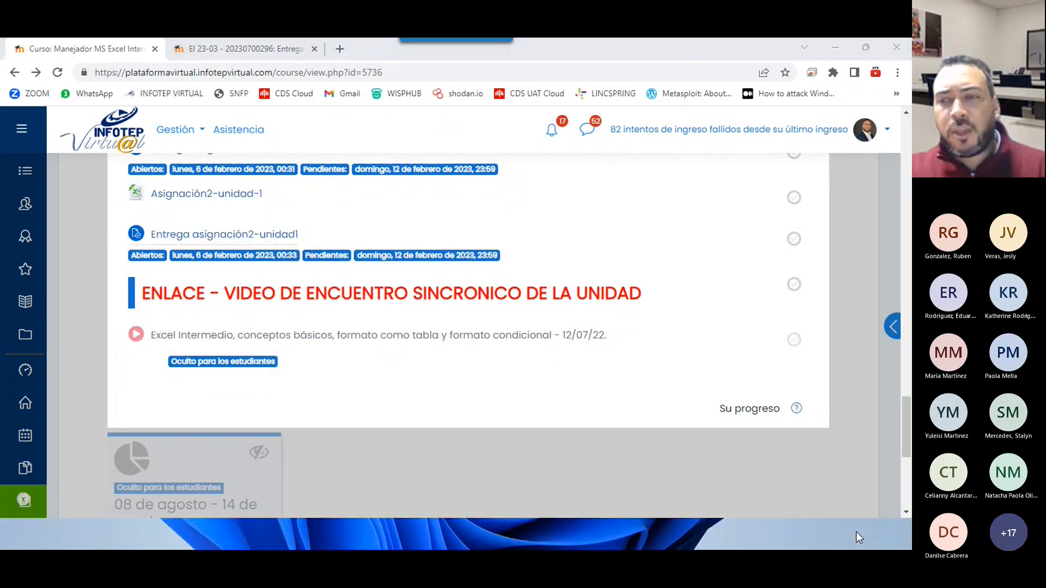
Review the Unidad 1 assignments and due dates on the course page against the February 2023 system calendar.
{"action": "left_click", "coordinate": [872, 536]}
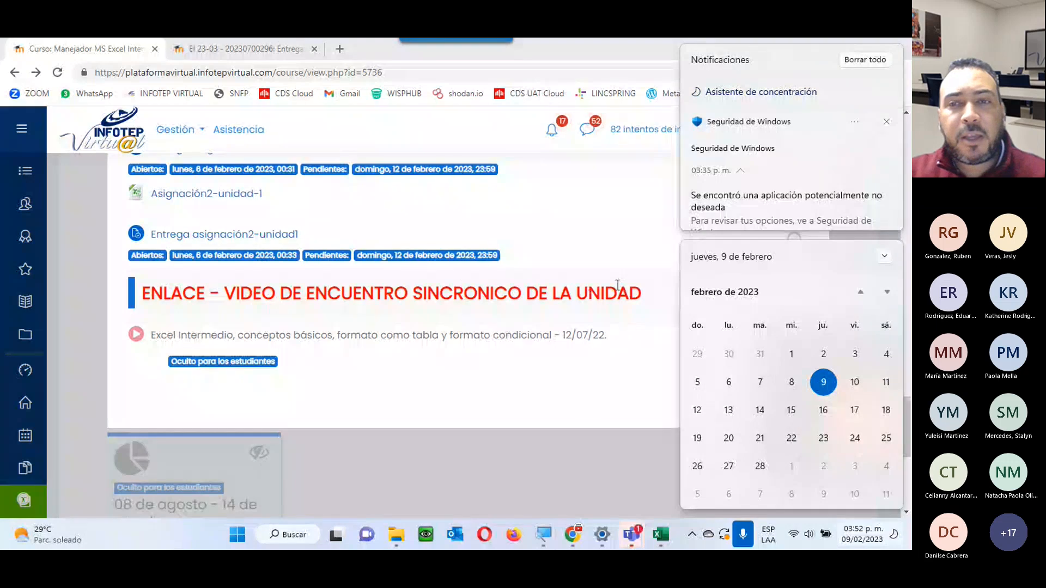
{"action": "left_click", "coordinate": [636, 289]}
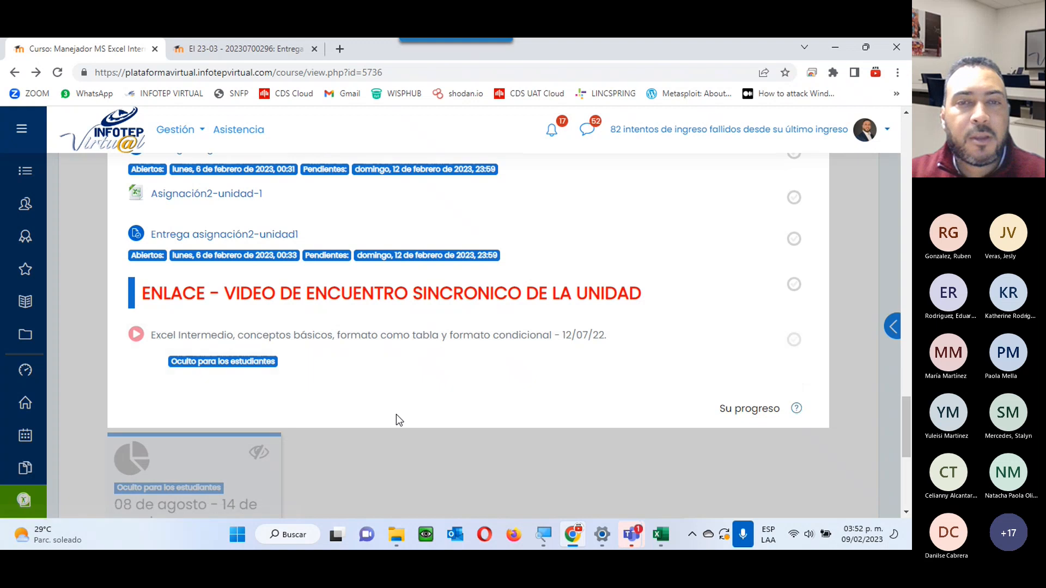
{"action": "scroll", "coordinate": [396, 414], "scroll_direction": "up", "scroll_amount": 3}
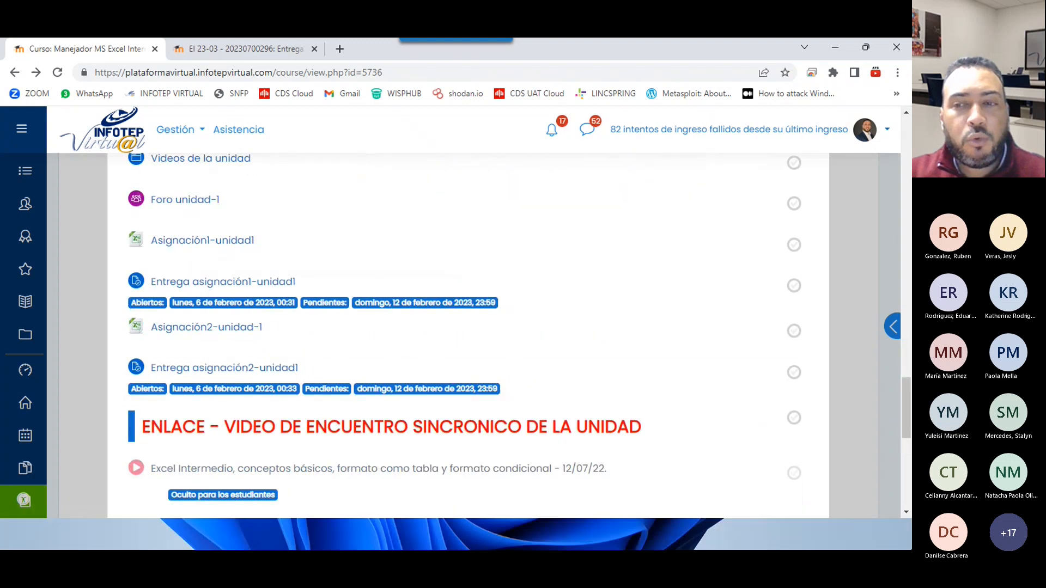
{"action": "left_click", "coordinate": [870, 539]}
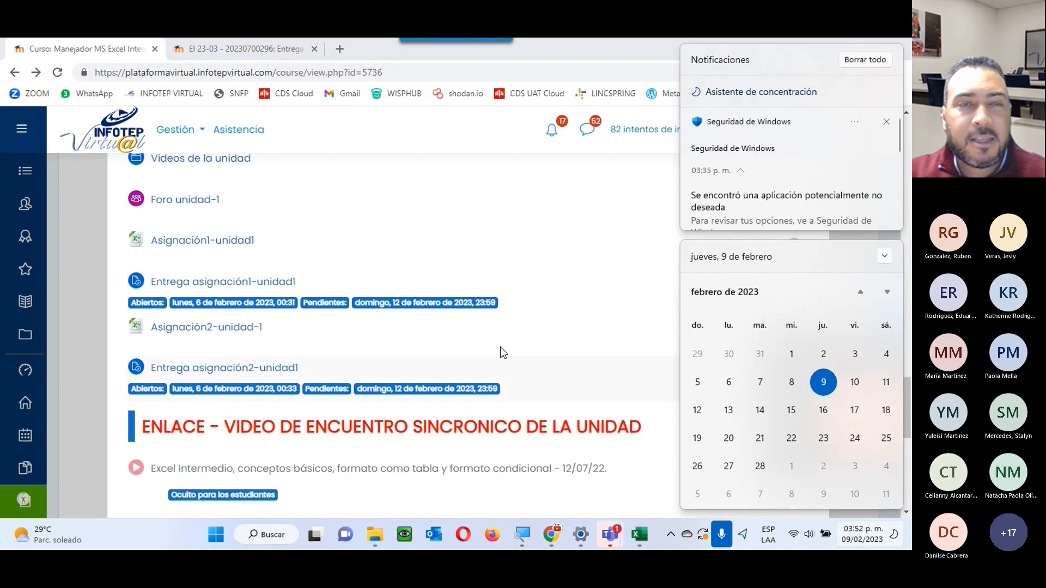
{"action": "scroll", "coordinate": [500, 351], "scroll_direction": "up", "scroll_amount": 2}
{"action": "scroll", "coordinate": [500, 353], "scroll_direction": "up", "scroll_amount": 10}
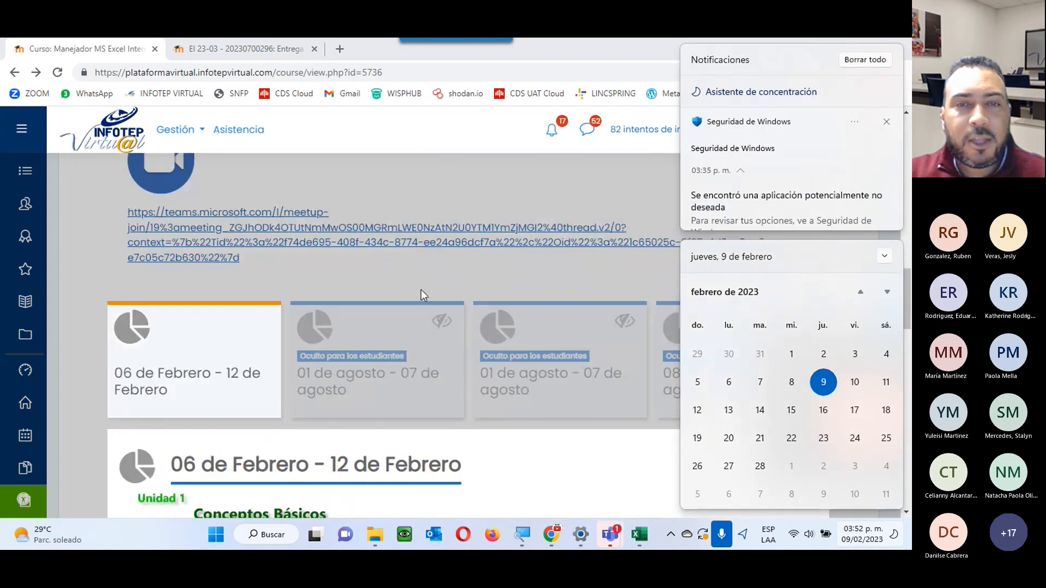
{"action": "left_click", "coordinate": [420, 290]}
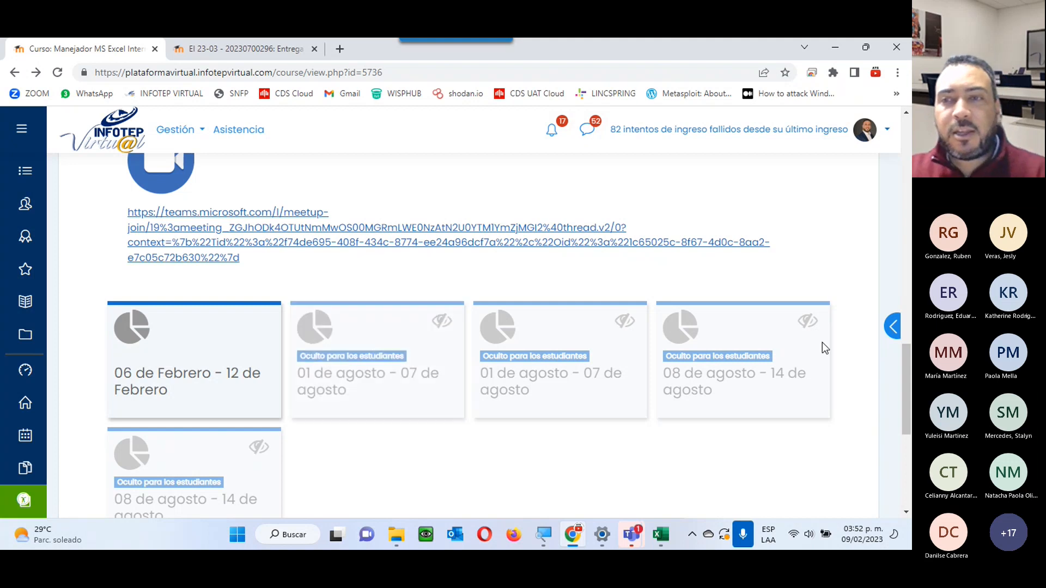
Switch to the Teams meeting, open its chat and raise the system volume.
{"action": "left_click", "coordinate": [530, 256]}
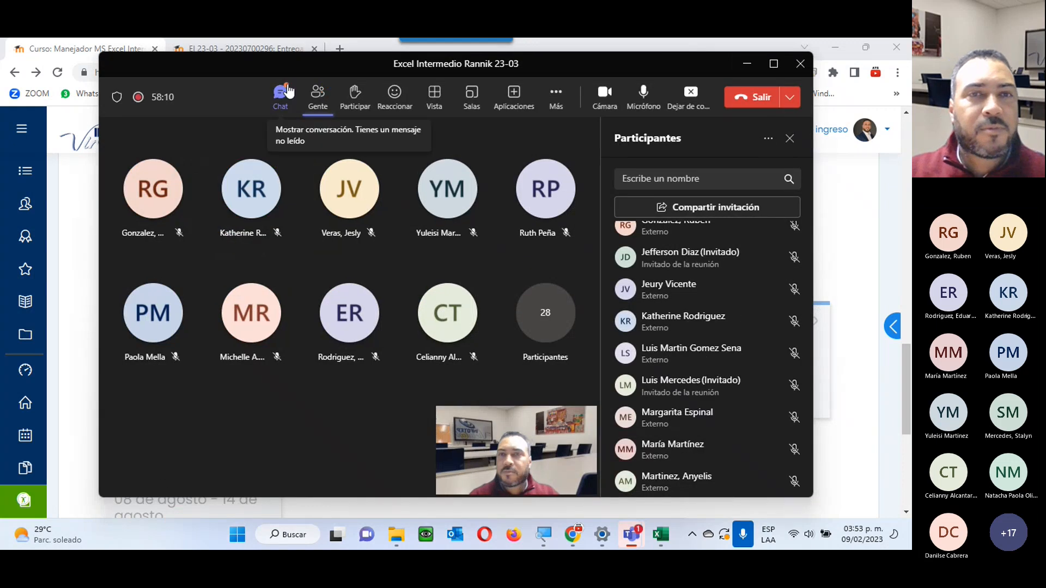
{"action": "left_click", "coordinate": [287, 93]}
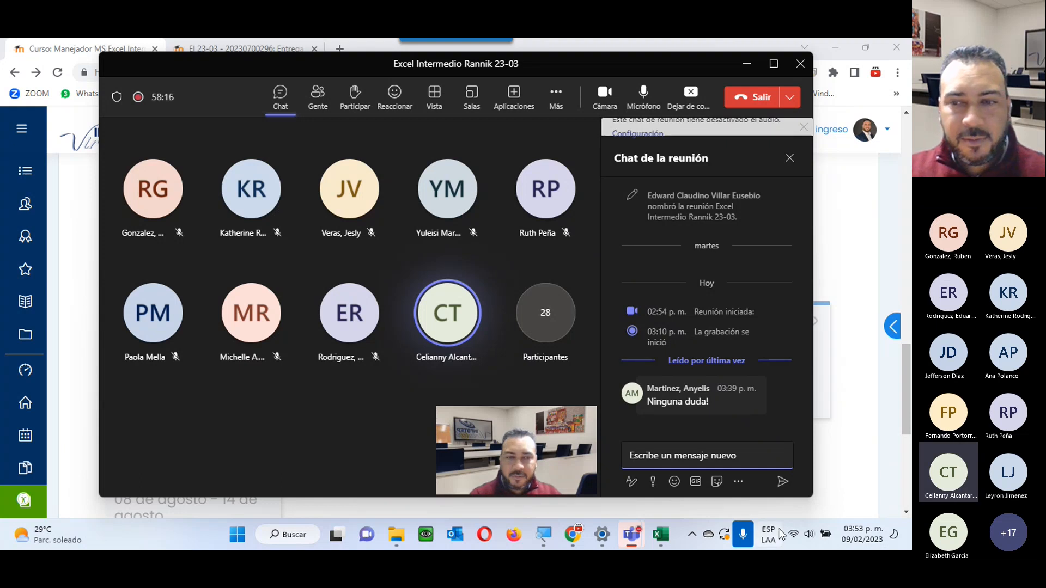
{"action": "left_click", "coordinate": [809, 535]}
{"action": "left_click", "coordinate": [822, 451]}
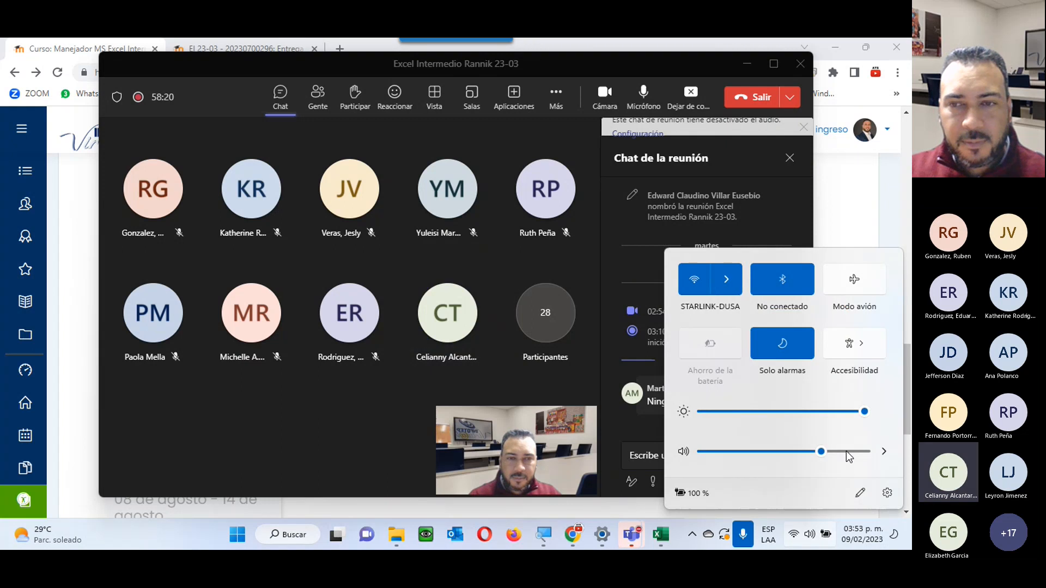
{"action": "left_click", "coordinate": [845, 452]}
{"action": "left_click_drag", "start_coordinate": [842, 452], "coordinate": [834, 452]}
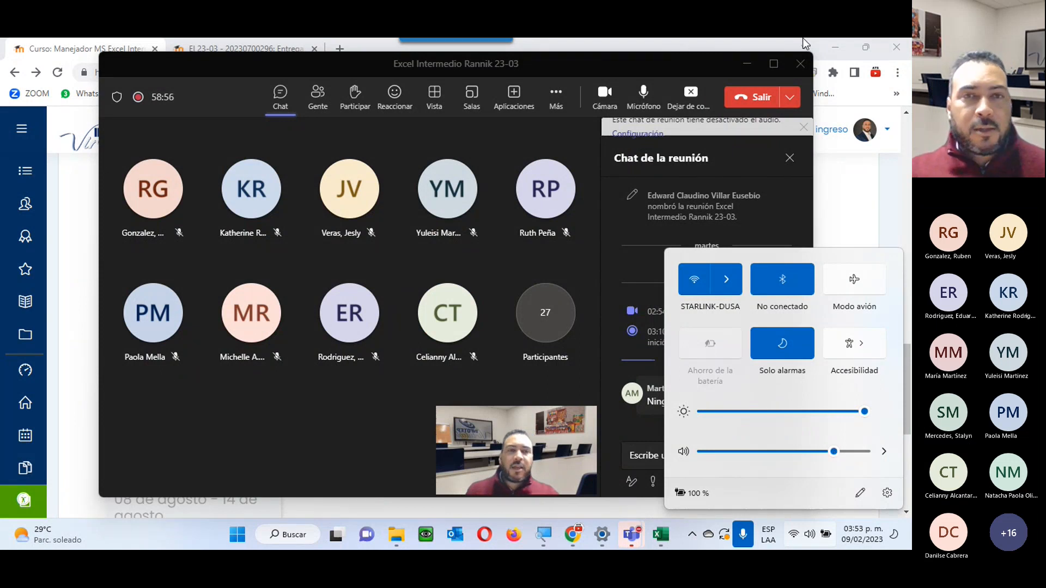
{"action": "left_click", "coordinate": [613, 234]}
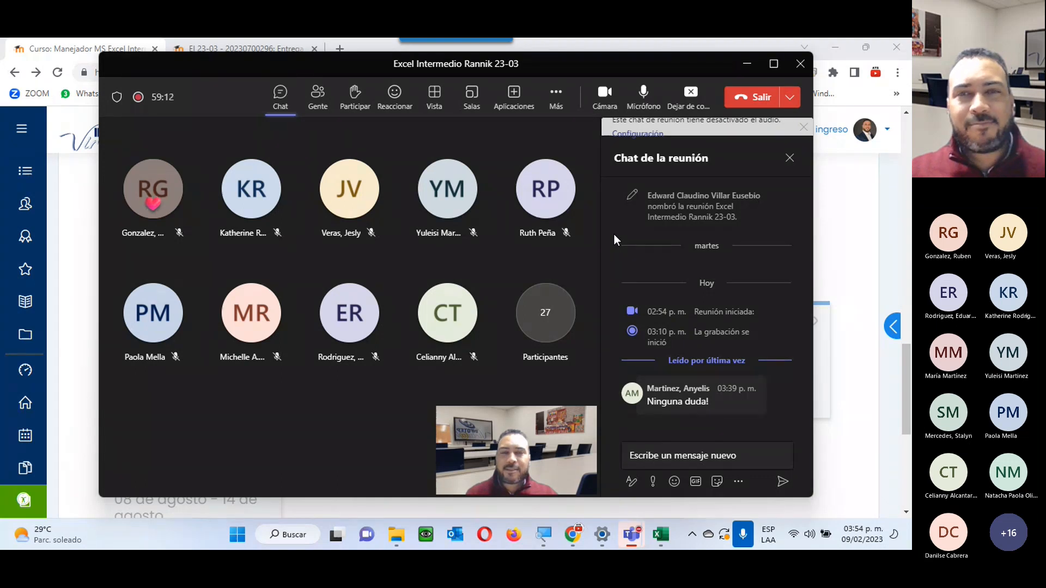
Turn off the camera, mute the microphone and stop sharing the screen in the meeting.
{"action": "left_click", "coordinate": [597, 98]}
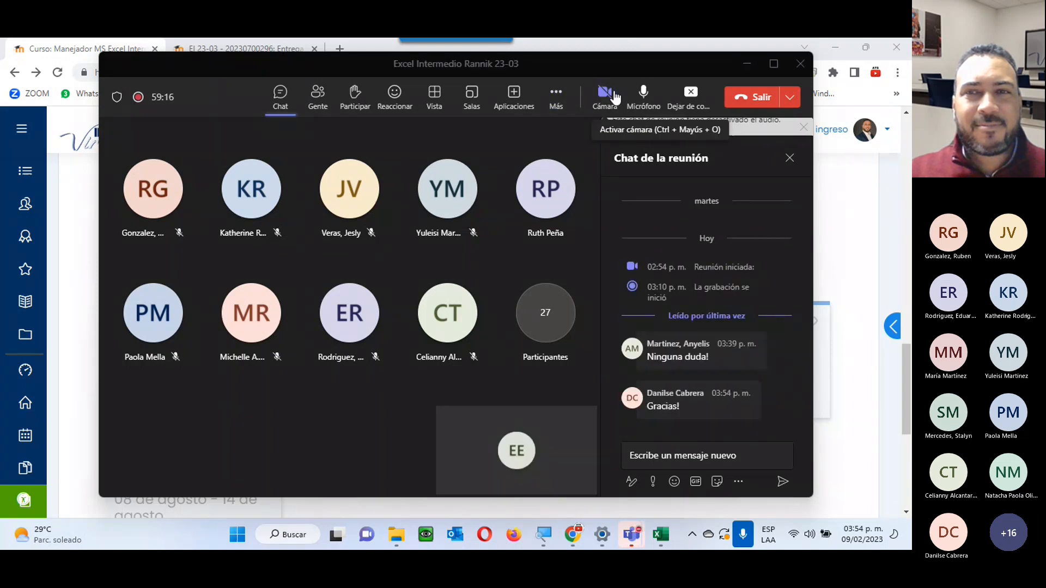
{"action": "left_click", "coordinate": [647, 98]}
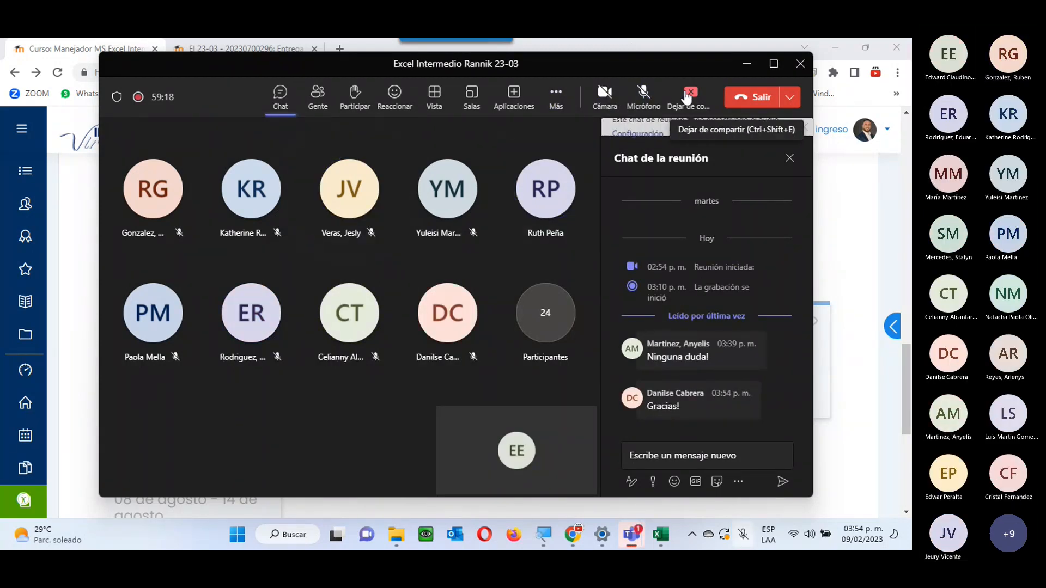
{"action": "left_click", "coordinate": [690, 96]}
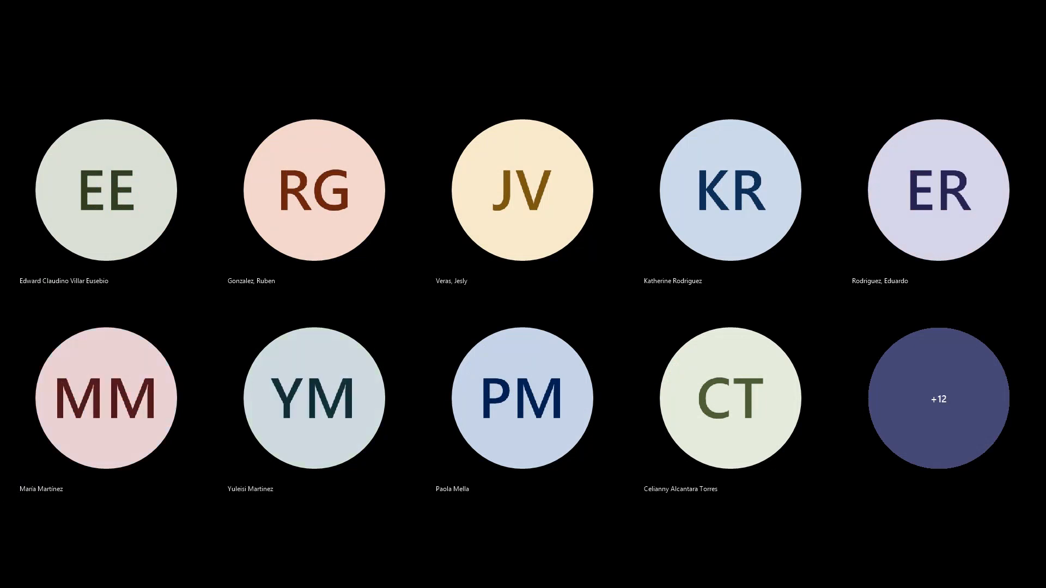